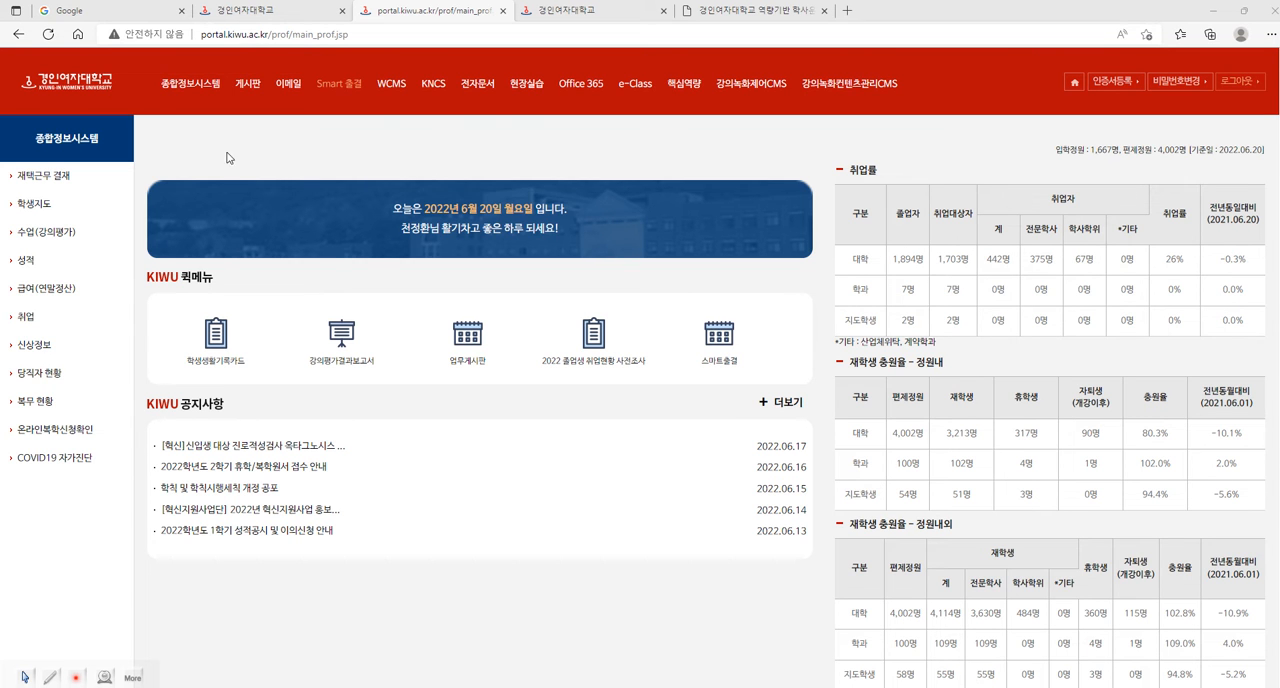
Open the KNCS academic system from the portal and go to the 학생 직무수행능력평가 page under 교육과정운영.
{"action": "left_click", "coordinate": [440, 86]}
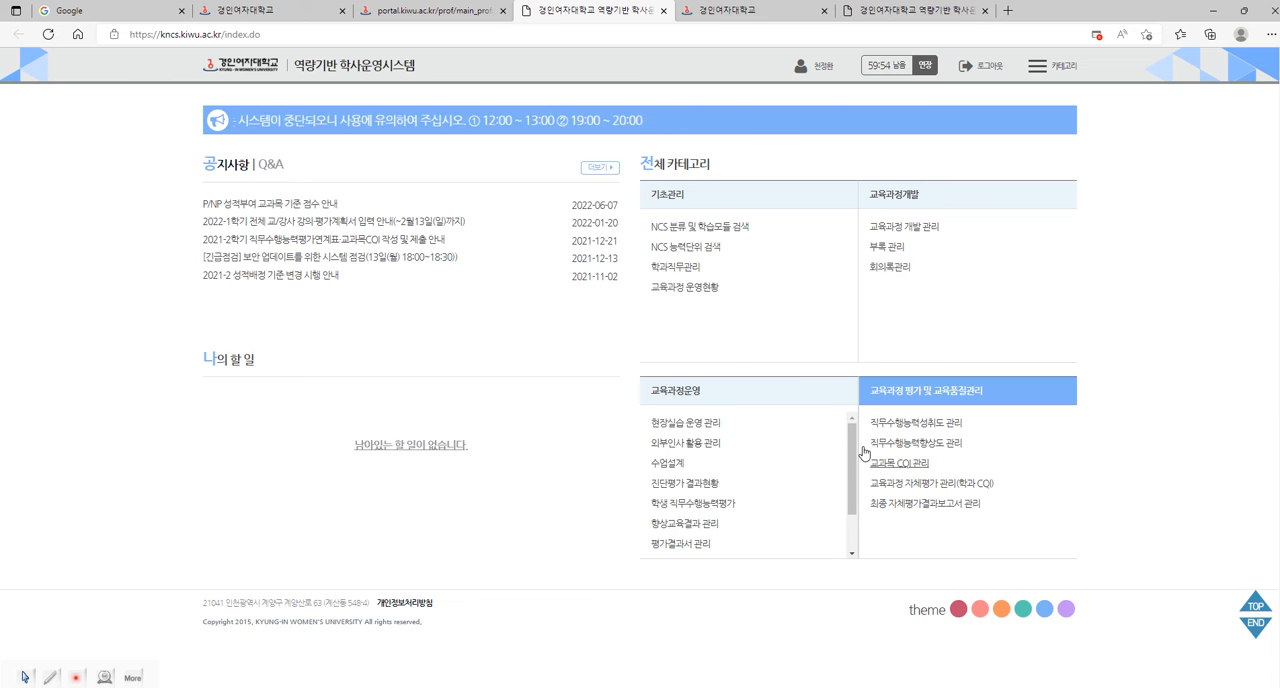
{"action": "scroll", "coordinate": [855, 450], "scroll_direction": "down", "scroll_amount": 2}
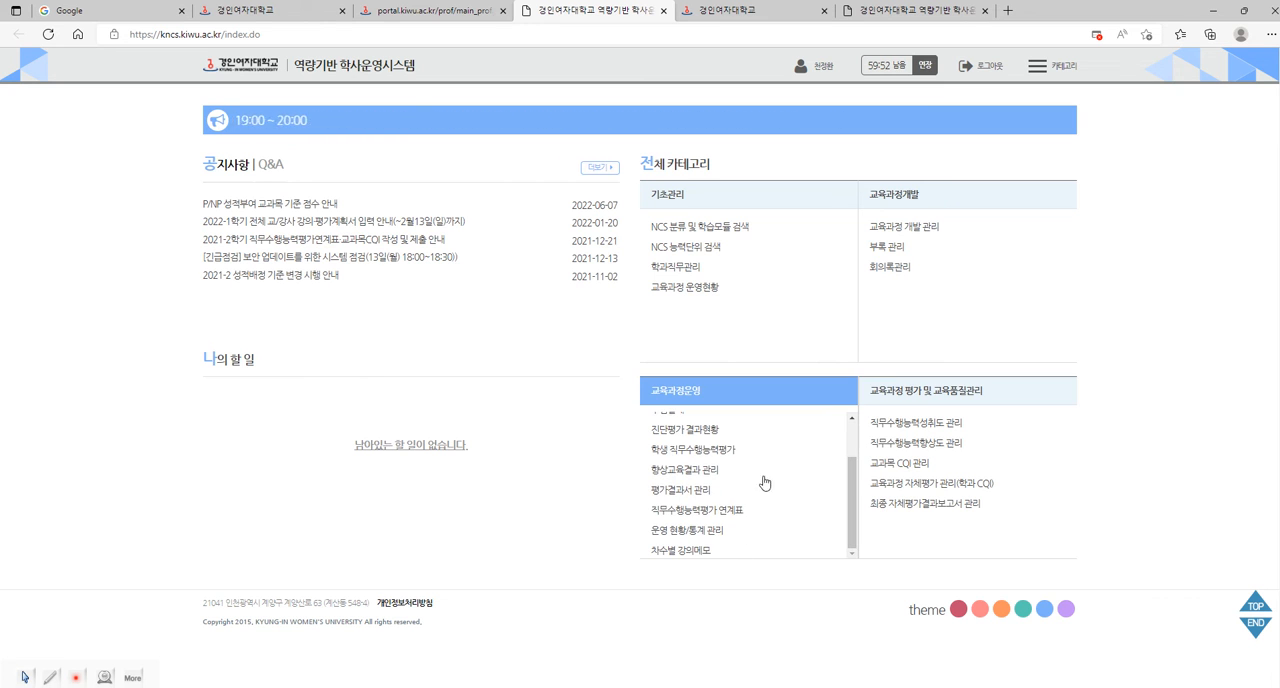
{"action": "left_click", "coordinate": [722, 452]}
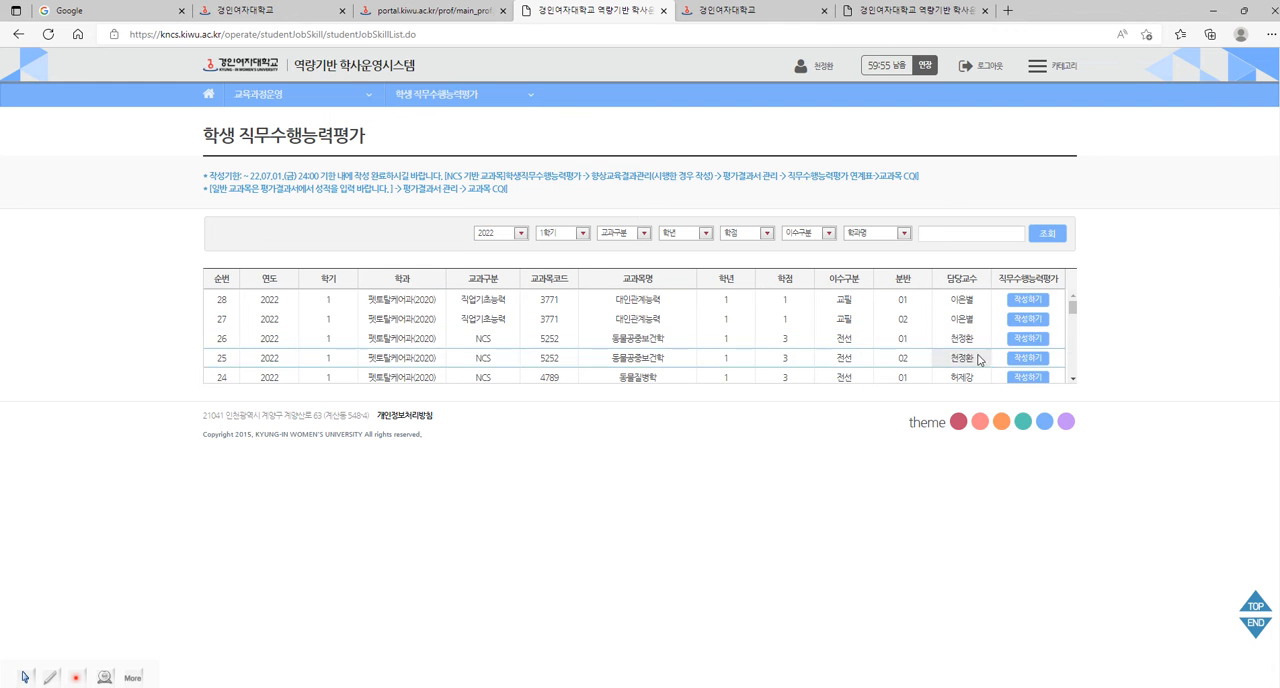
Open the evaluation entry form for 동물보건행동학 및 실습 (5259), section 01, and examine its score fields.
{"action": "left_click_drag", "start_coordinate": [1074, 309], "coordinate": [1076, 356]}
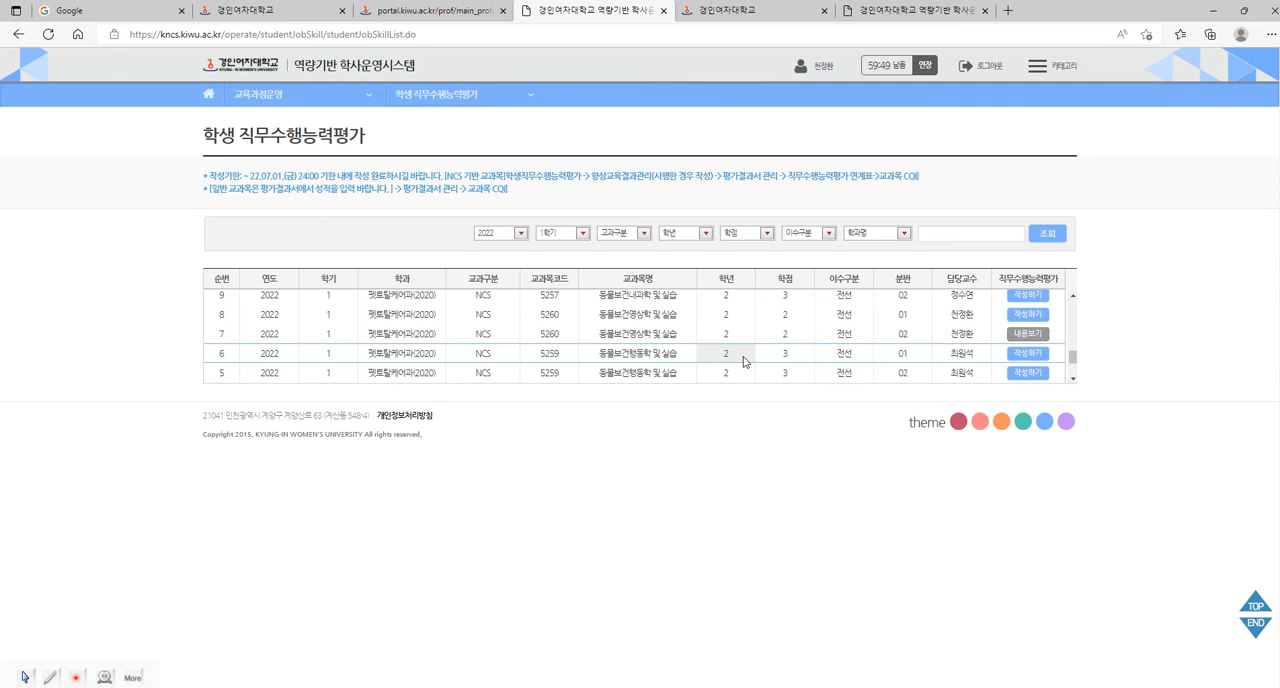
{"action": "left_click", "coordinate": [1026, 354]}
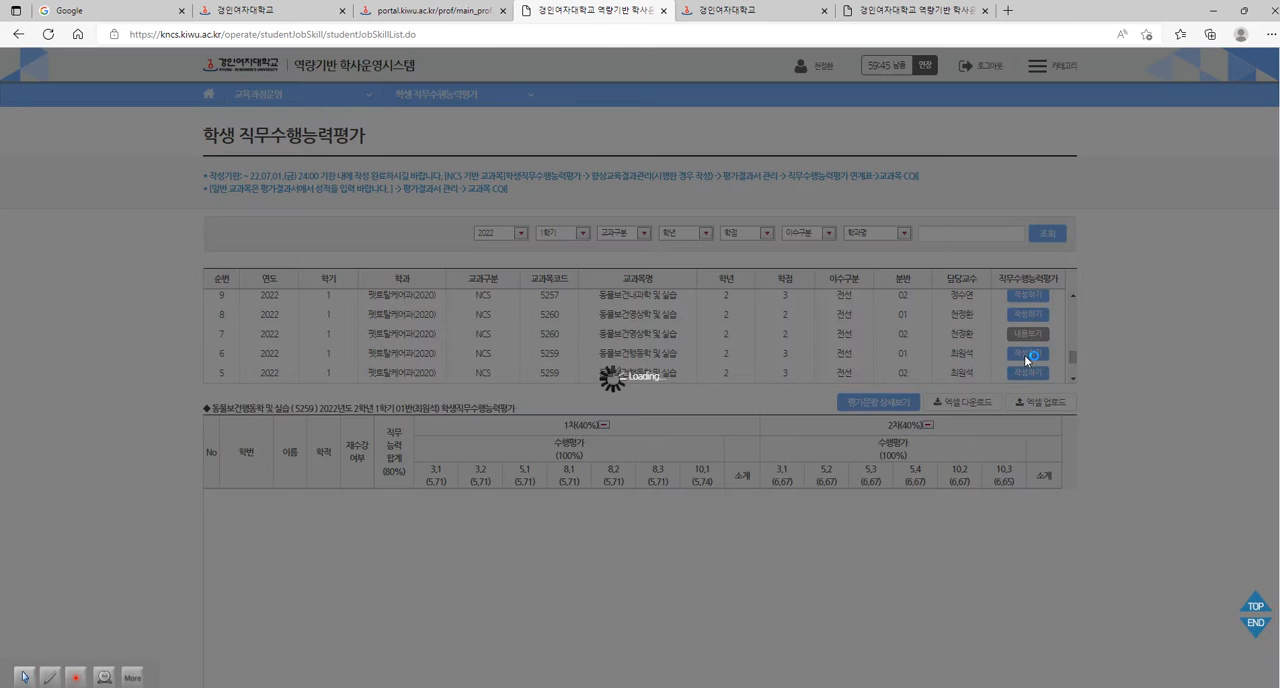
{"action": "scroll", "coordinate": [1125, 410], "scroll_direction": "down", "scroll_amount": 2}
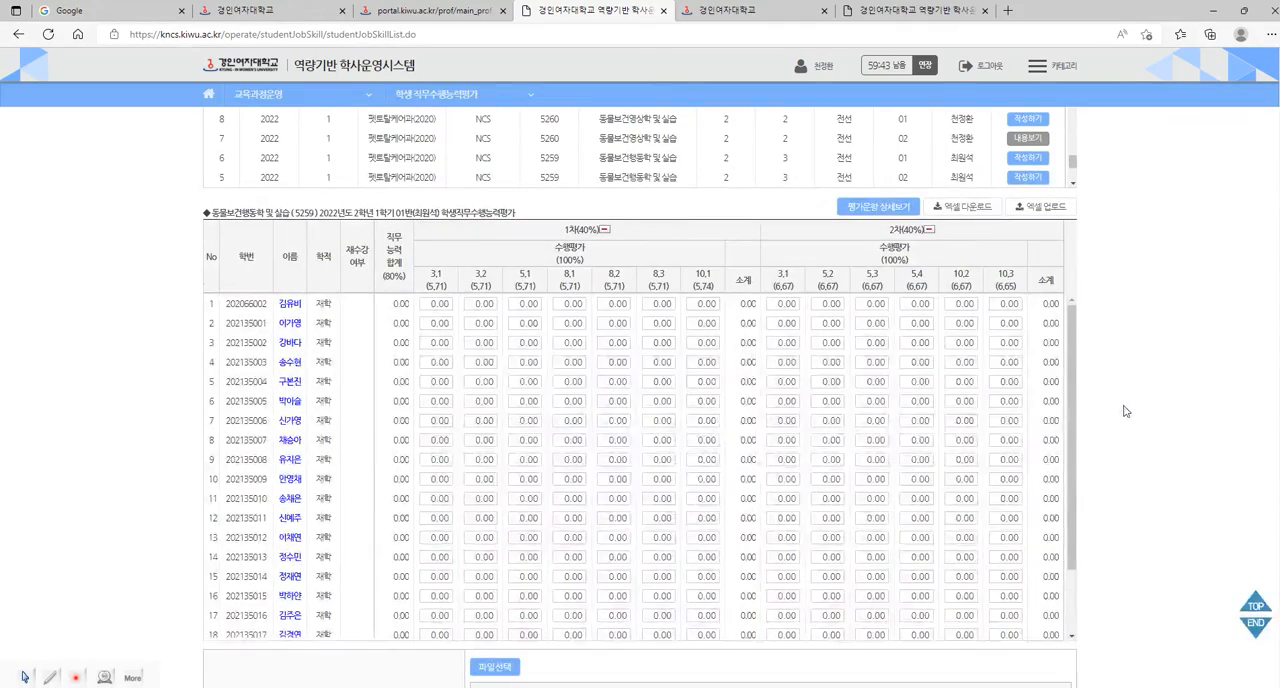
{"action": "scroll", "coordinate": [1126, 411], "scroll_direction": "up", "scroll_amount": 3}
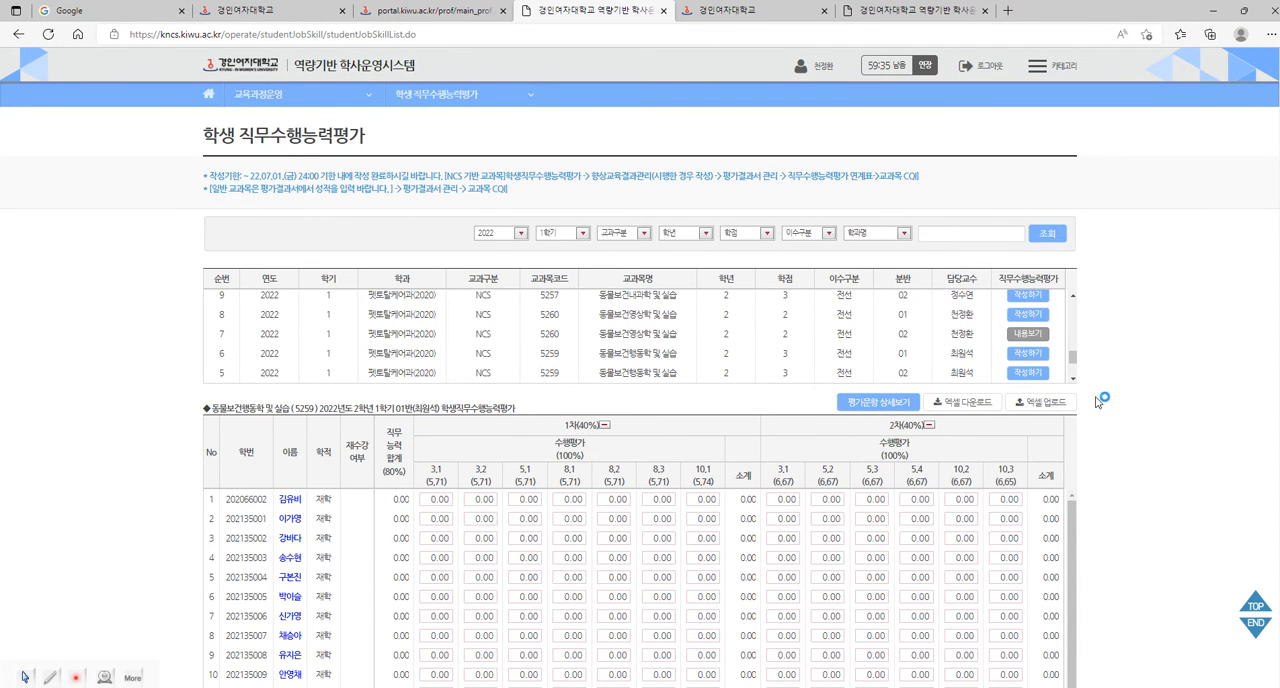
{"action": "scroll", "coordinate": [1098, 402], "scroll_direction": "down", "scroll_amount": 5}
{"action": "scroll", "coordinate": [1098, 402], "scroll_direction": "up", "scroll_amount": 5}
Open the evaluation entry form for 동물보건영상학 및 실습 (5260), section 01, and look over its first and second assessment columns.
{"action": "left_click", "coordinate": [1028, 316]}
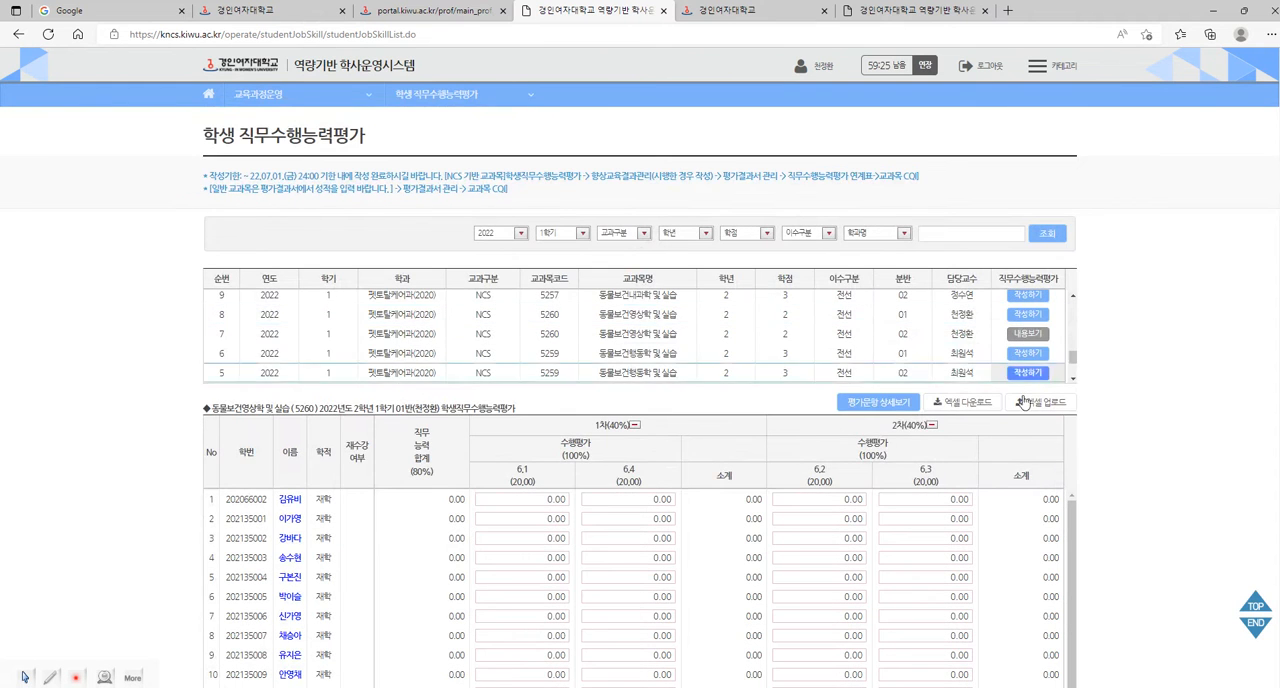
{"action": "scroll", "coordinate": [1080, 458], "scroll_direction": "down", "scroll_amount": 2}
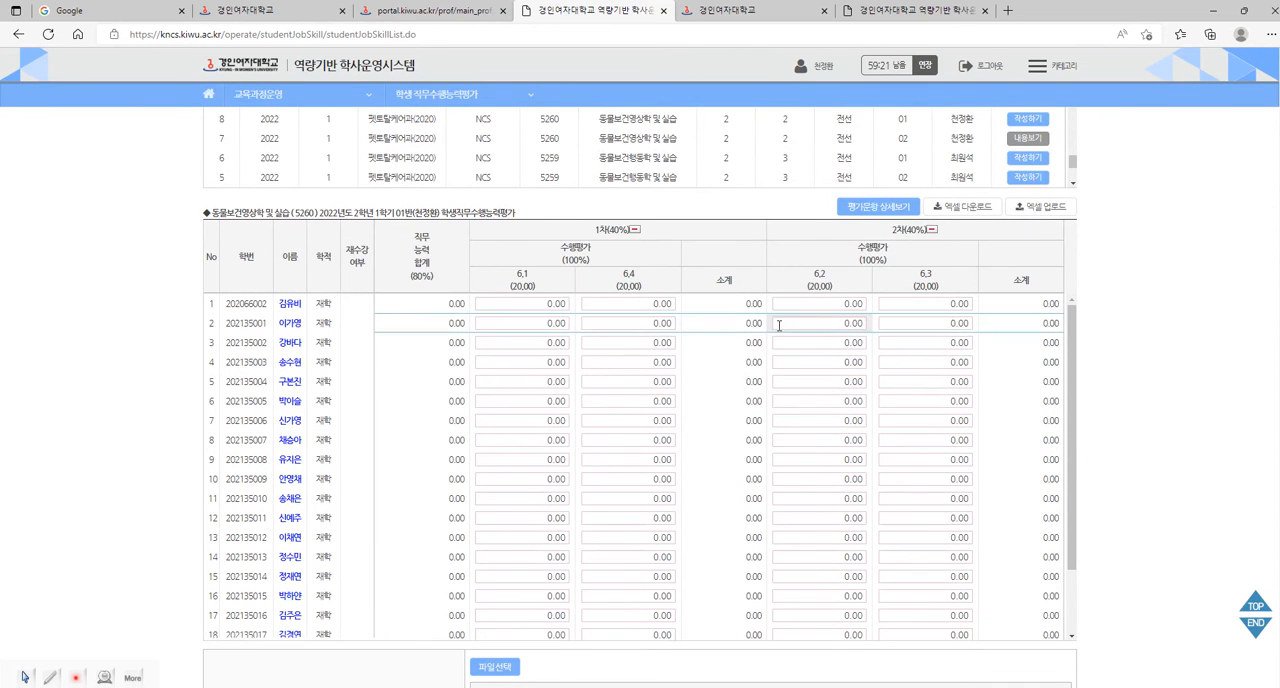
{"action": "scroll", "coordinate": [678, 393], "scroll_direction": "up", "scroll_amount": 1}
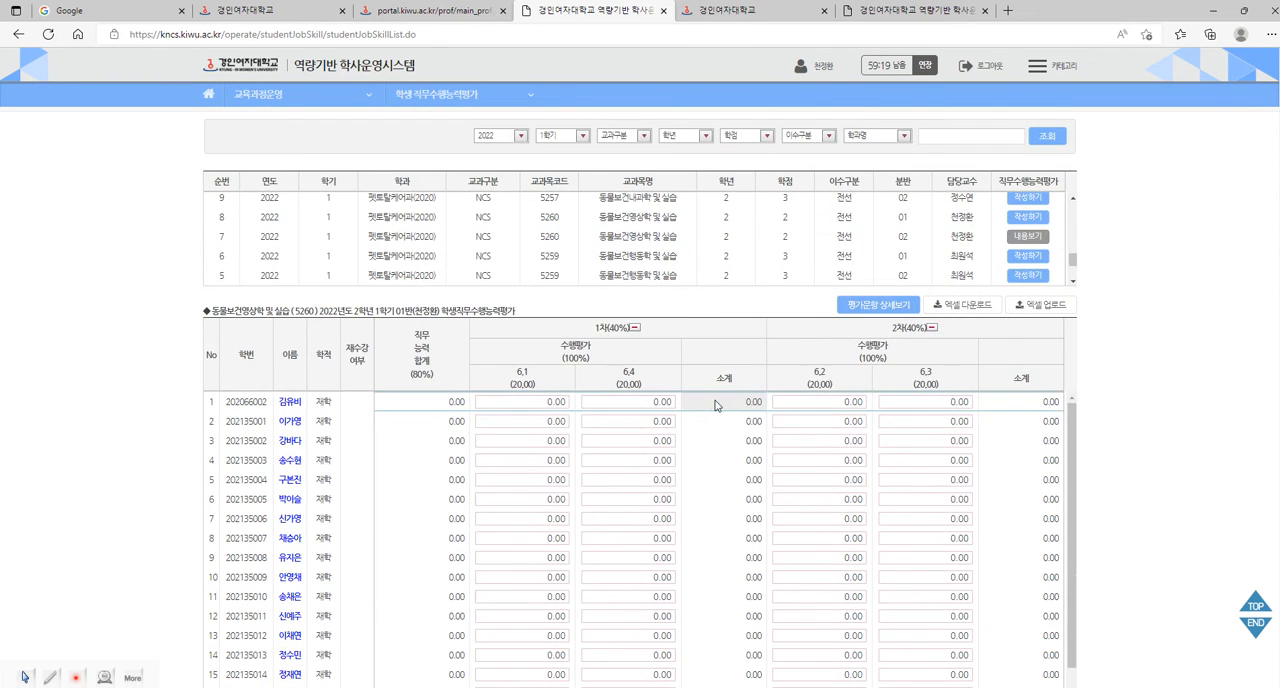
{"action": "scroll", "coordinate": [716, 404], "scroll_direction": "up", "scroll_amount": 1}
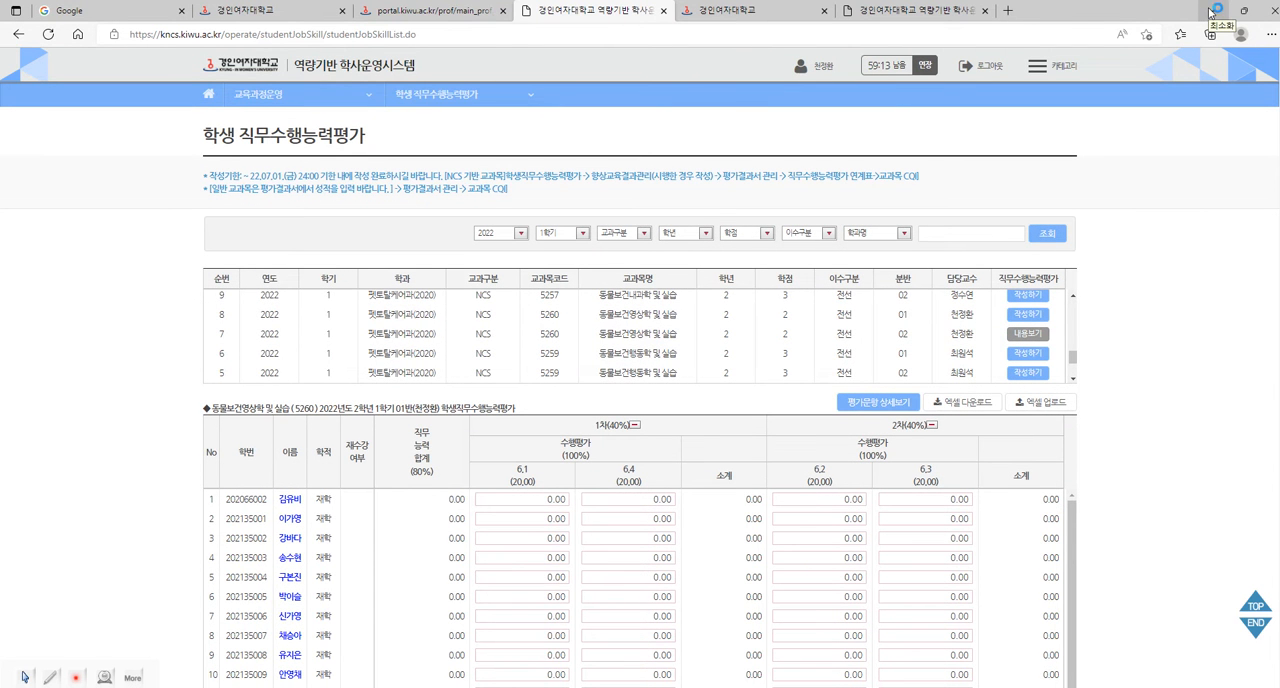
Switch to the Excel workbook 동물보건영상학_중간고사 점수2.xlsx and review the 중간고사, 기말고사 and 출결 columns.
{"action": "left_click", "coordinate": [380, 687]}
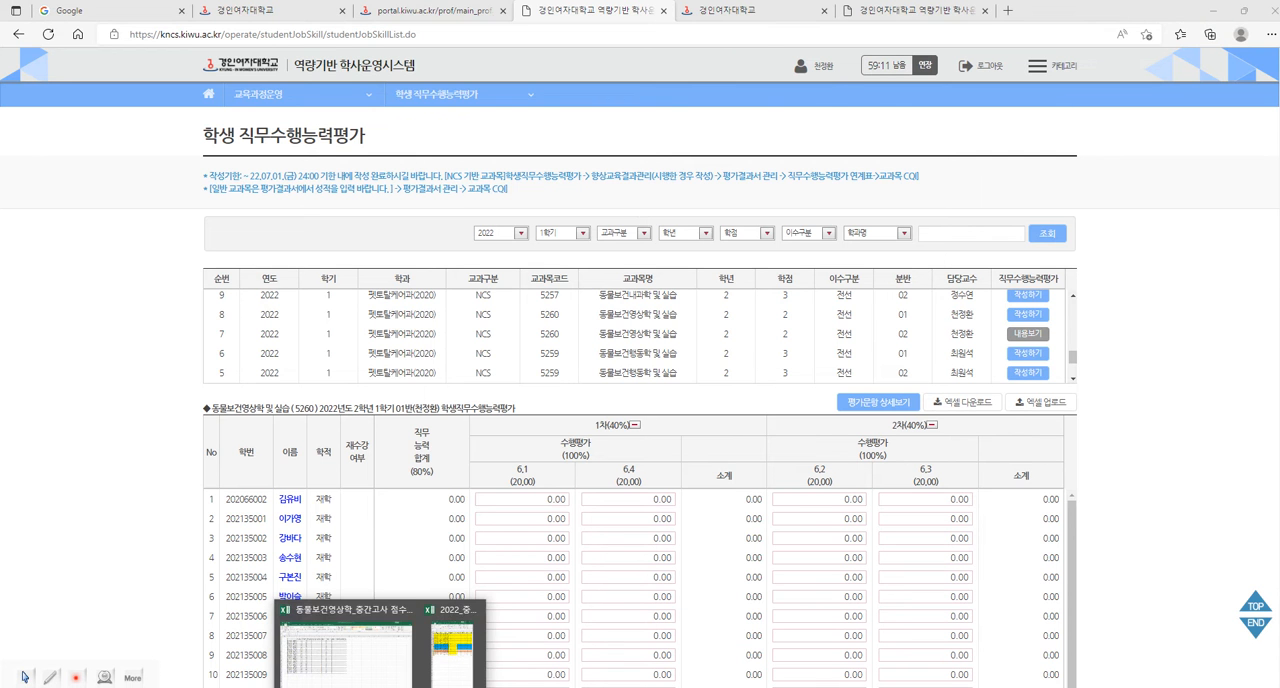
{"action": "left_click", "coordinate": [345, 645]}
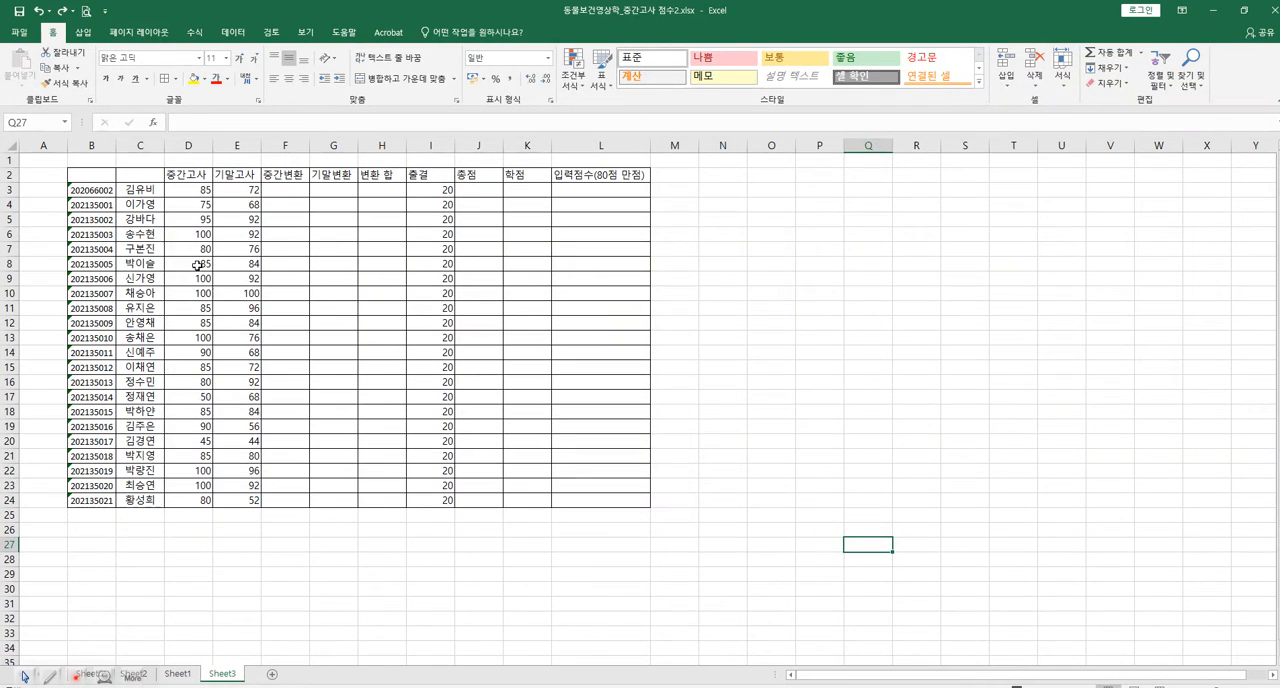
{"action": "left_click_drag", "start_coordinate": [197, 176], "coordinate": [188, 500]}
{"action": "left_click_drag", "start_coordinate": [244, 178], "coordinate": [268, 514]}
{"action": "left_click_drag", "start_coordinate": [430, 175], "coordinate": [445, 497]}
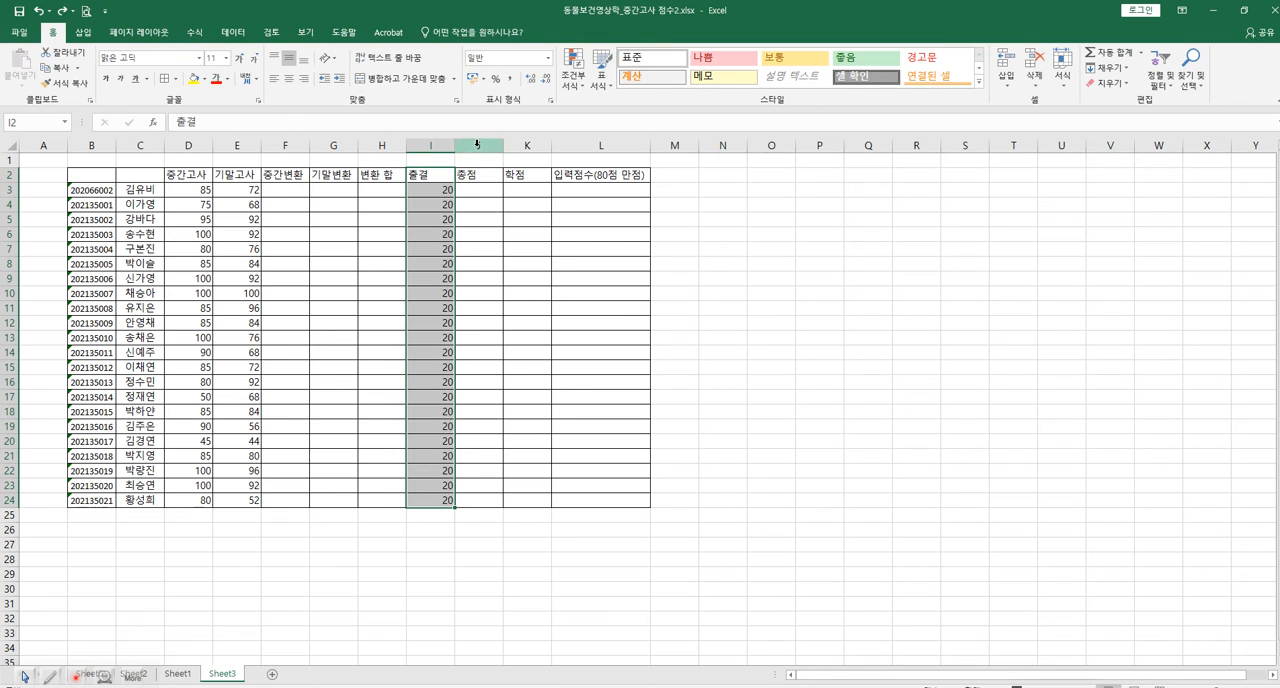
Enter the formula =D3*40/100 in cell F3 to convert the first student's midterm score to the 40-point scale.
{"action": "left_click", "coordinate": [287, 195]}
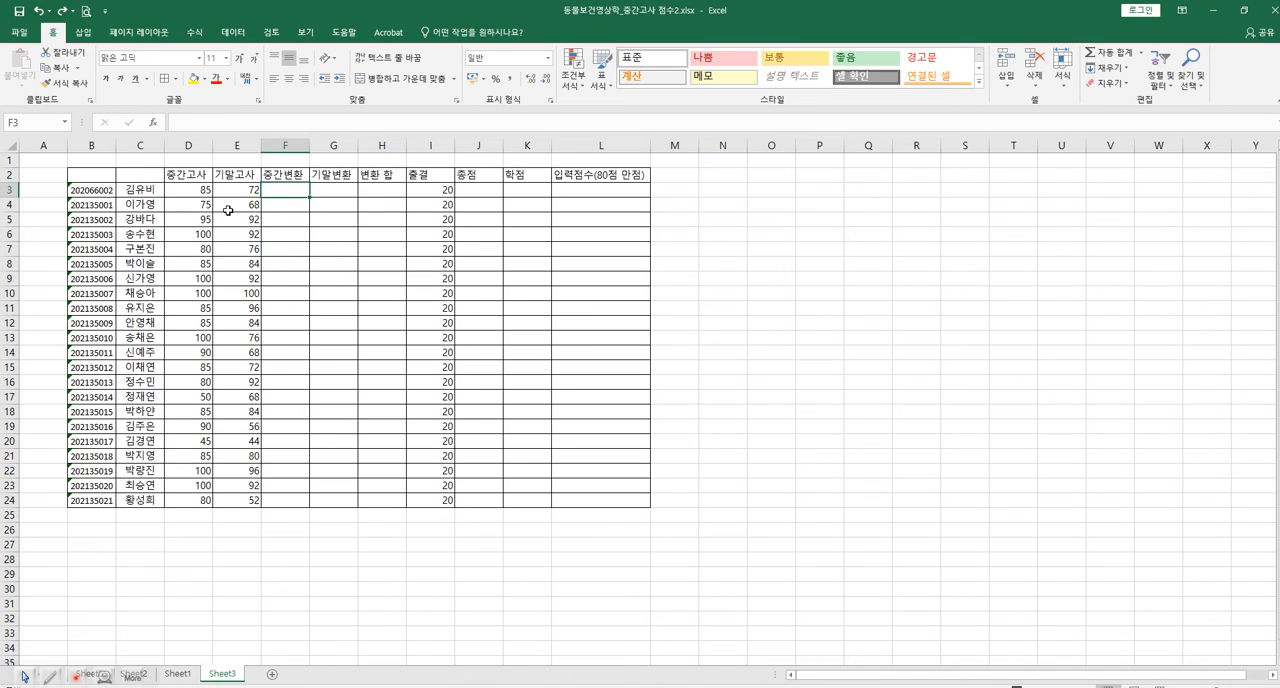
{"action": "left_click", "coordinate": [293, 203]}
{"action": "left_click", "coordinate": [291, 188]}
{"action": "left_click", "coordinate": [199, 189]}
{"action": "left_click", "coordinate": [292, 188]}
{"action": "type", "text": "="}
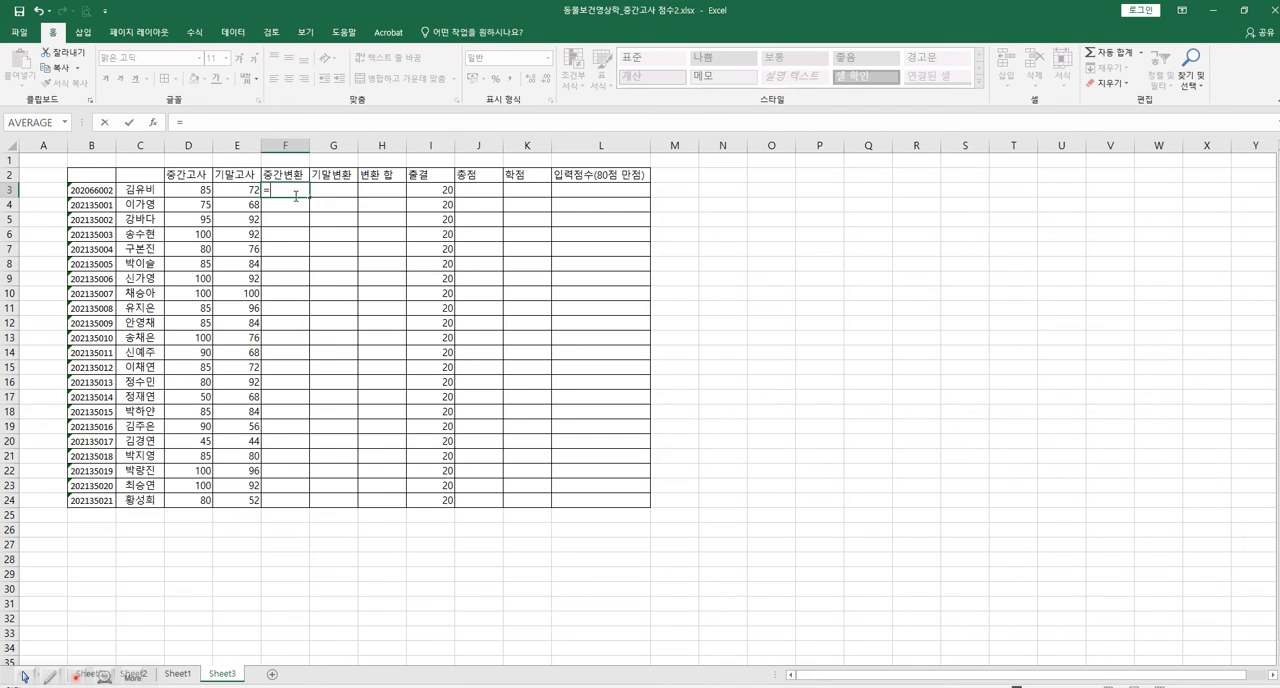
{"action": "left_click", "coordinate": [201, 189]}
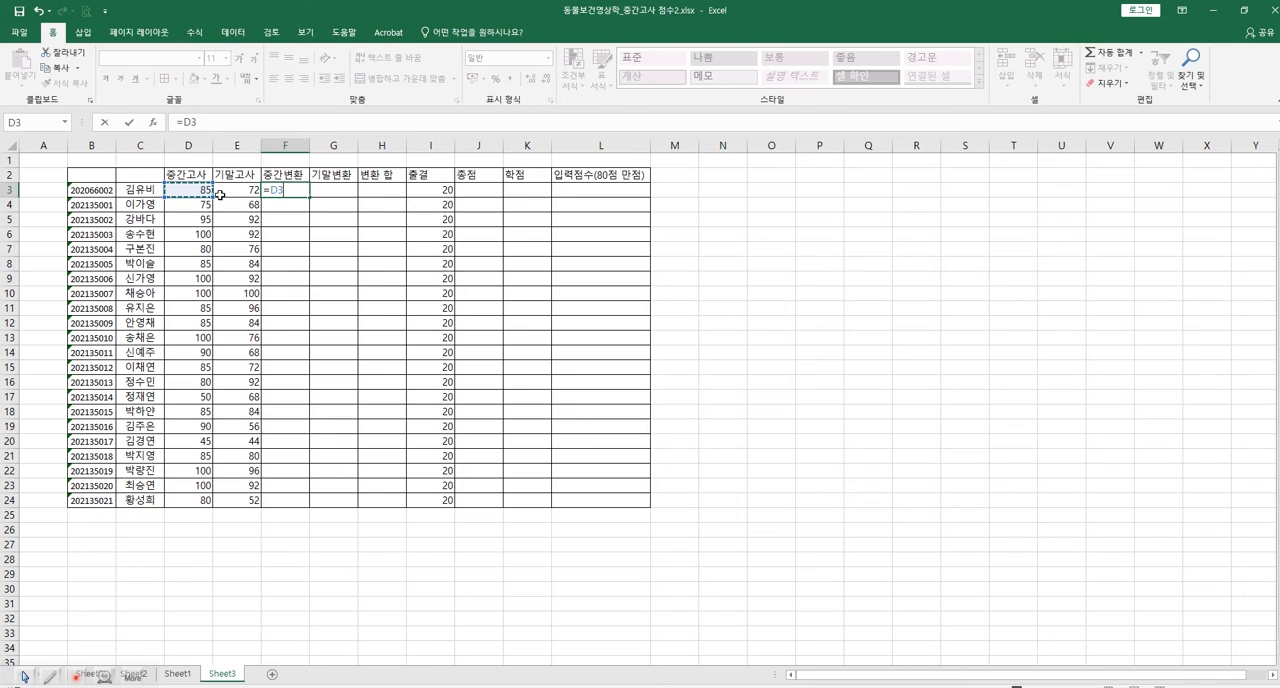
{"action": "type", "text": "*"}
{"action": "key", "text": "Return"}
Fill the 중간변환 formula from F3 down to F24 and check the converted score in F10.
{"action": "left_click", "coordinate": [306, 195]}
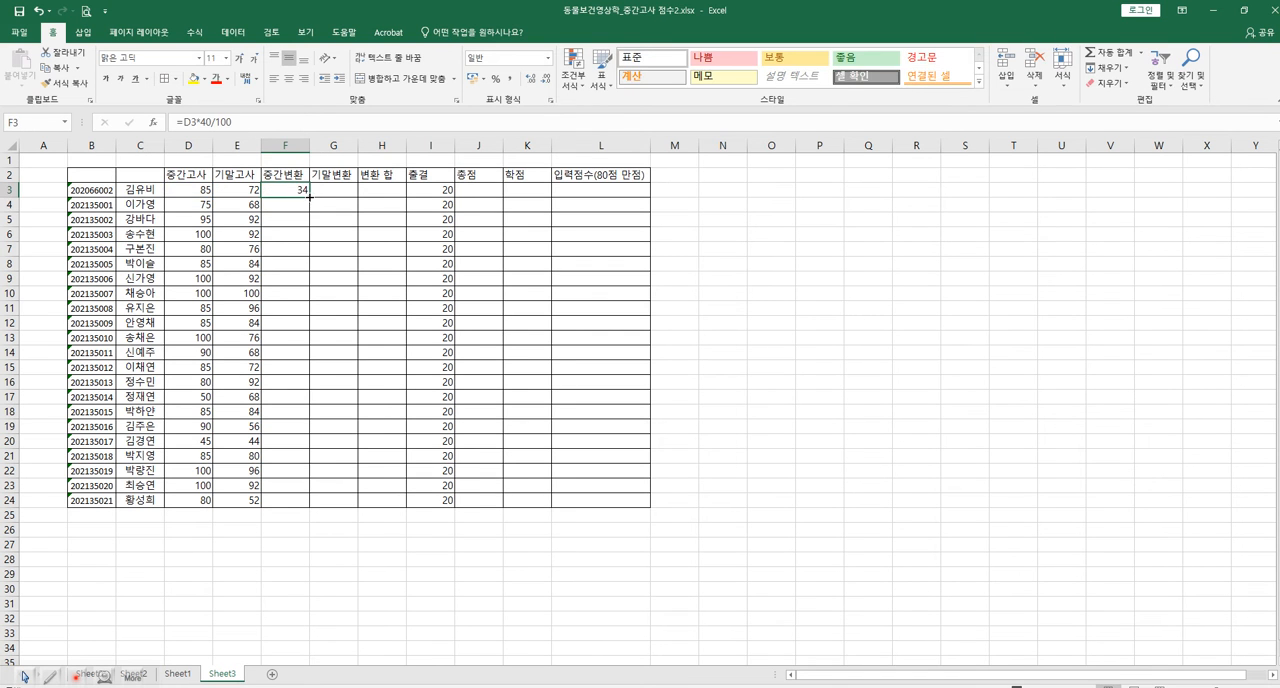
{"action": "left_click_drag", "start_coordinate": [310, 204], "coordinate": [304, 507]}
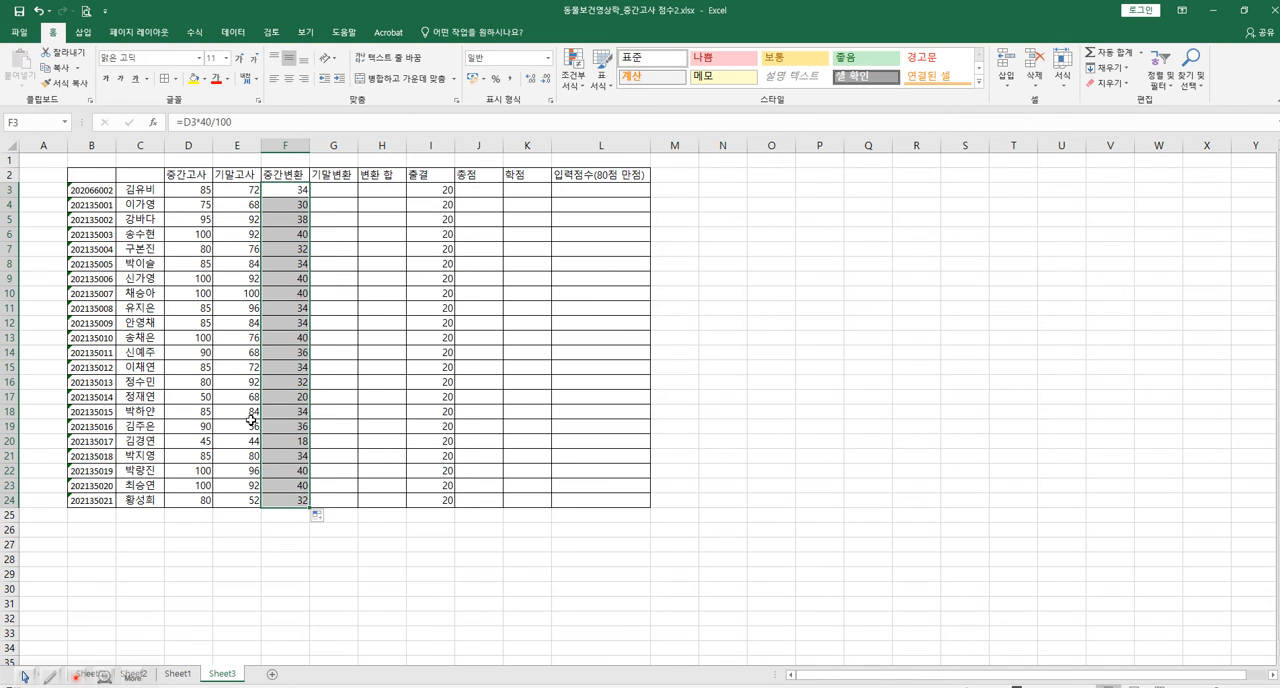
{"action": "left_click", "coordinate": [299, 294]}
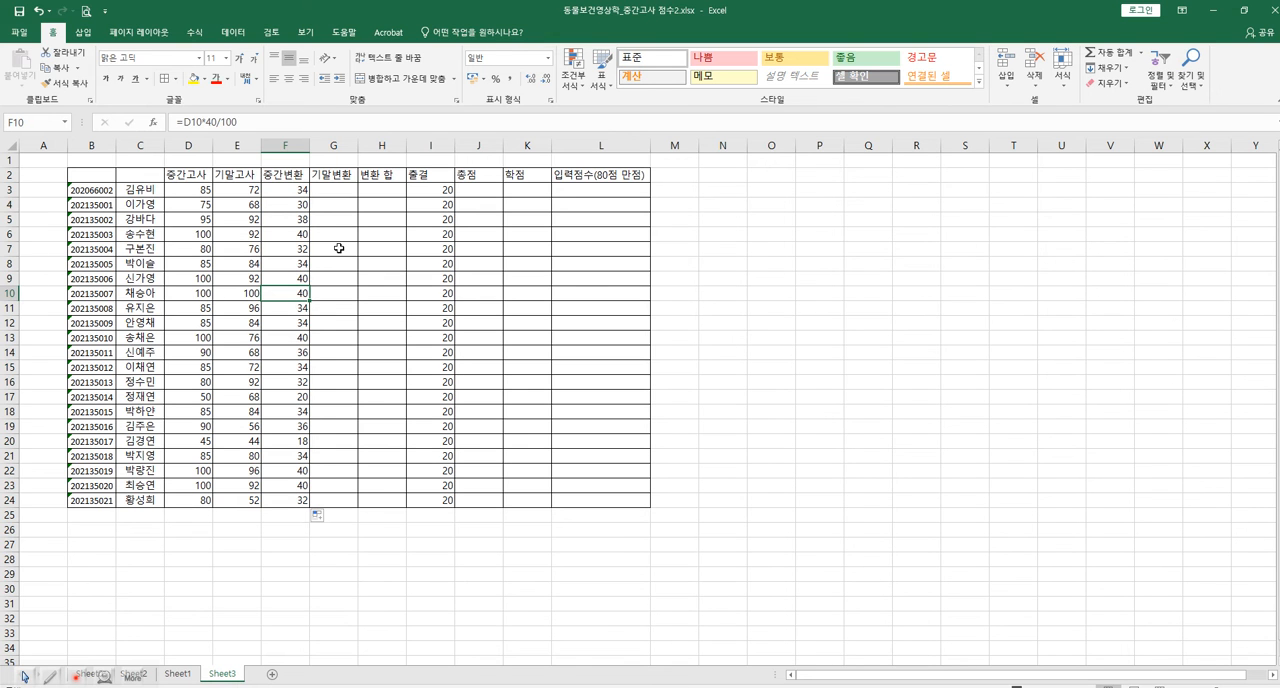
Enter =E3*40/100 in cell G3 under 기말변환 and fill the formula down to G24.
{"action": "left_click", "coordinate": [350, 189]}
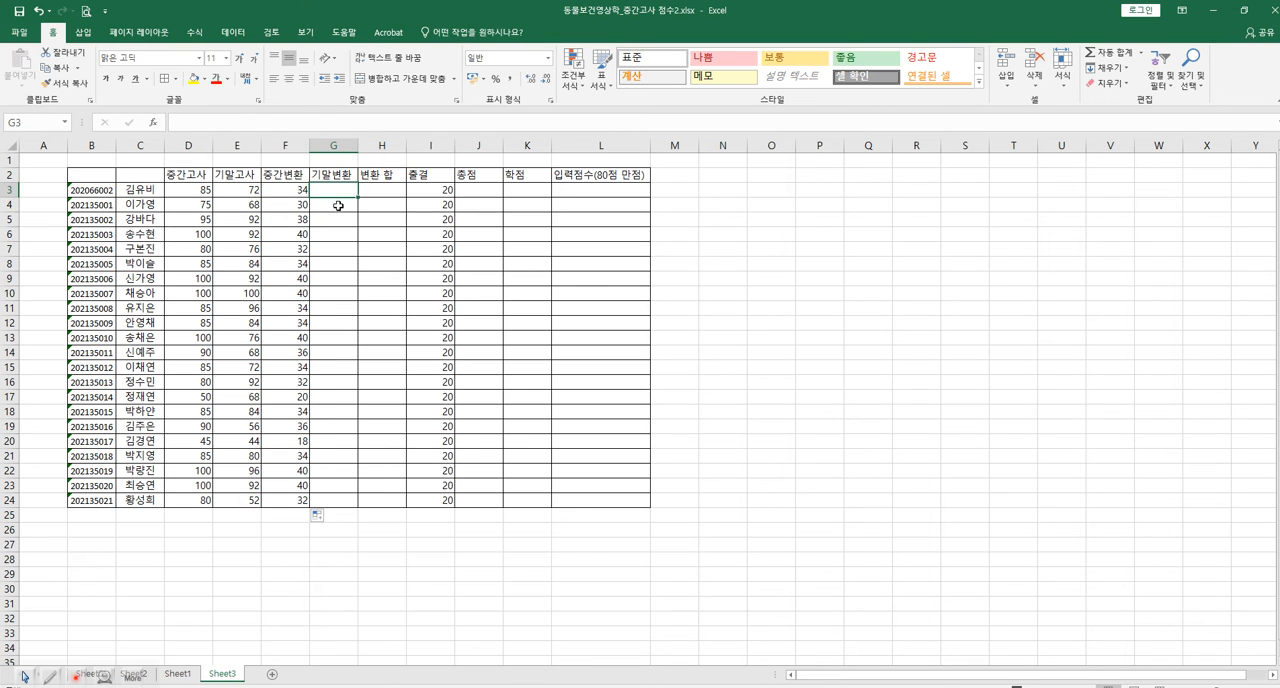
{"action": "type", "text": "="}
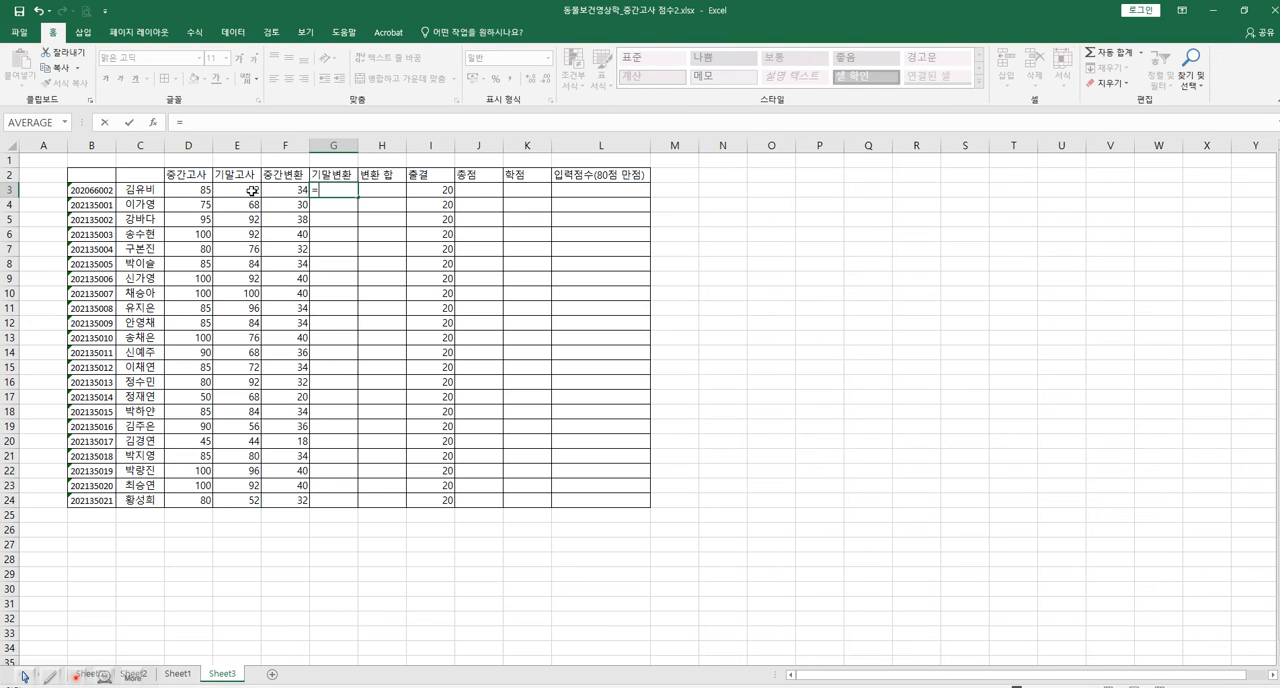
{"action": "left_click", "coordinate": [252, 190]}
{"action": "type", "text": "*40/100"}
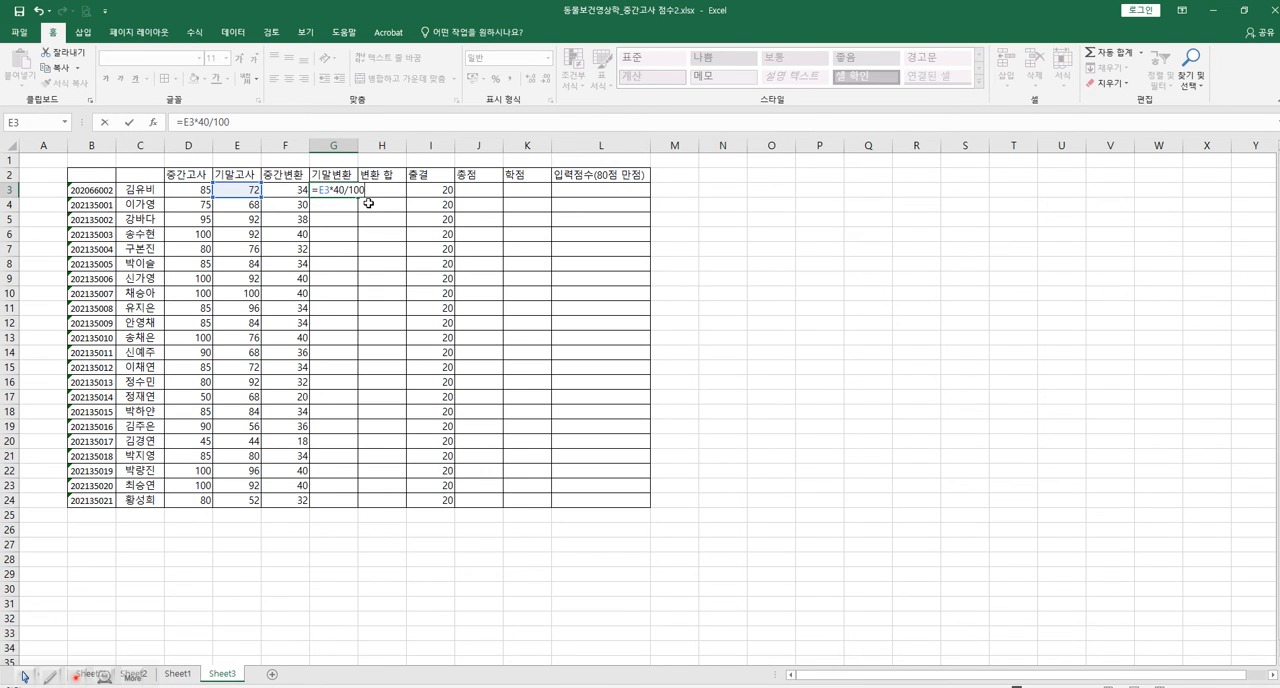
{"action": "key", "text": "Return"}
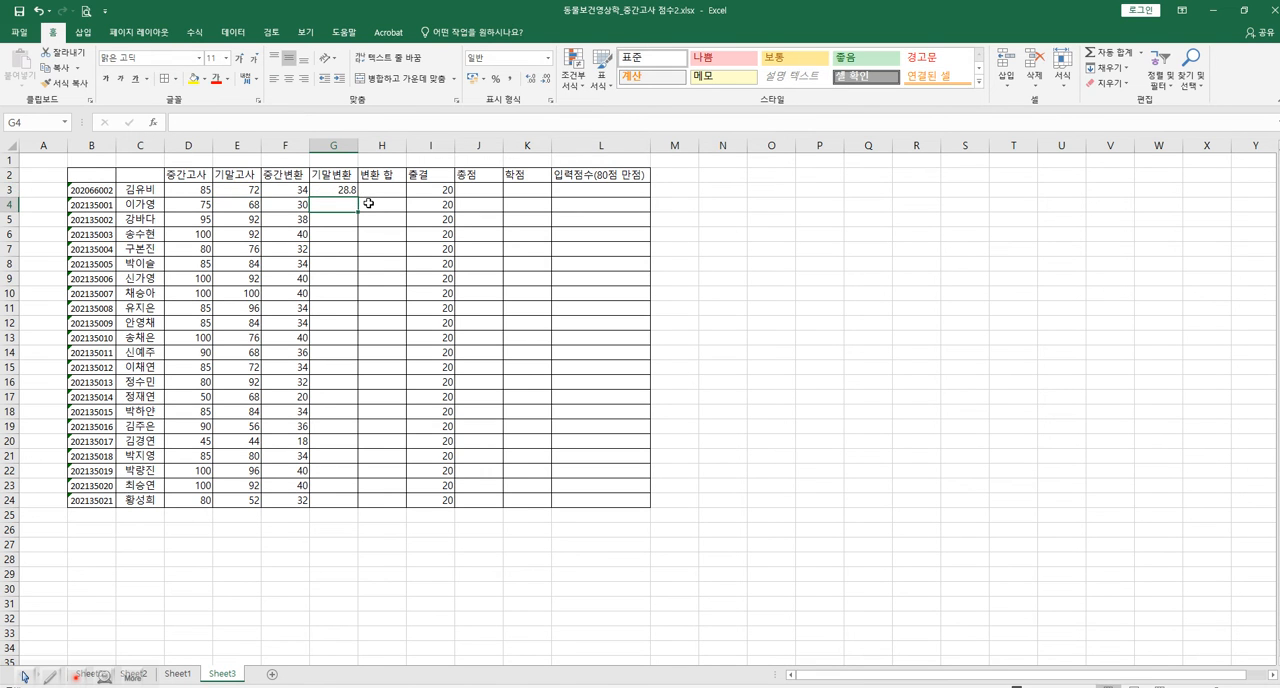
{"action": "left_click", "coordinate": [353, 190]}
{"action": "left_click_drag", "start_coordinate": [357, 197], "coordinate": [357, 507]}
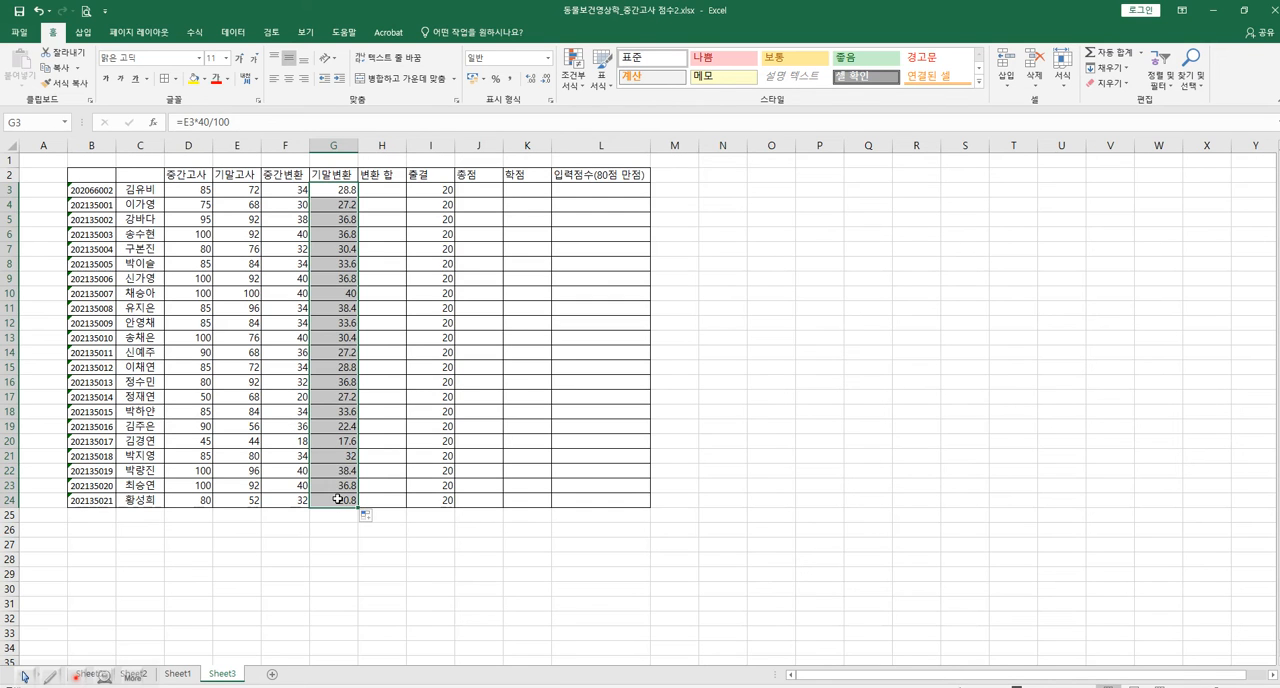
Check the converted midterm, converted final and attendance scores in rows 3 and 10.
{"action": "left_click", "coordinate": [333, 189]}
{"action": "left_click", "coordinate": [432, 186]}
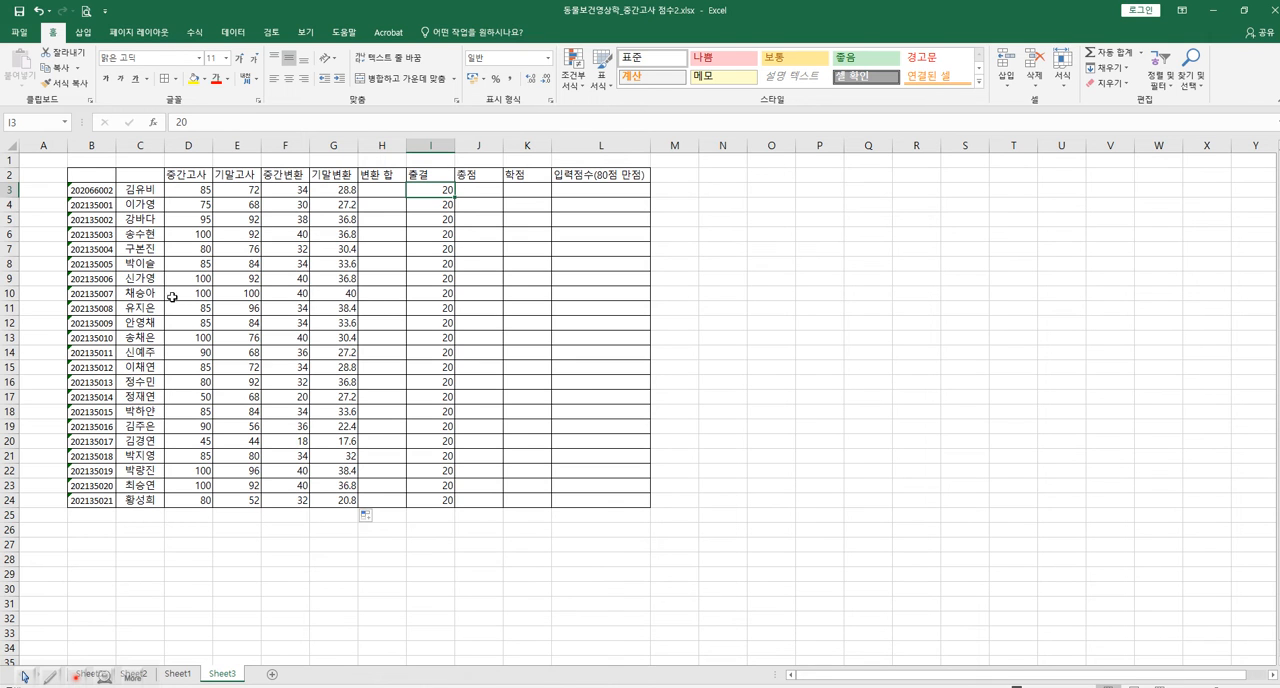
{"action": "left_click", "coordinate": [294, 292]}
{"action": "left_click", "coordinate": [347, 294]}
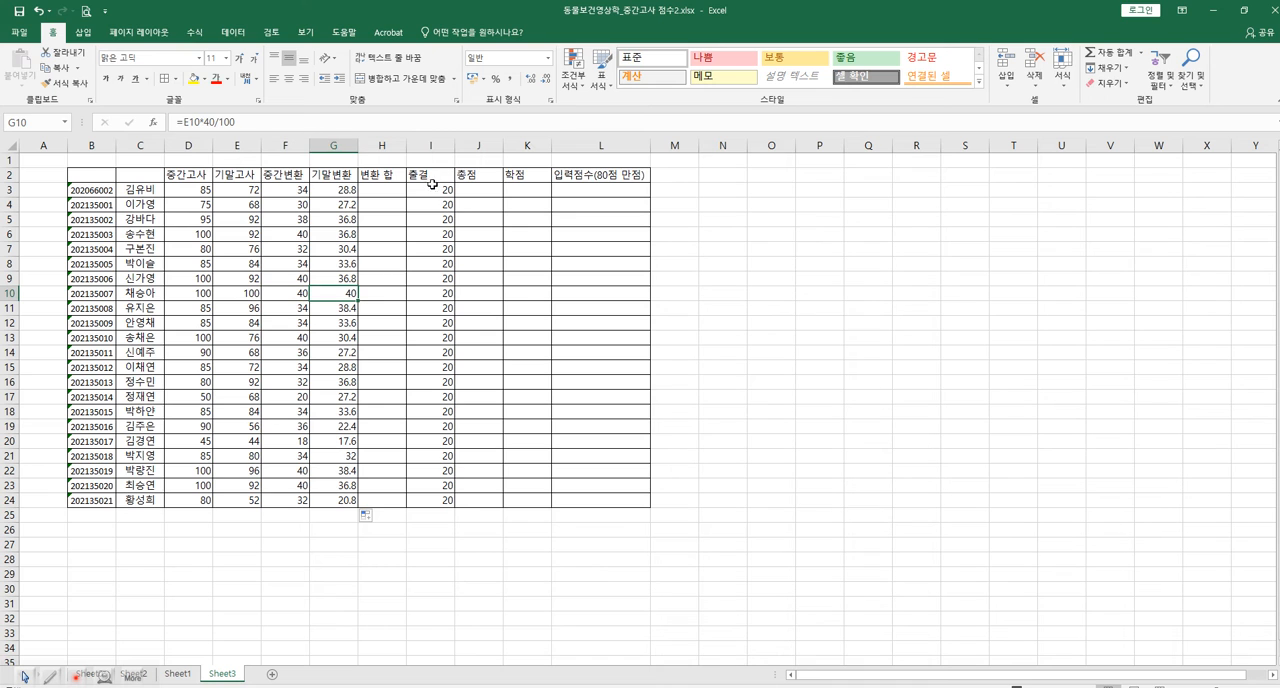
{"action": "left_click", "coordinate": [435, 296]}
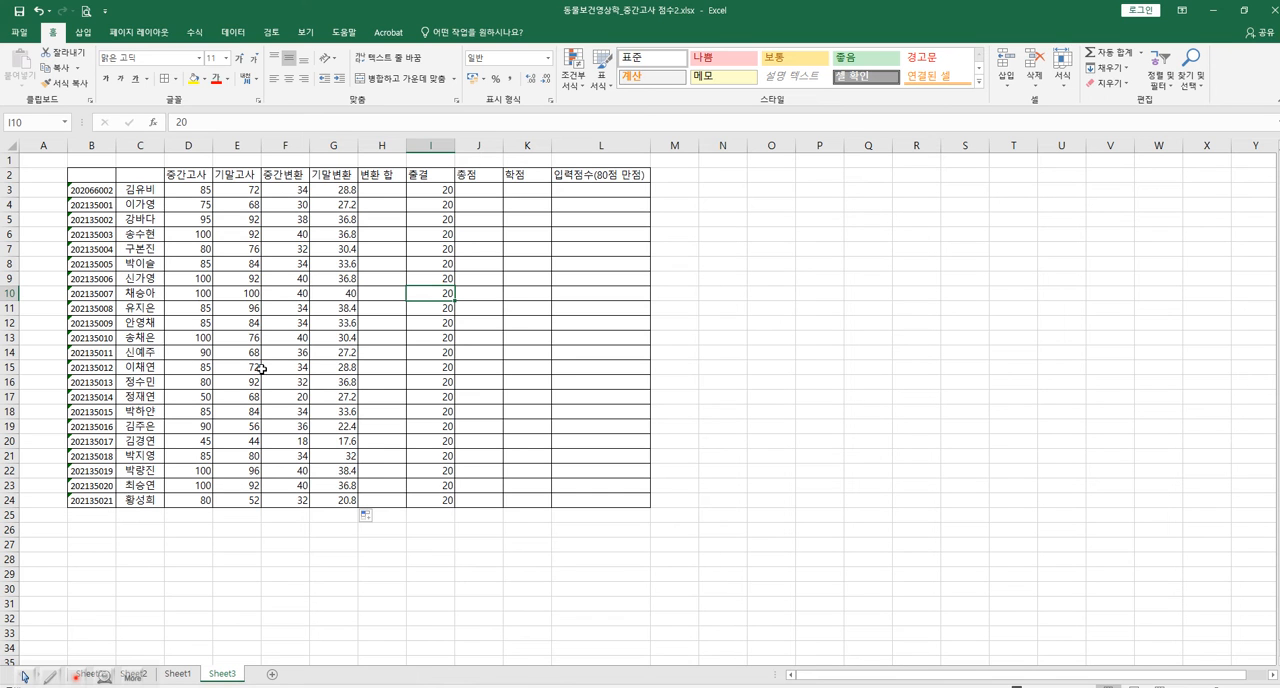
Enter =F3+G3 in cell H3 under 변환 합 and fill the formula down to H24.
{"action": "left_click", "coordinate": [394, 190]}
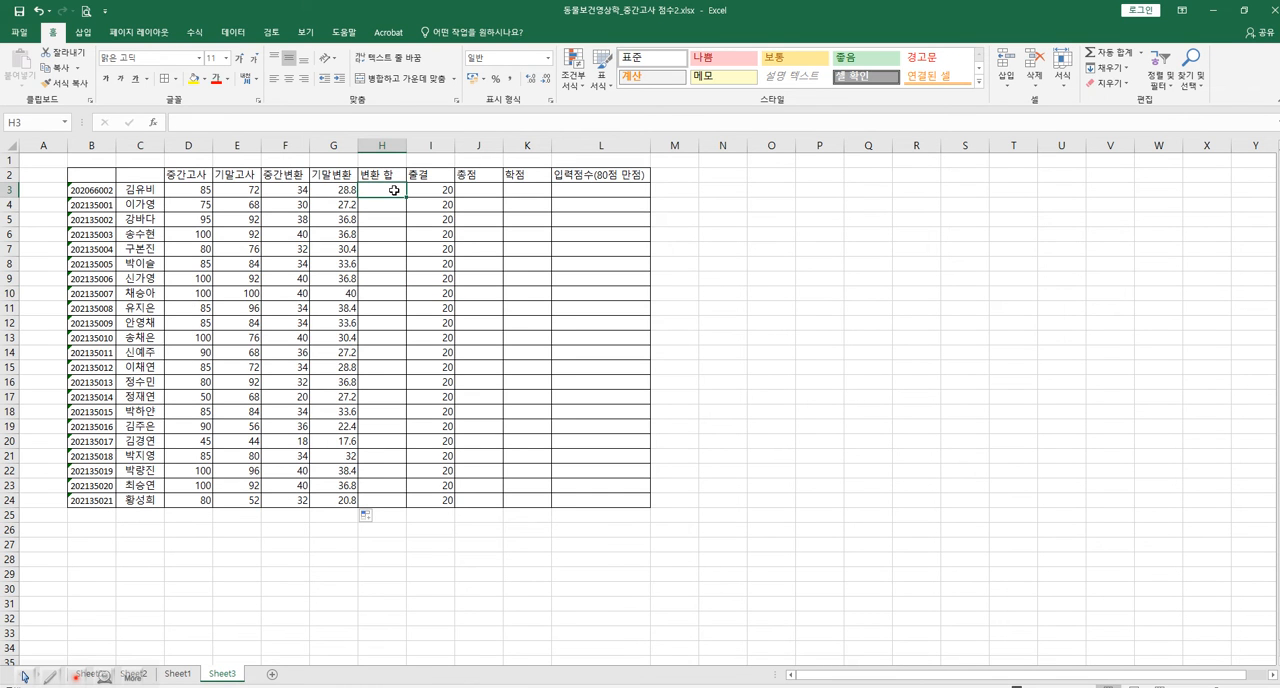
{"action": "type", "text": "="}
{"action": "left_click", "coordinate": [303, 191]}
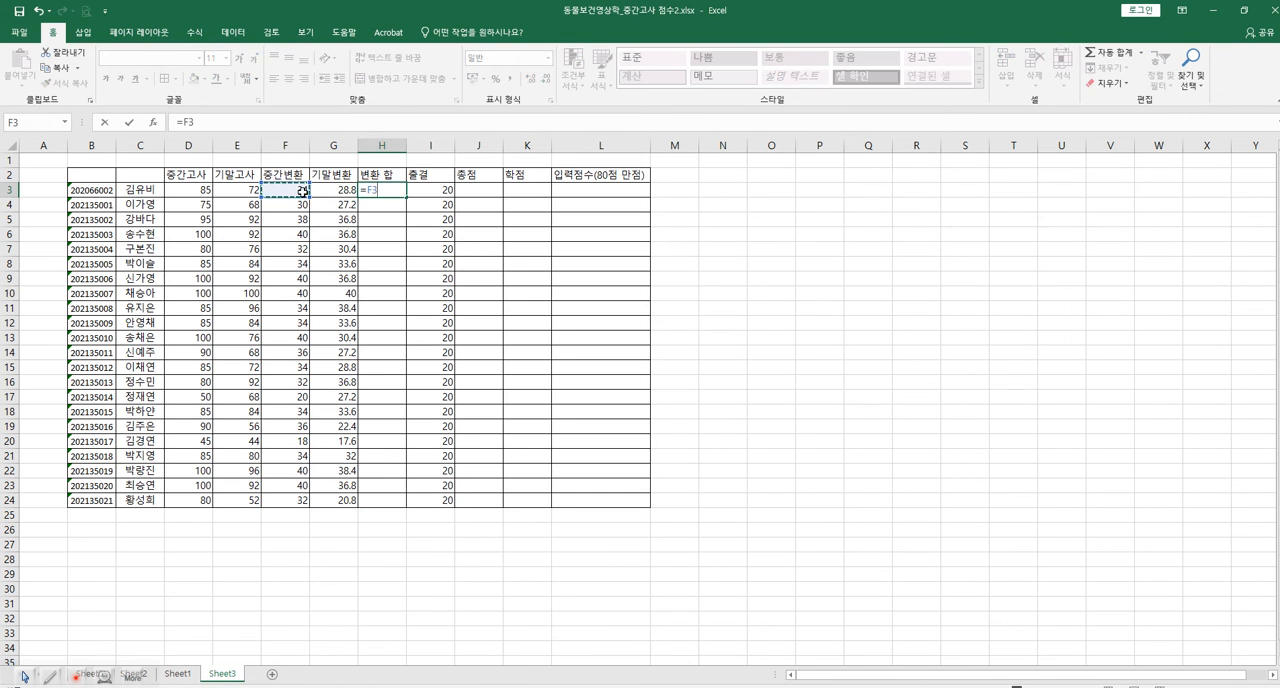
{"action": "type", "text": "+"}
{"action": "left_click", "coordinate": [338, 191]}
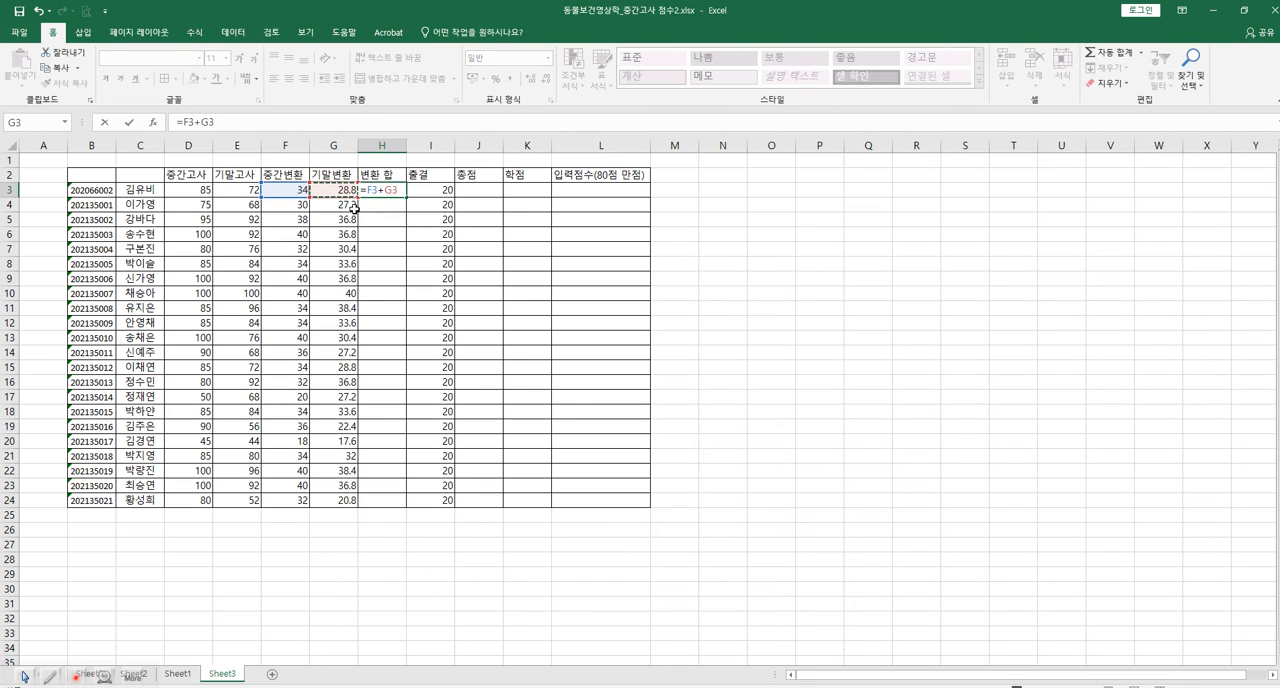
{"action": "key", "text": "Return"}
{"action": "left_click", "coordinate": [394, 192]}
{"action": "left_click_drag", "start_coordinate": [407, 196], "coordinate": [407, 505]}
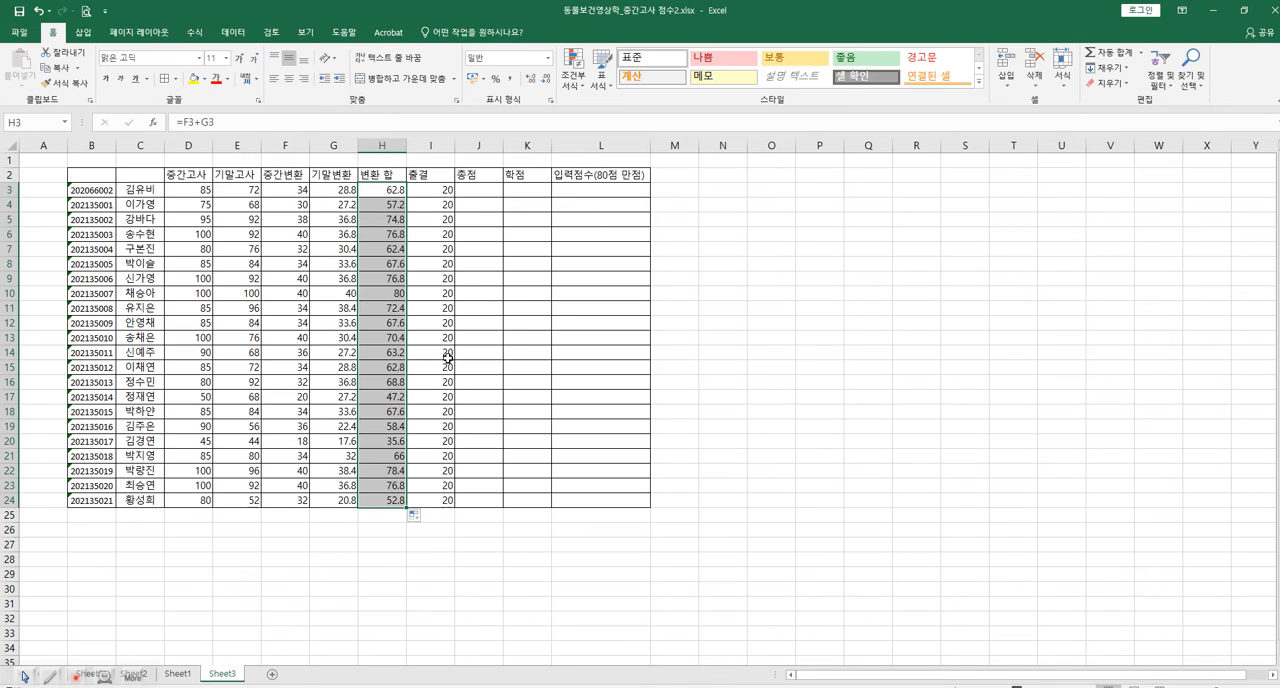
Enter =H3+I3 in cell J3 under 총점 and fill the formula down to J24.
{"action": "left_click", "coordinate": [483, 190]}
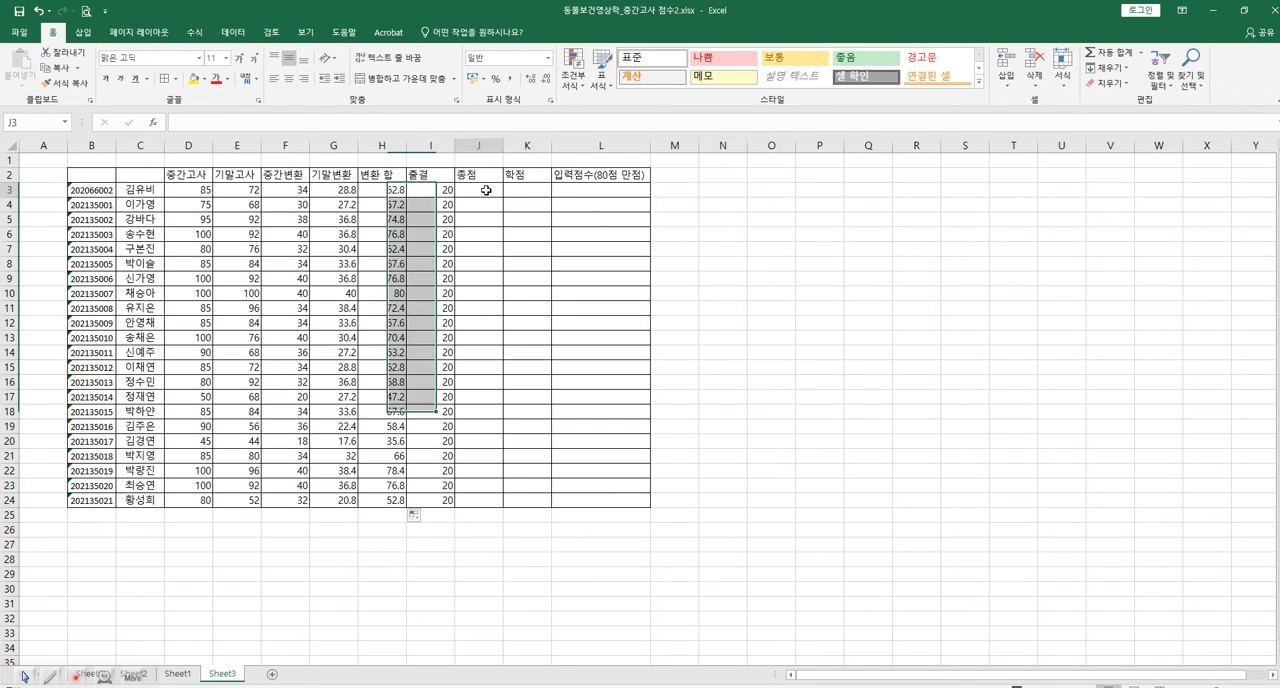
{"action": "left_click", "coordinate": [388, 189]}
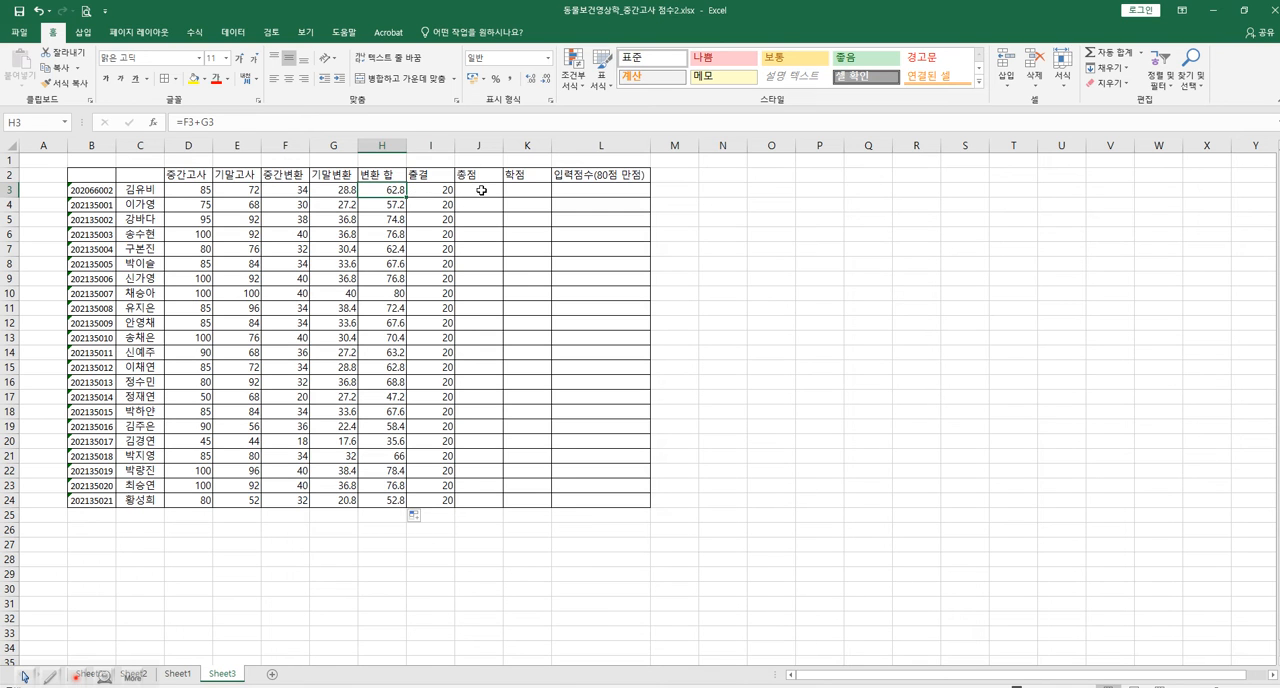
{"action": "left_click", "coordinate": [481, 190]}
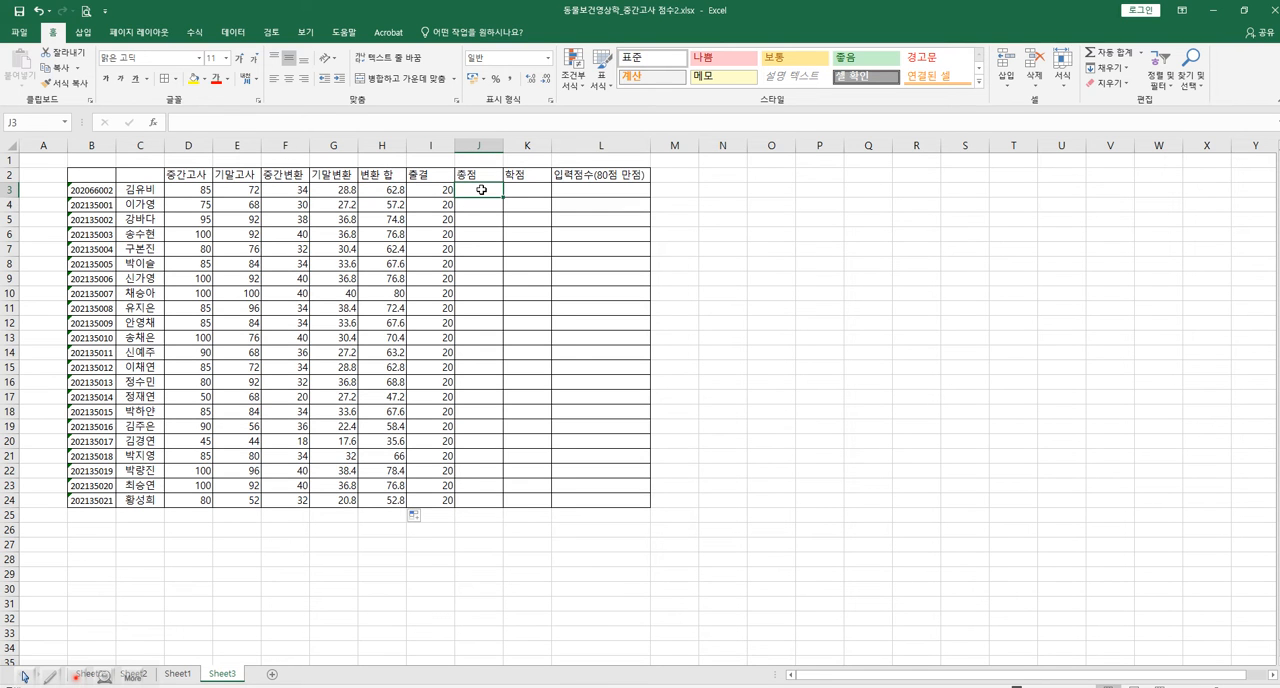
{"action": "type", "text": "="}
{"action": "left_click", "coordinate": [396, 190]}
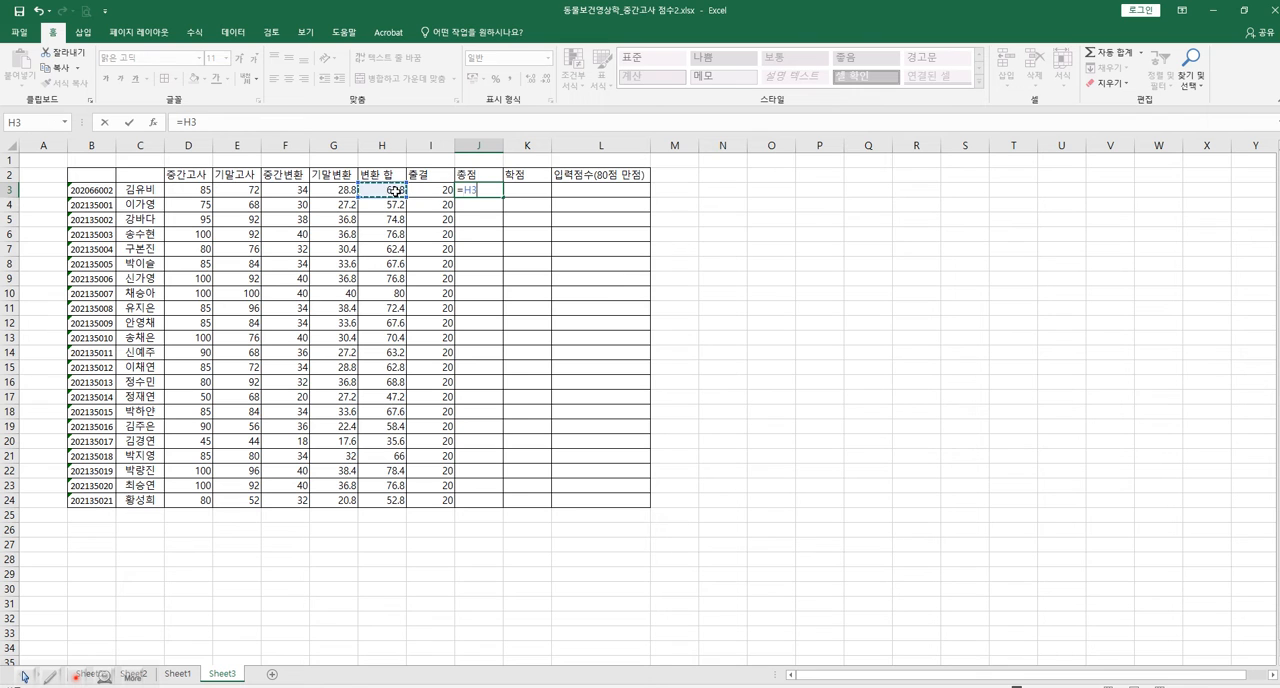
{"action": "type", "text": "+"}
{"action": "left_click", "coordinate": [437, 190]}
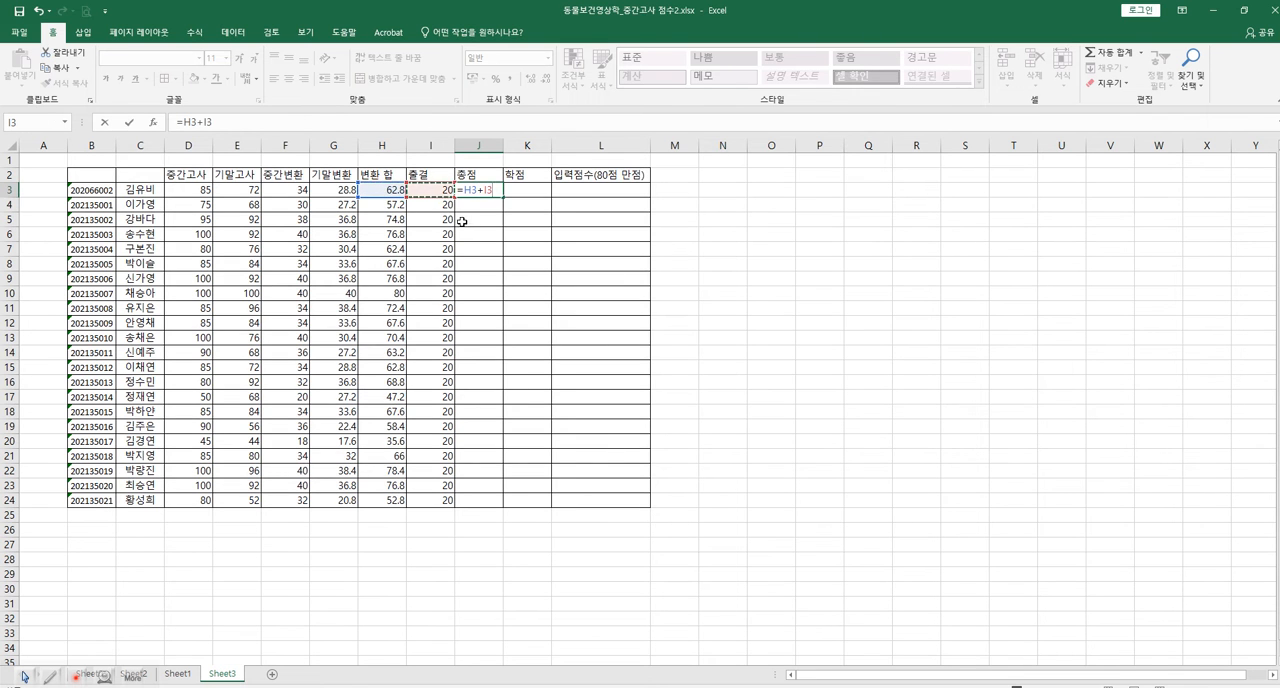
{"action": "key", "text": "ctrl+Return"}
{"action": "left_click_drag", "start_coordinate": [502, 198], "coordinate": [500, 508]}
{"action": "left_click", "coordinate": [587, 553]}
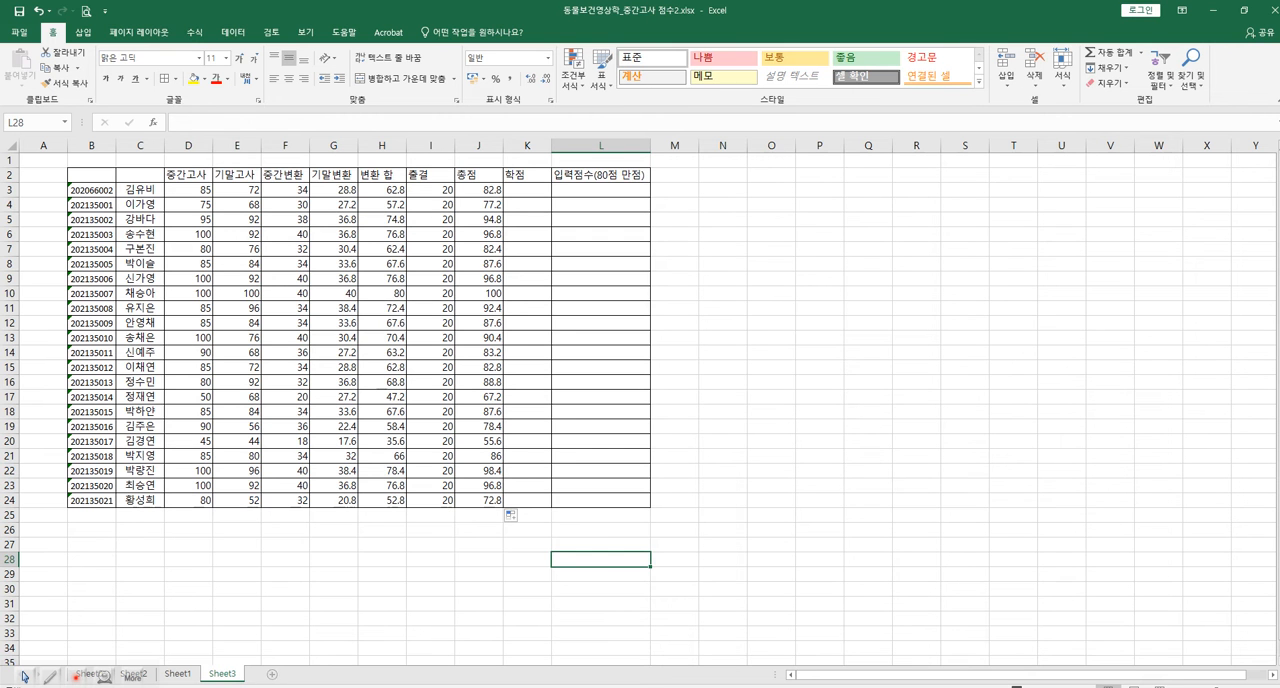
Switch to the university portal in the browser and review the Smart 출결 attendance book for 동물보건영상학 및 실습 section 01 across all weeks.
{"action": "left_click", "coordinate": [316, 686]}
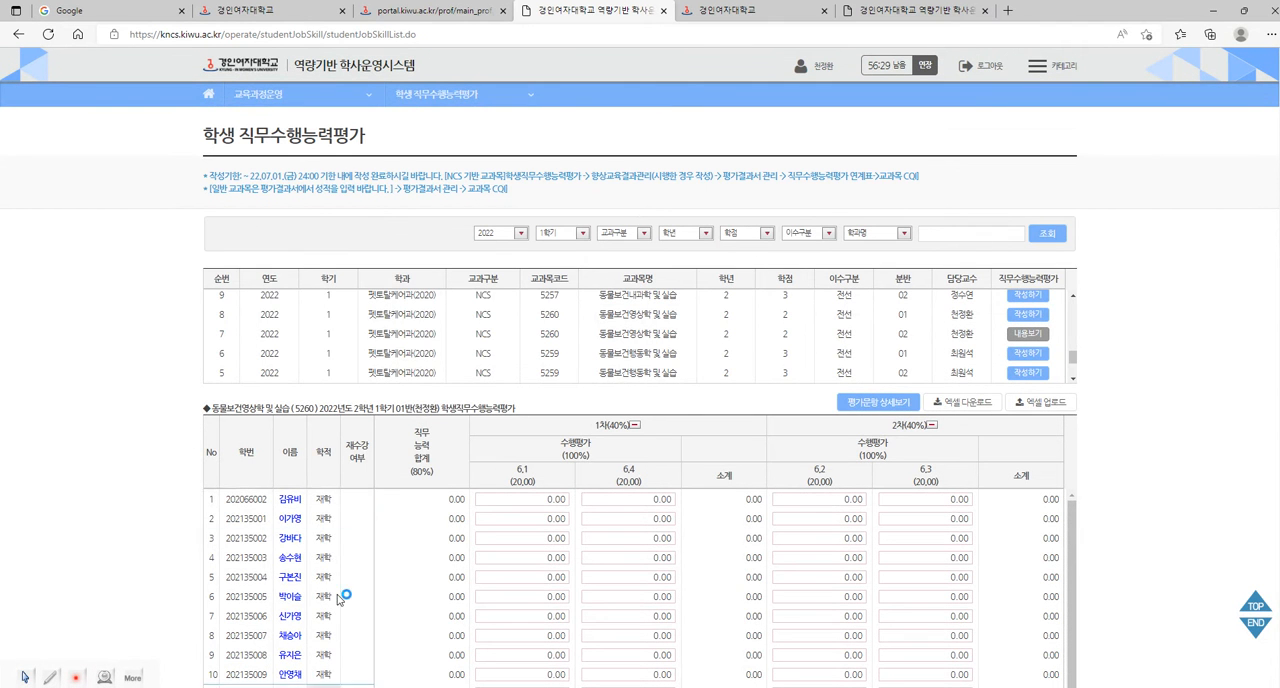
{"action": "left_click", "coordinate": [440, 10]}
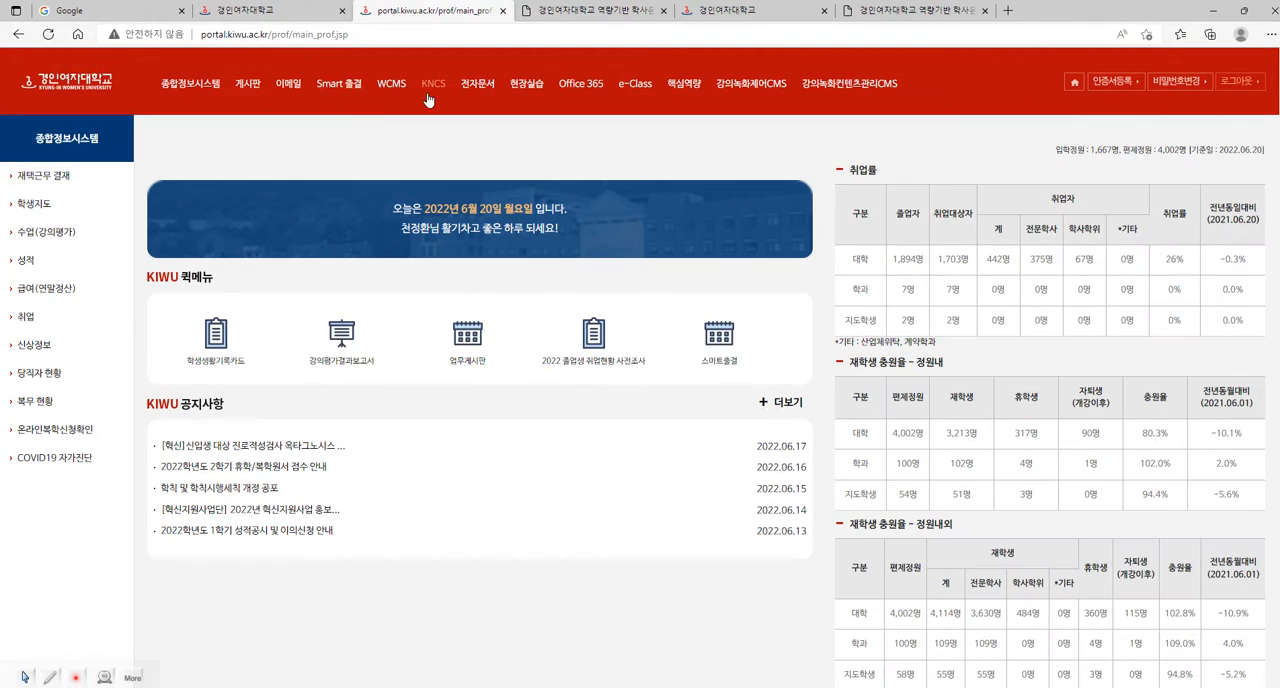
{"action": "left_click", "coordinate": [334, 89]}
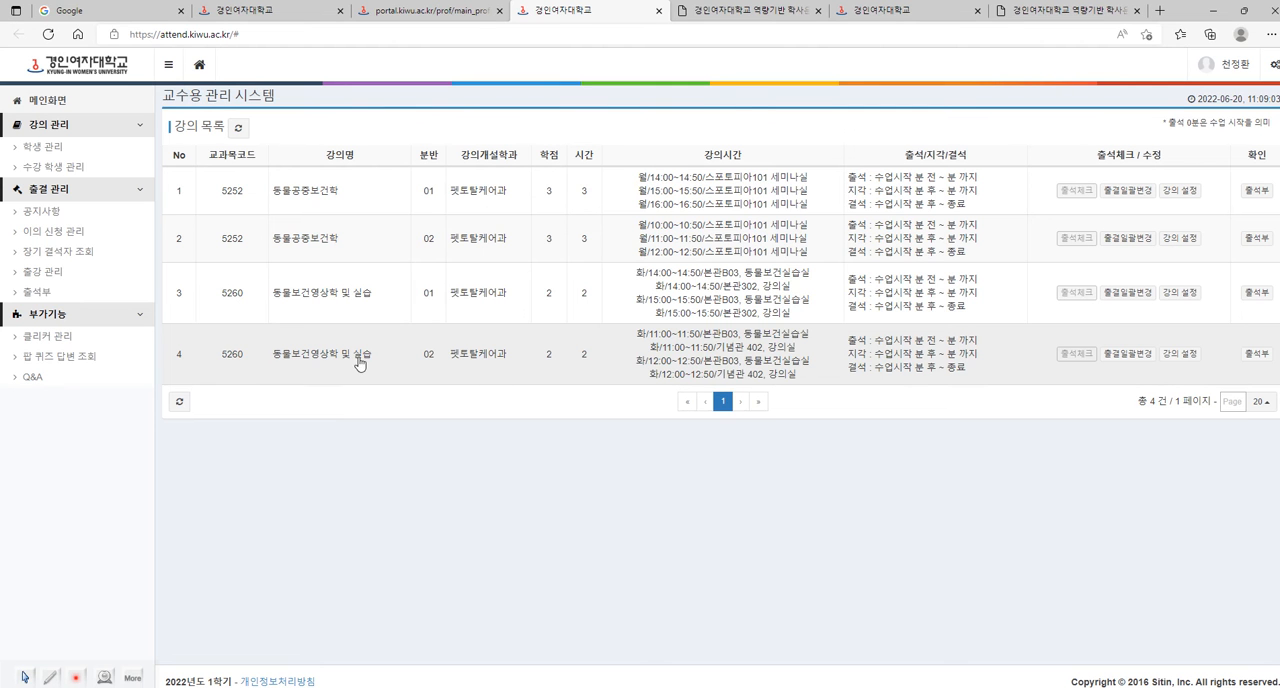
{"action": "left_click", "coordinate": [1256, 293]}
{"action": "left_click_drag", "start_coordinate": [851, 621], "coordinate": [1026, 543]}
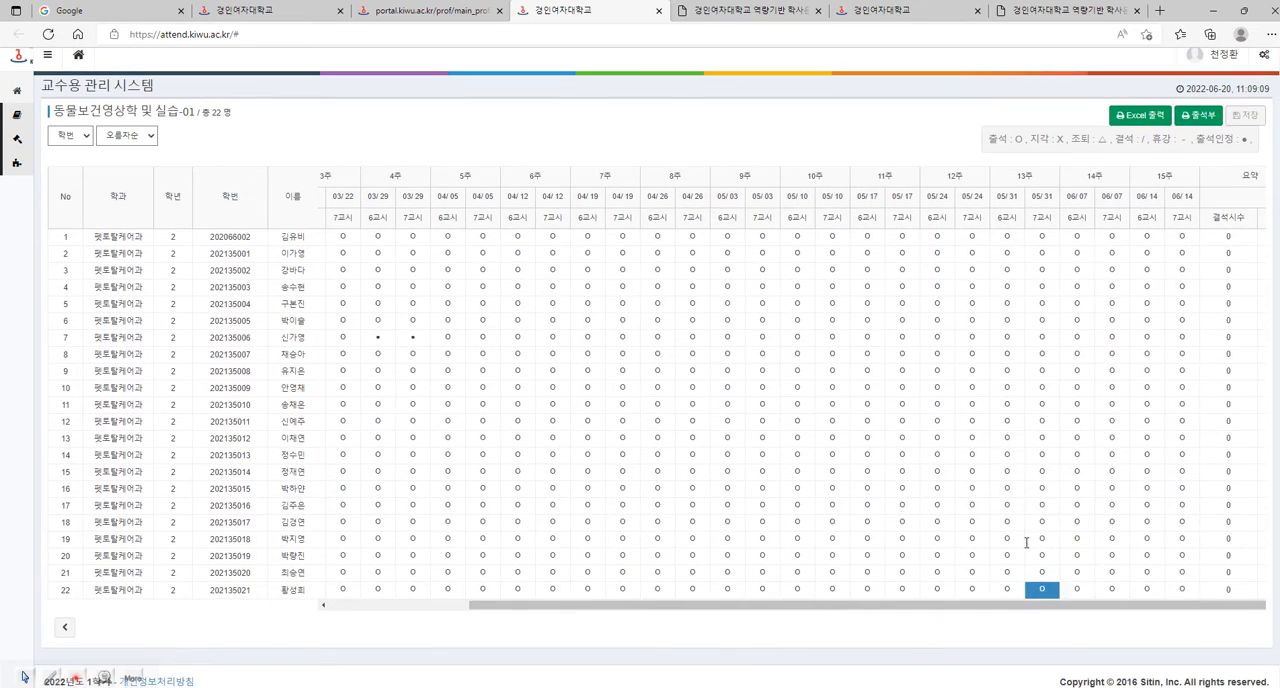
{"action": "left_click_drag", "start_coordinate": [1034, 608], "coordinate": [811, 595]}
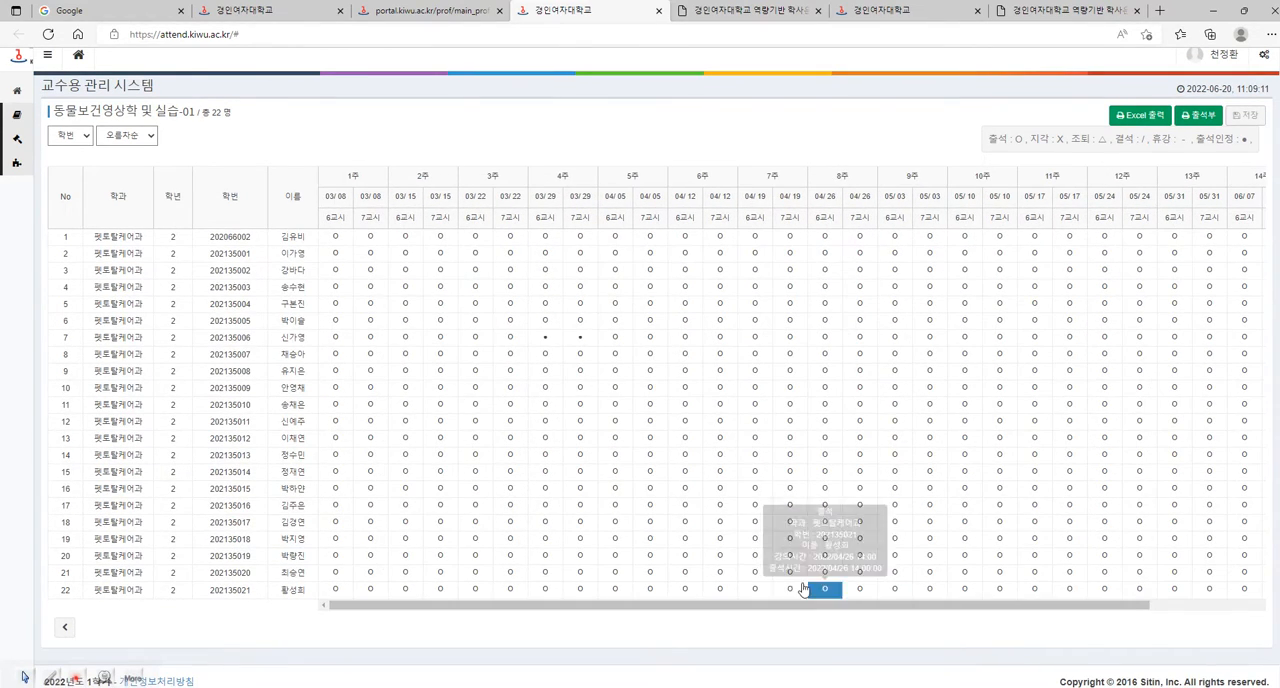
{"action": "mouse_move", "coordinate": [543, 340]}
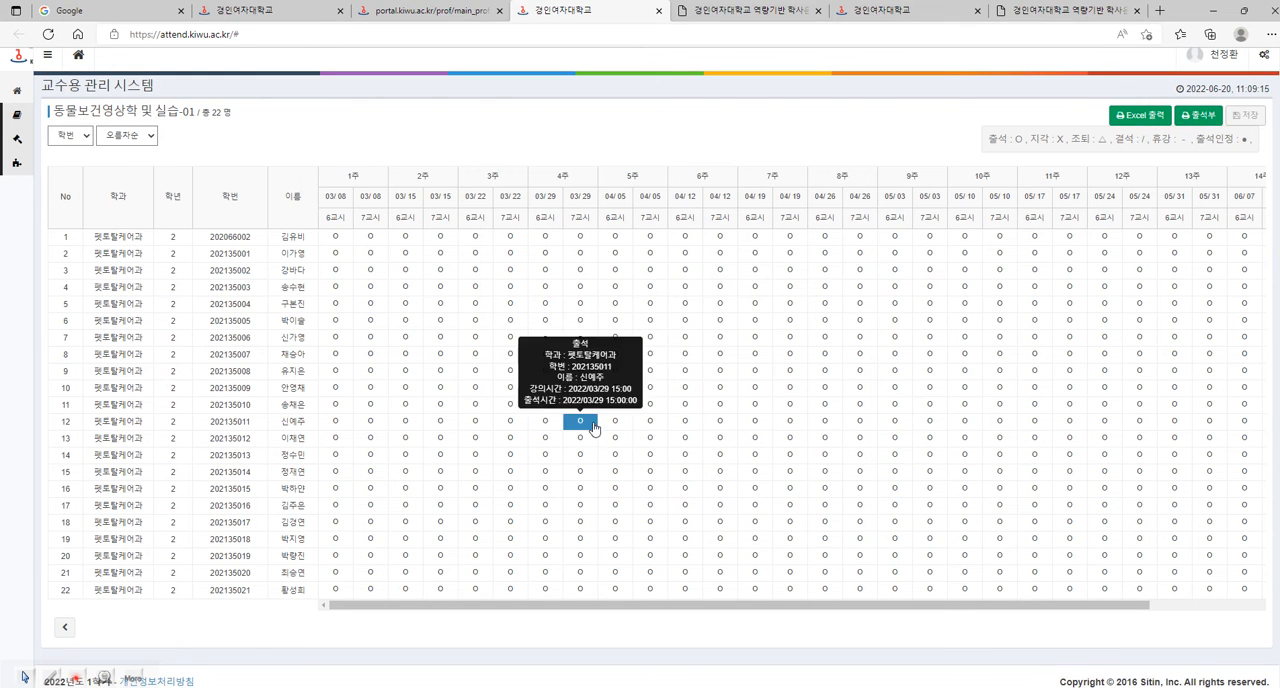
{"action": "left_click_drag", "start_coordinate": [814, 607], "coordinate": [1034, 608]}
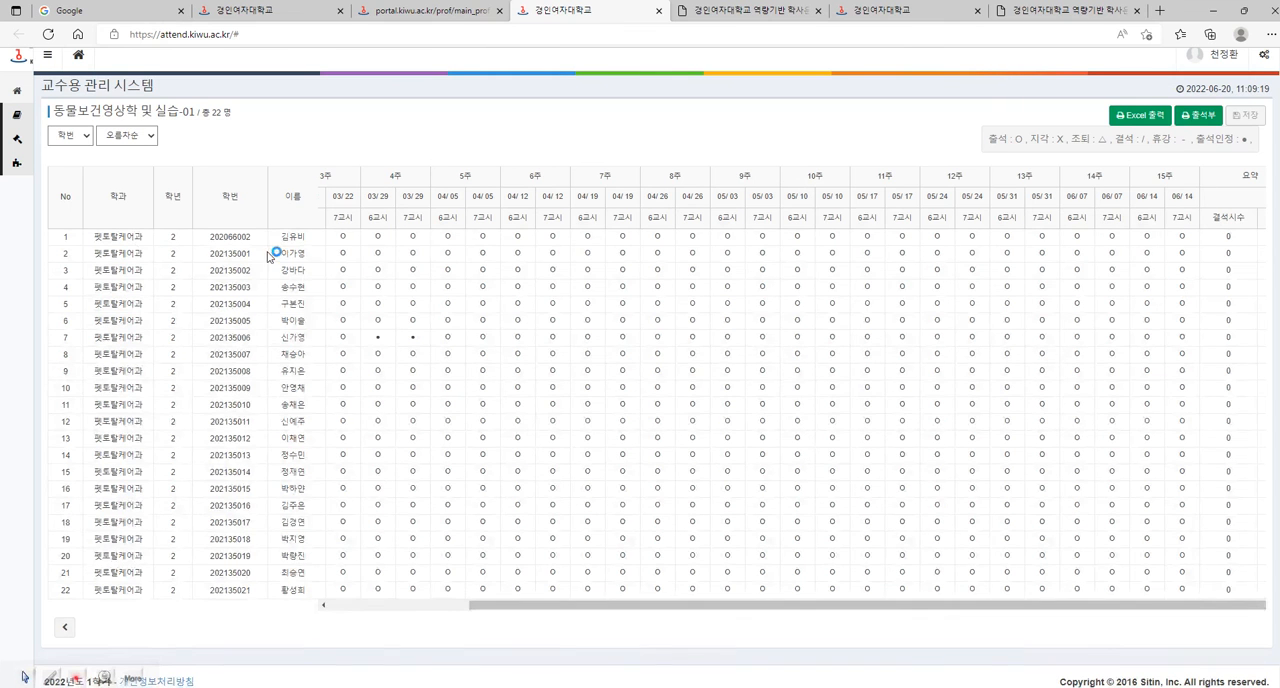
{"action": "left_click", "coordinate": [380, 687]}
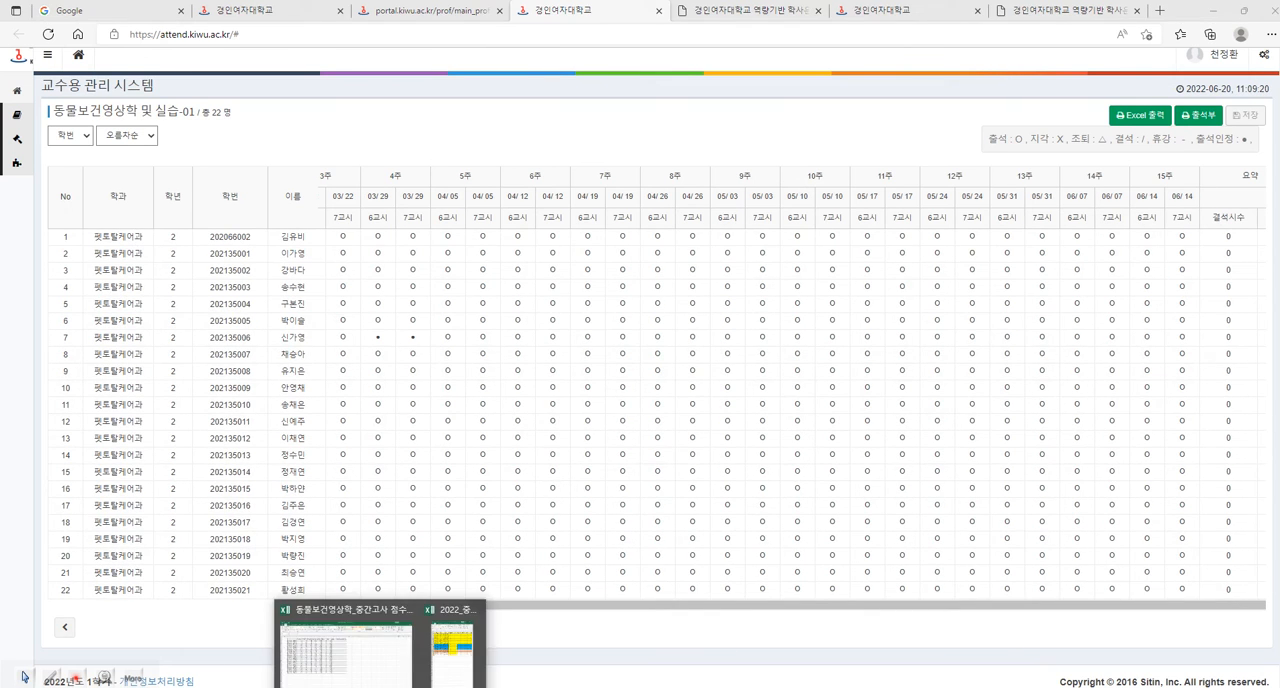
{"action": "left_click", "coordinate": [392, 676]}
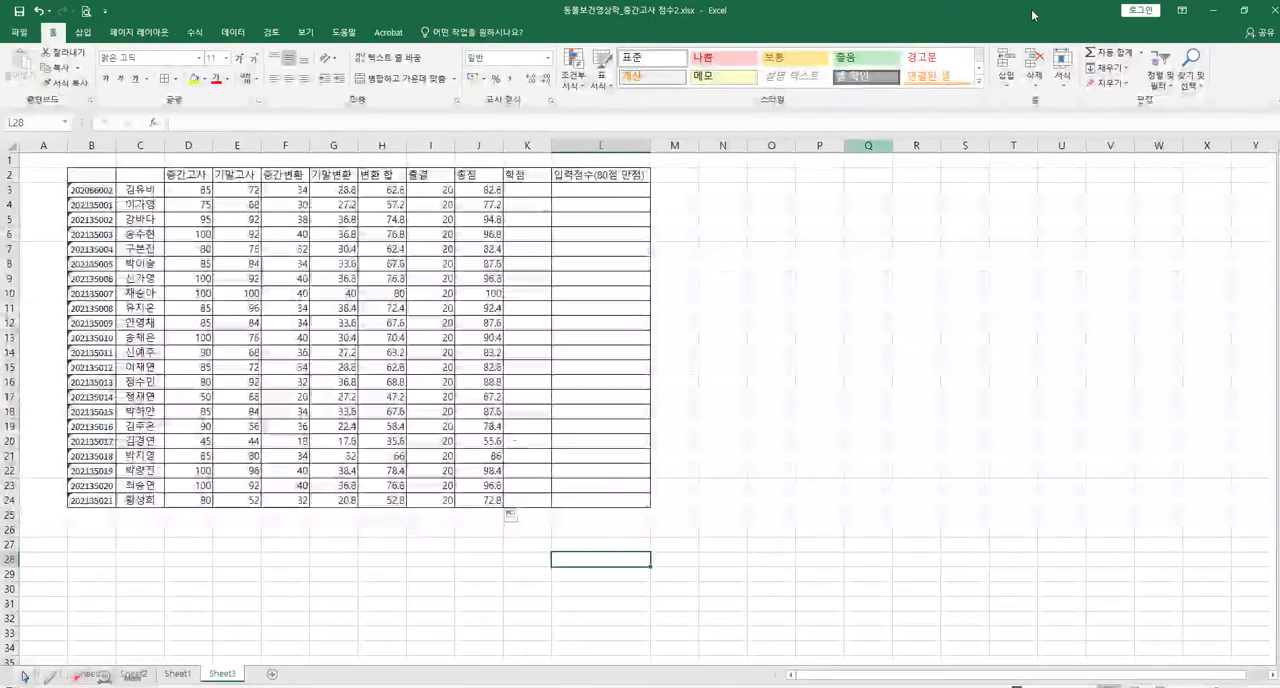
{"action": "left_click", "coordinate": [1213, 10]}
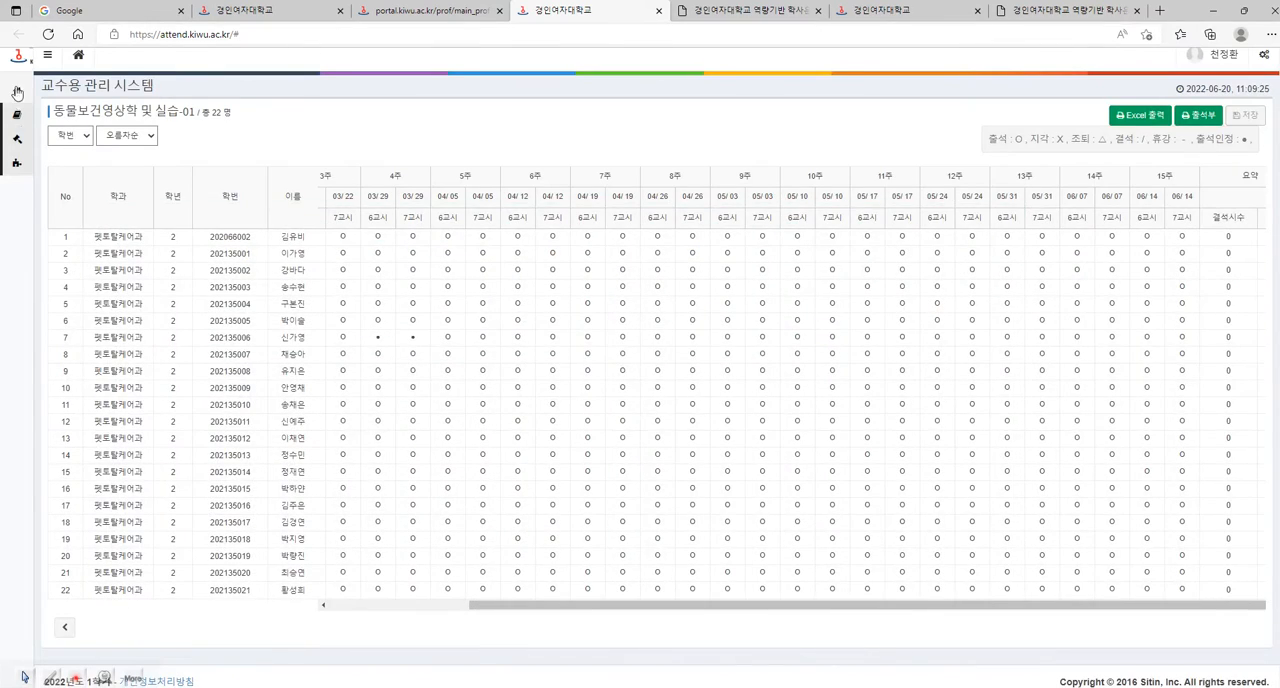
Open the attendance book for 동물보건영상학 및 실습 section 02 and examine its absence and lateness marks and 결석시수 column.
{"action": "left_click", "coordinate": [20, 94]}
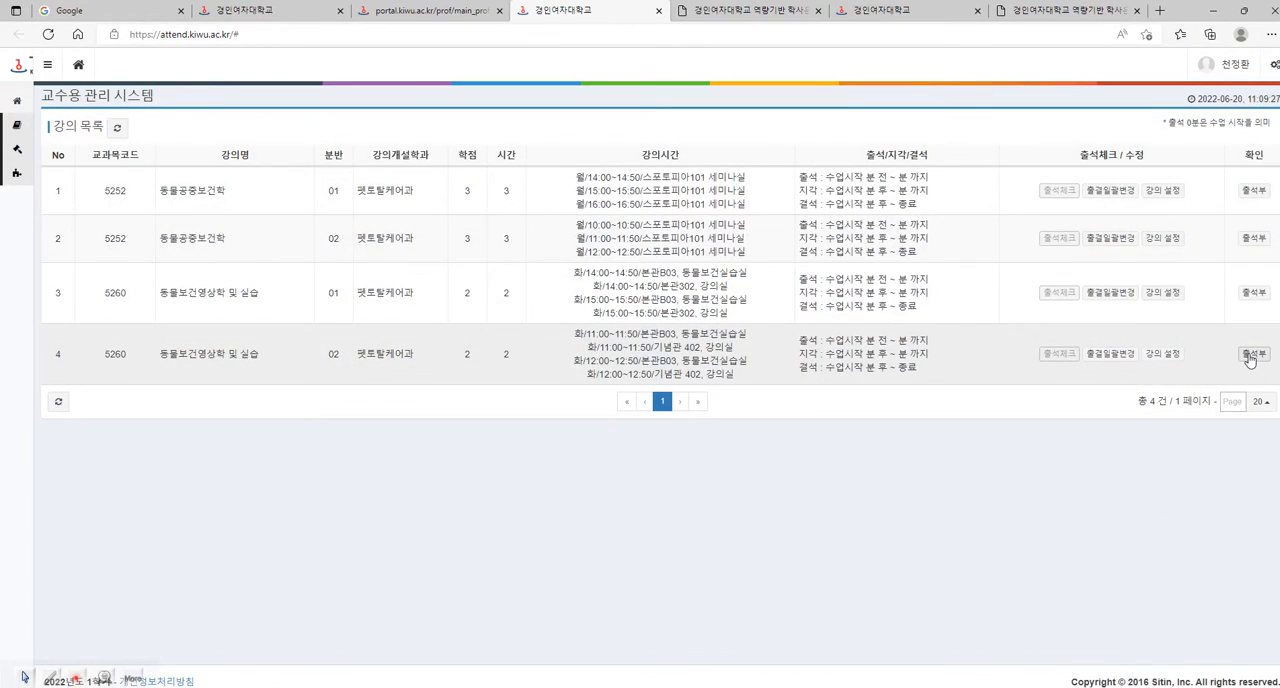
{"action": "left_click", "coordinate": [1251, 355]}
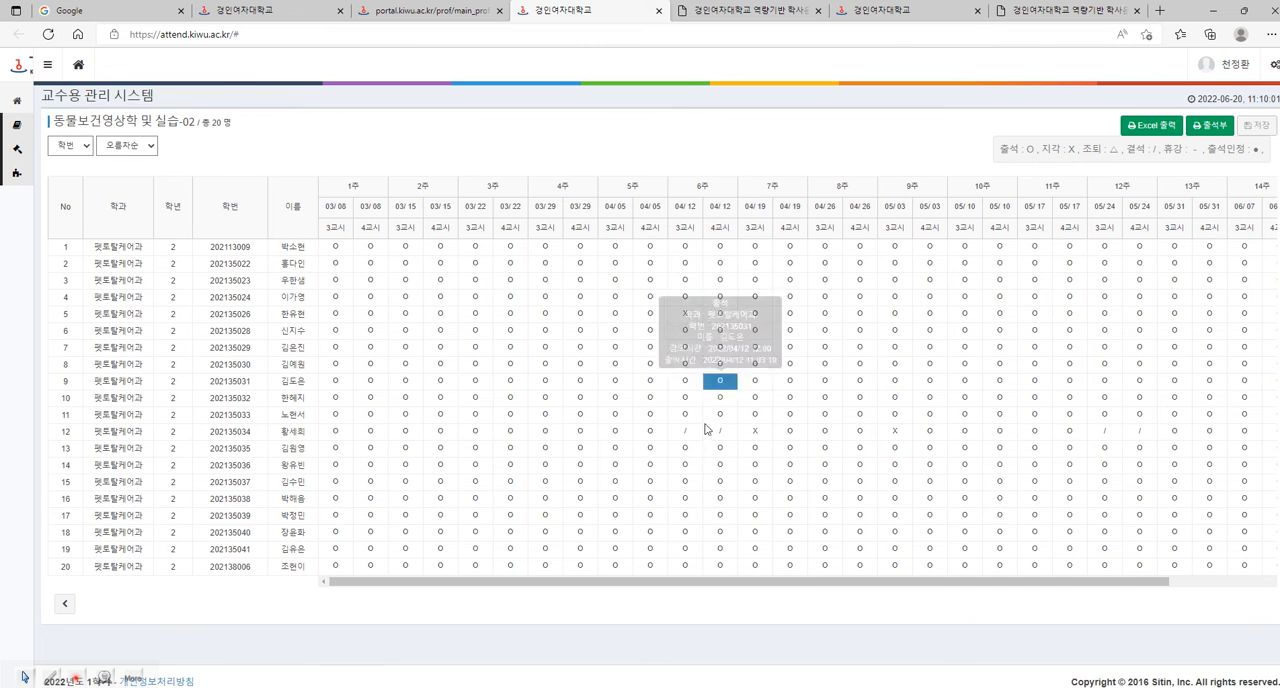
{"action": "mouse_move", "coordinate": [764, 438]}
{"action": "mouse_move", "coordinate": [690, 436]}
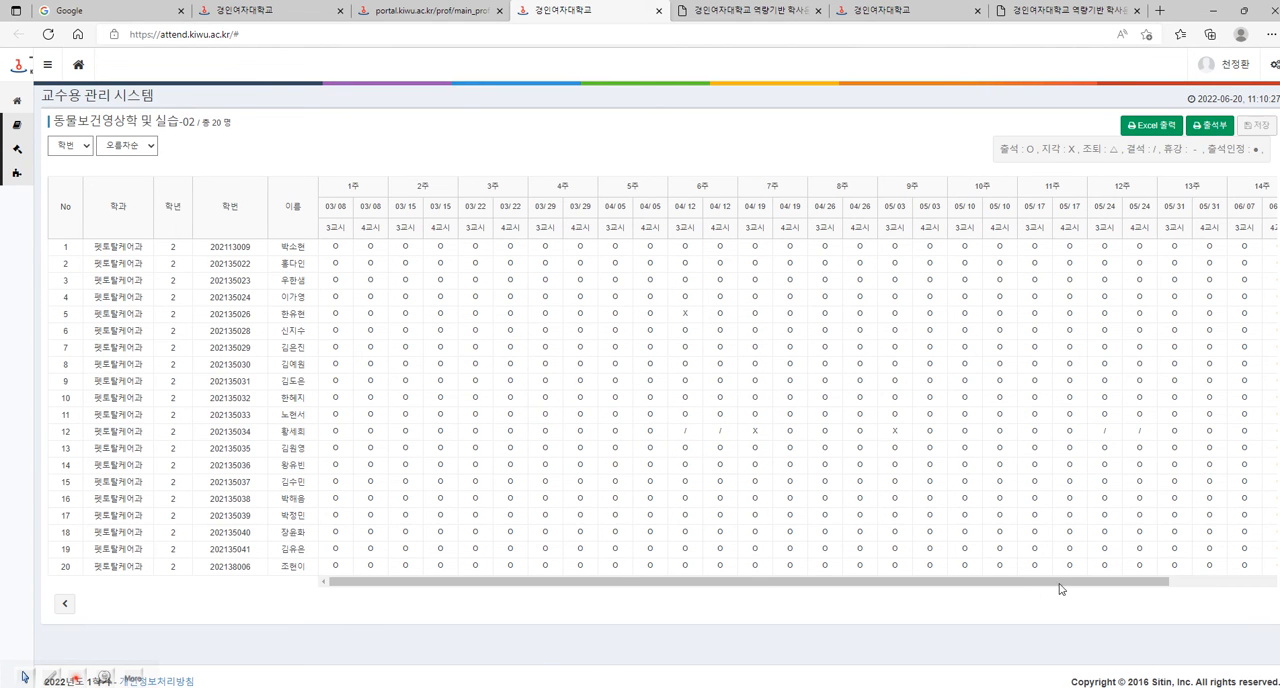
{"action": "left_click_drag", "start_coordinate": [1157, 583], "coordinate": [1275, 584]}
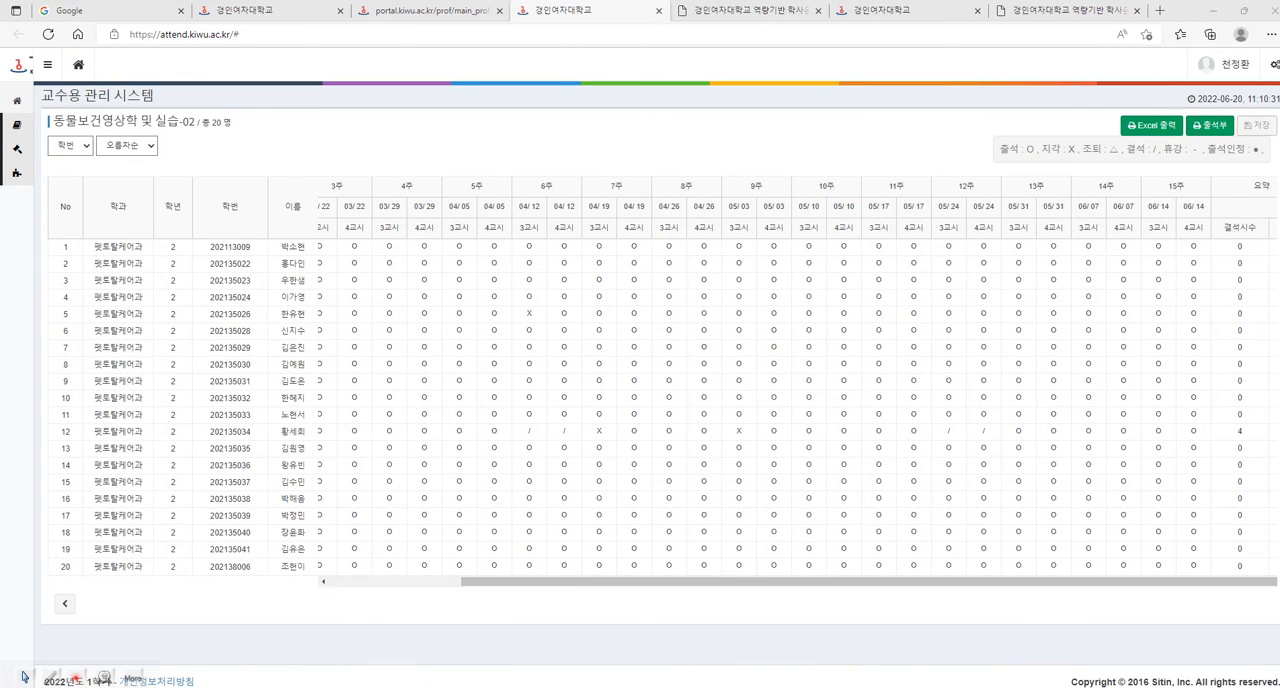
Switch back to the Excel score sheet and sort the student rows by 총점 in descending order, expanding the selection.
{"action": "left_click", "coordinate": [385, 678]}
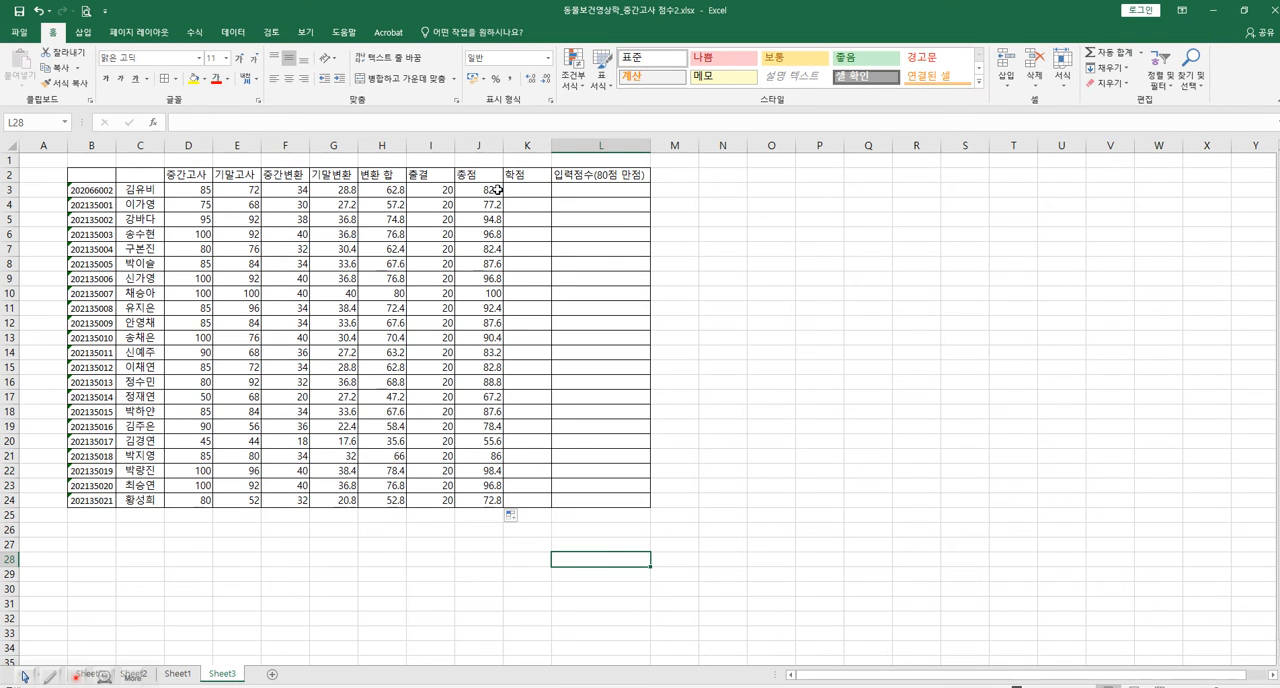
{"action": "left_click_drag", "start_coordinate": [495, 190], "coordinate": [497, 501]}
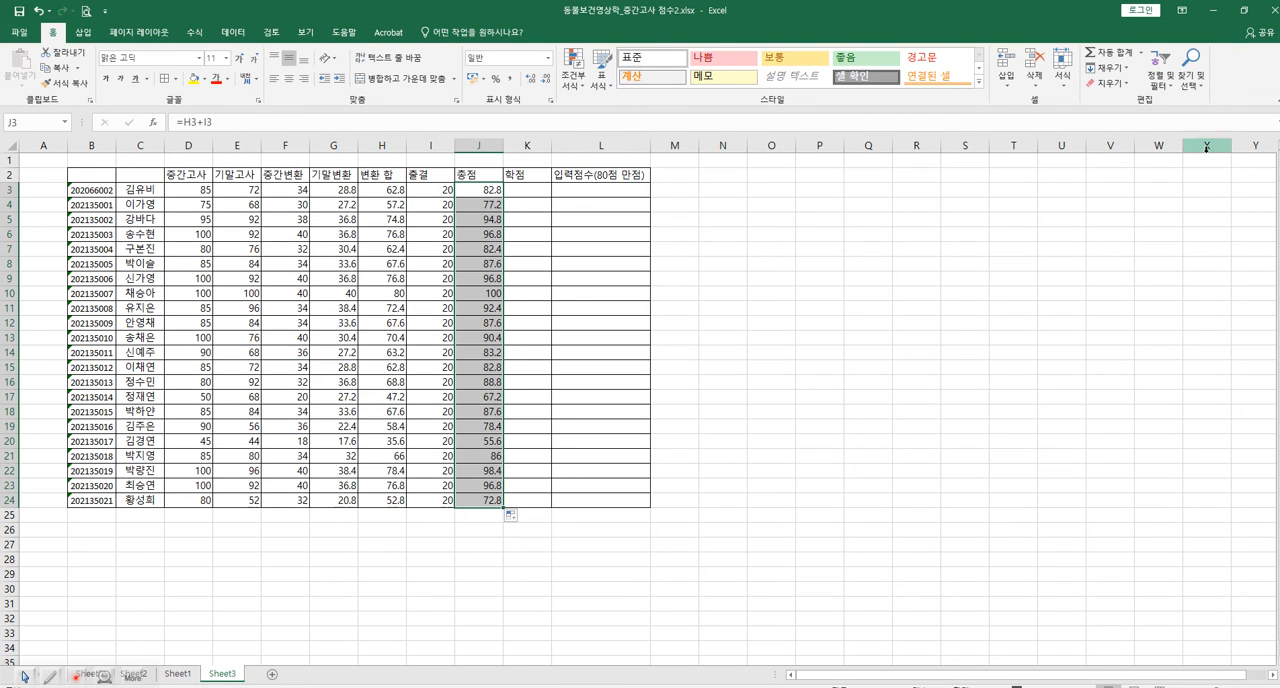
{"action": "left_click", "coordinate": [1175, 90]}
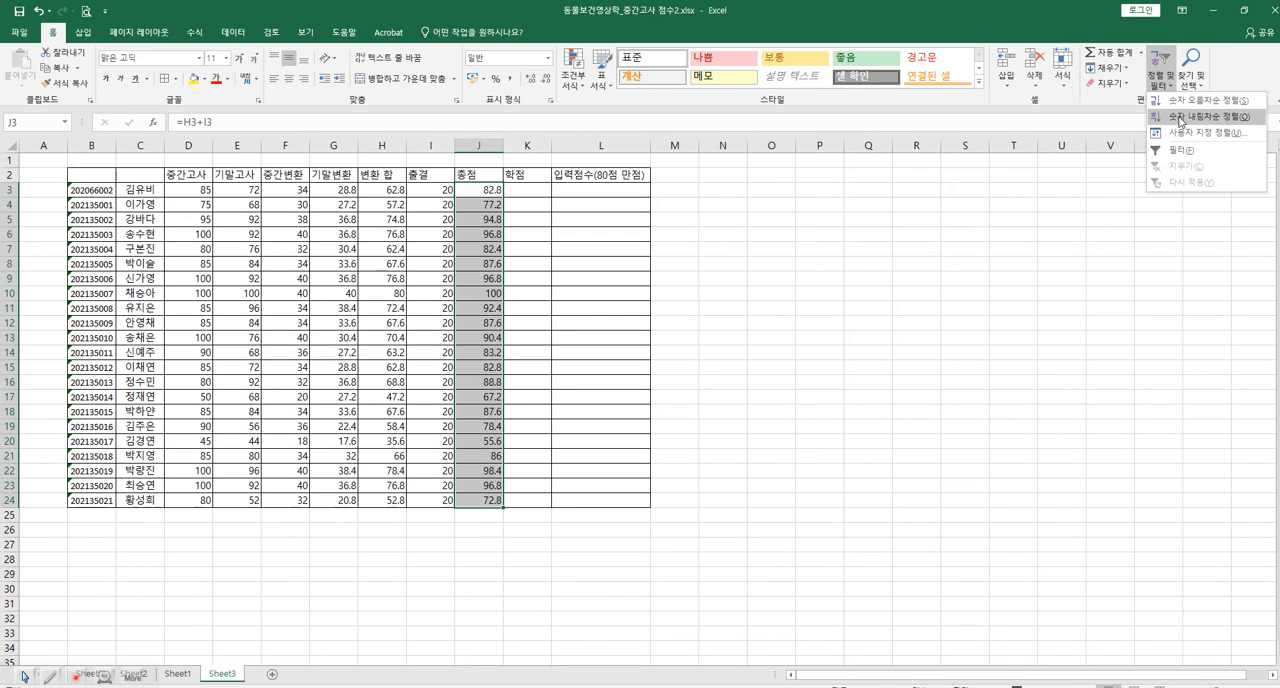
{"action": "left_click", "coordinate": [1183, 117]}
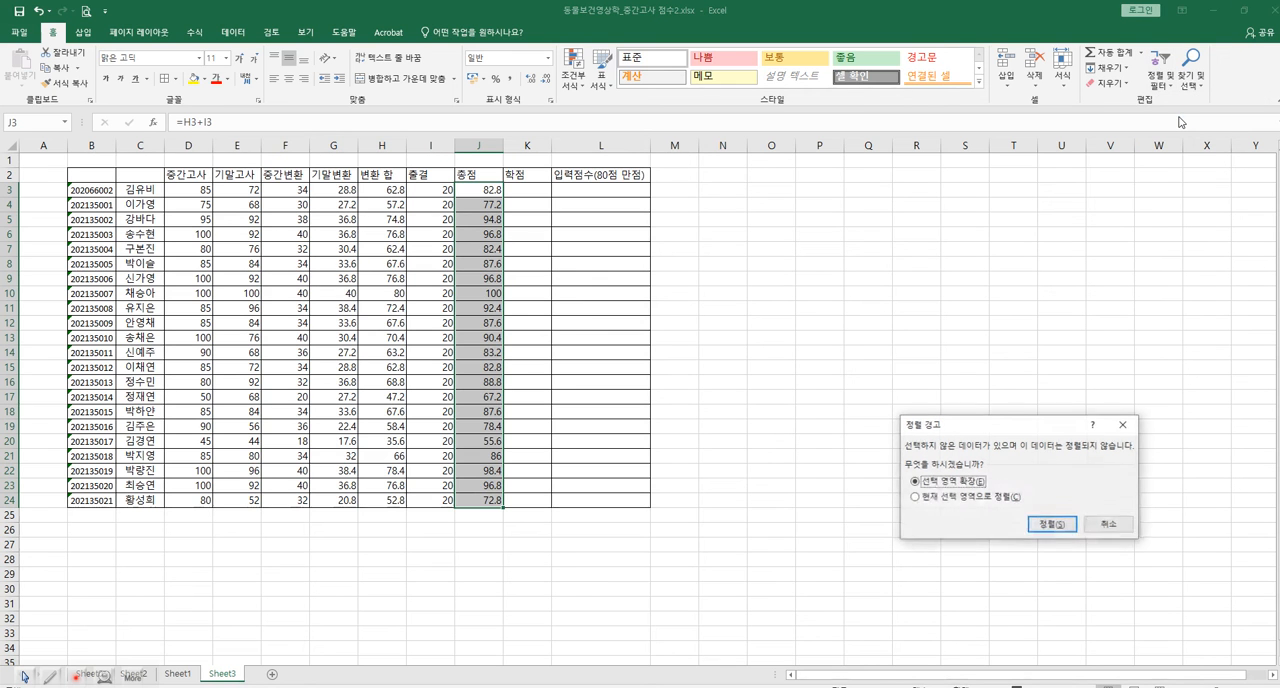
{"action": "left_click", "coordinate": [1050, 524]}
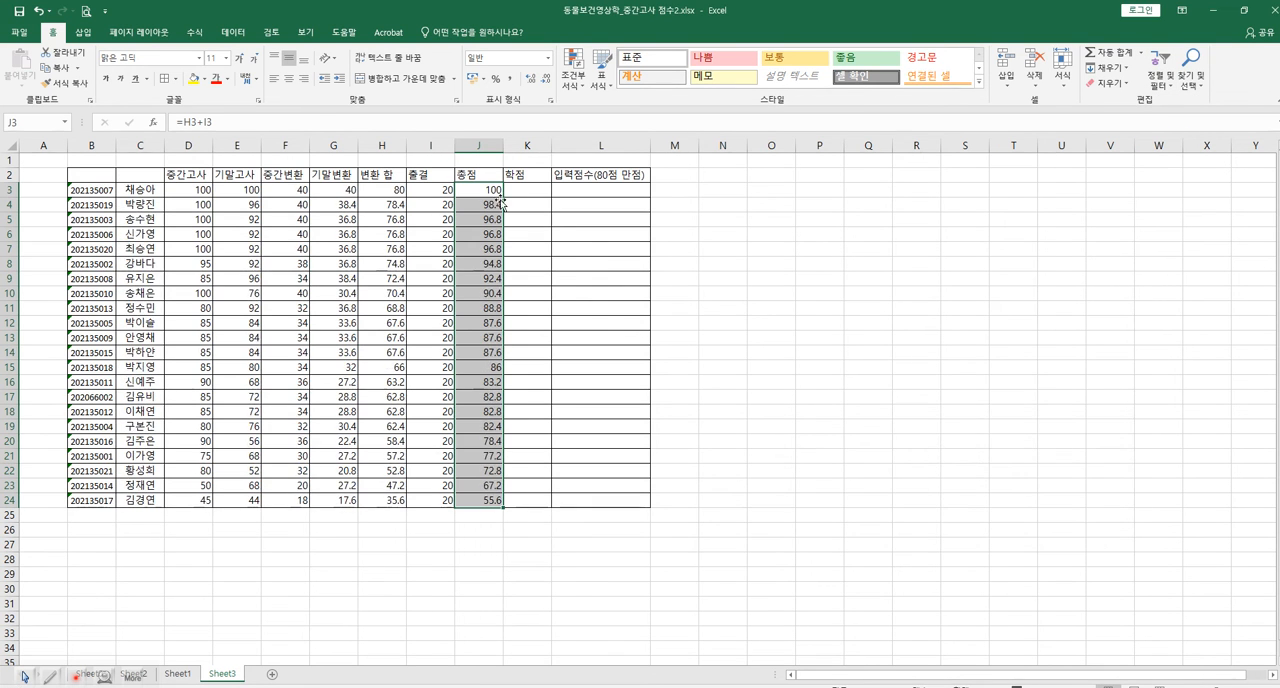
{"action": "left_click", "coordinate": [541, 531]}
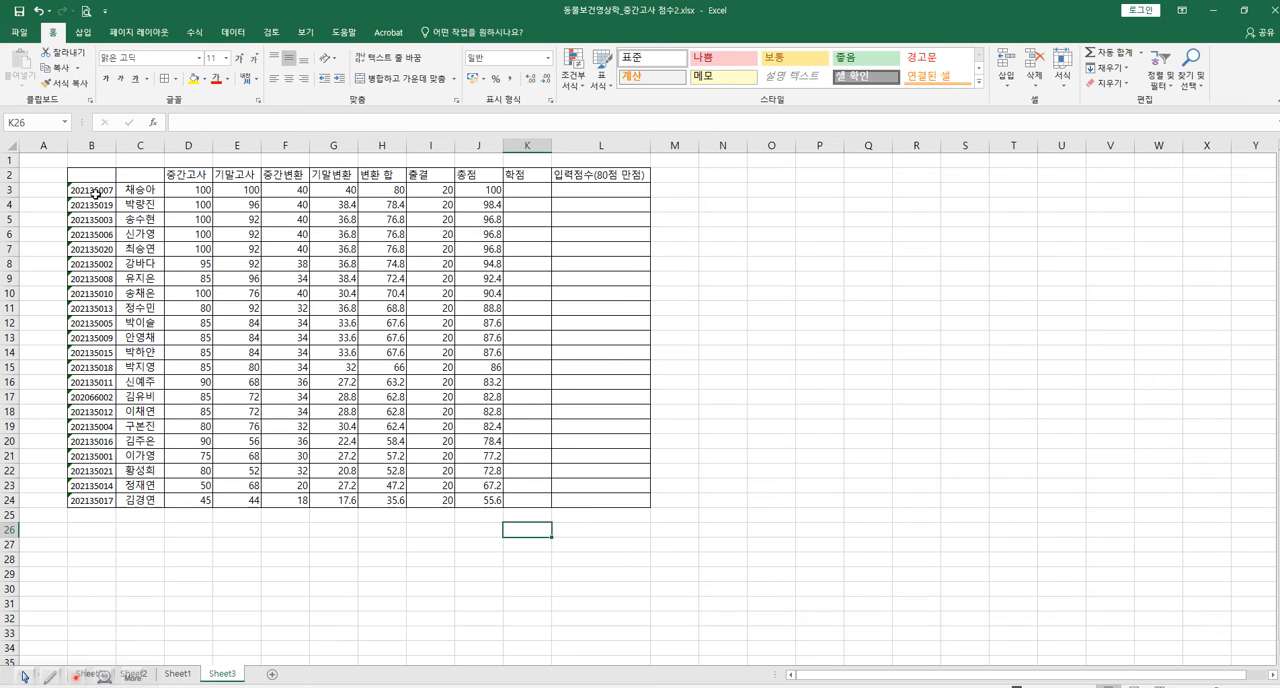
Highlight the rows of the top eight students, B3 to L10, with yellow fill.
{"action": "left_click_drag", "start_coordinate": [100, 189], "coordinate": [590, 293]}
{"action": "left_click", "coordinate": [194, 78]}
{"action": "left_click", "coordinate": [672, 293]}
Enter the grade A+ in cell K3 under 학점 and copy it into K4 through K10.
{"action": "left_click", "coordinate": [540, 190]}
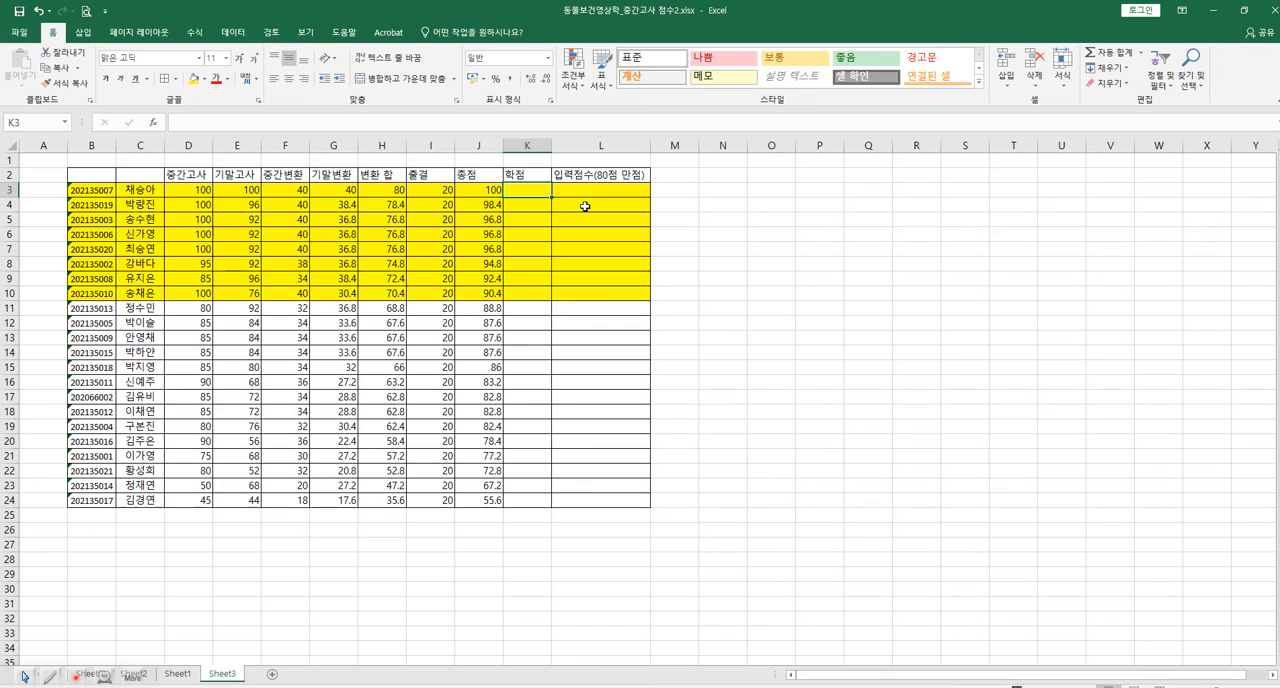
{"action": "type", "text": "A+"}
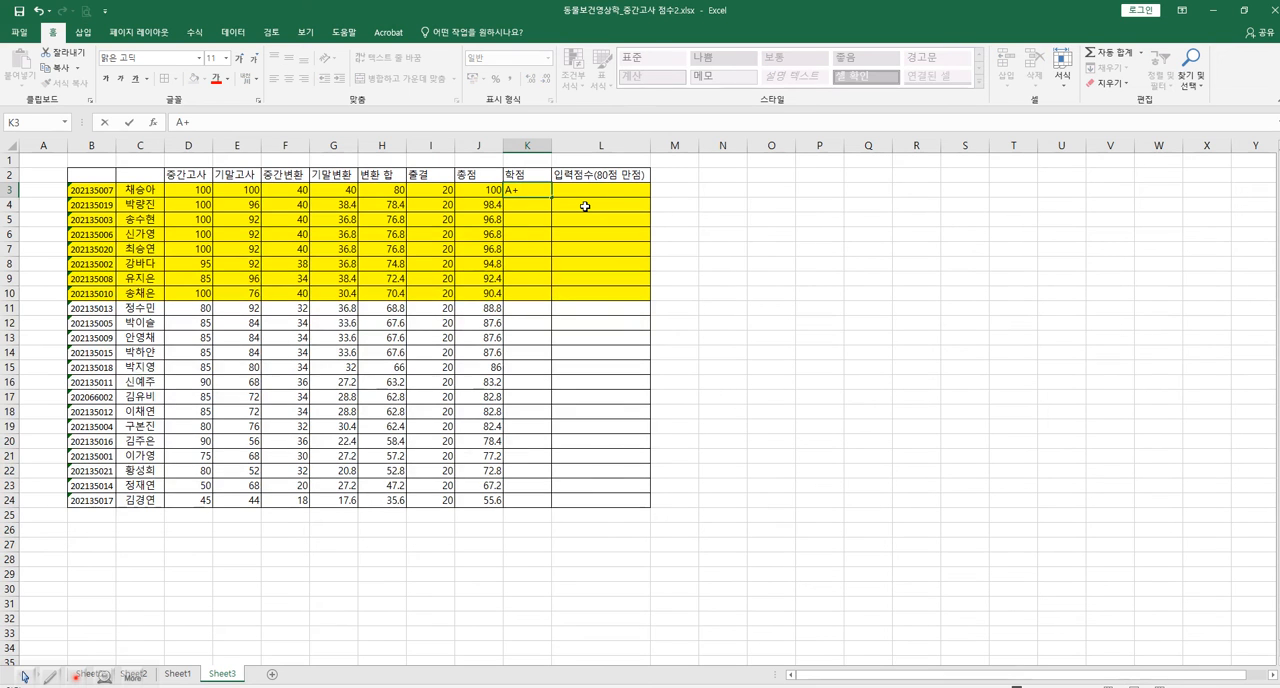
{"action": "left_click", "coordinate": [540, 206]}
{"action": "left_click", "coordinate": [537, 190]}
{"action": "key", "text": "ctrl+c"}
{"action": "left_click", "coordinate": [537, 207]}
{"action": "key", "text": "ctrl+v"}
{"action": "left_click", "coordinate": [536, 219]}
{"action": "left_click", "coordinate": [523, 233]}
{"action": "key", "text": "ctrl+v"}
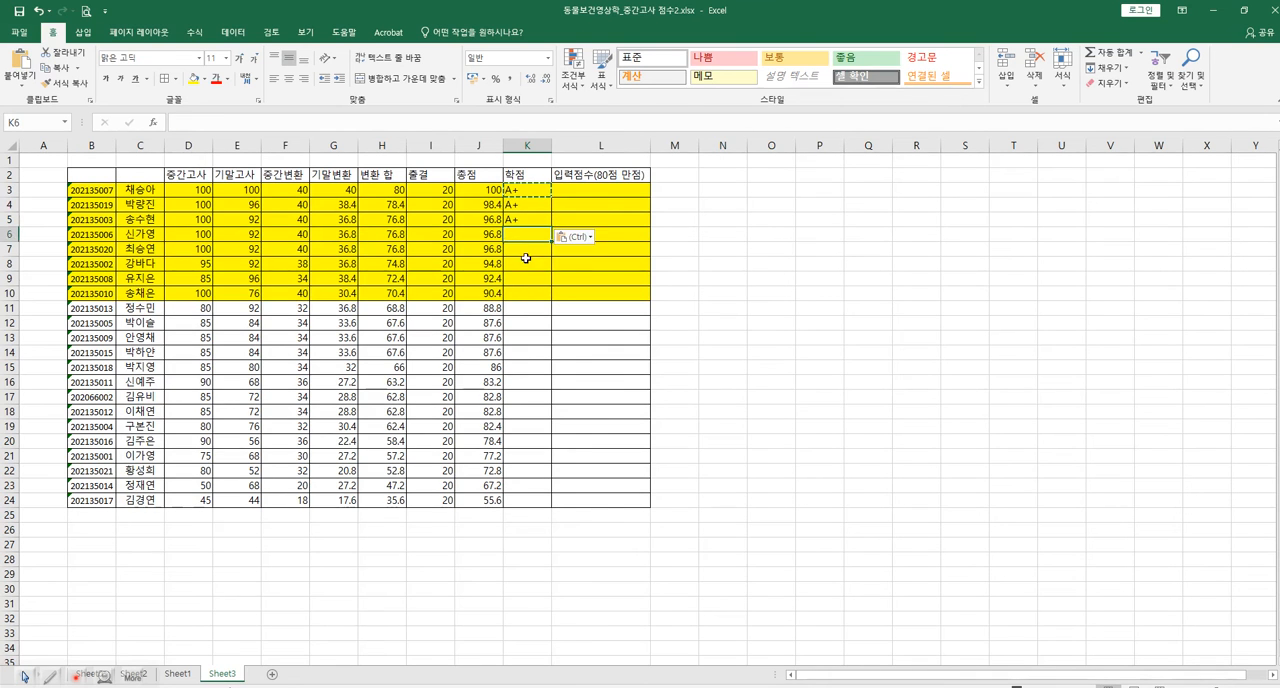
{"action": "left_click", "coordinate": [520, 249]}
{"action": "key", "text": "ctrl+v"}
{"action": "left_click", "coordinate": [517, 264]}
{"action": "key", "text": "ctrl+v"}
{"action": "left_click", "coordinate": [517, 278]}
{"action": "key", "text": "ctrl+v"}
{"action": "left_click", "coordinate": [517, 293]}
{"action": "key", "text": "ctrl+v"}
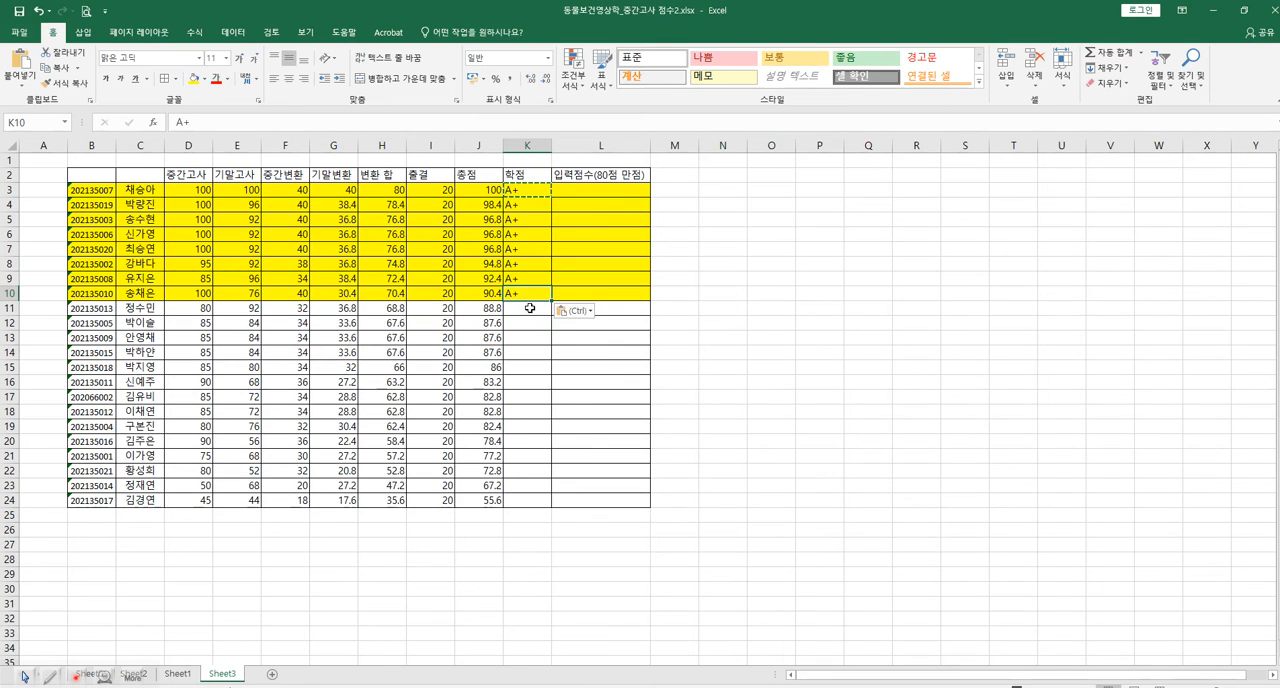
Enter the grade B+ in cell K11 and fill it down to K23, then select the empty grade cell K24.
{"action": "left_click", "coordinate": [522, 311]}
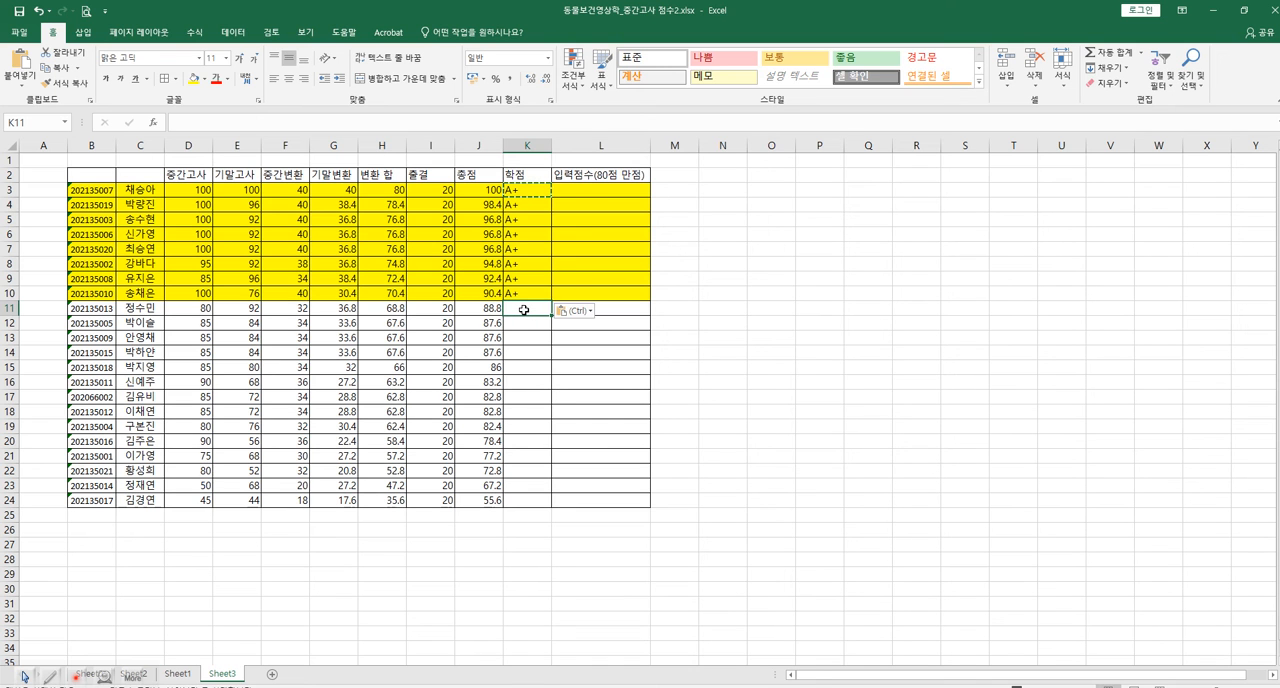
{"action": "type", "text": "B+"}
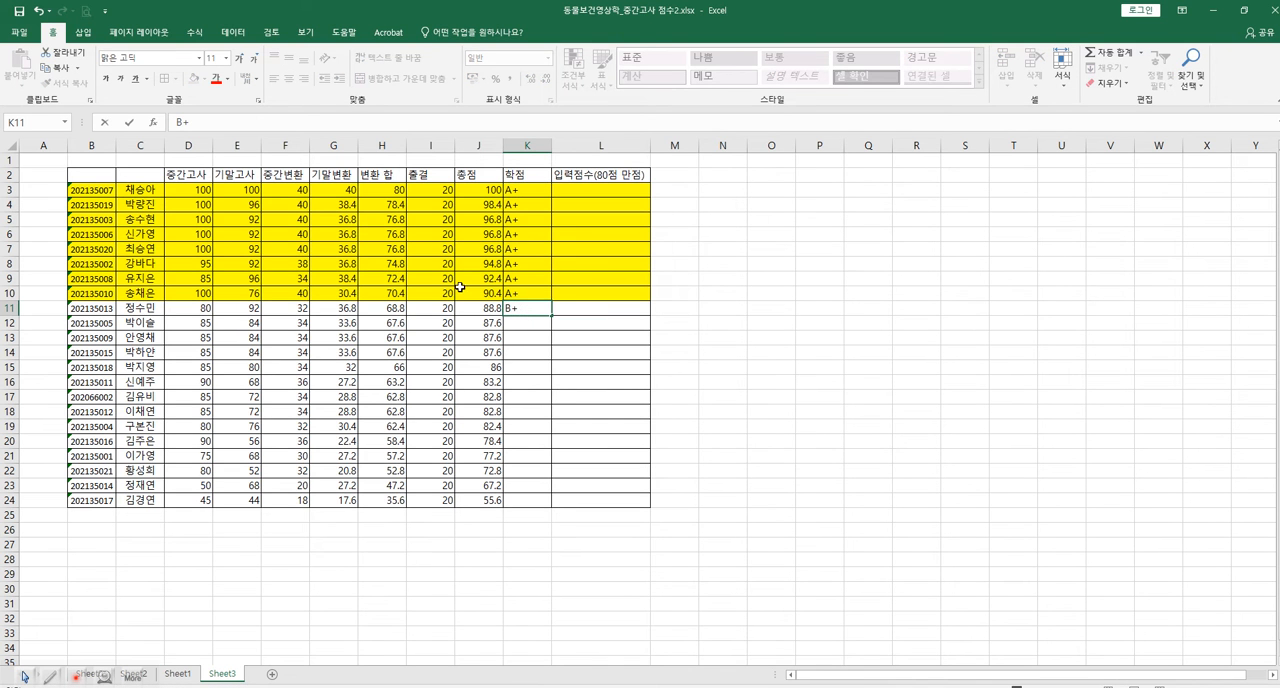
{"action": "key", "text": "Return"}
{"action": "left_click", "coordinate": [534, 308]}
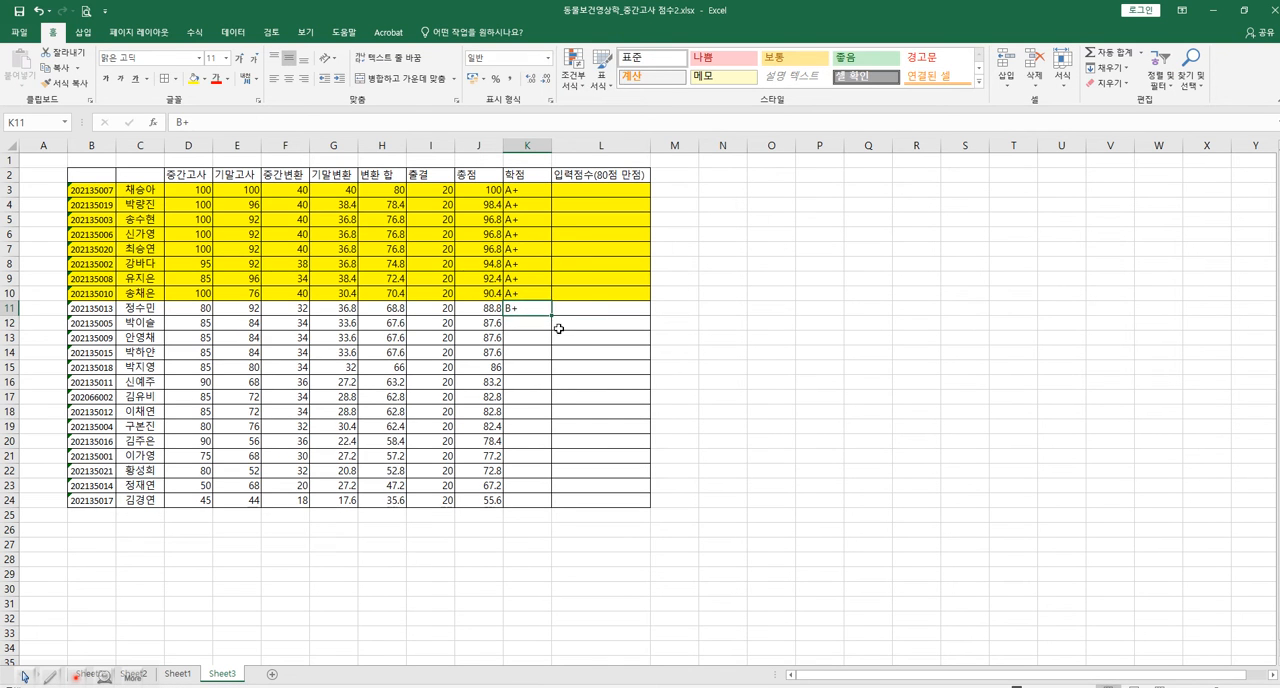
{"action": "left_click_drag", "start_coordinate": [552, 316], "coordinate": [536, 498]}
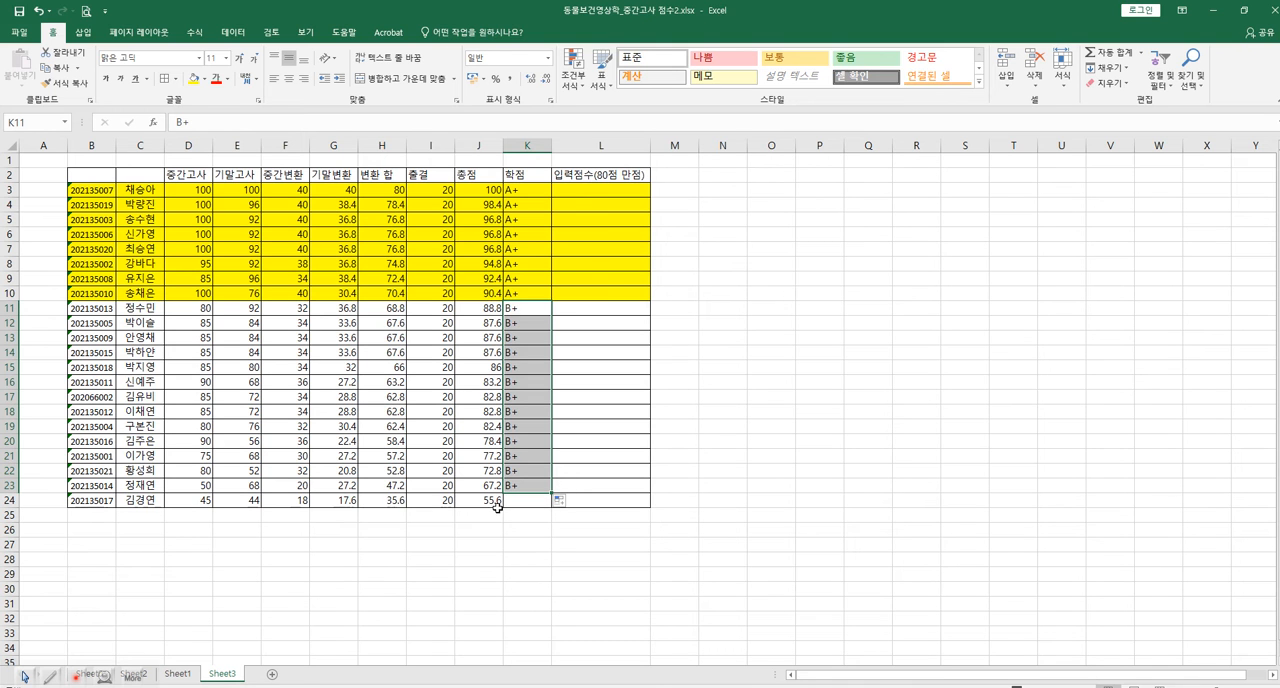
{"action": "left_click", "coordinate": [508, 497]}
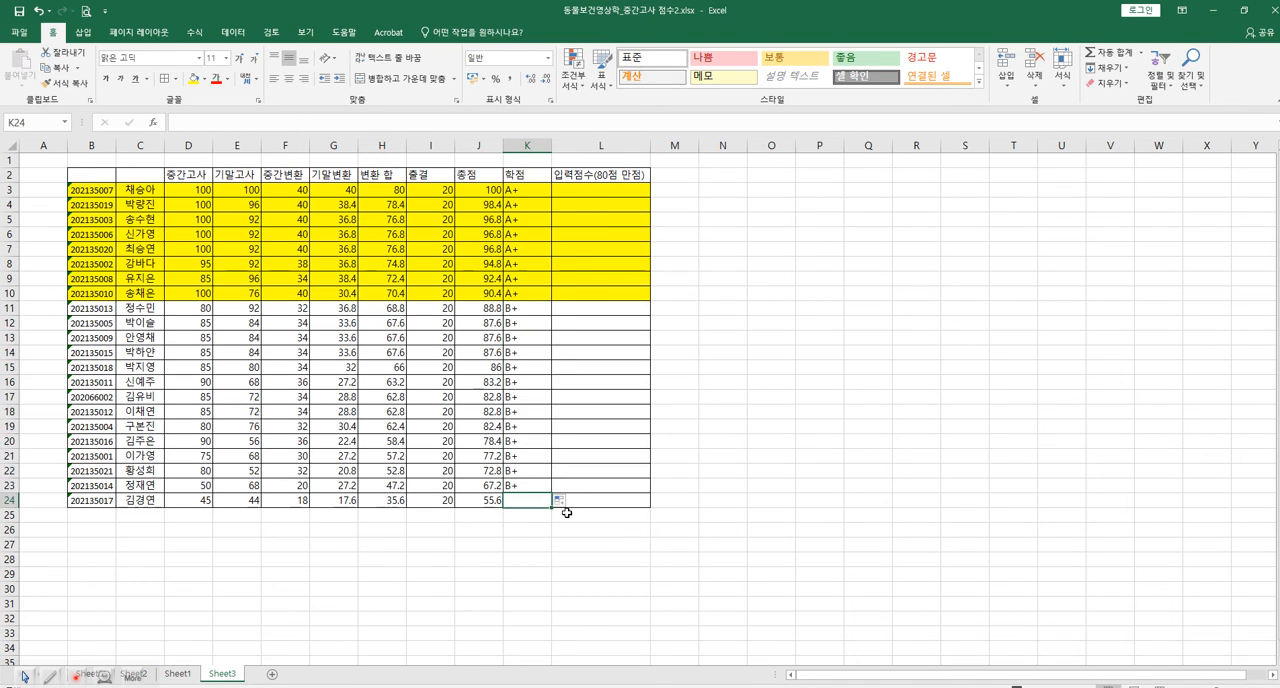
Enter the grade B in cell K24 and shade the B+ students' rows, B11 to L23, with green fill.
{"action": "type", "text": "B"}
{"action": "key", "text": "BackSpace"}
{"action": "left_click_drag", "start_coordinate": [98, 307], "coordinate": [583, 486]}
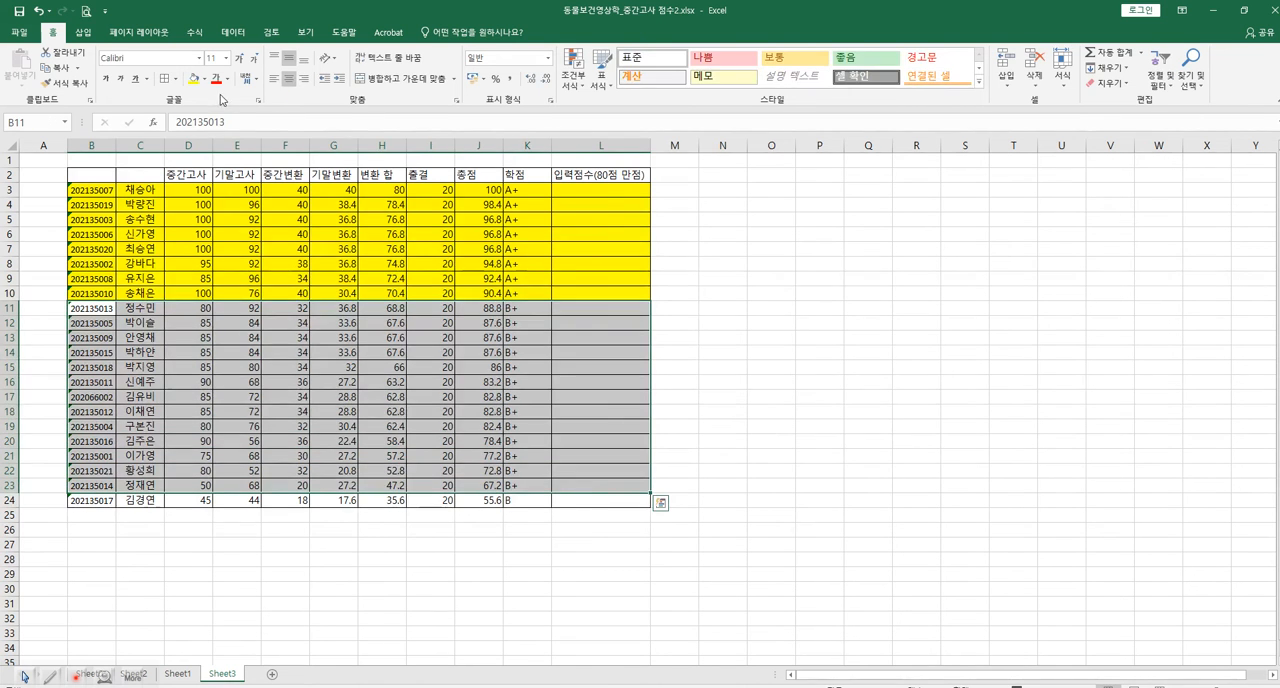
{"action": "left_click", "coordinate": [204, 79]}
{"action": "left_click", "coordinate": [238, 113]}
{"action": "left_click", "coordinate": [204, 79]}
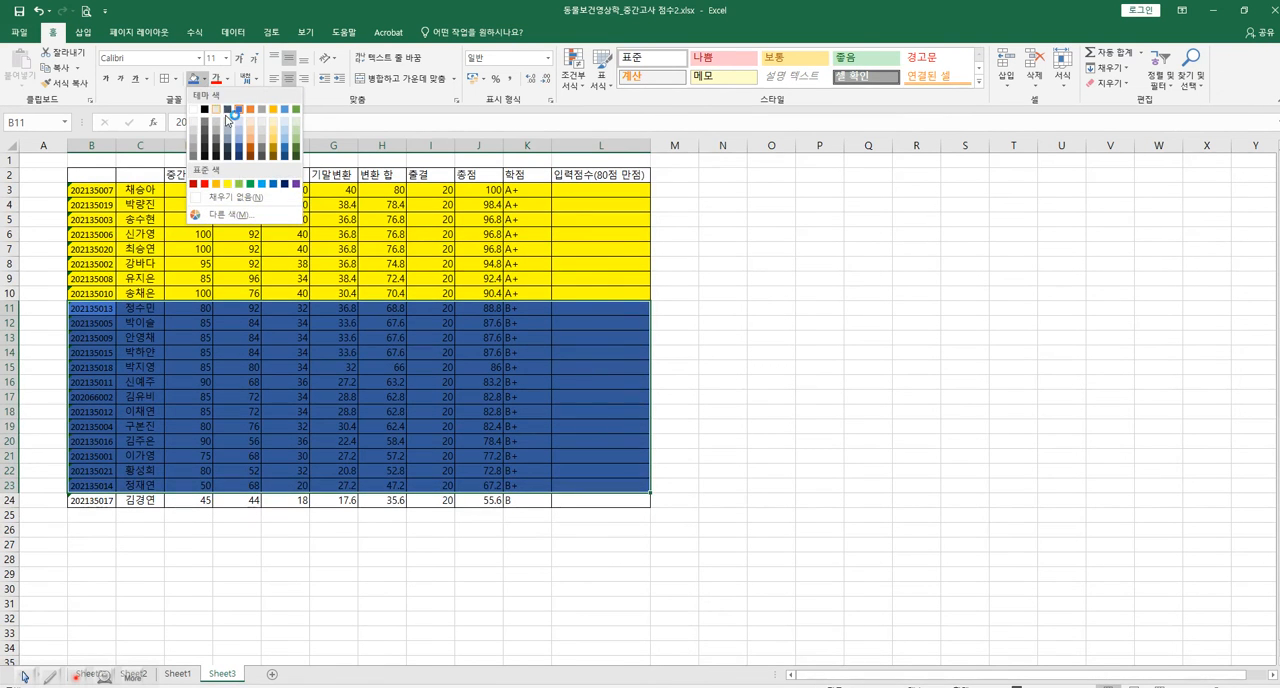
{"action": "left_click", "coordinate": [296, 109]}
Shade the last student's row, B24 to L24, with a light orange fill.
{"action": "left_click_drag", "start_coordinate": [100, 500], "coordinate": [614, 502]}
{"action": "left_click", "coordinate": [204, 79]}
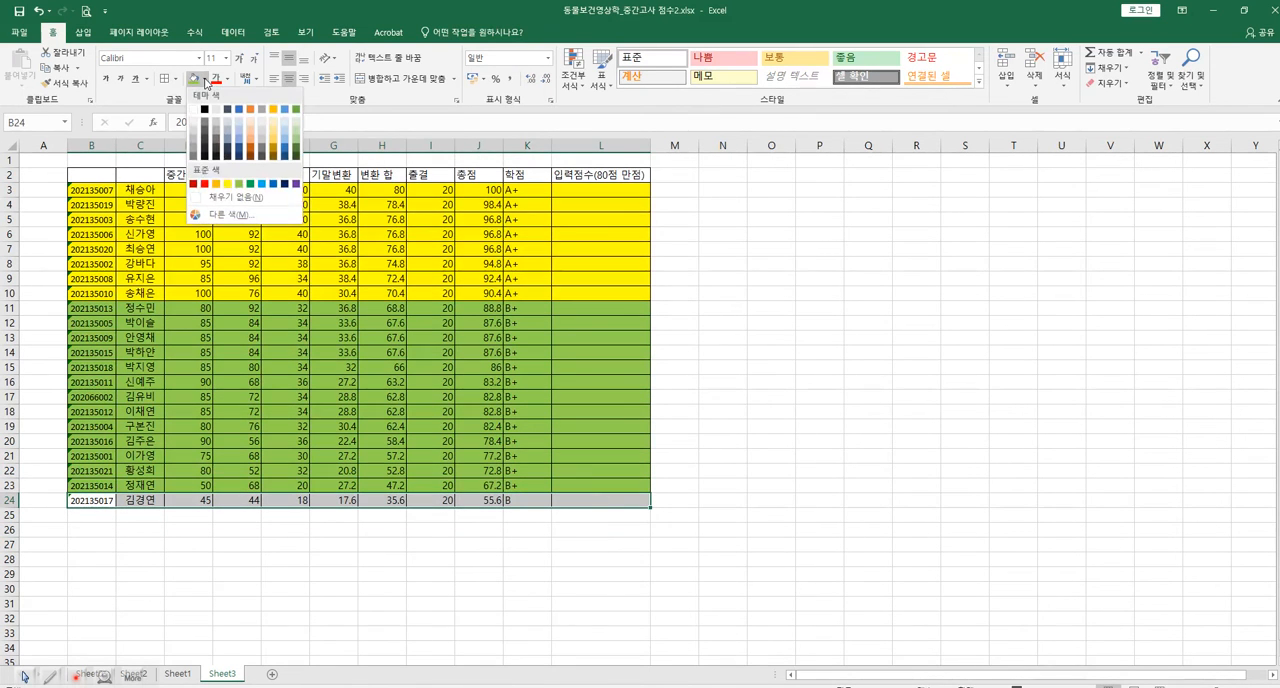
{"action": "left_click", "coordinate": [251, 120]}
{"action": "left_click", "coordinate": [750, 557]}
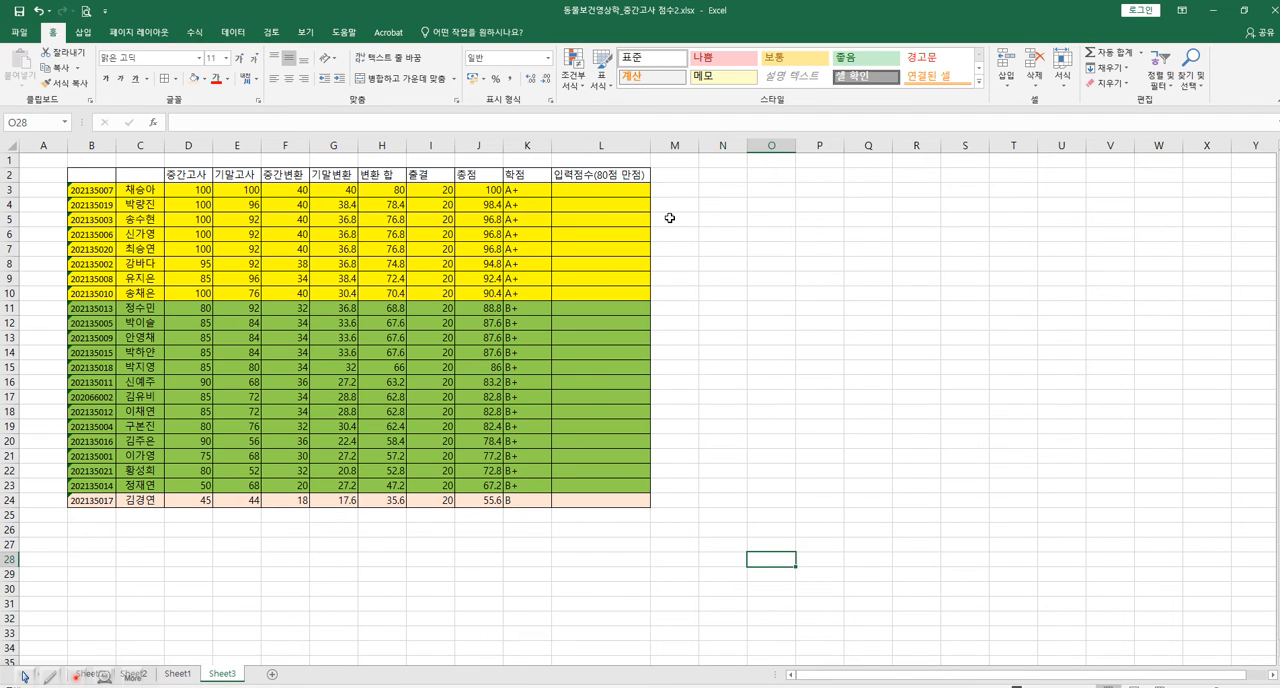
Start a grade reference table beside the score sheet by entering A+ in cell N3.
{"action": "left_click", "coordinate": [723, 189]}
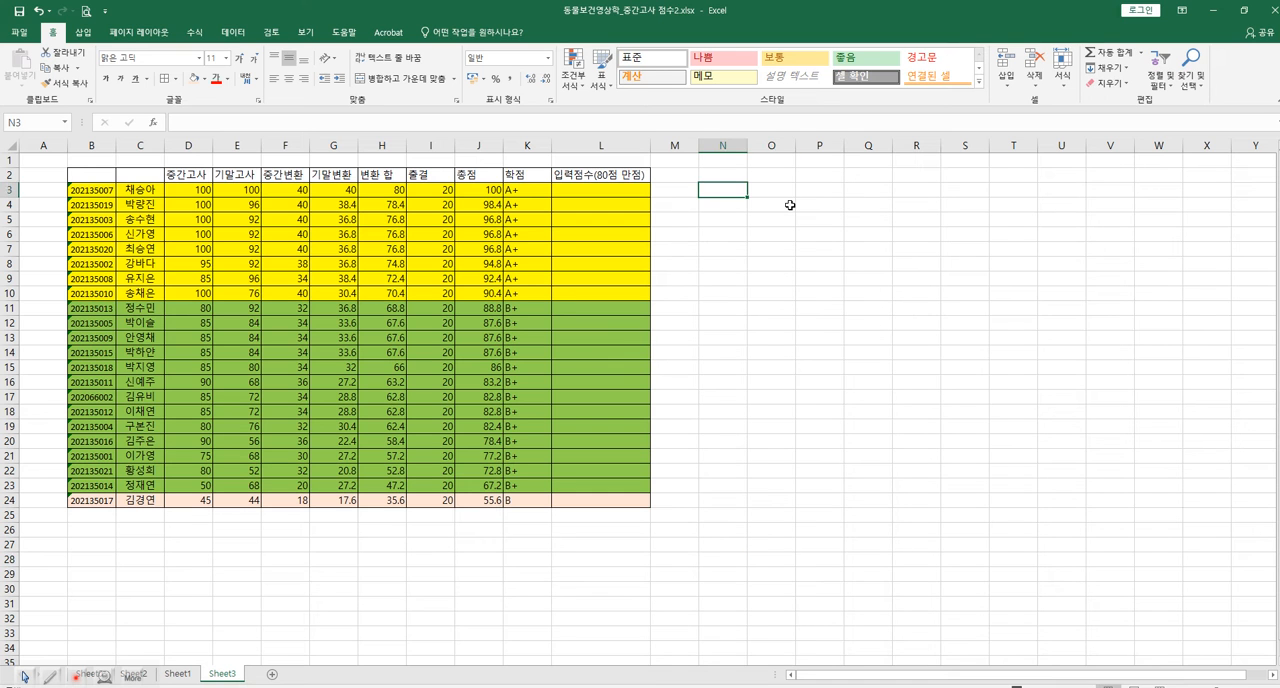
{"action": "type", "text": "ㅁ"}
{"action": "key", "text": "BackSpace"}
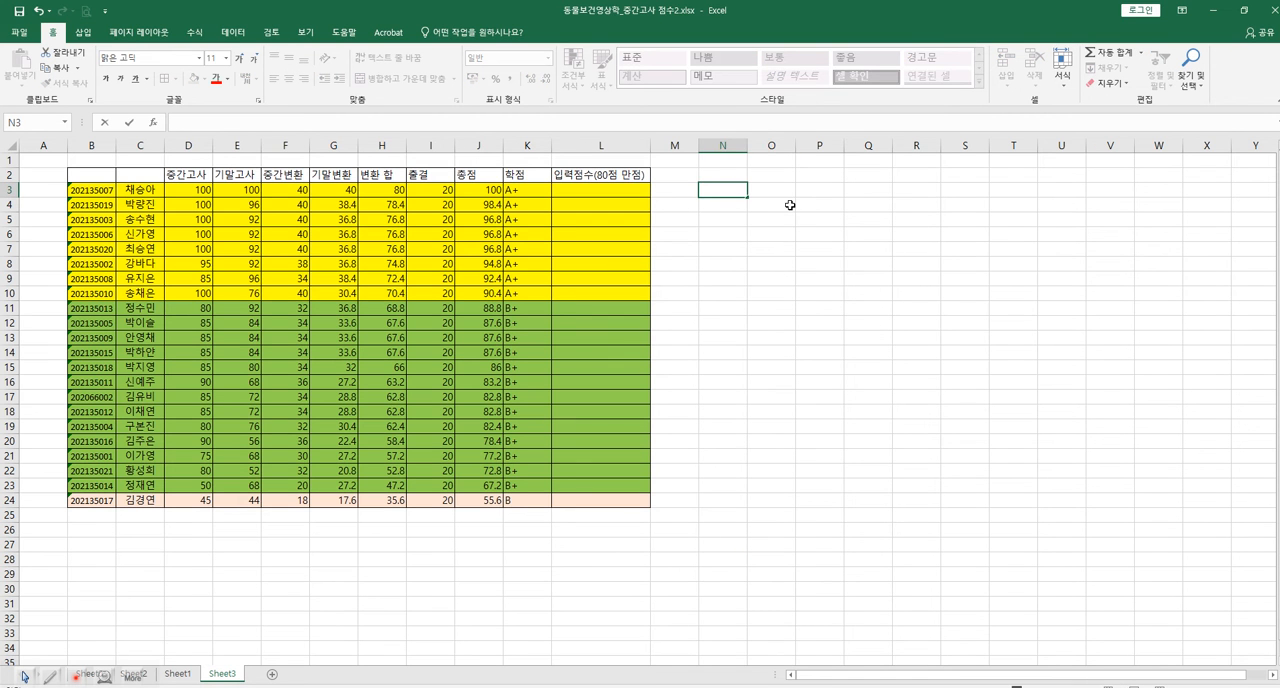
{"action": "type", "text": "A+"}
Enter the score range 95-100 for A+ in cell O3 and widen column O.
{"action": "left_click", "coordinate": [783, 189]}
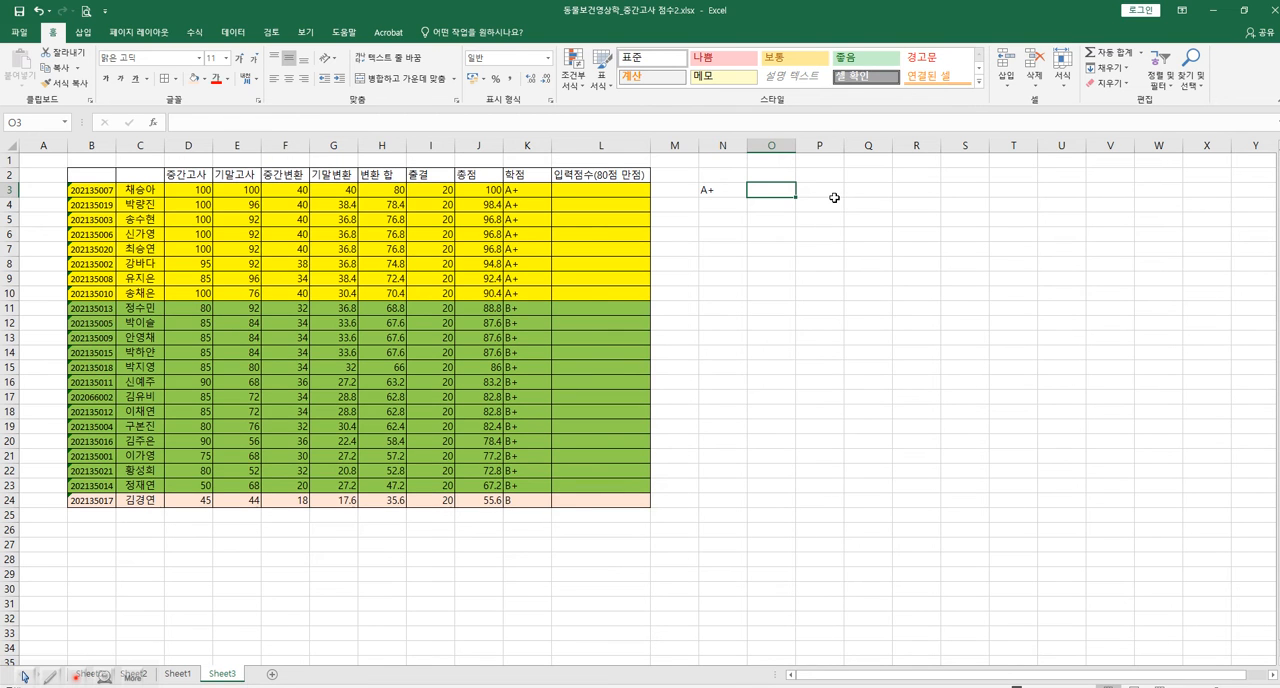
{"action": "type", "text": "95"}
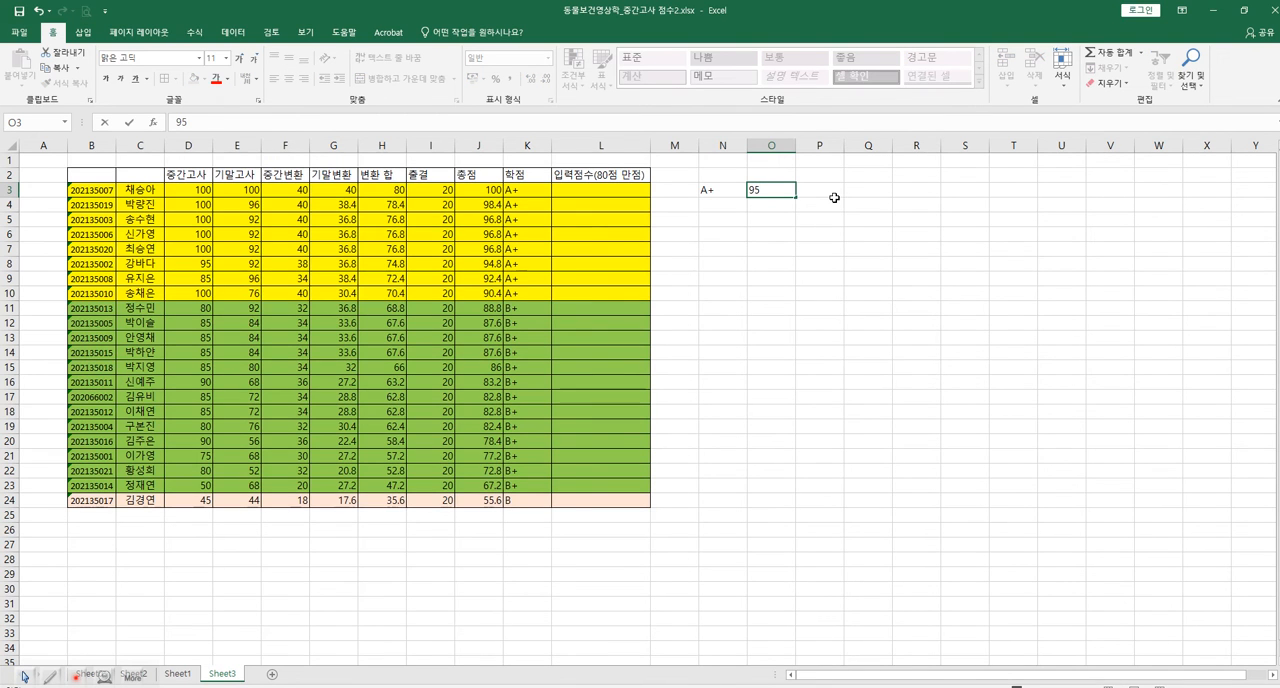
{"action": "key", "text": "BackSpace"}
{"action": "key", "text": "BackSpace"}
{"action": "key", "text": "BackSpace"}
{"action": "type", "text": "-`0"}
{"action": "key", "text": "BackSpace"}
{"action": "key", "text": "BackSpace"}
{"action": "key", "text": "BackSpace"}
{"action": "left_click", "coordinate": [771, 145]}
{"action": "left_click_drag", "start_coordinate": [796, 145], "coordinate": [855, 145]}
{"action": "left_click", "coordinate": [818, 243]}
Add the grade A0 in cell N4 with the score range 90-94.9 in O4.
{"action": "left_click", "coordinate": [733, 204]}
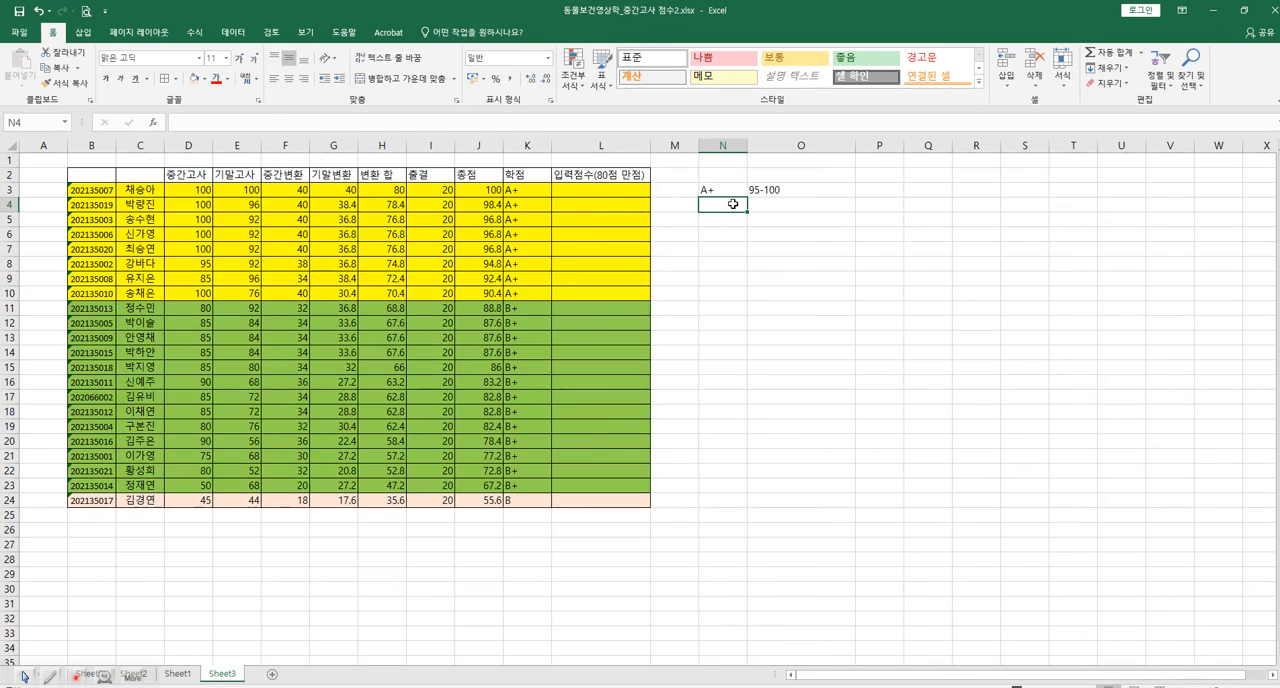
{"action": "type", "text": "A0"}
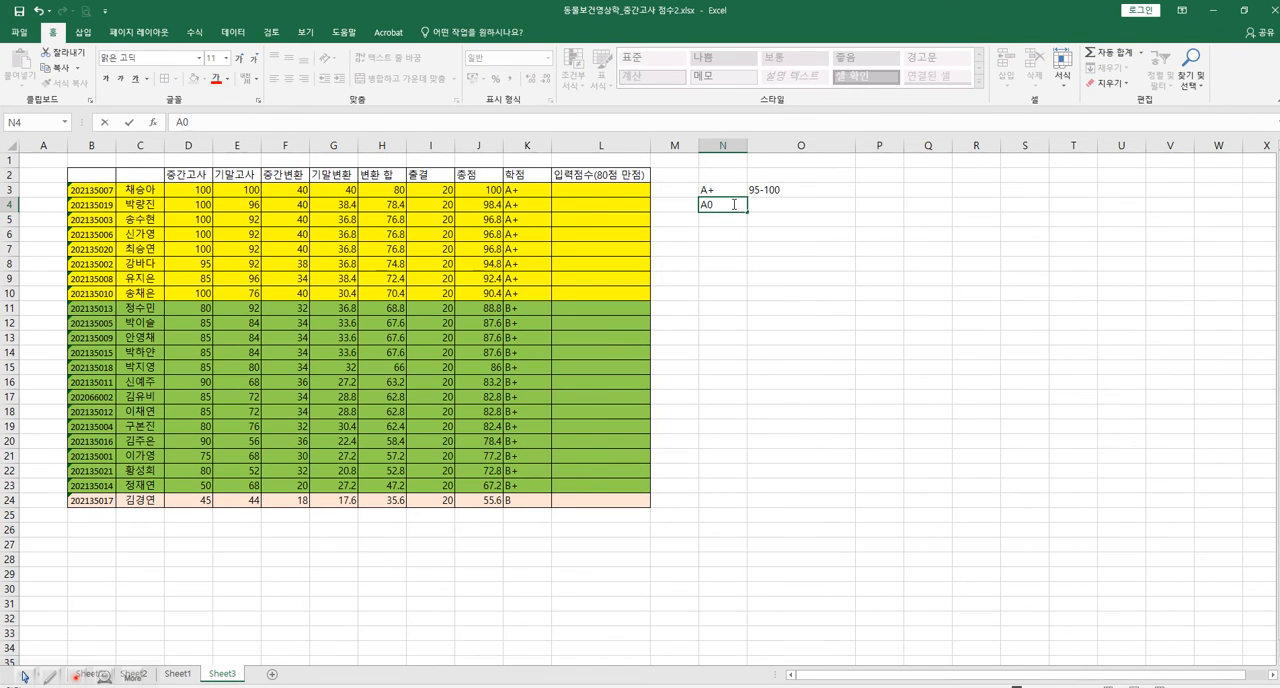
{"action": "left_click", "coordinate": [795, 205]}
{"action": "type", "text": "90-94.9"}
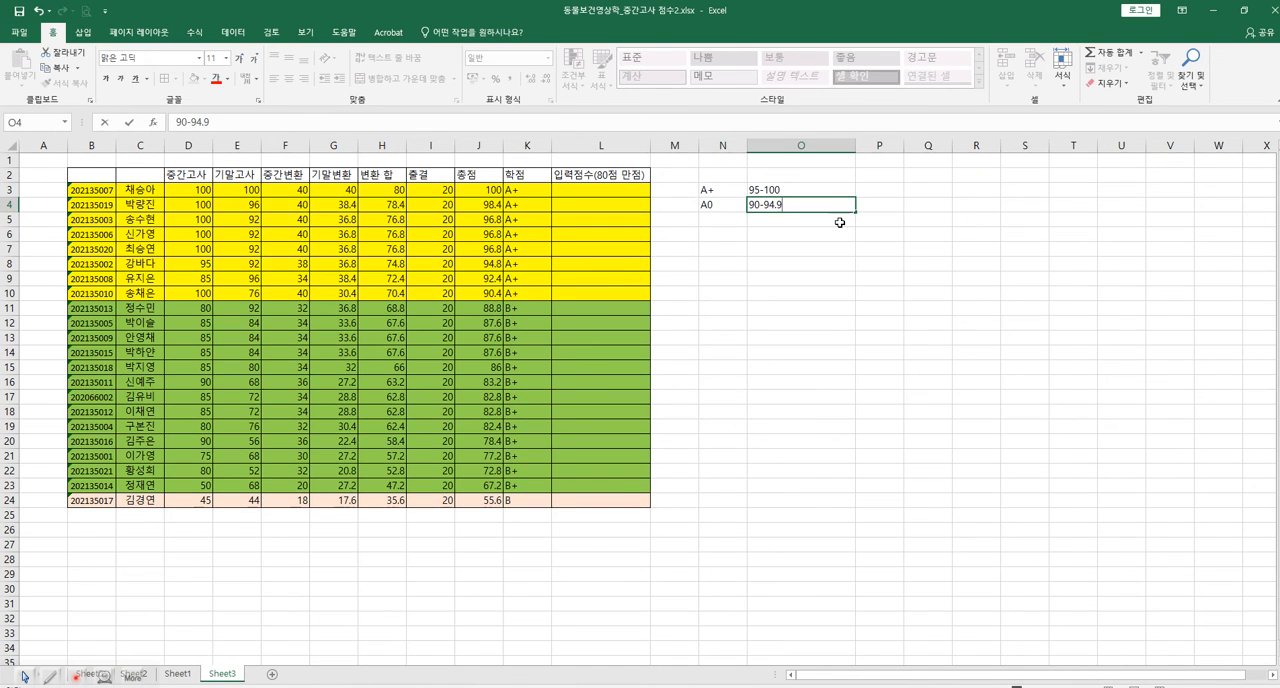
Add the grade B+ in cell N5 with the score range 85-89.9 in O5.
{"action": "left_click", "coordinate": [726, 218]}
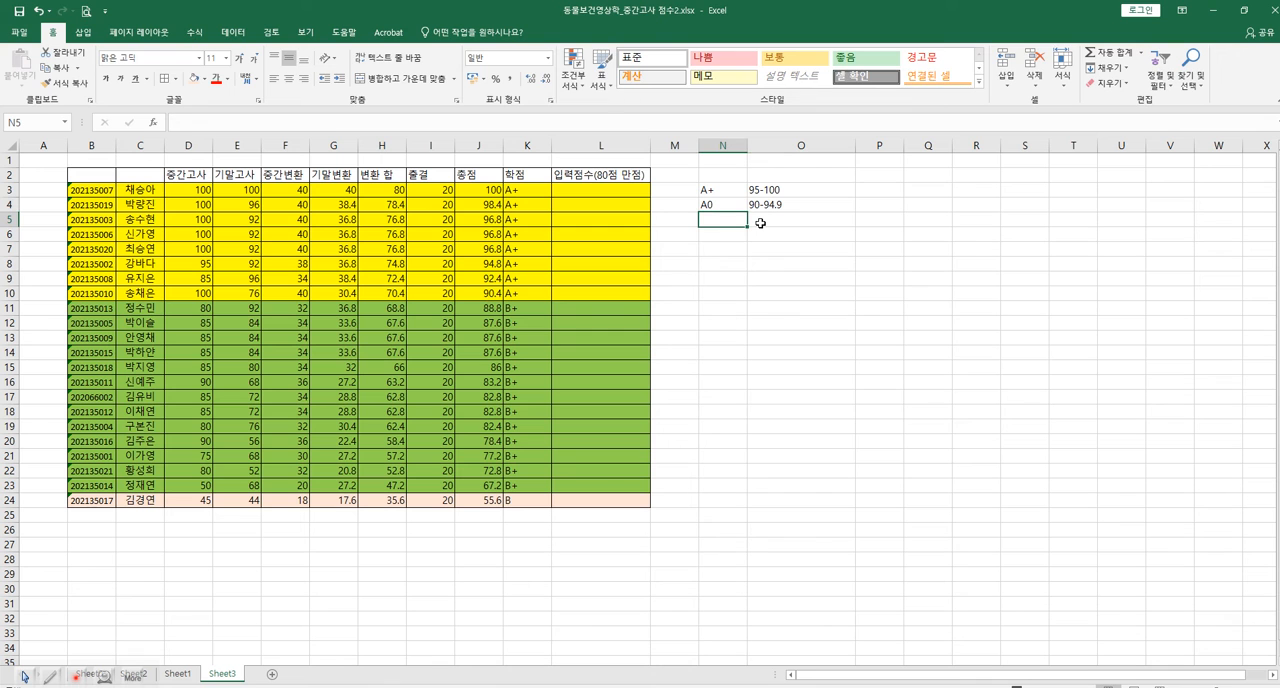
{"action": "type", "text": "B+"}
{"action": "left_click", "coordinate": [760, 223]}
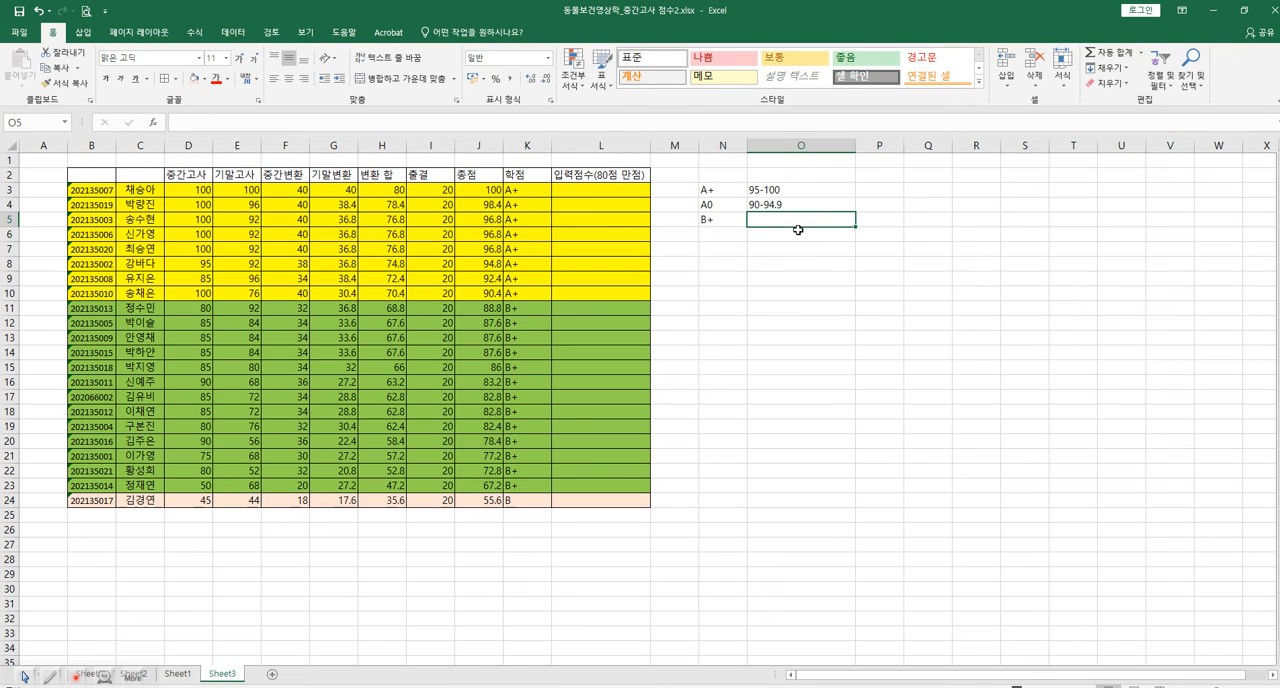
{"action": "type", "text": "85-89.9"}
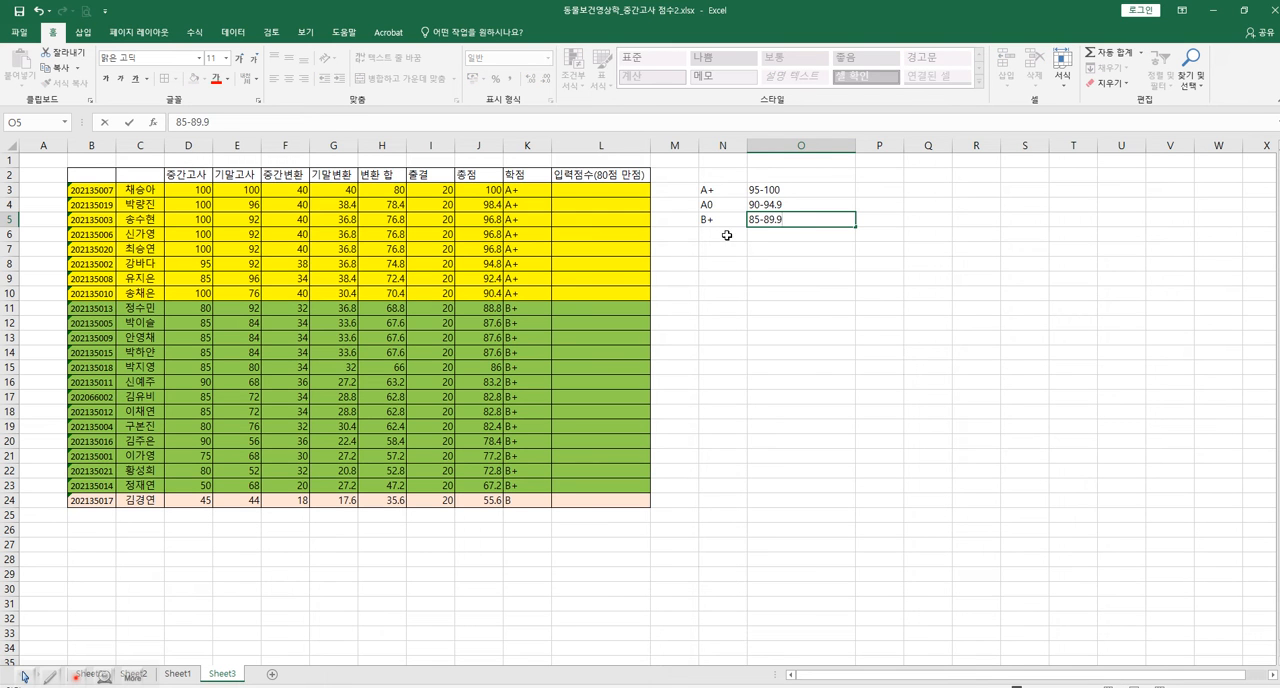
Add the grade B in cell N6 with the score range 80-84.9 in O6.
{"action": "key", "text": "Return"}
{"action": "type", "text": "B"}
{"action": "key", "text": "BackSpace"}
{"action": "key", "text": "Tab"}
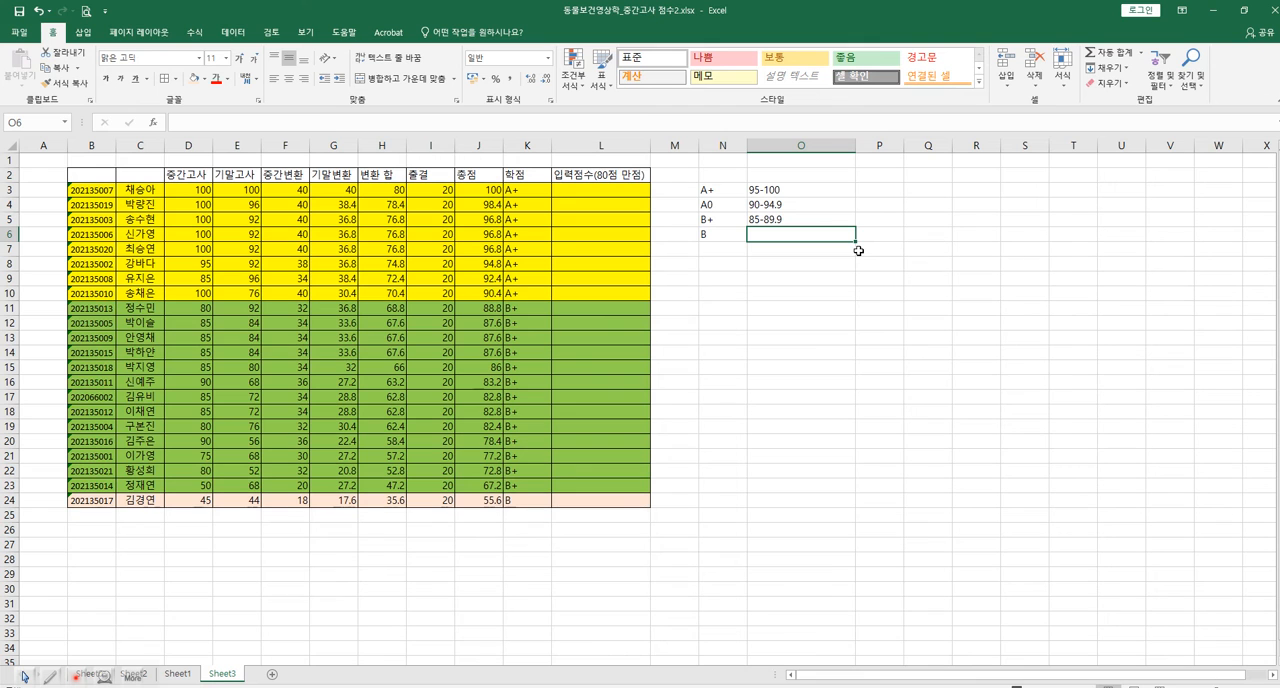
{"action": "type", "text": "80"}
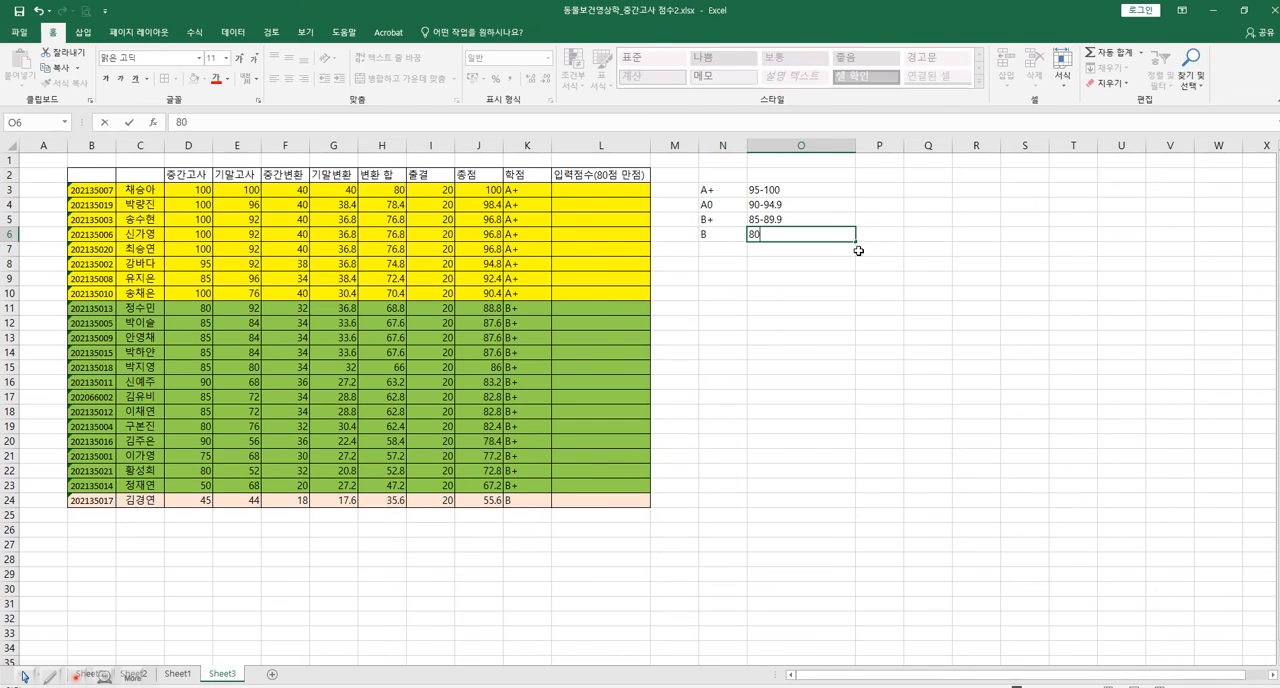
{"action": "type", "text": "-84.9"}
{"action": "left_click", "coordinate": [832, 280]}
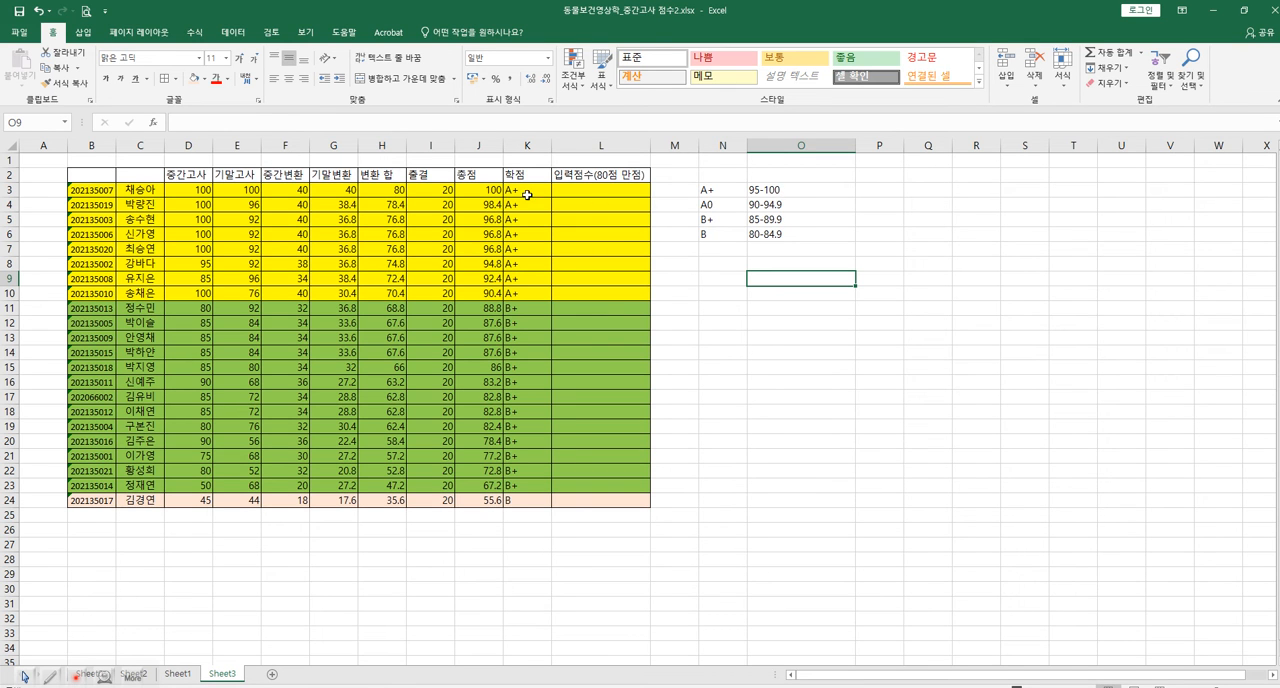
Enter the first two scores under 입력점수(80점 만점): 100 in L3 and 98.4 in L4.
{"action": "left_click", "coordinate": [590, 190]}
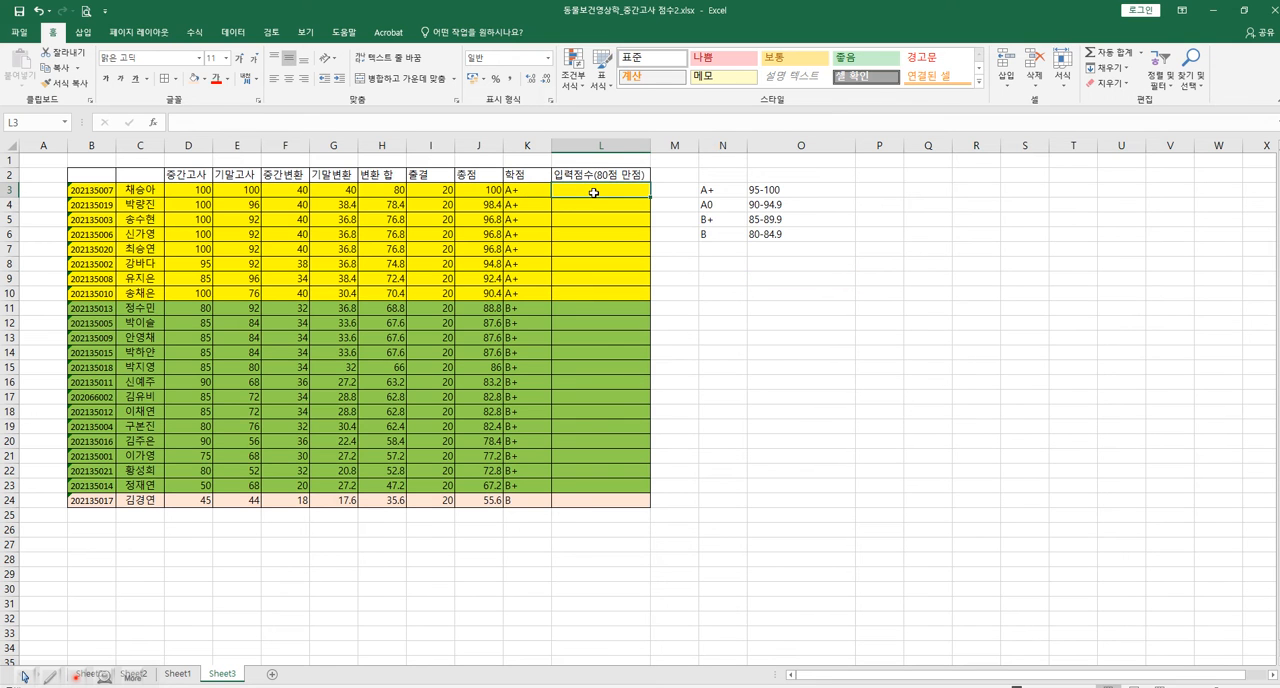
{"action": "type", "text": "100"}
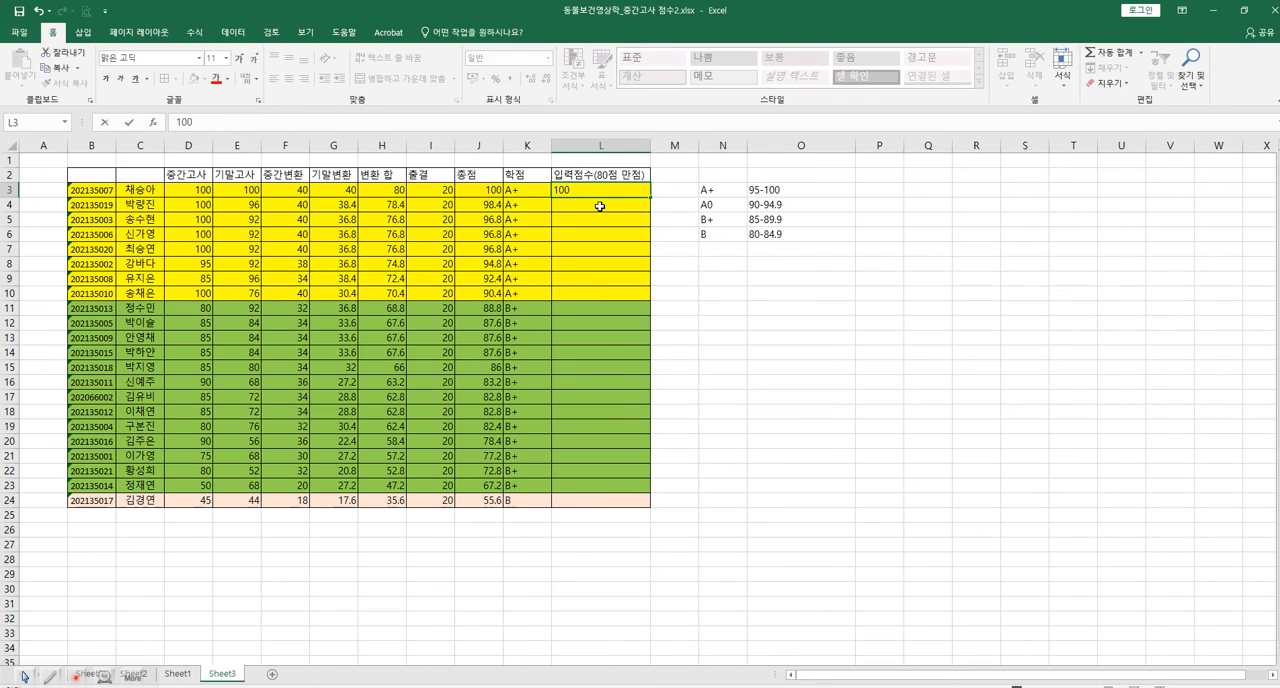
{"action": "left_click", "coordinate": [603, 209]}
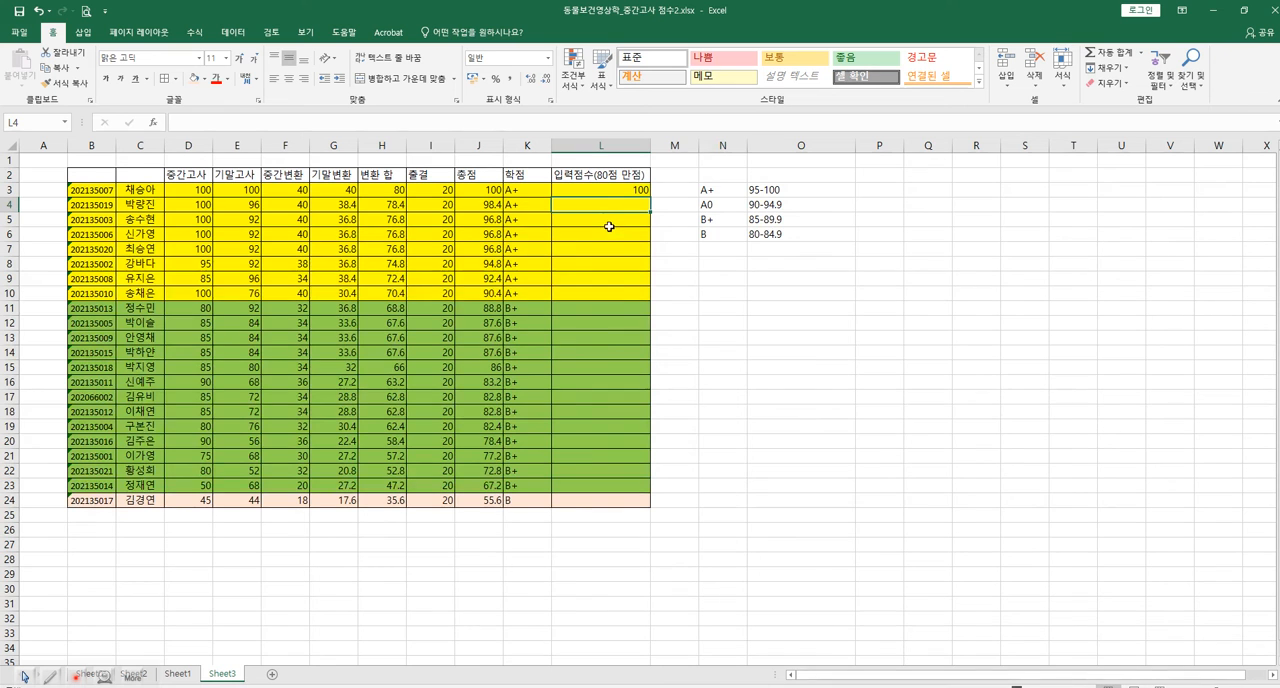
{"action": "type", "text": "9"}
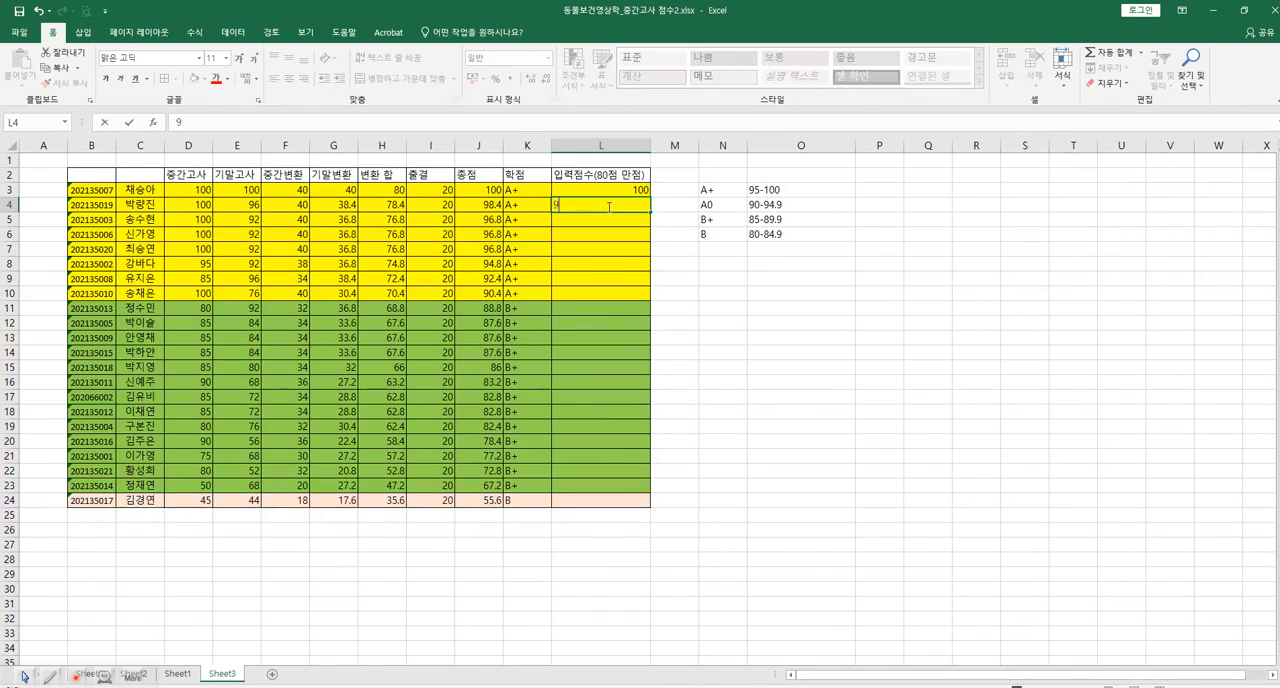
{"action": "type", "text": "8.4"}
Enter 95 in L10 for the last A+ student and change the score in L4 to 99.
{"action": "left_click", "coordinate": [624, 296]}
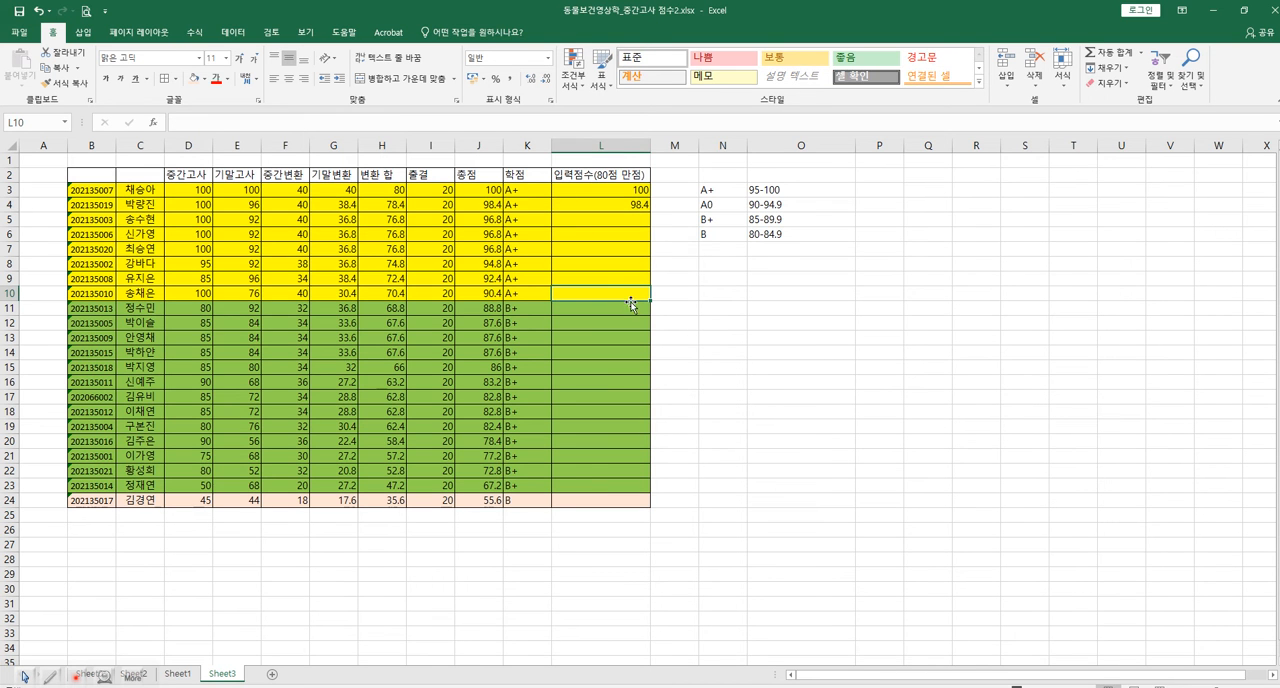
{"action": "type", "text": "95"}
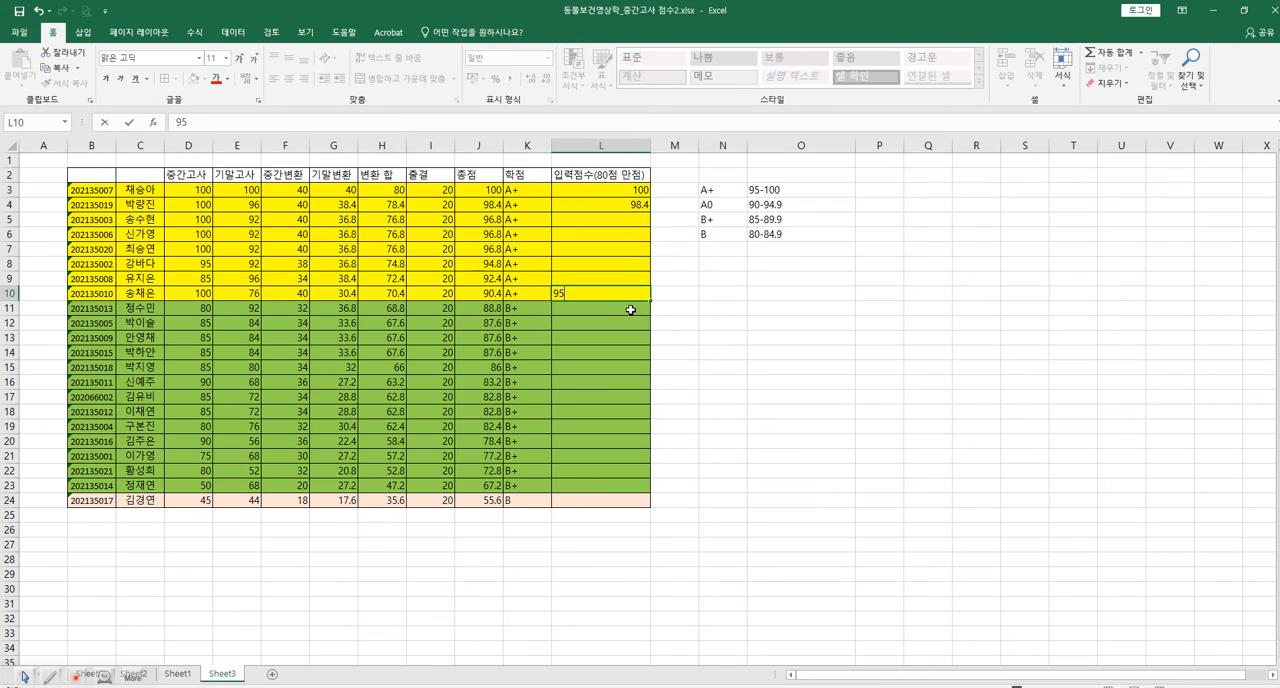
{"action": "left_click", "coordinate": [633, 205]}
{"action": "type", "text": "99"}
{"action": "key", "text": "Return"}
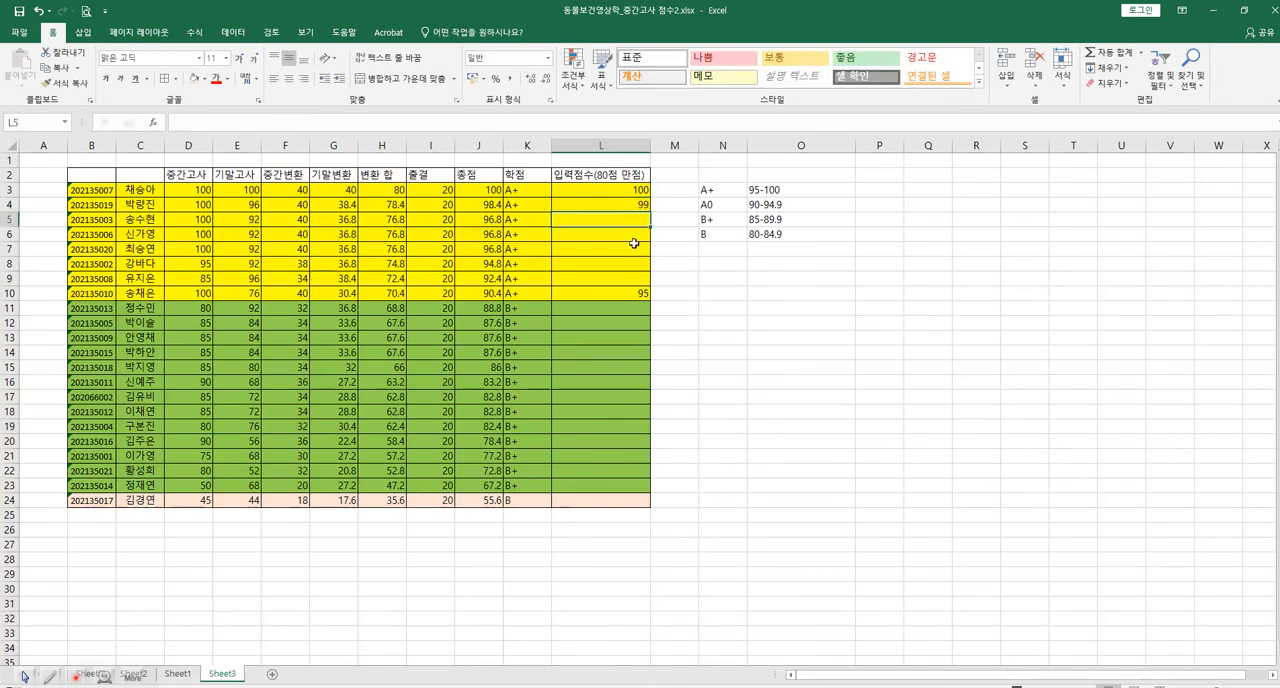
Enter the input score 98 in cells L5 to L7 and 96 in L8.
{"action": "type", "text": "98"}
{"action": "key", "text": "Return"}
{"action": "type", "text": "98"}
{"action": "key", "text": "Return"}
{"action": "type", "text": "98"}
{"action": "key", "text": "Return"}
{"action": "type", "text": "96"}
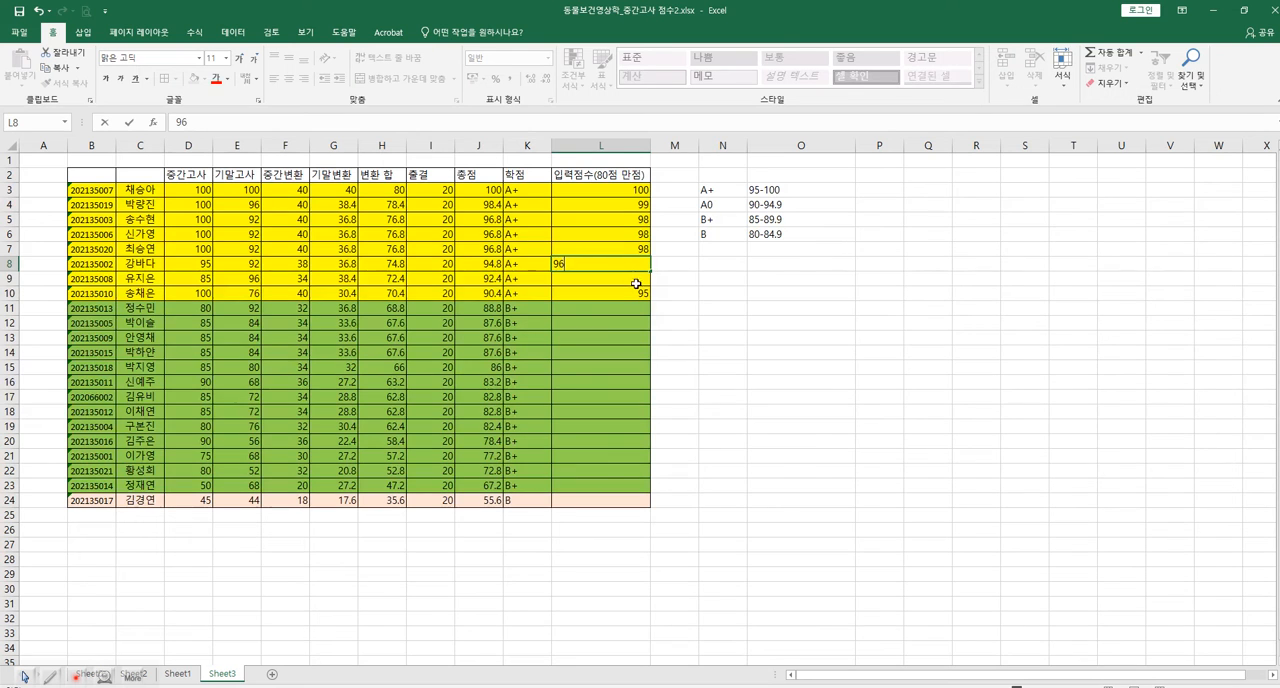
{"action": "key", "text": "Return"}
Change the input score in L8 to 97, enter 96 in L9, and set L10 to 96.
{"action": "left_click", "coordinate": [638, 261]}
{"action": "type", "text": "97"}
{"action": "key", "text": "Return"}
{"action": "type", "text": "96"}
{"action": "key", "text": "Return"}
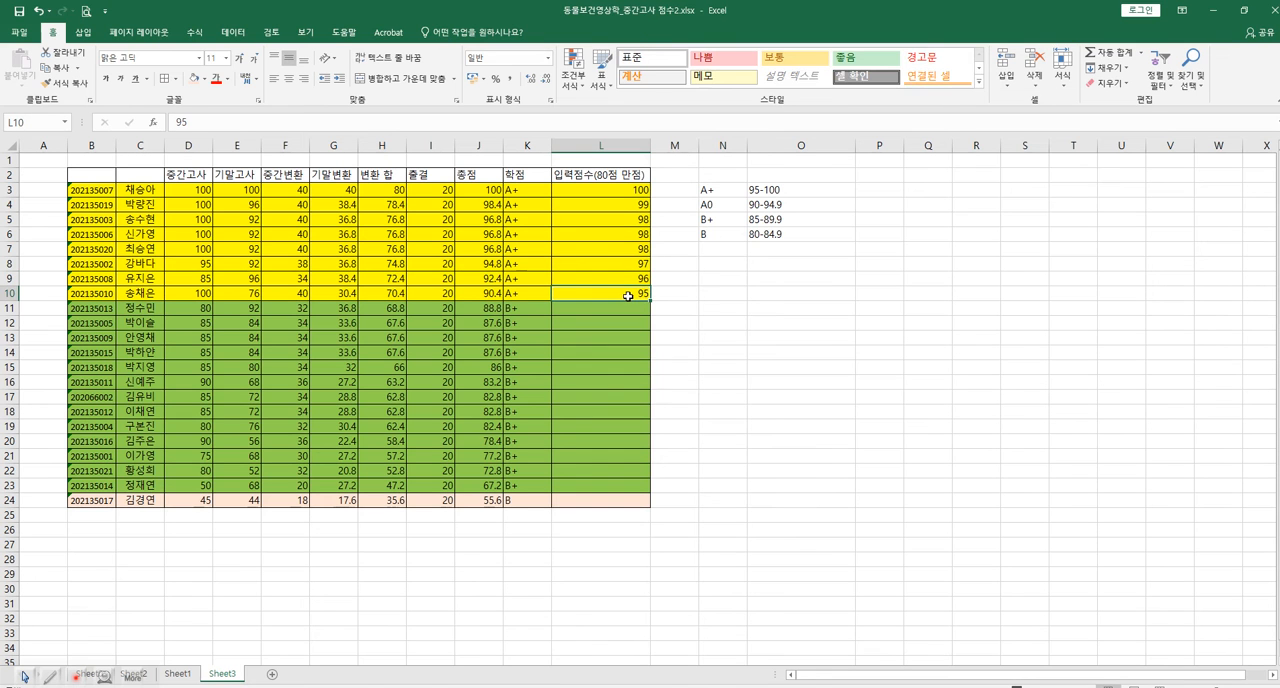
{"action": "type", "text": "96"}
{"action": "left_click", "coordinate": [663, 311]}
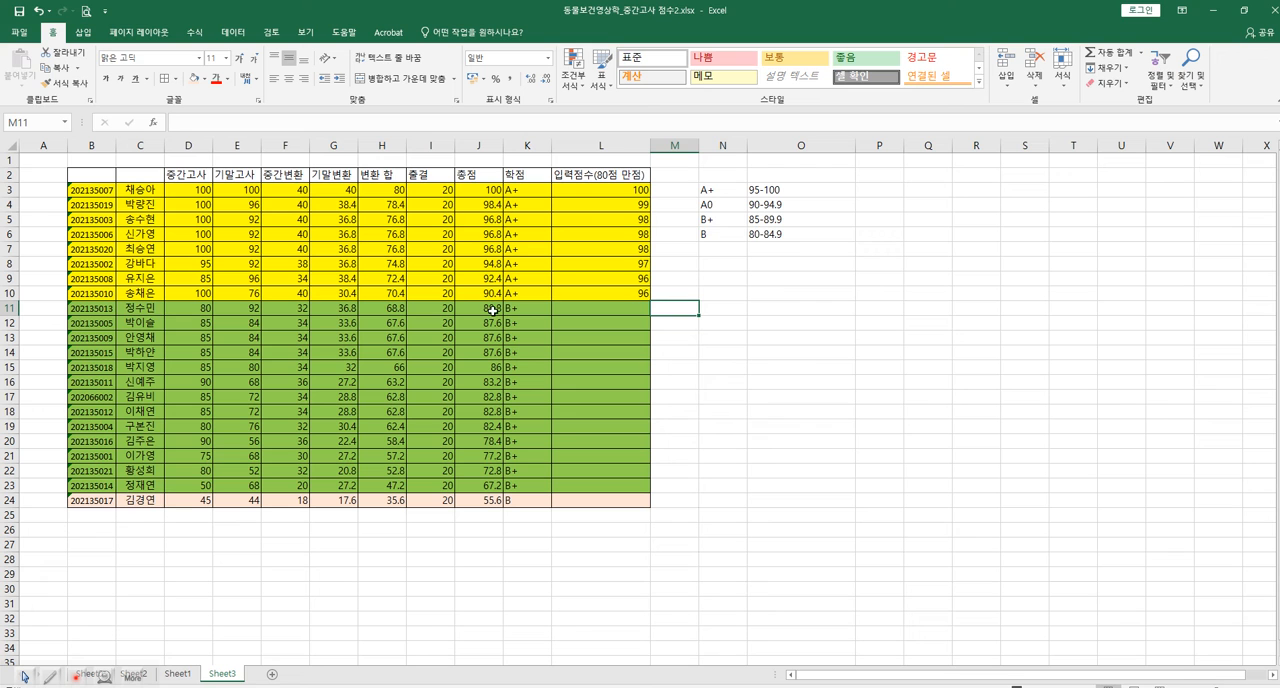
Enter the first B+ input scores: 89 in cells L11 to L13 and 88 in L14 and L15.
{"action": "left_click", "coordinate": [636, 311]}
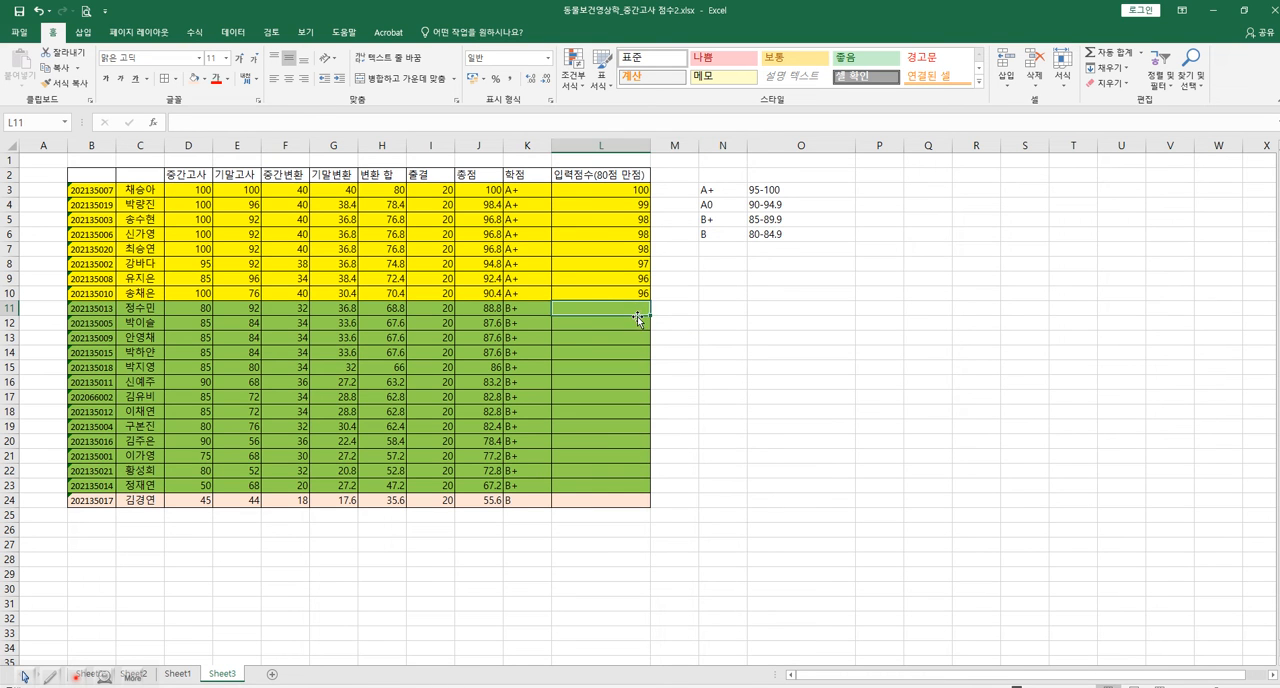
{"action": "type", "text": "89"}
{"action": "key", "text": "Return"}
{"action": "type", "text": "89"}
{"action": "key", "text": "Return"}
{"action": "type", "text": "89"}
{"action": "key", "text": "Return"}
{"action": "type", "text": "88"}
{"action": "key", "text": "Return"}
{"action": "type", "text": "88"}
{"action": "key", "text": "Return"}
Enter the input score 87 for the next four B+ students, cells L16 to L19.
{"action": "type", "text": "87"}
{"action": "key", "text": "Return"}
{"action": "type", "text": "87"}
{"action": "key", "text": "Return"}
{"action": "type", "text": "87"}
{"action": "key", "text": "Return"}
{"action": "type", "text": "87"}
{"action": "key", "text": "Return"}
Enter the remaining B+ input scores: 86 in cells L20 to L22 and 85 in L23.
{"action": "type", "text": "86"}
{"action": "key", "text": "Return"}
{"action": "type", "text": "86"}
{"action": "key", "text": "Return"}
{"action": "type", "text": "86"}
{"action": "key", "text": "Return"}
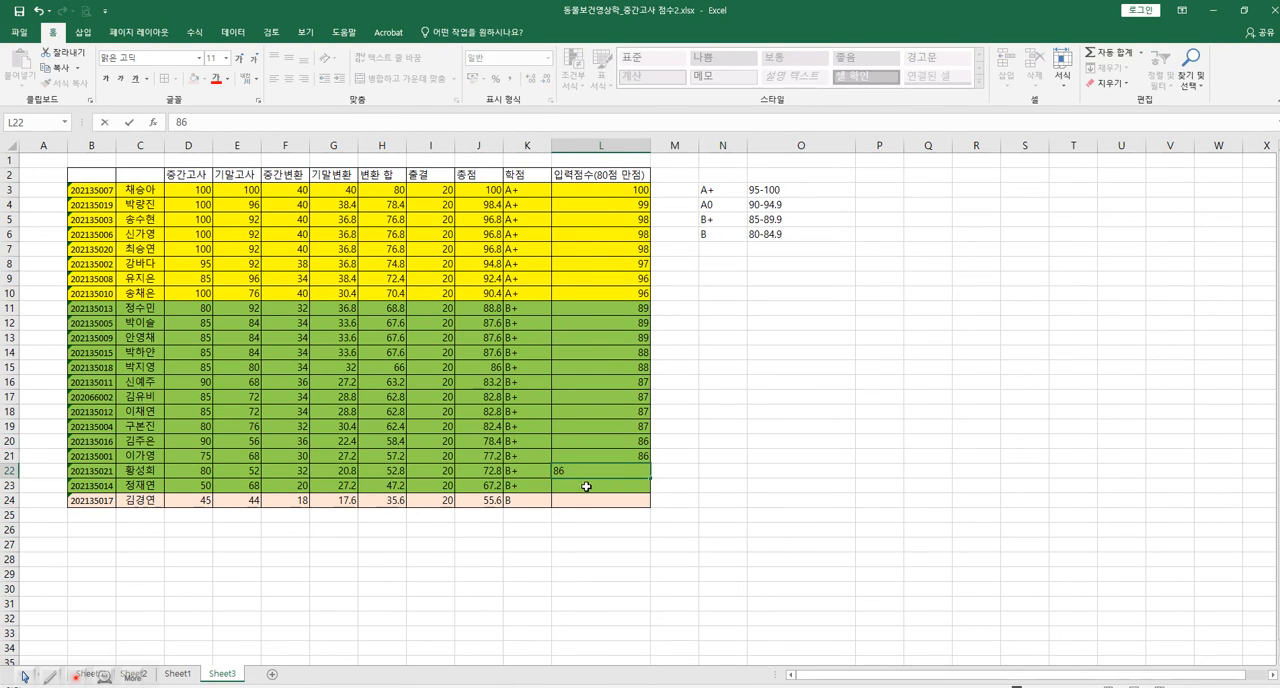
{"action": "type", "text": "85"}
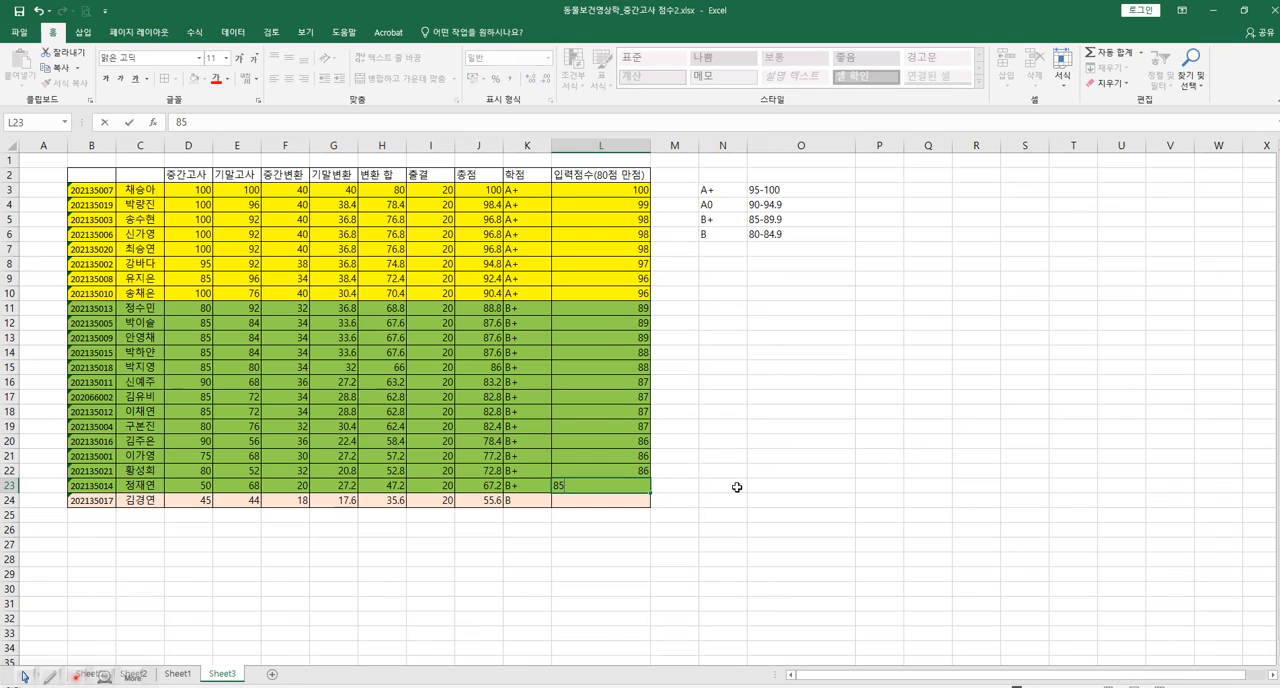
{"action": "left_click", "coordinate": [693, 513]}
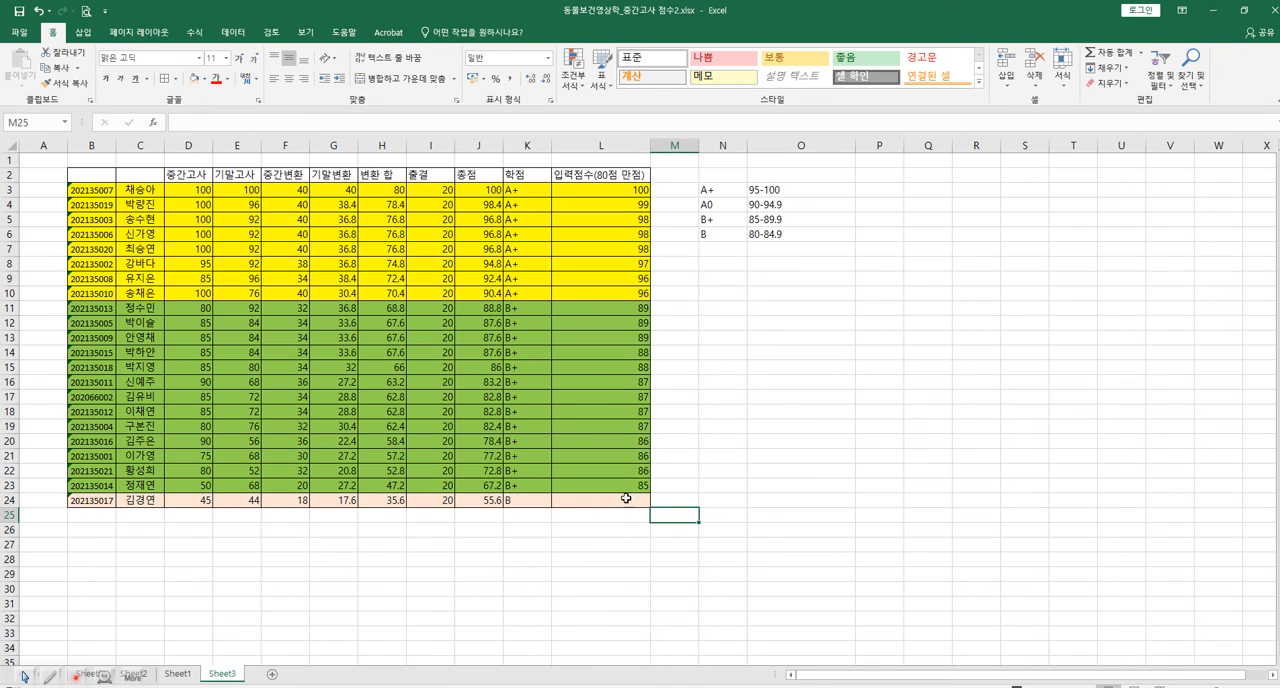
Enter the input score 82 in cell L24 for the student graded B.
{"action": "left_click", "coordinate": [630, 501]}
{"action": "type", "text": "82"}
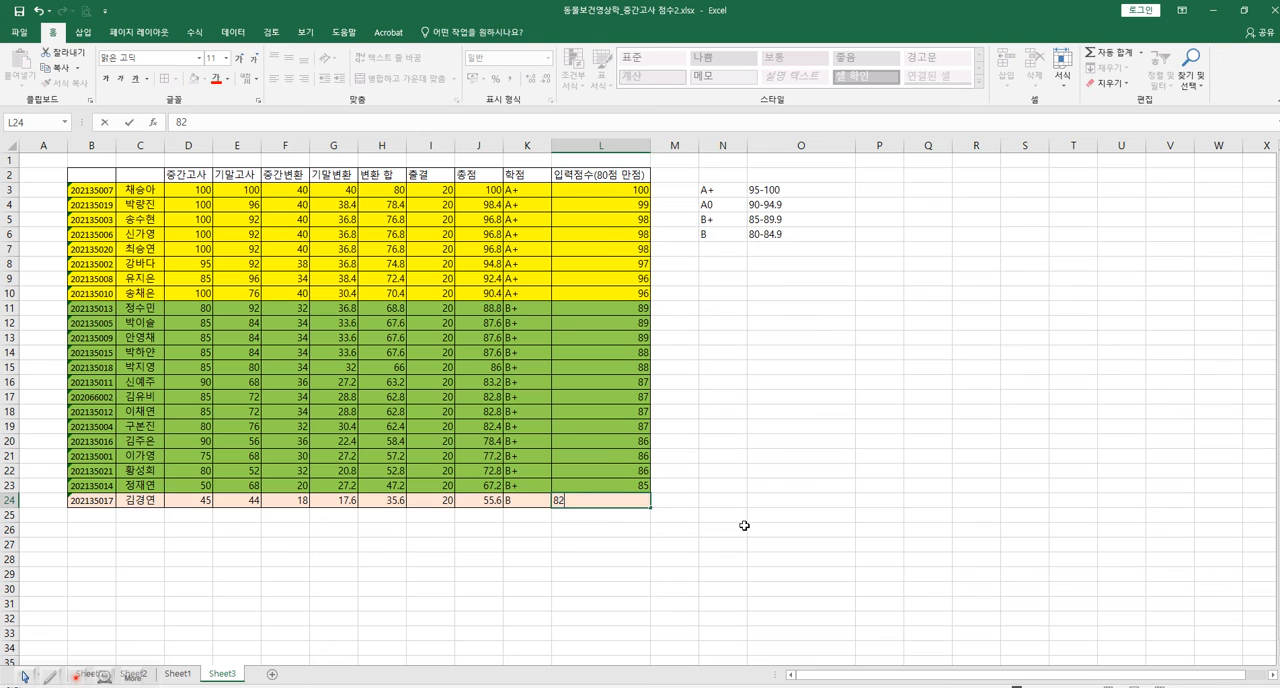
{"action": "left_click", "coordinate": [744, 527]}
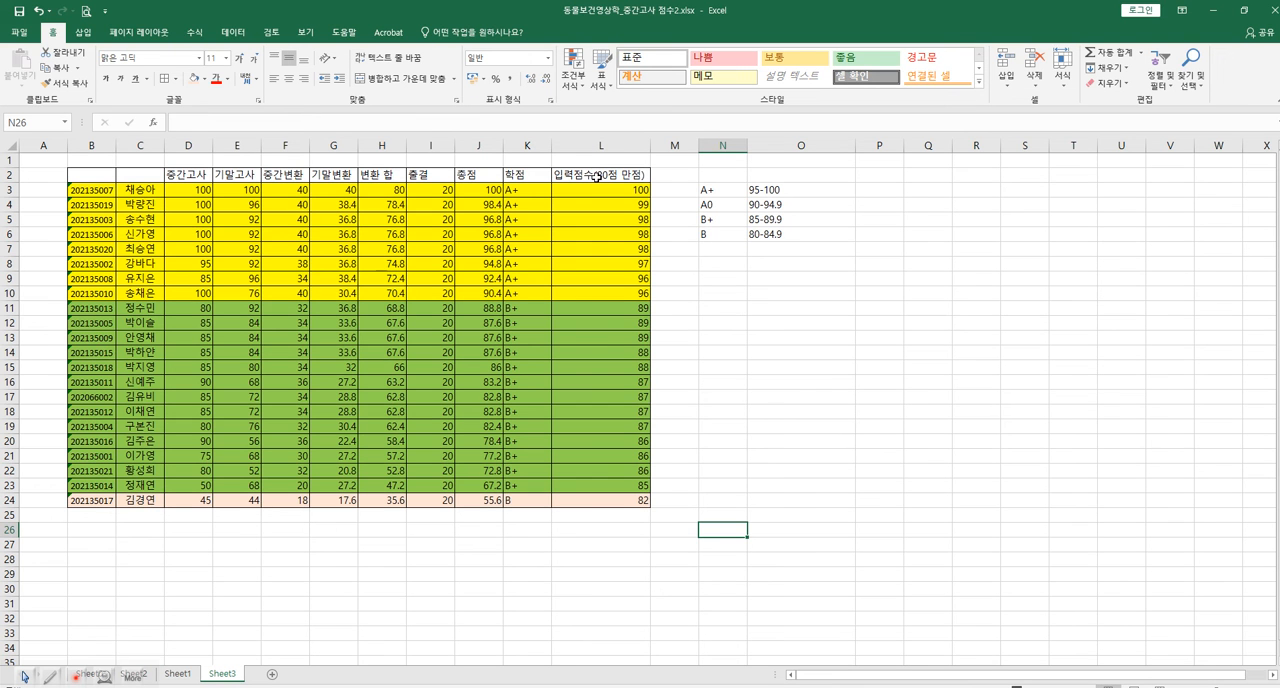
Switch to the browser and show the student score list on the 학생 직무수행능력평가 page.
{"action": "key", "text": "alt+Tab"}
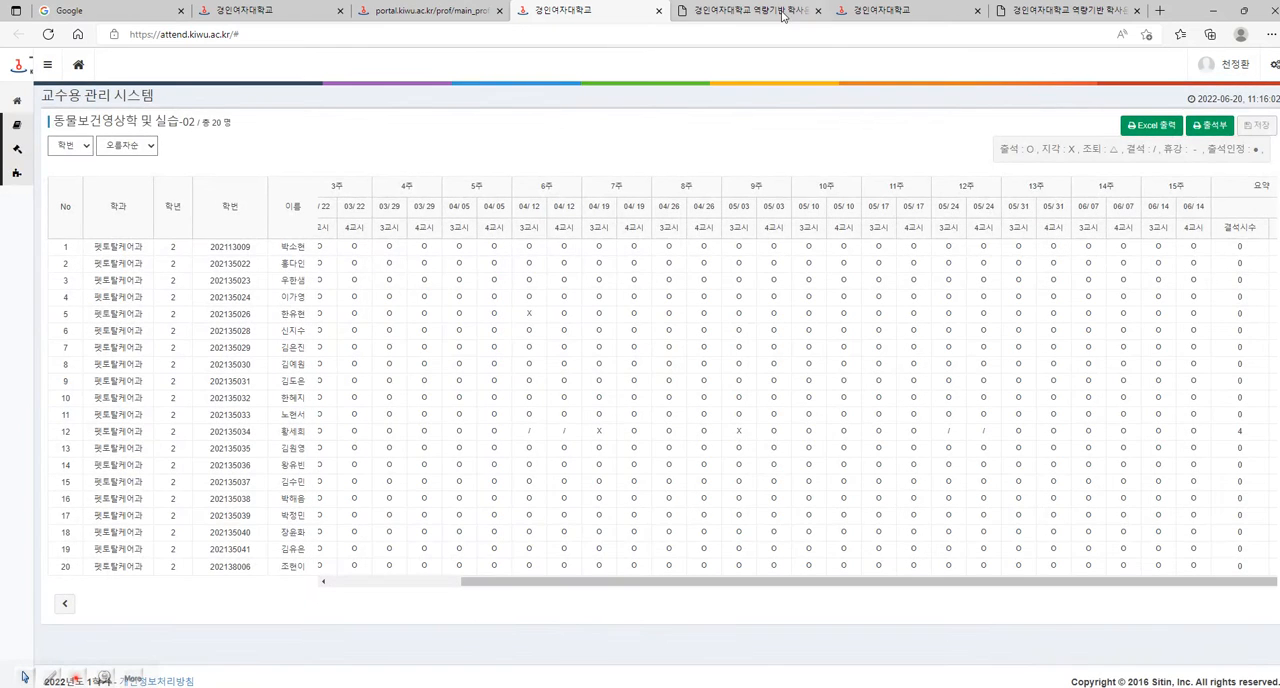
{"action": "left_click", "coordinate": [781, 8]}
{"action": "scroll", "coordinate": [745, 490], "scroll_direction": "down", "scroll_amount": 1}
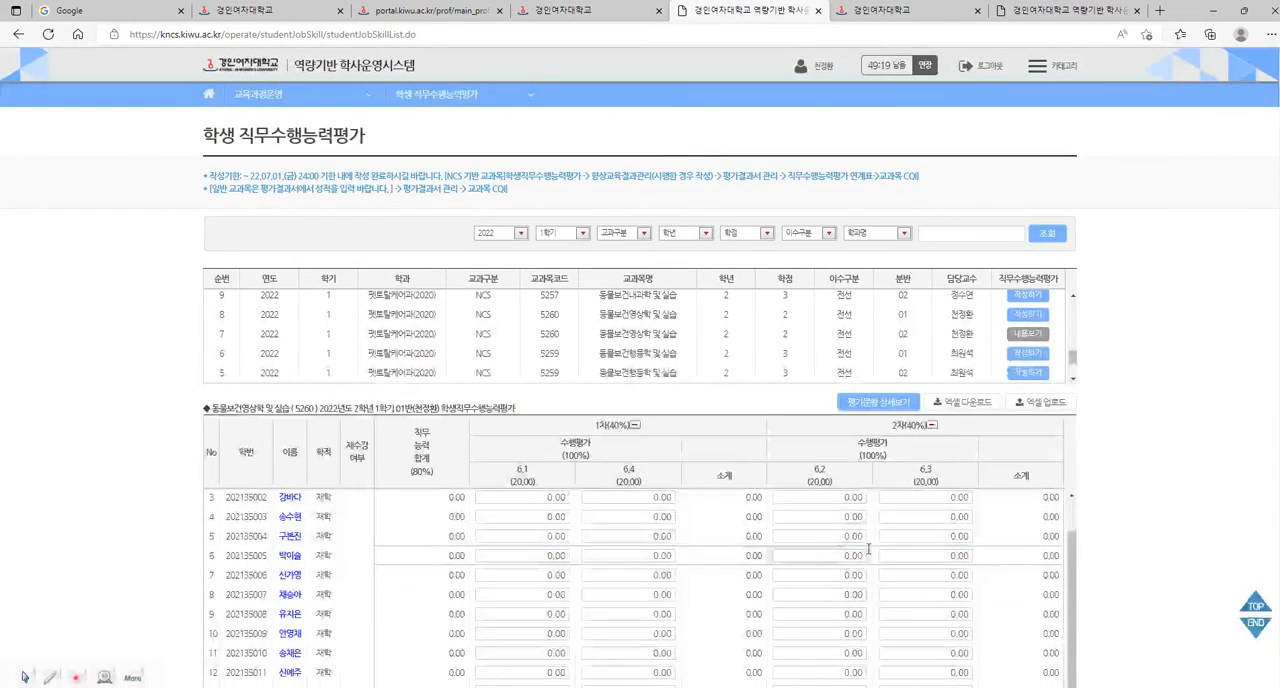
Check the student score entry list in the browser, and switch back to the Excel workbook's Sheet3.
{"action": "scroll", "coordinate": [1183, 530], "scroll_direction": "down", "scroll_amount": 2}
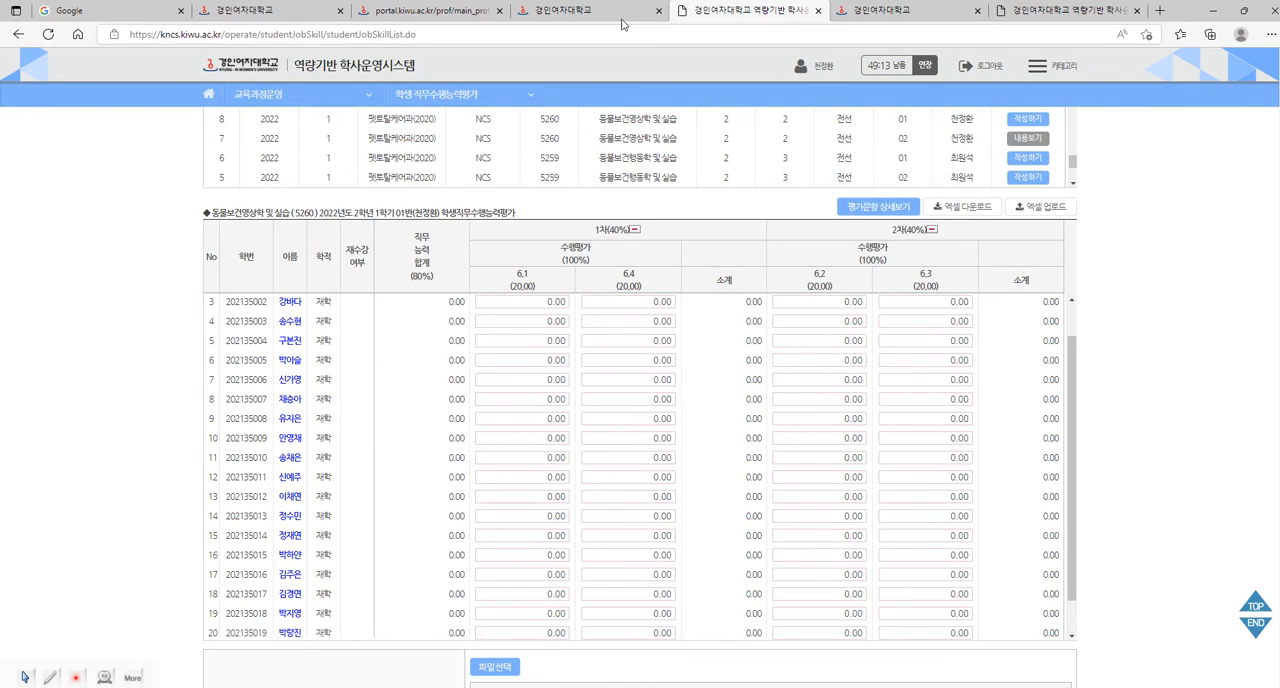
{"action": "left_click", "coordinate": [600, 10]}
{"action": "left_click", "coordinate": [378, 687]}
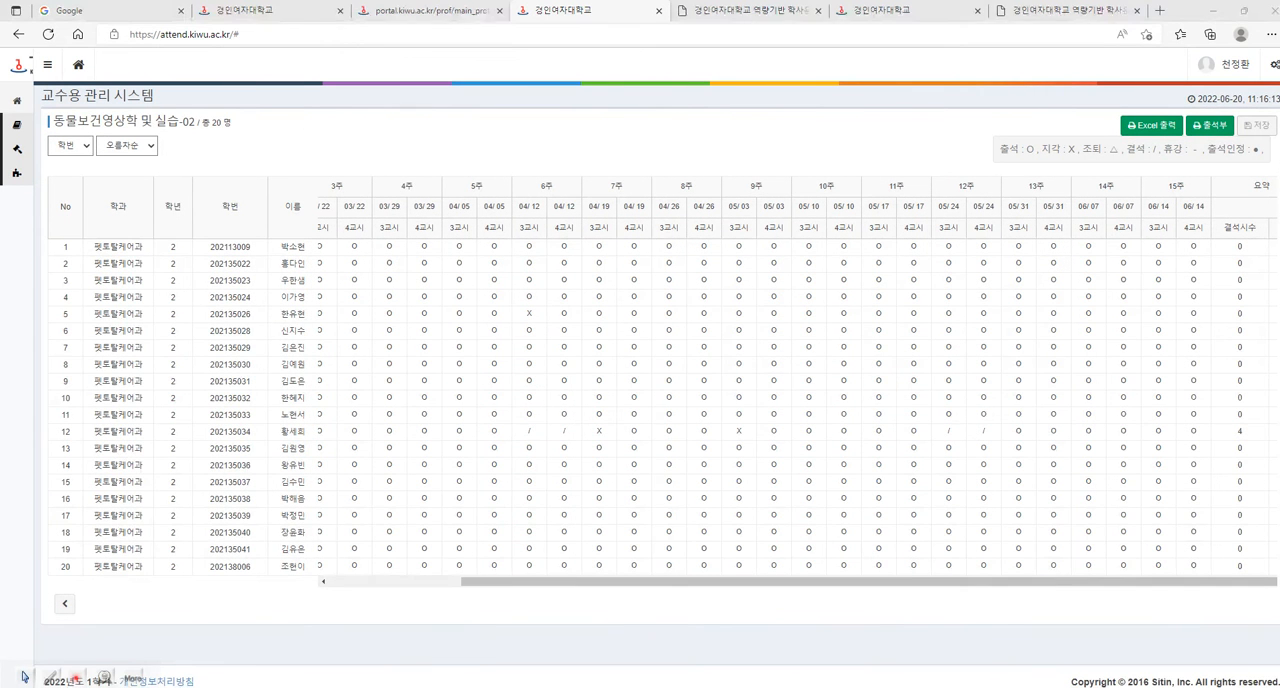
{"action": "left_click", "coordinate": [346, 650]}
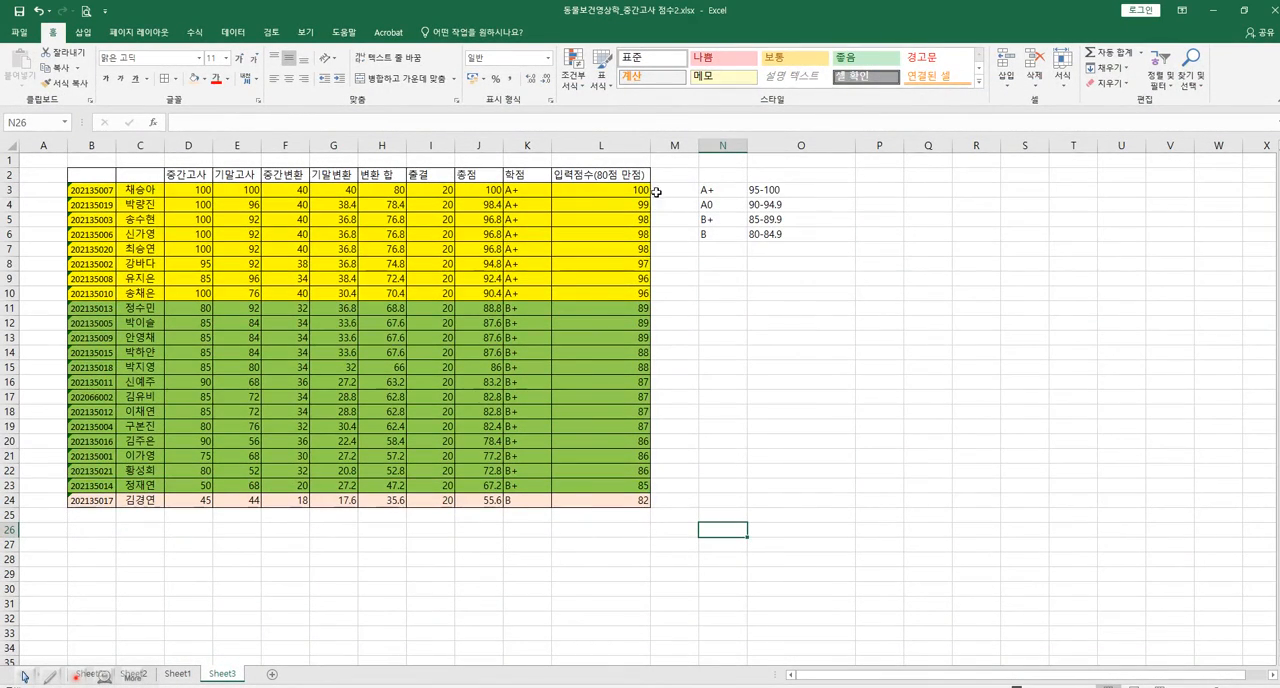
Calculate each student's input score minus attendance with =L3-I3 in cell M3, and fill the formula down to M24.
{"action": "left_click", "coordinate": [618, 189]}
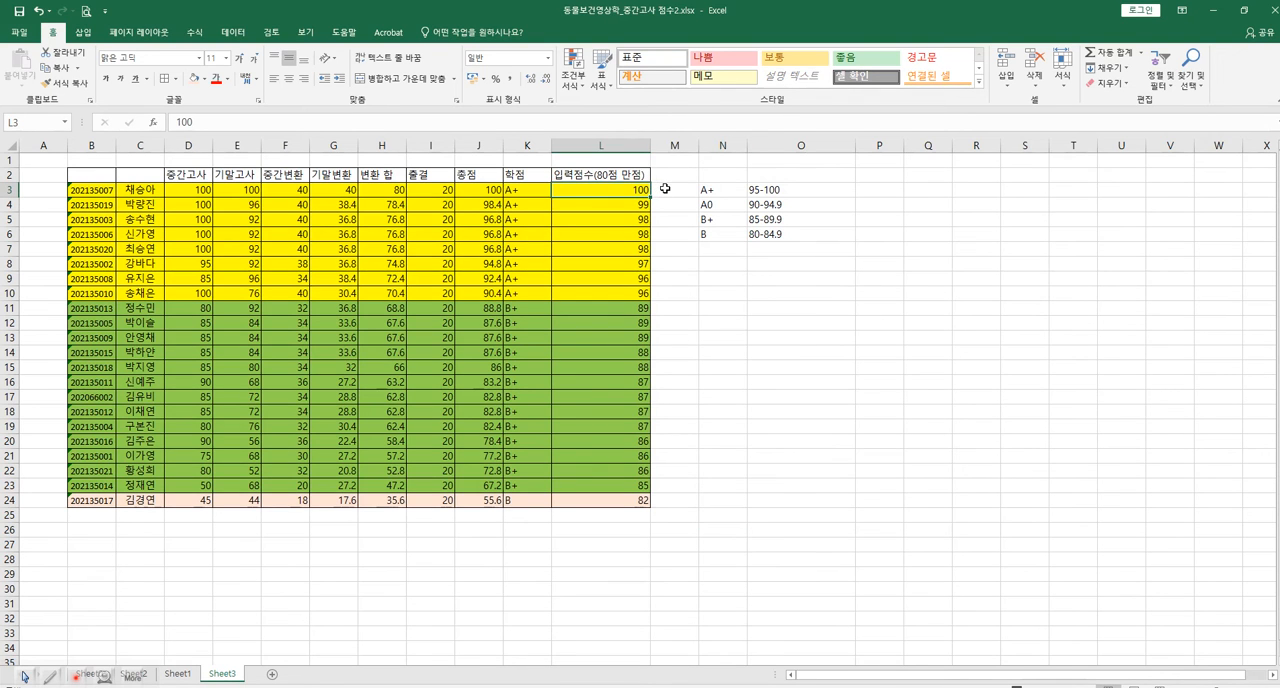
{"action": "left_click", "coordinate": [665, 189]}
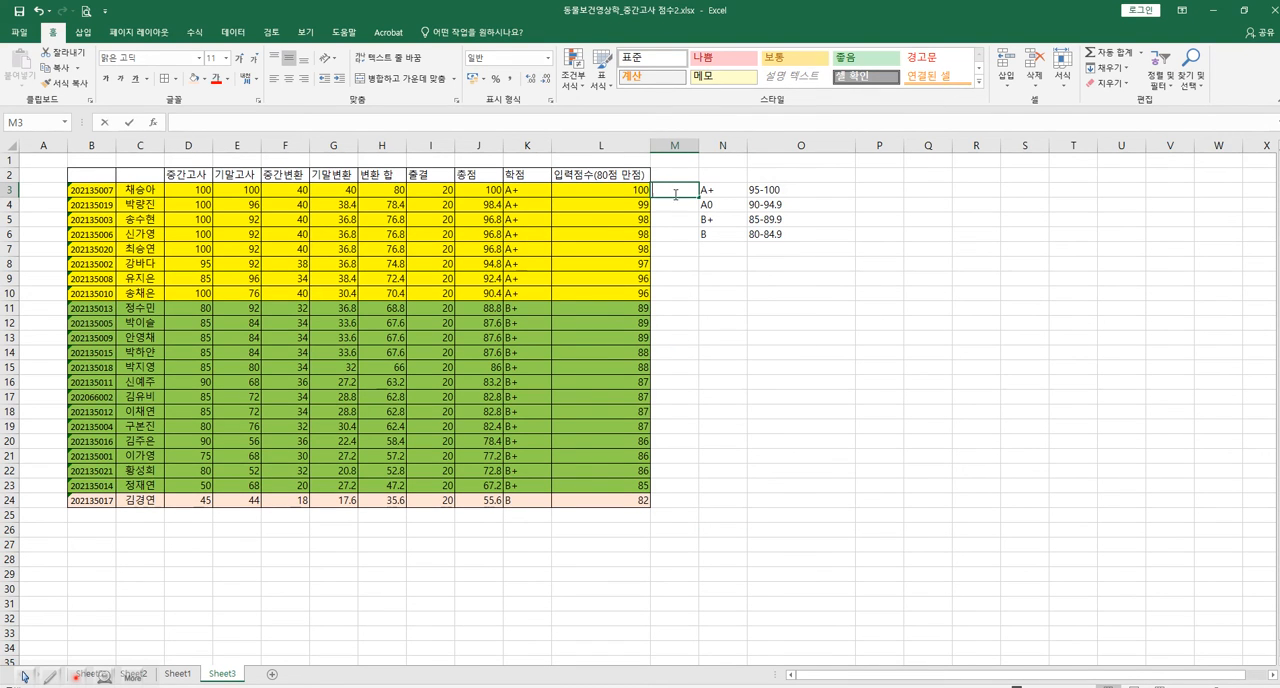
{"action": "type", "text": "="}
{"action": "left_click", "coordinate": [632, 187]}
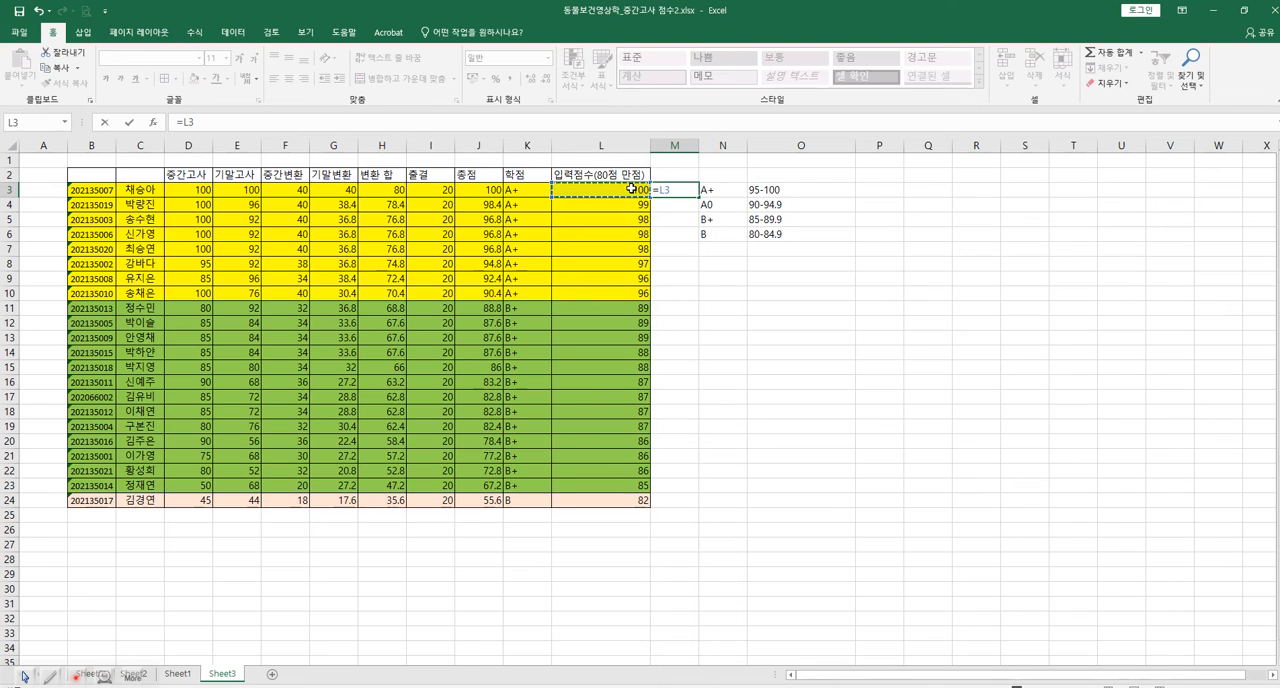
{"action": "type", "text": "-"}
{"action": "left_click", "coordinate": [435, 188]}
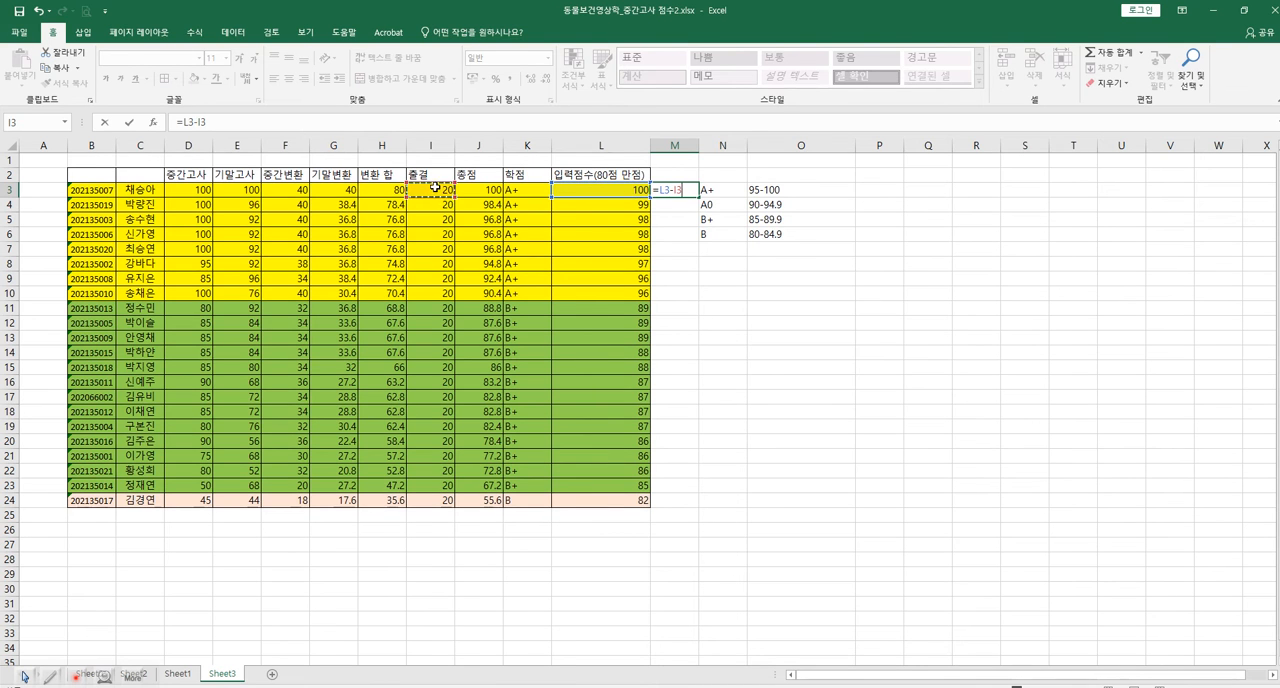
{"action": "key", "text": "Return"}
{"action": "left_click", "coordinate": [675, 190]}
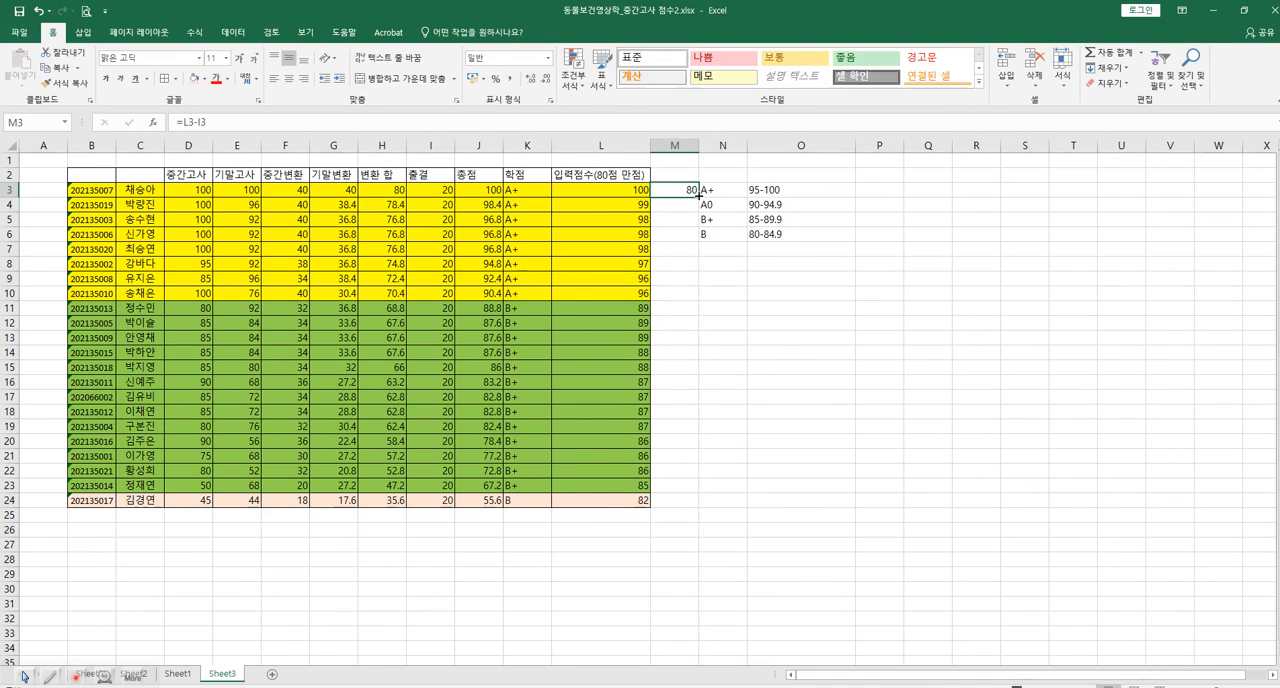
{"action": "left_click_drag", "start_coordinate": [698, 197], "coordinate": [698, 502]}
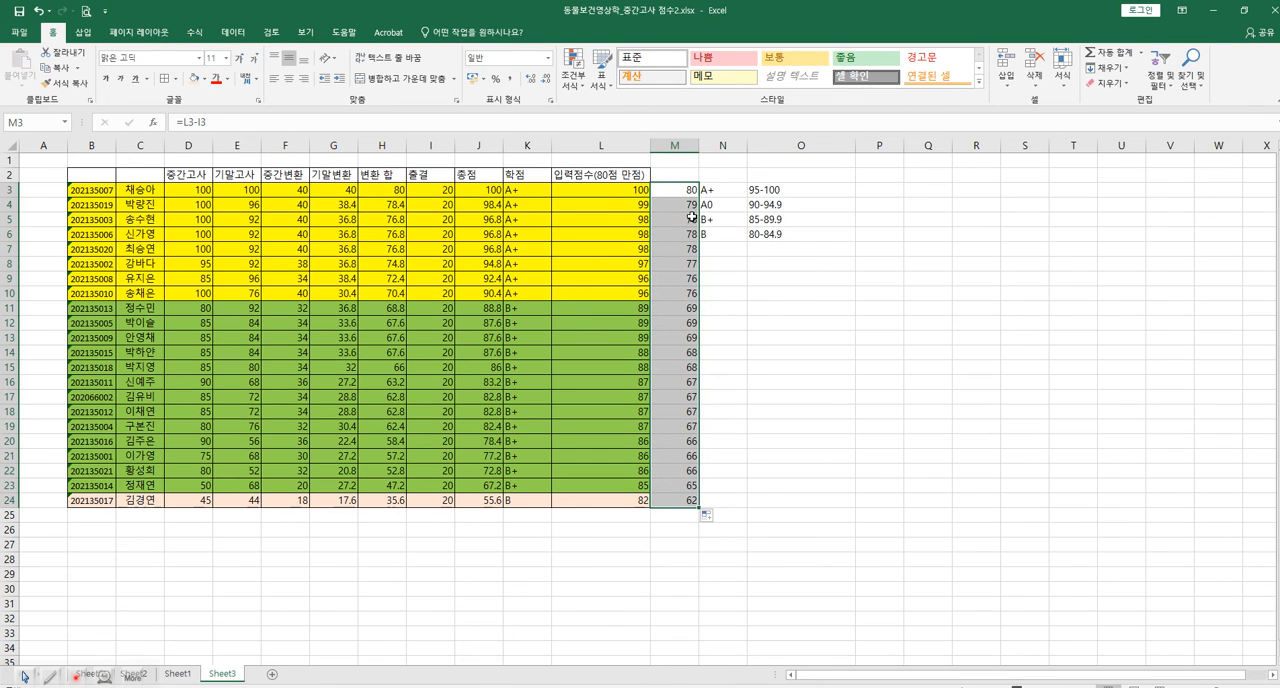
Title column M "실제 입력 점수" in cell M2 and widen the column to fit the heading.
{"action": "left_click", "coordinate": [696, 177]}
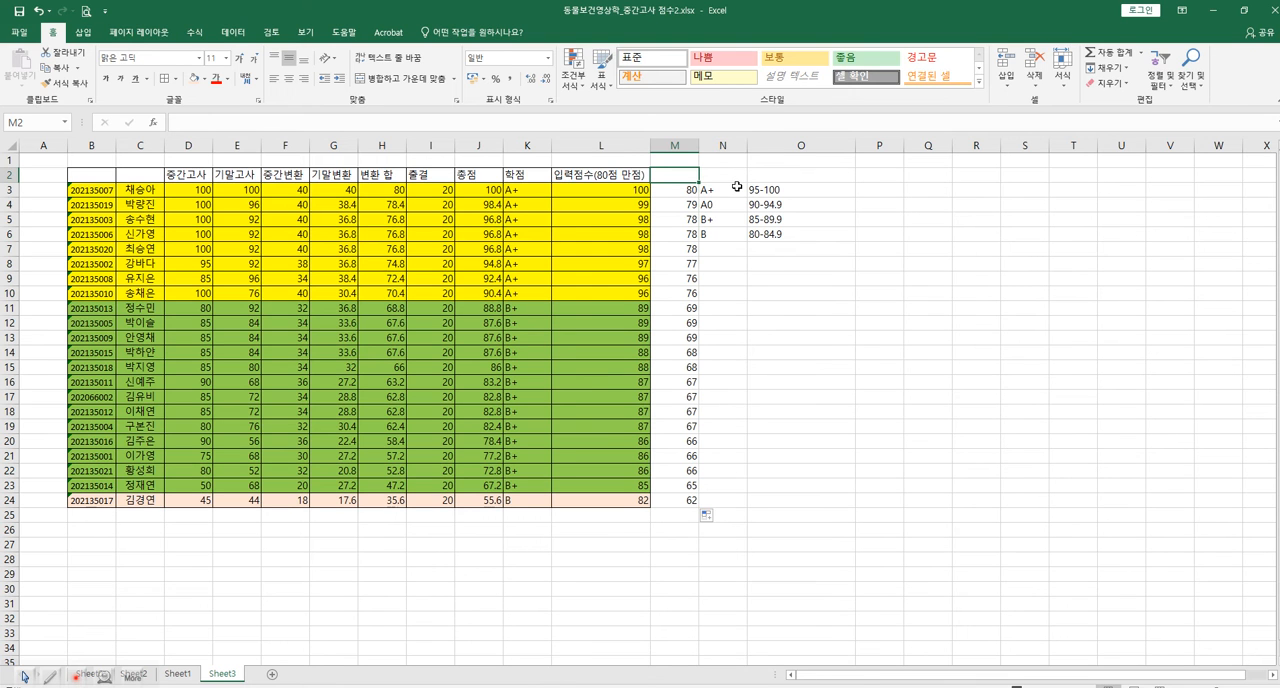
{"action": "type", "text": "tlfwp dlqfur wjatn"}
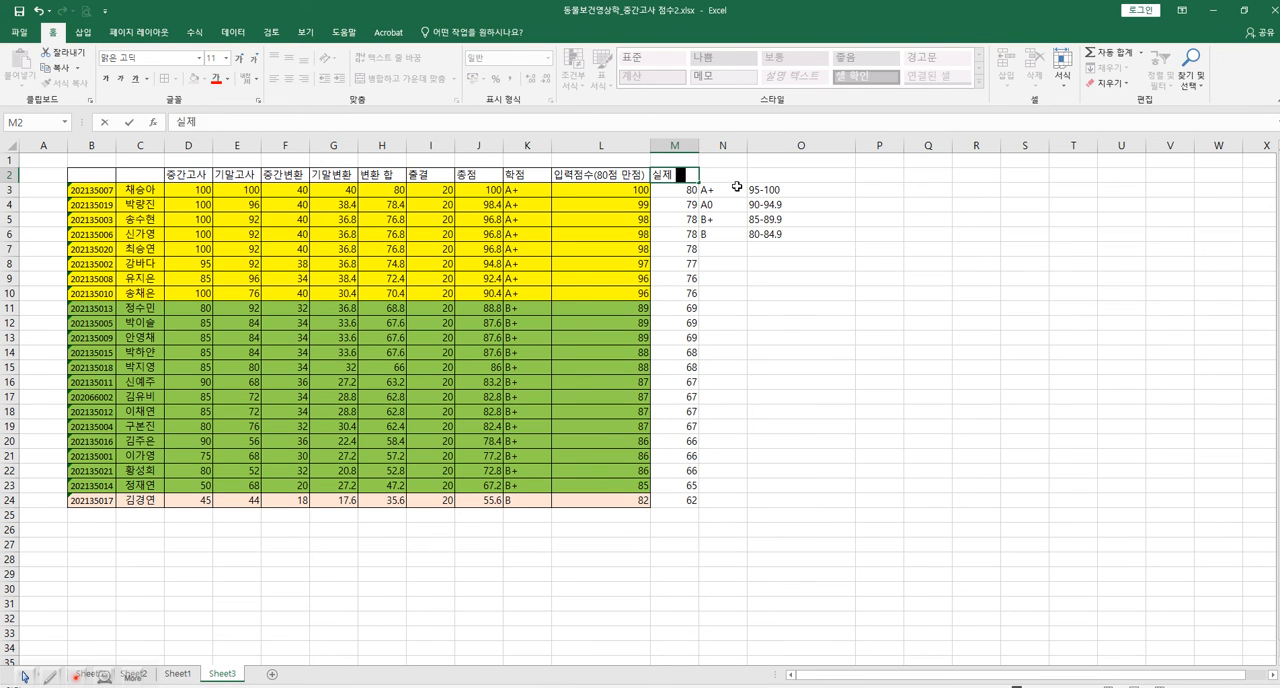
{"action": "left_click", "coordinate": [674, 145]}
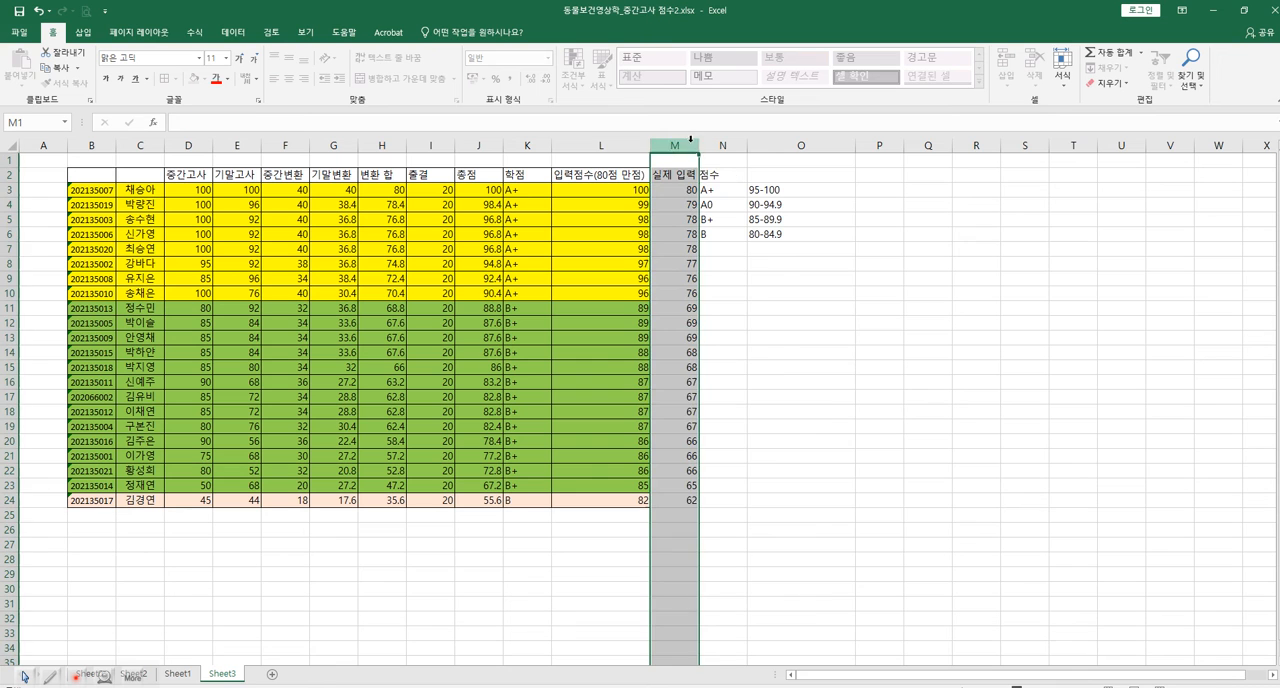
{"action": "left_click_drag", "start_coordinate": [698, 145], "coordinate": [746, 158]}
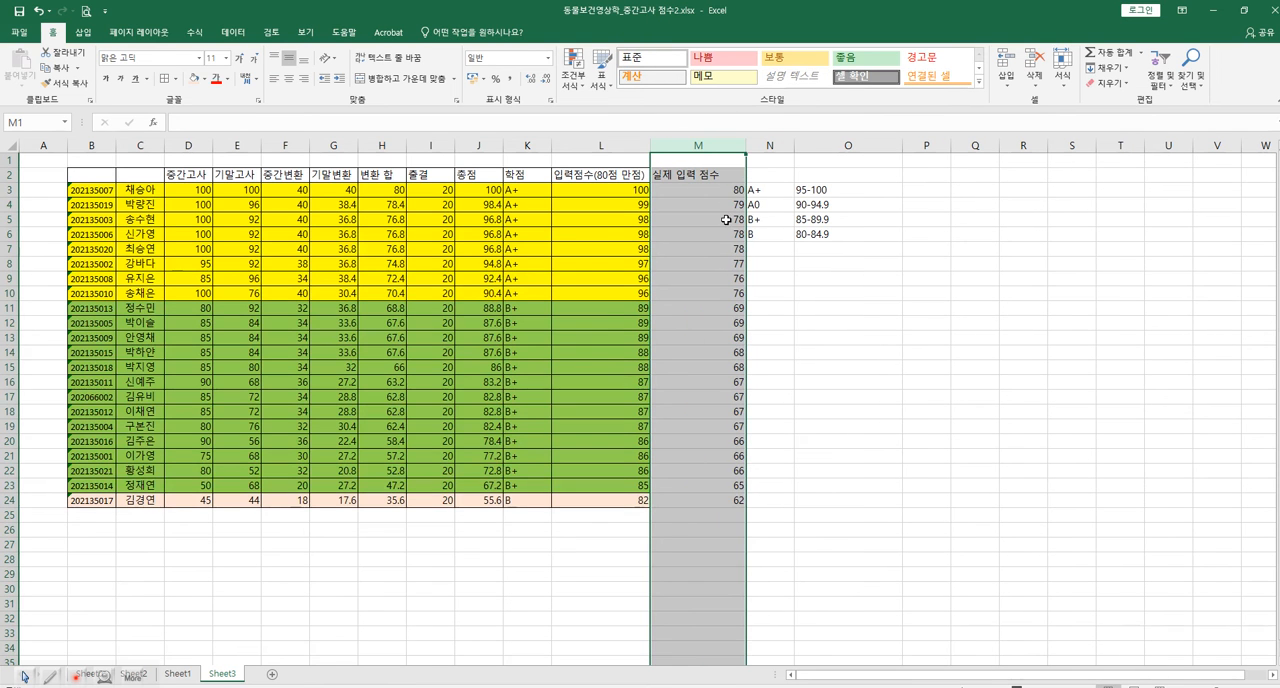
{"action": "left_click", "coordinate": [719, 497]}
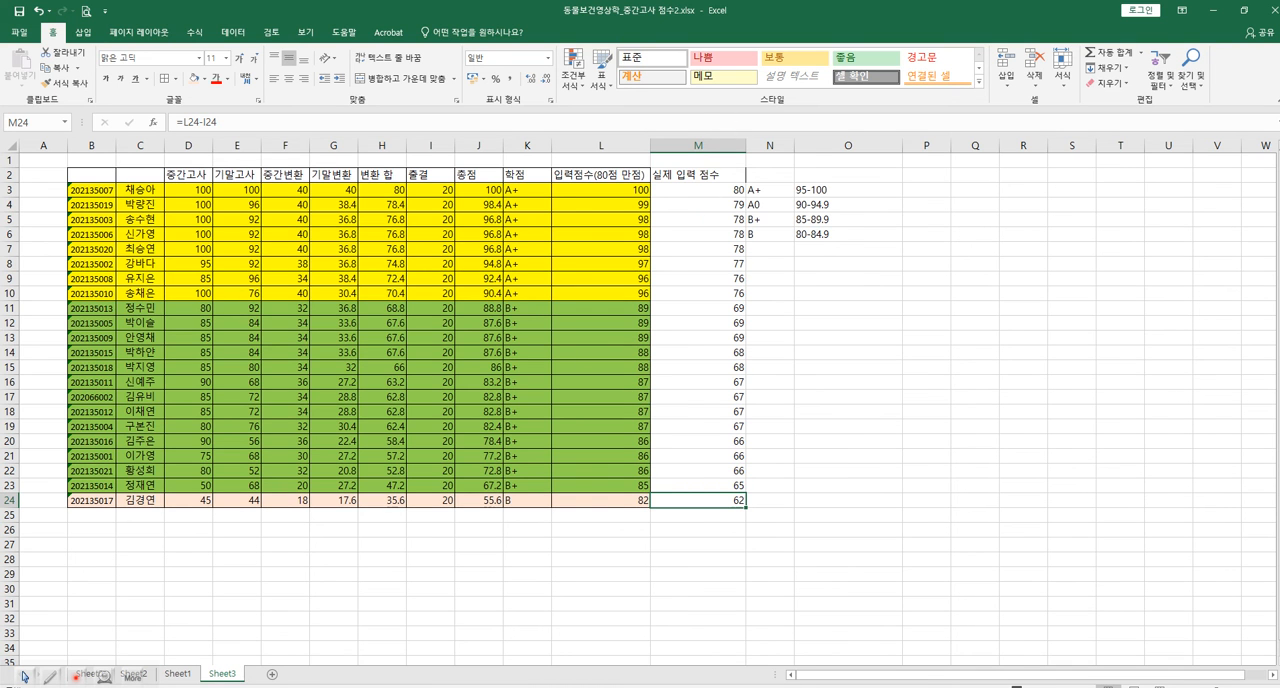
Shrink the Excel window to the right half of the screen at full height, keeping the whole score table's rows in view.
{"action": "left_click_drag", "start_coordinate": [838, 11], "coordinate": [880, 38]}
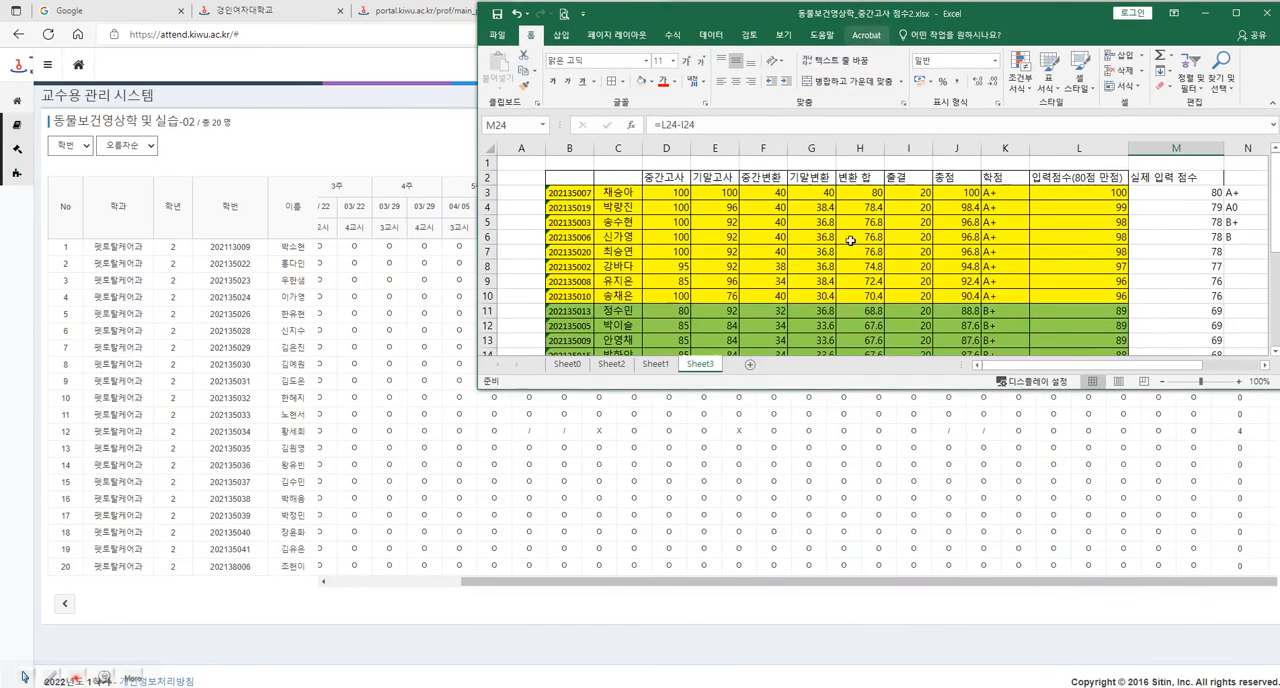
{"action": "left_click_drag", "start_coordinate": [902, 389], "coordinate": [877, 684]}
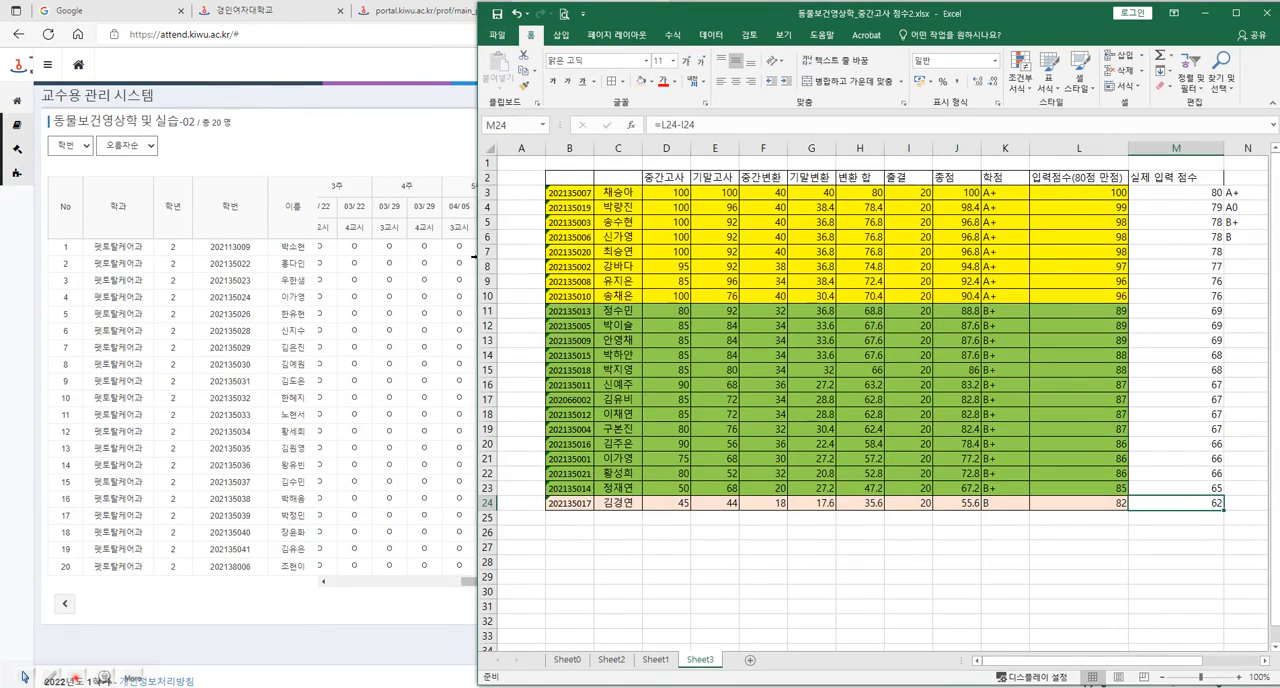
{"action": "left_click_drag", "start_coordinate": [476, 262], "coordinate": [622, 262]}
{"action": "left_click_drag", "start_coordinate": [1078, 661], "coordinate": [1087, 664]}
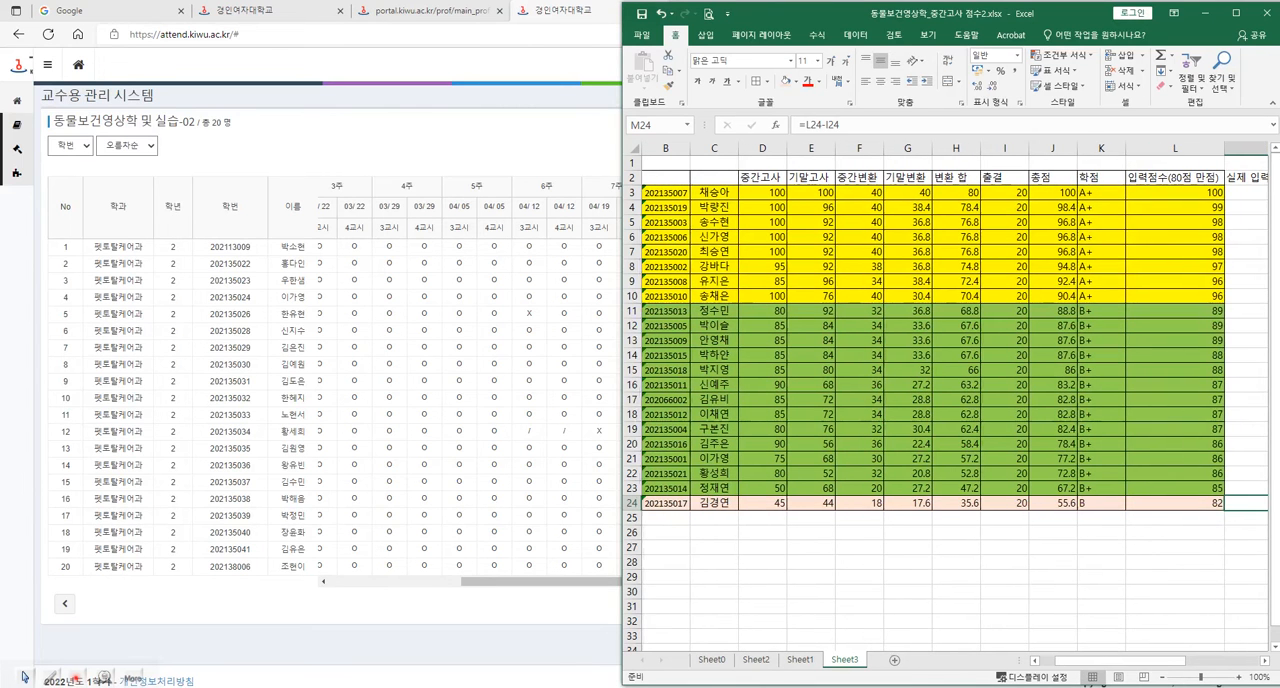
Narrow column L so that the actual input scores in column M fit in the window.
{"action": "left_click", "coordinate": [1175, 157]}
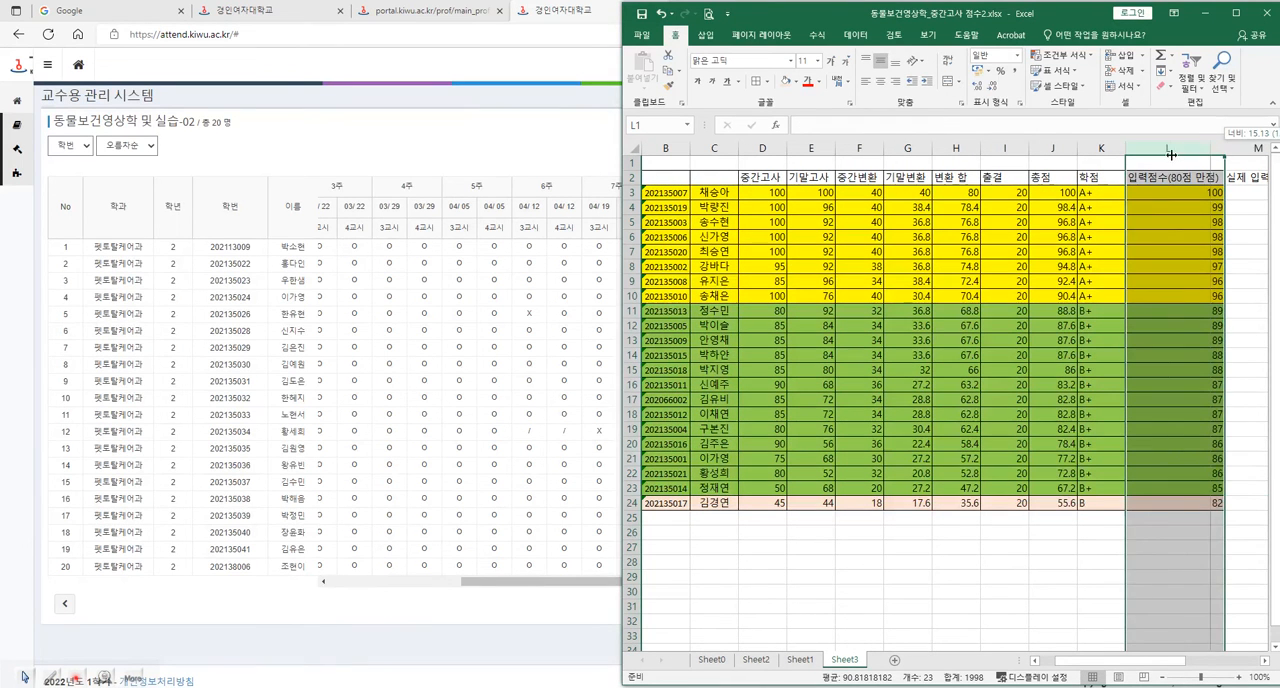
{"action": "left_click", "coordinate": [1238, 152]}
{"action": "left_click_drag", "start_coordinate": [1254, 148], "coordinate": [1191, 152]}
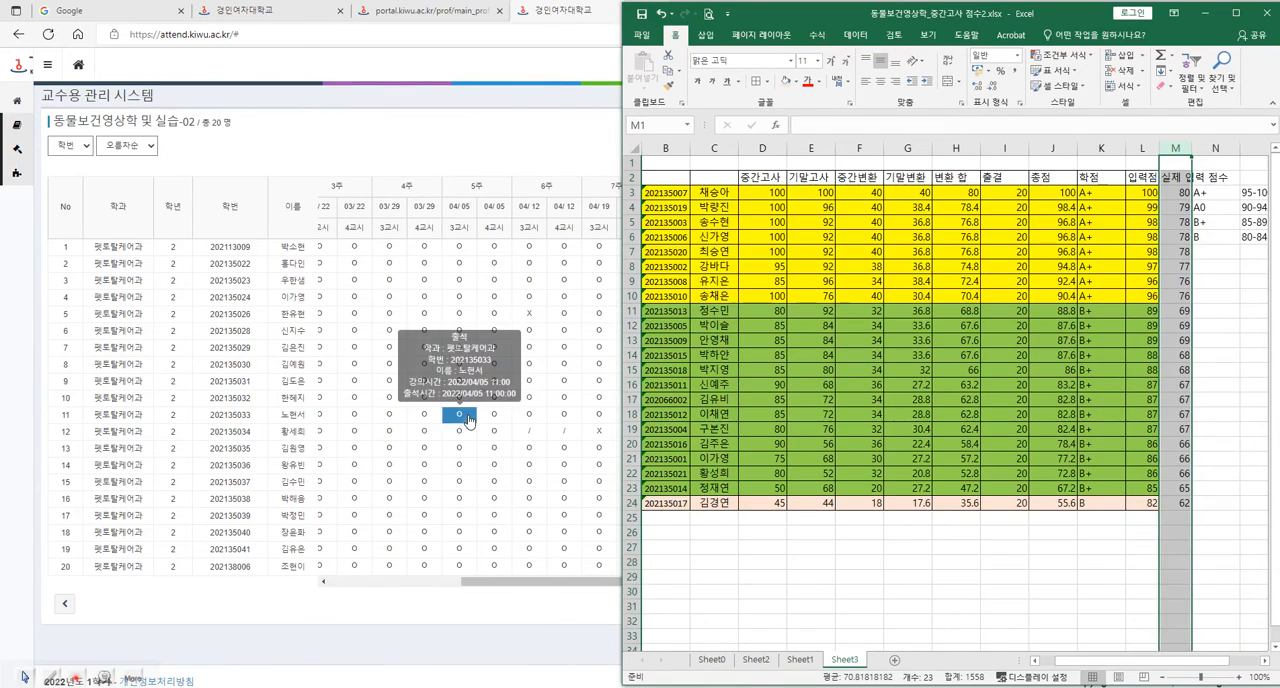
Show the 학생 직무수행능력평가 page and resize the browser window to fill the left half beside Excel.
{"action": "left_click", "coordinate": [548, 12]}
{"action": "left_click", "coordinate": [720, 11]}
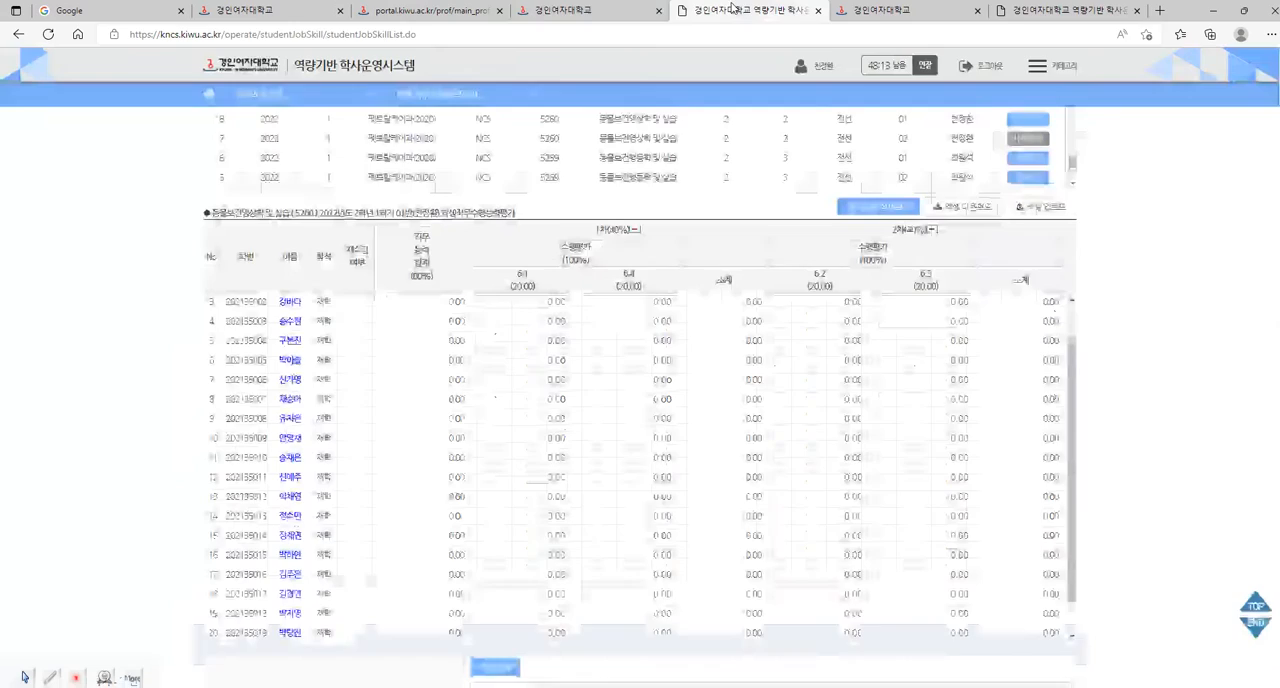
{"action": "left_click", "coordinate": [1244, 11]}
{"action": "left_click_drag", "start_coordinate": [541, 70], "coordinate": [537, 20]}
{"action": "left_click_drag", "start_coordinate": [640, 355], "coordinate": [612, 686]}
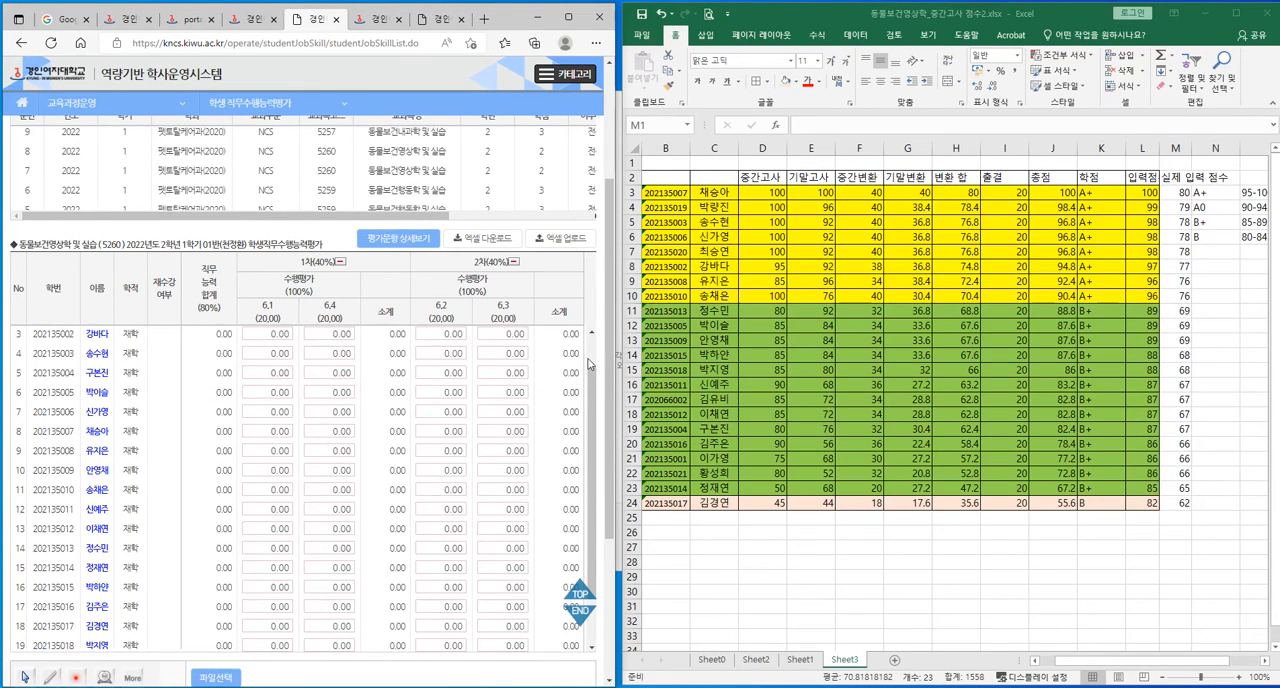
View the recorded scores of 동물보건영상학 및 실습 section 02, and reopen the score entry list for section 01.
{"action": "scroll", "coordinate": [530, 335], "scroll_direction": "up", "scroll_amount": 1}
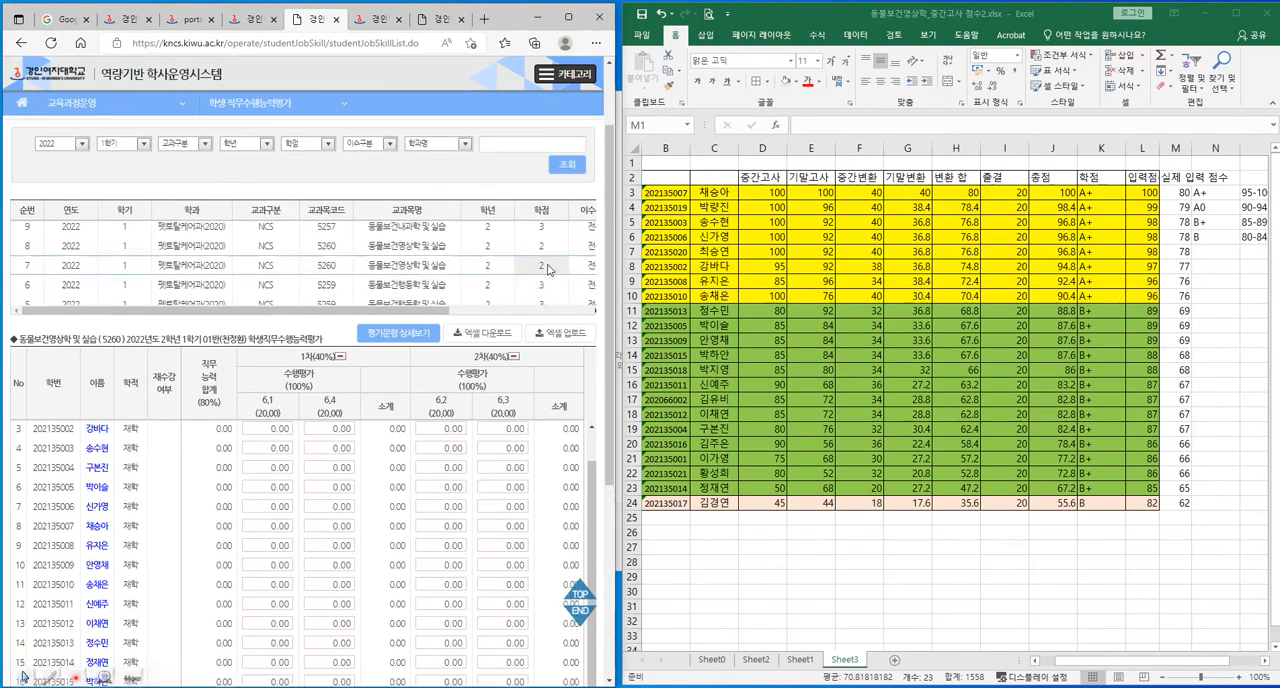
{"action": "left_click_drag", "start_coordinate": [424, 314], "coordinate": [563, 318]}
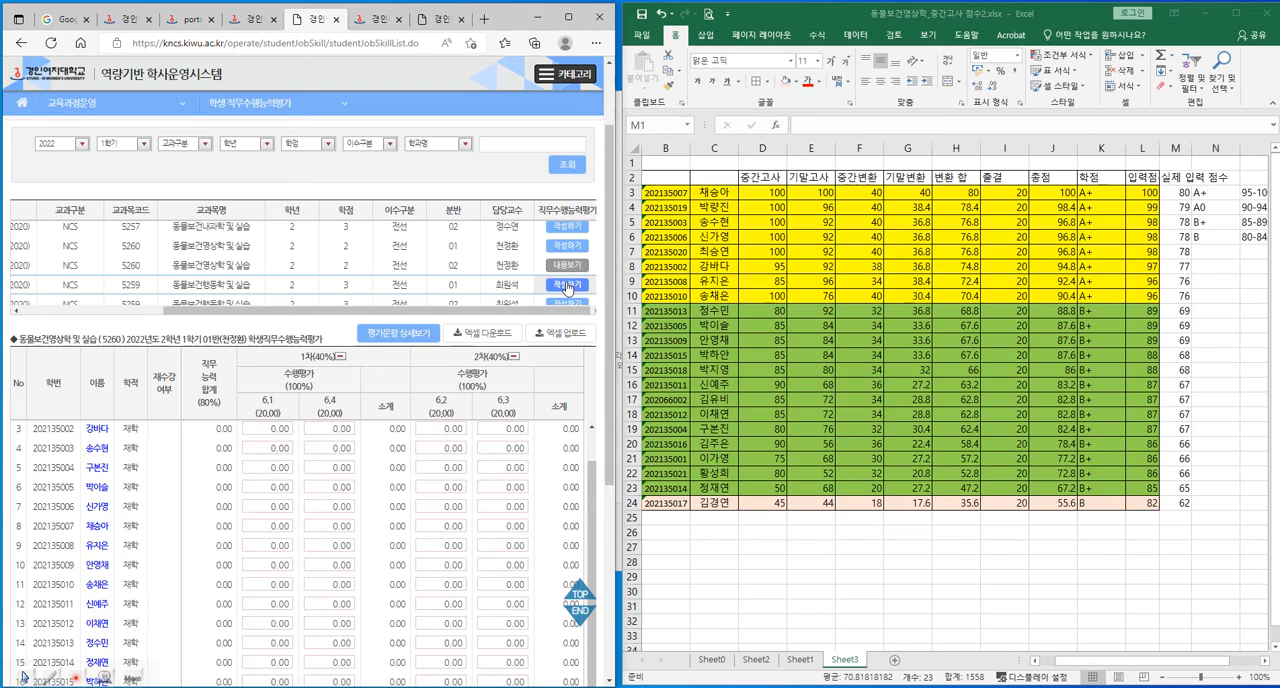
{"action": "left_click", "coordinate": [566, 285]}
{"action": "left_click", "coordinate": [571, 266]}
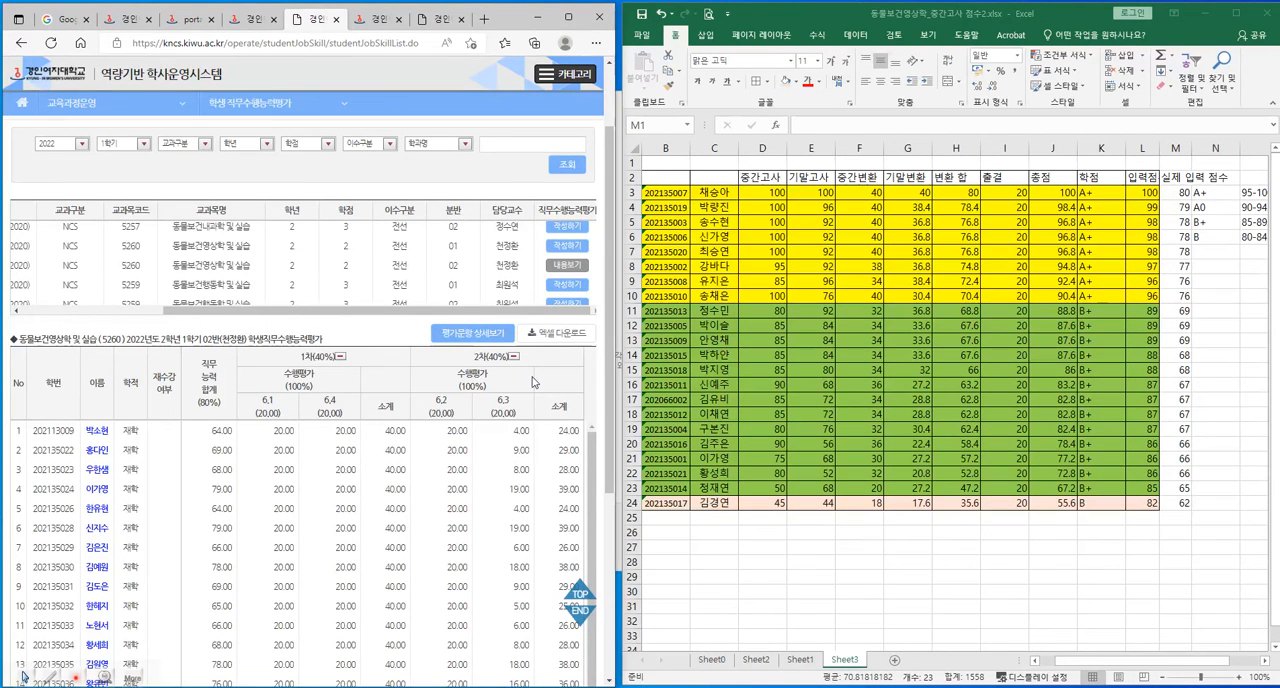
{"action": "left_click", "coordinate": [569, 246]}
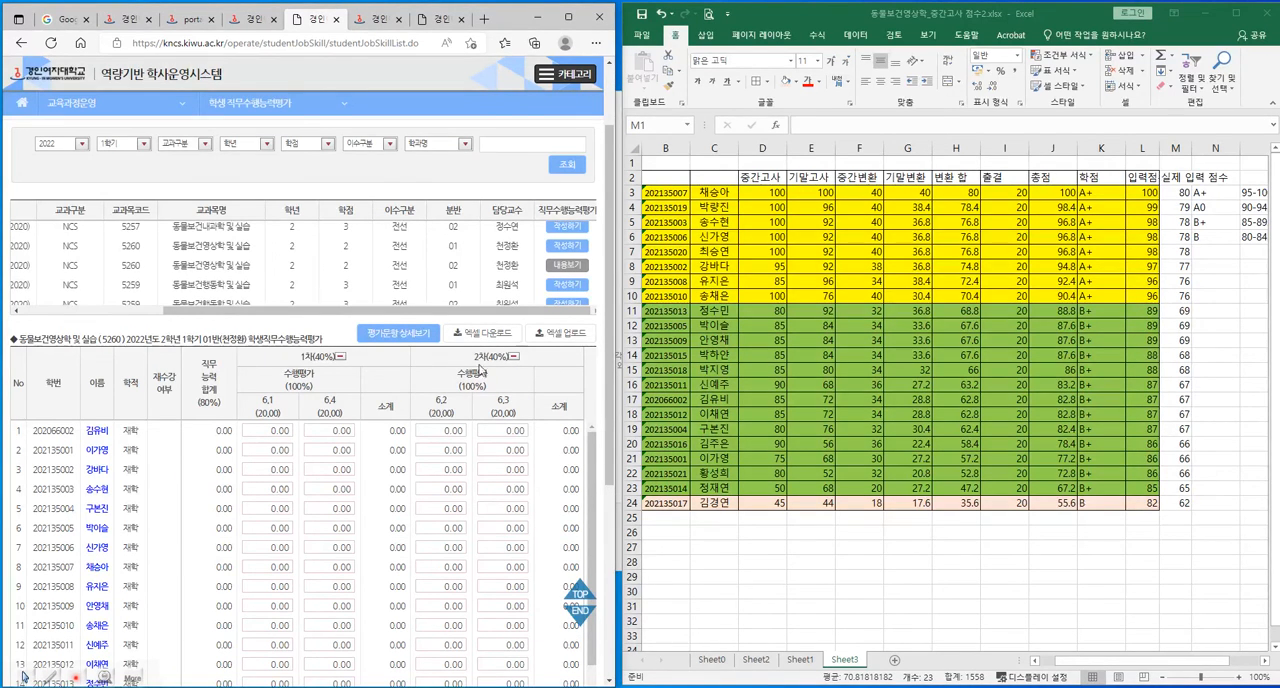
Enter the first student's scores: 20 for items 6.1, 6.4 and 6.2, and 7 for item 6.3.
{"action": "left_click", "coordinate": [270, 432]}
{"action": "left_click", "coordinate": [282, 430]}
{"action": "type", "text": "20"}
{"action": "key", "text": "Tab"}
{"action": "type", "text": "20"}
{"action": "key", "text": "Tab"}
{"action": "type", "text": "20"}
{"action": "key", "text": "Tab"}
{"action": "type", "text": "7"}
{"action": "key", "text": "Tab"}
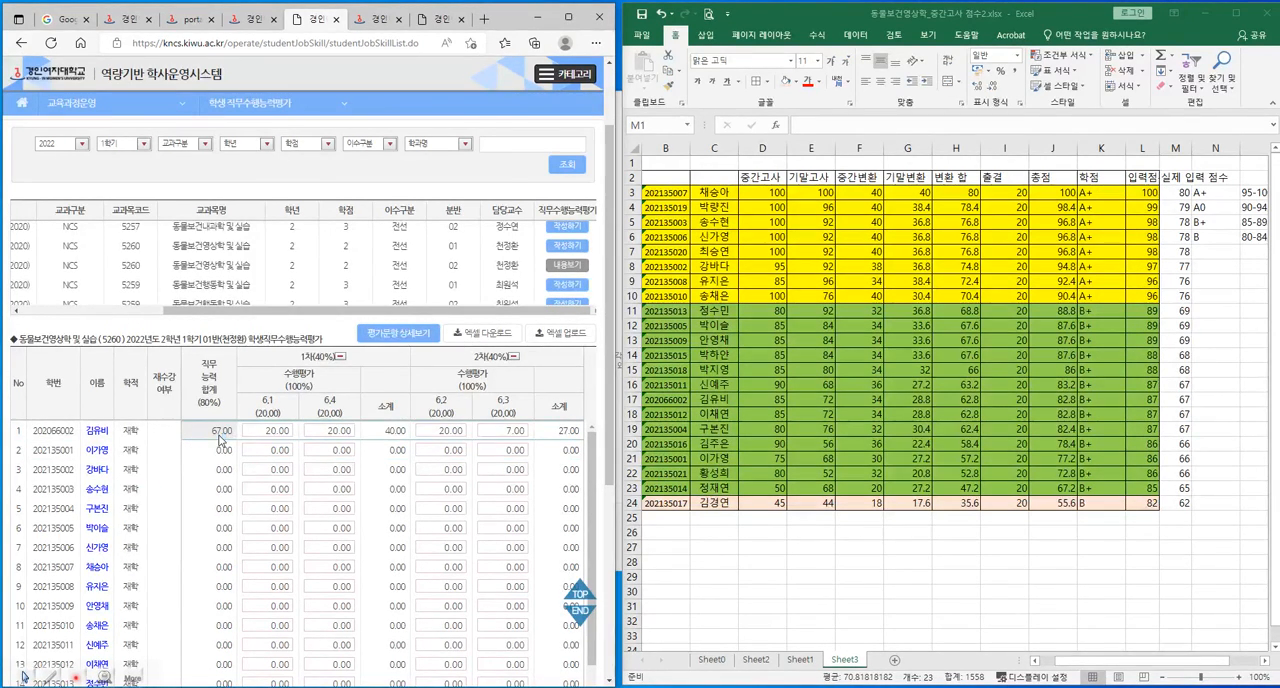
Look up the second listed student's actual input score by following row 21 of the Excel sheet to column M.
{"action": "left_click", "coordinate": [265, 450]}
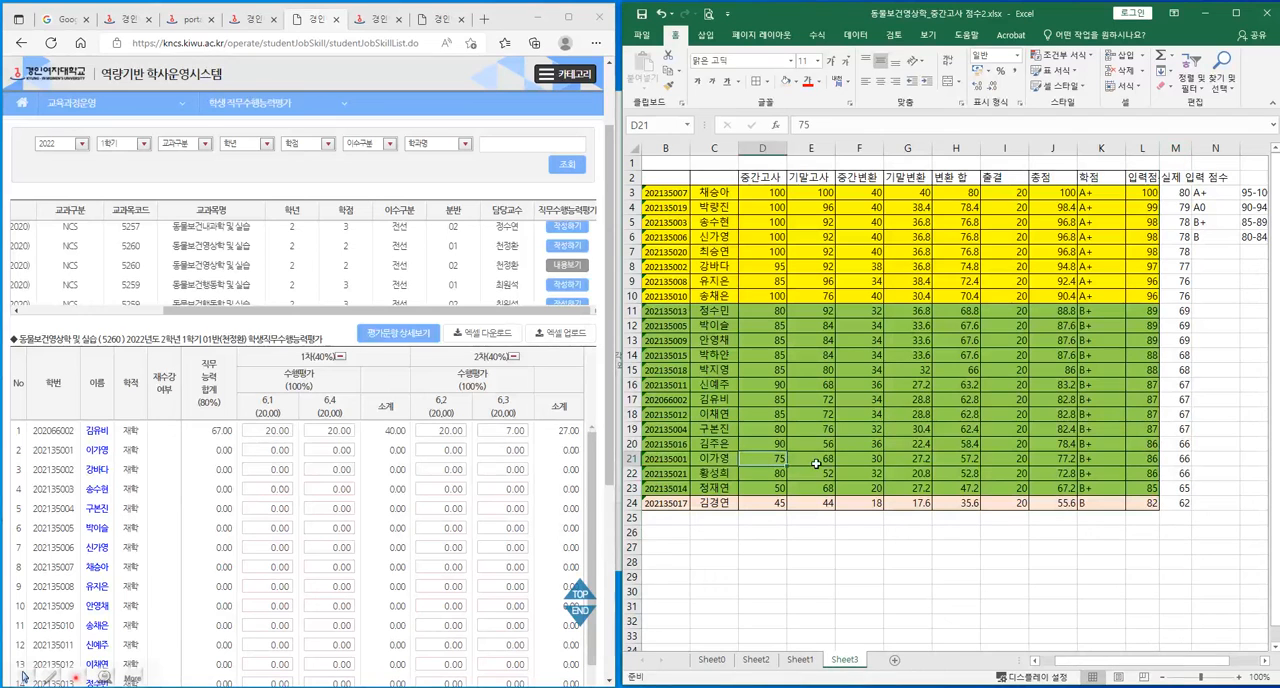
{"action": "left_click", "coordinate": [907, 459]}
{"action": "left_click", "coordinate": [957, 462]}
{"action": "left_click", "coordinate": [1012, 460]}
{"action": "left_click", "coordinate": [1056, 460]}
{"action": "left_click", "coordinate": [1140, 460]}
{"action": "left_click", "coordinate": [1175, 459]}
Enter the second student's scores: 20 for items 6.1, 6.4 and 6.2, and 6 for item 6.3.
{"action": "left_click", "coordinate": [268, 450]}
{"action": "type", "text": "20"}
{"action": "key", "text": "Tab"}
{"action": "type", "text": "20"}
{"action": "key", "text": "Tab"}
{"action": "type", "text": "20"}
{"action": "key", "text": "Tab"}
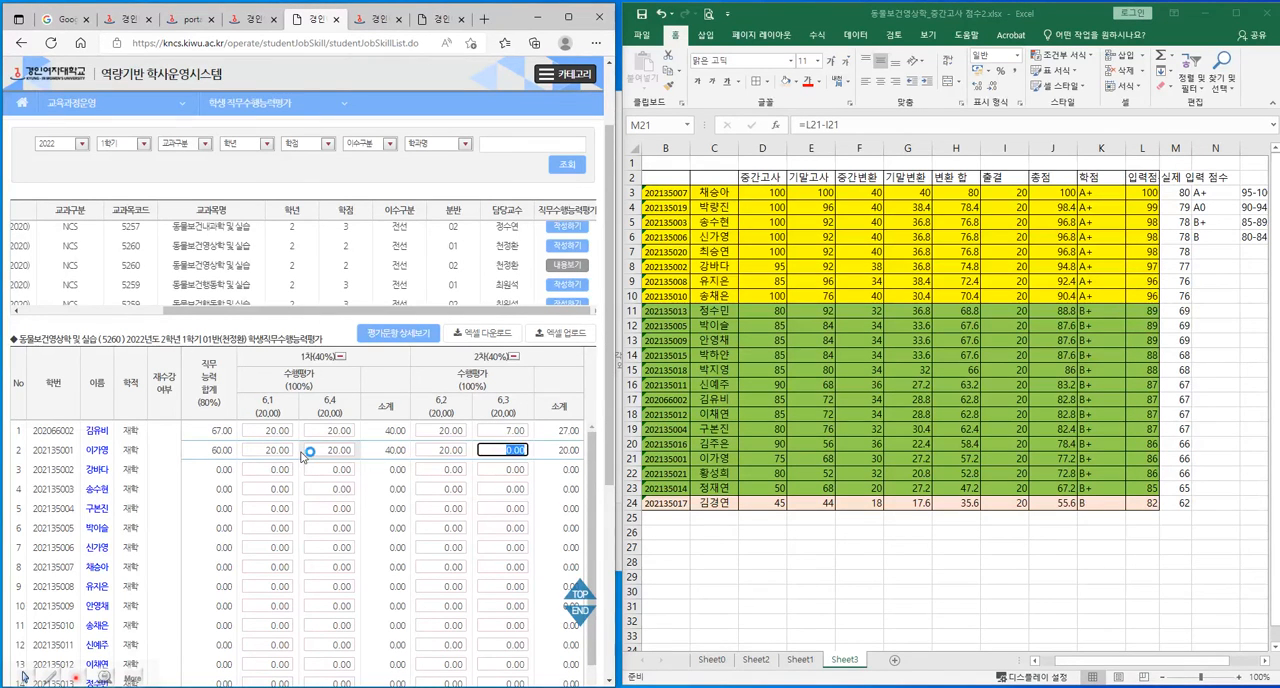
{"action": "type", "text": "6"}
{"action": "key", "text": "Tab"}
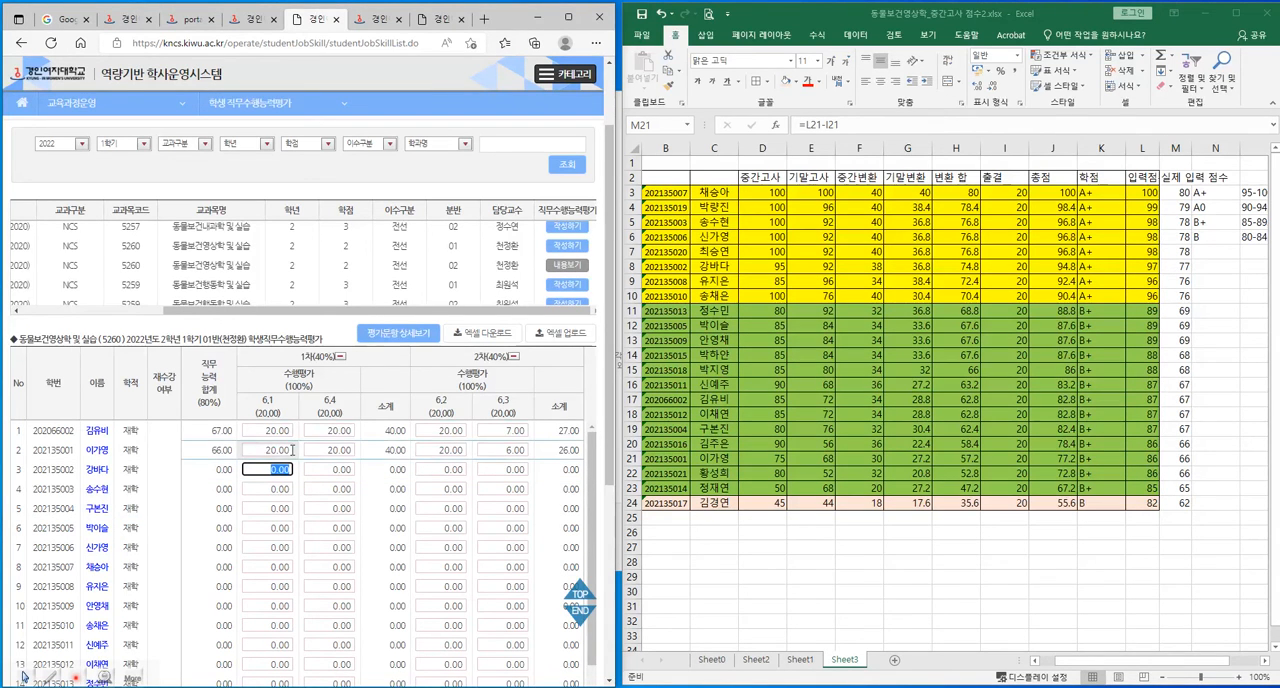
Enter the third student's scores: 20 for items 6.1, 6.4 and 6.2, and 17 for item 6.3.
{"action": "type", "text": "20"}
{"action": "key", "text": "Tab"}
{"action": "type", "text": "20"}
{"action": "key", "text": "Tab"}
{"action": "type", "text": "20"}
{"action": "key", "text": "Tab"}
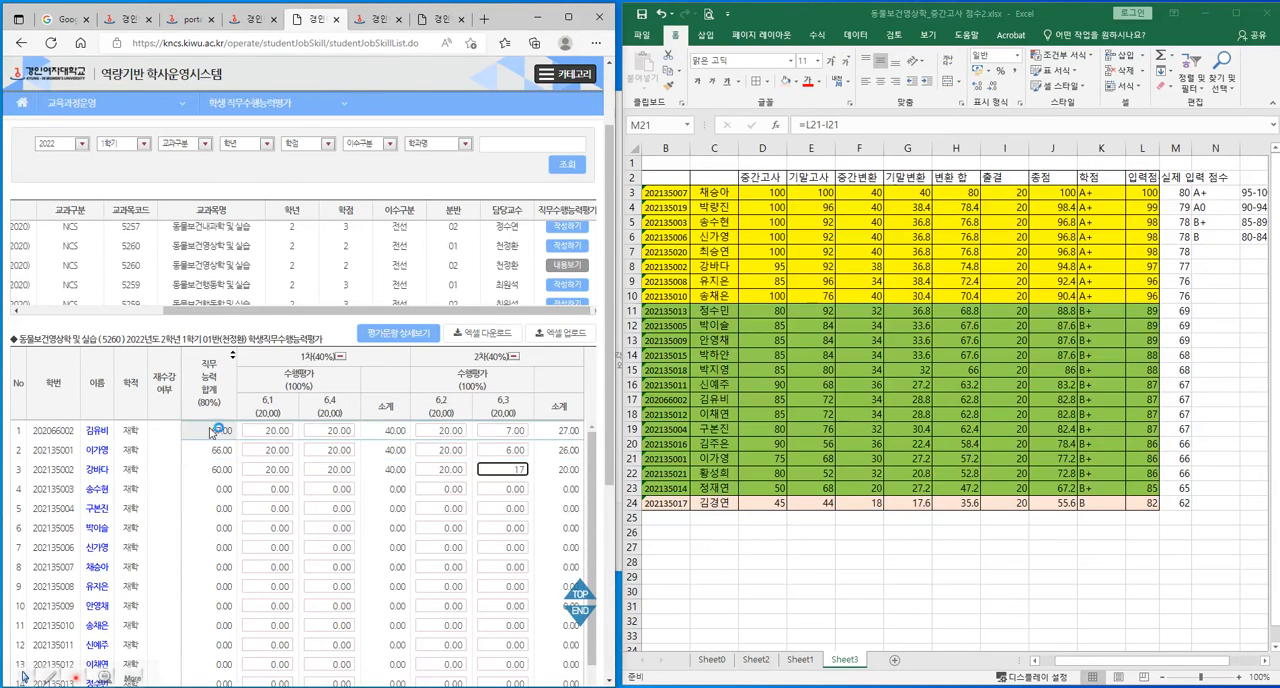
{"action": "left_click", "coordinate": [190, 495]}
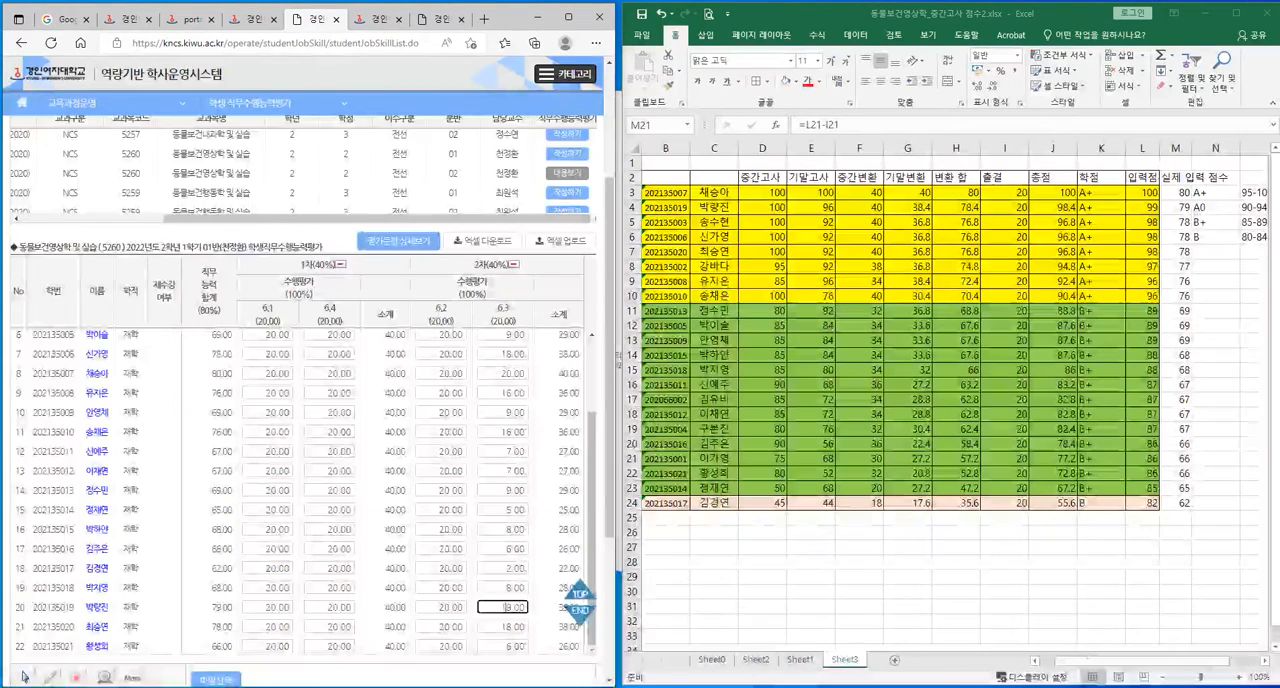
Review all students' entered scores on the page and compare them with the A+ rows B3 to M10 in Excel.
{"action": "left_click_drag", "start_coordinate": [592, 547], "coordinate": [593, 482]}
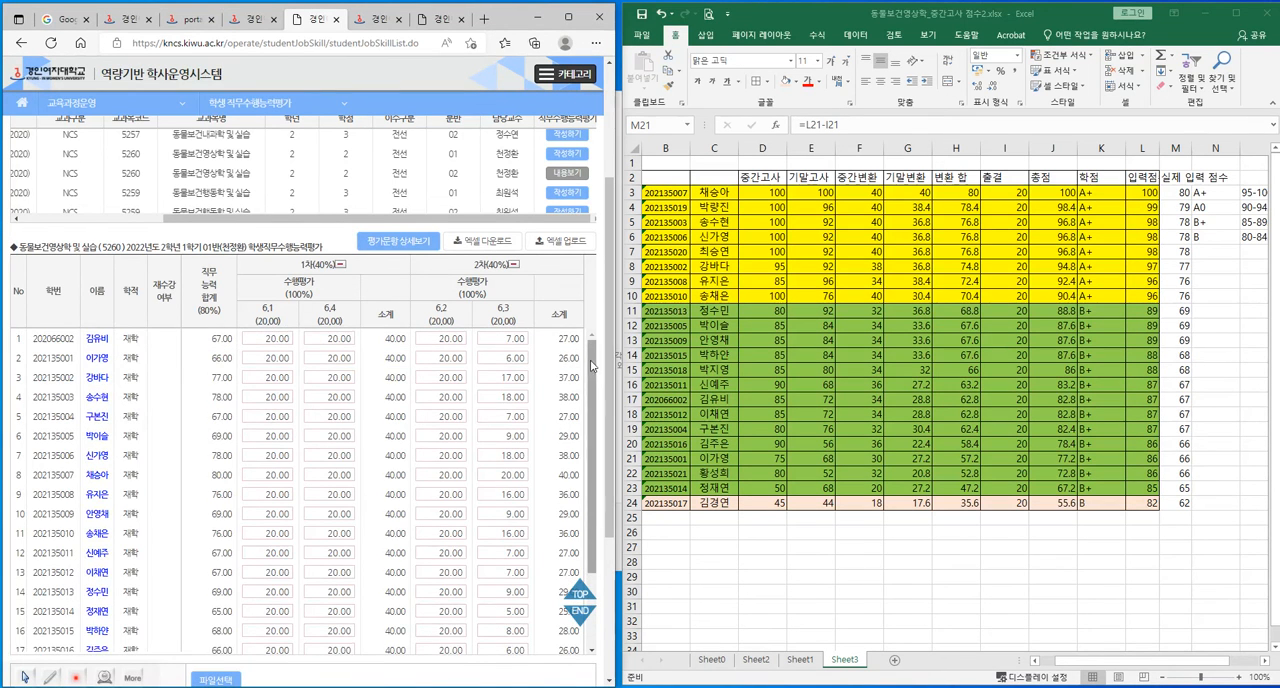
{"action": "left_click_drag", "start_coordinate": [591, 386], "coordinate": [591, 458]}
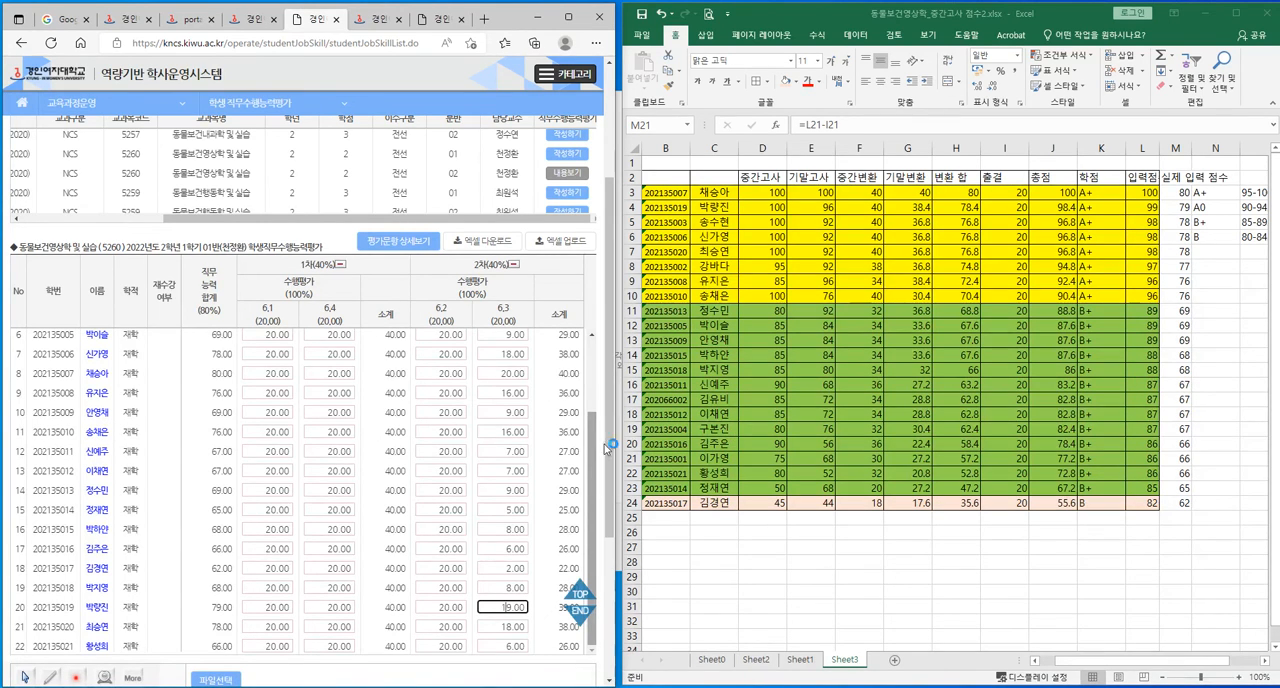
{"action": "left_click_drag", "start_coordinate": [666, 200], "coordinate": [1172, 298]}
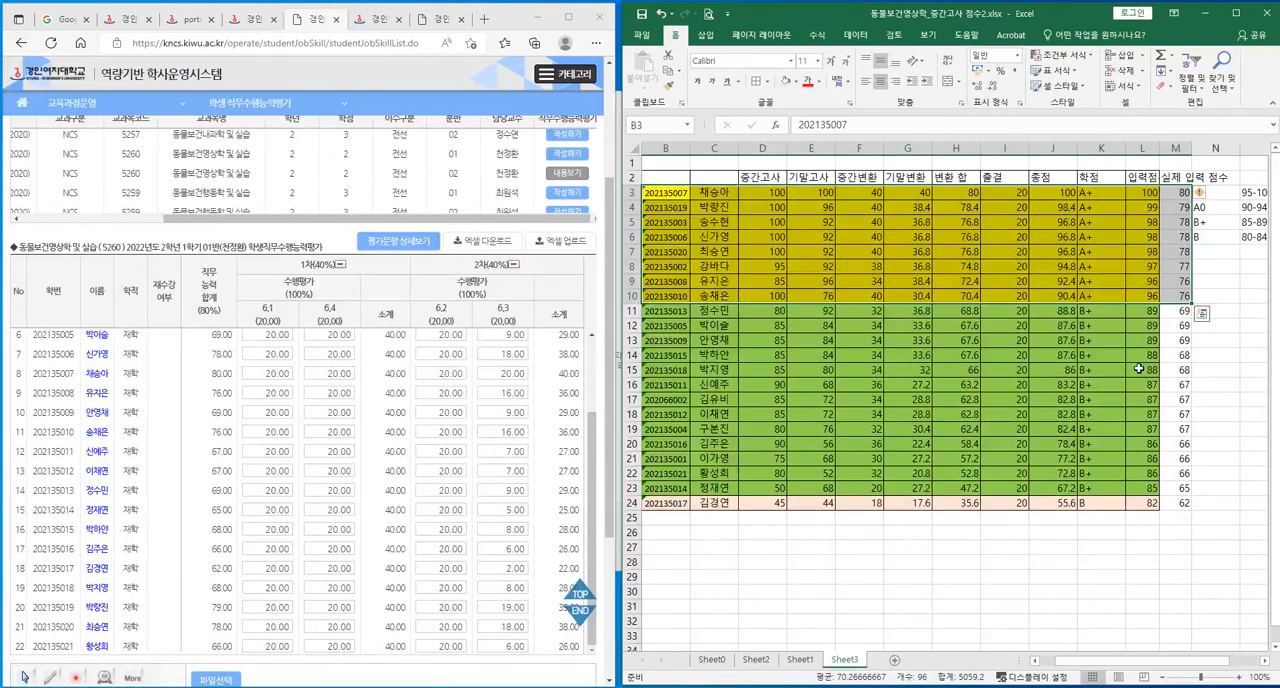
{"action": "left_click", "coordinate": [1101, 298]}
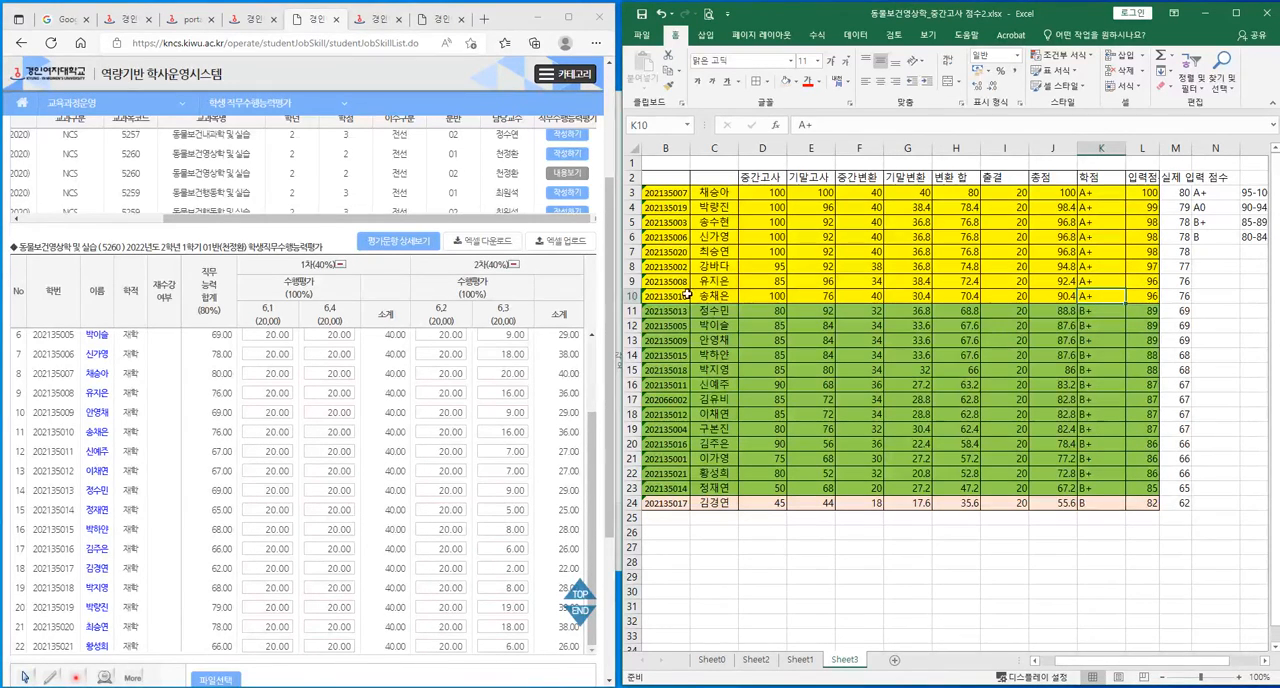
Shade the two student rows B9:M10 light blue and change their grades in K9 and K10 to B+.
{"action": "left_click_drag", "start_coordinate": [668, 281], "coordinate": [1183, 294]}
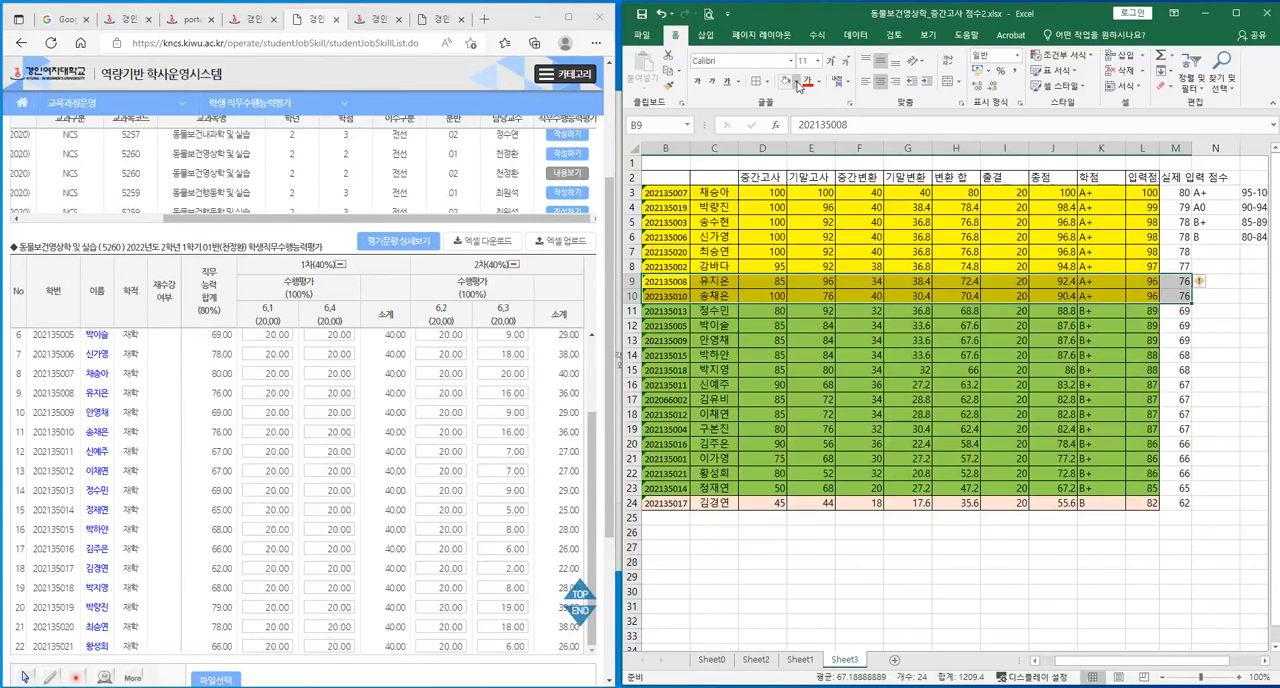
{"action": "left_click", "coordinate": [796, 81]}
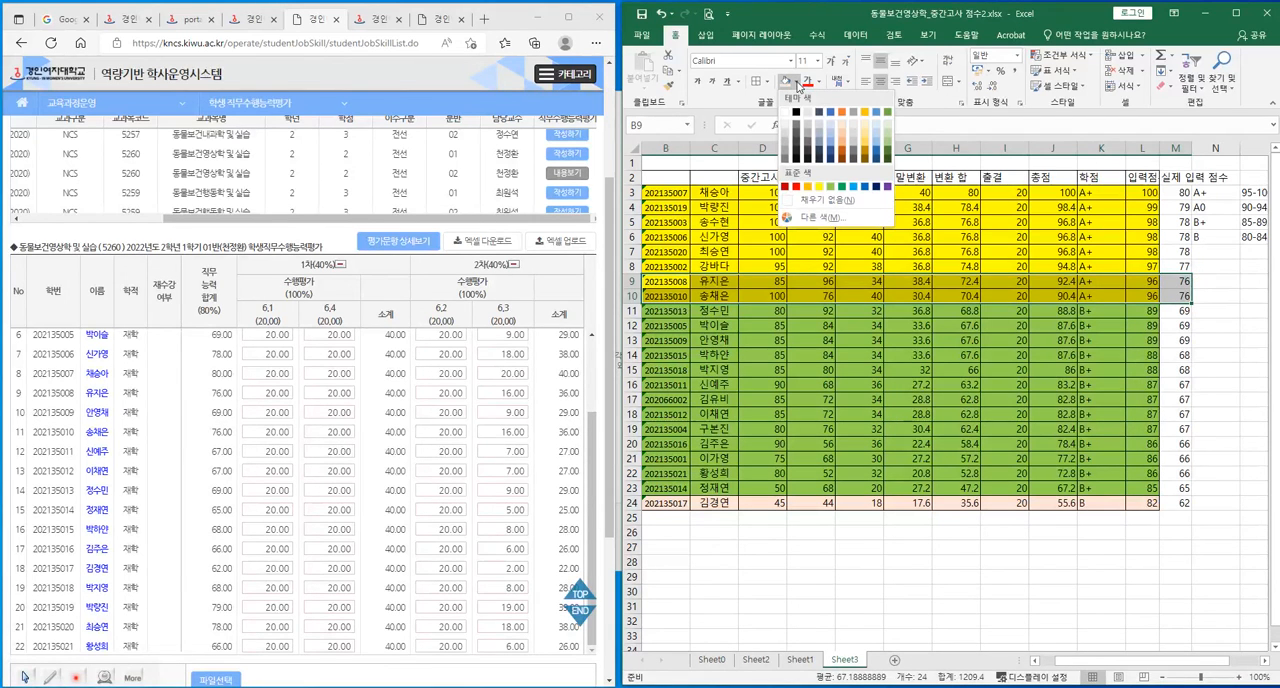
{"action": "left_click", "coordinate": [836, 133]}
{"action": "left_click", "coordinate": [1092, 296]}
{"action": "type", "text": "ㅠ+"}
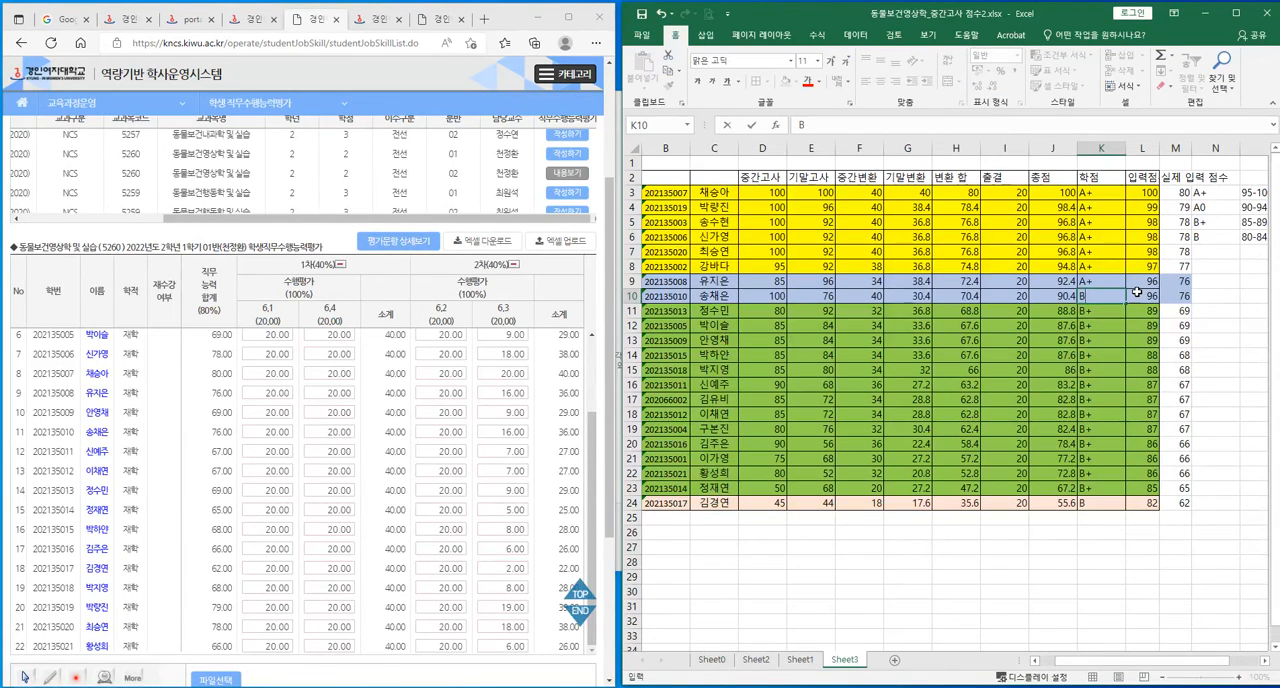
{"action": "left_click", "coordinate": [1108, 277]}
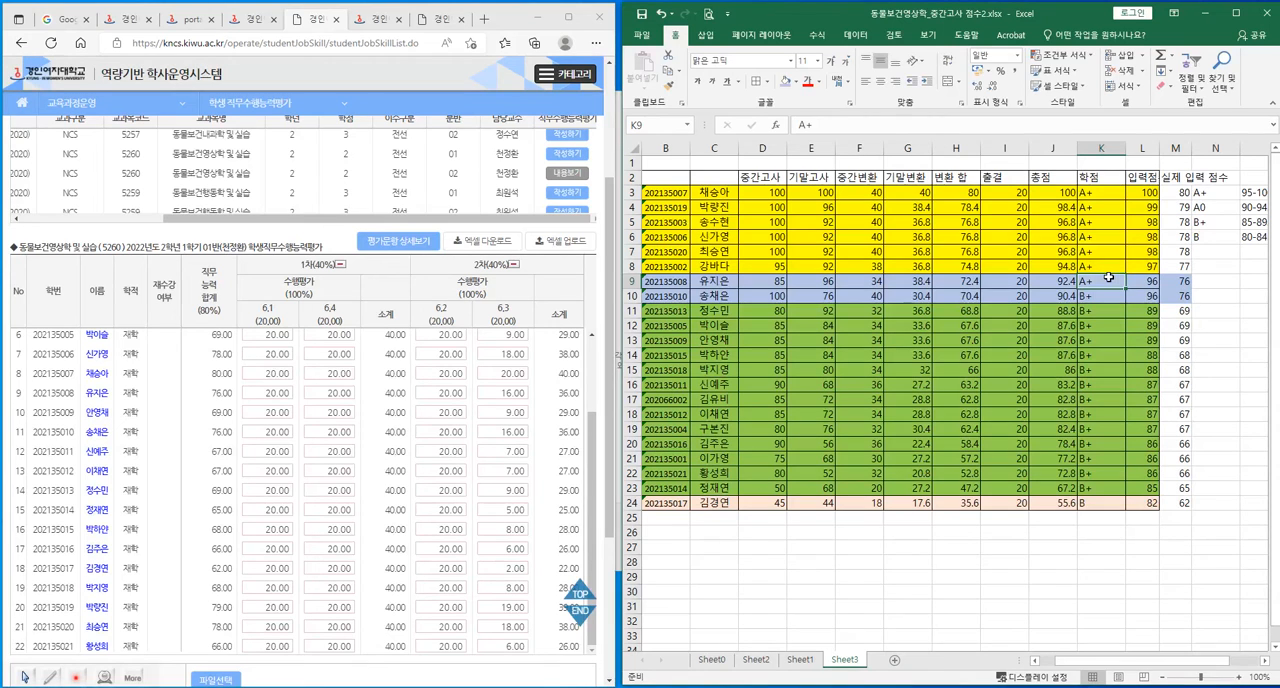
{"action": "type", "text": "B+"}
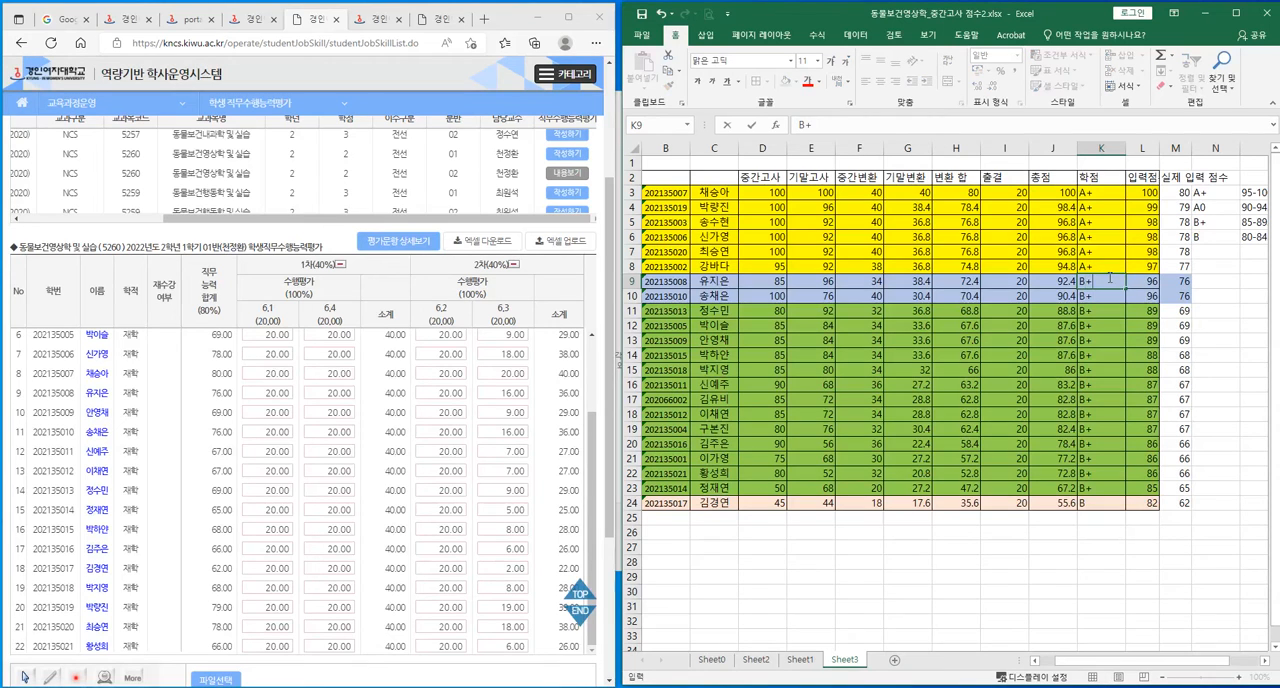
Set the actual input scores in M9 and M10 to 69.
{"action": "left_click", "coordinate": [1182, 284]}
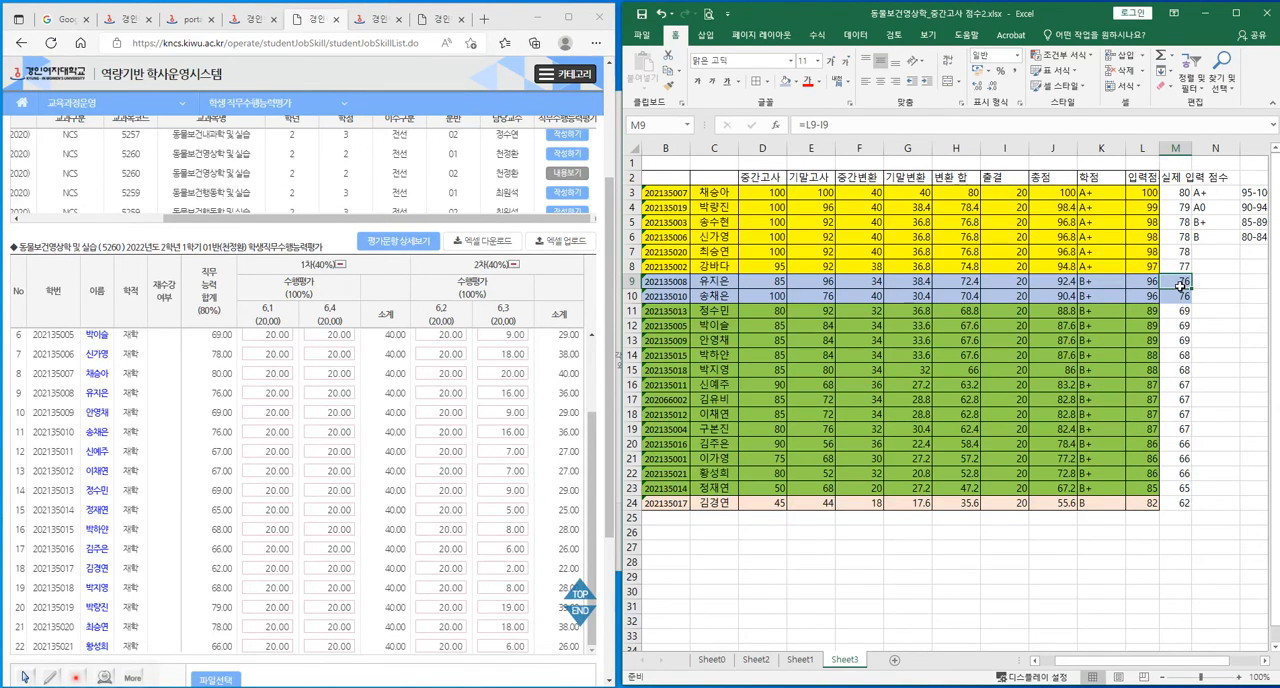
{"action": "type", "text": "69"}
{"action": "key", "text": "Return"}
{"action": "type", "text": "69"}
{"action": "key", "text": "Return"}
{"action": "key", "text": "Return"}
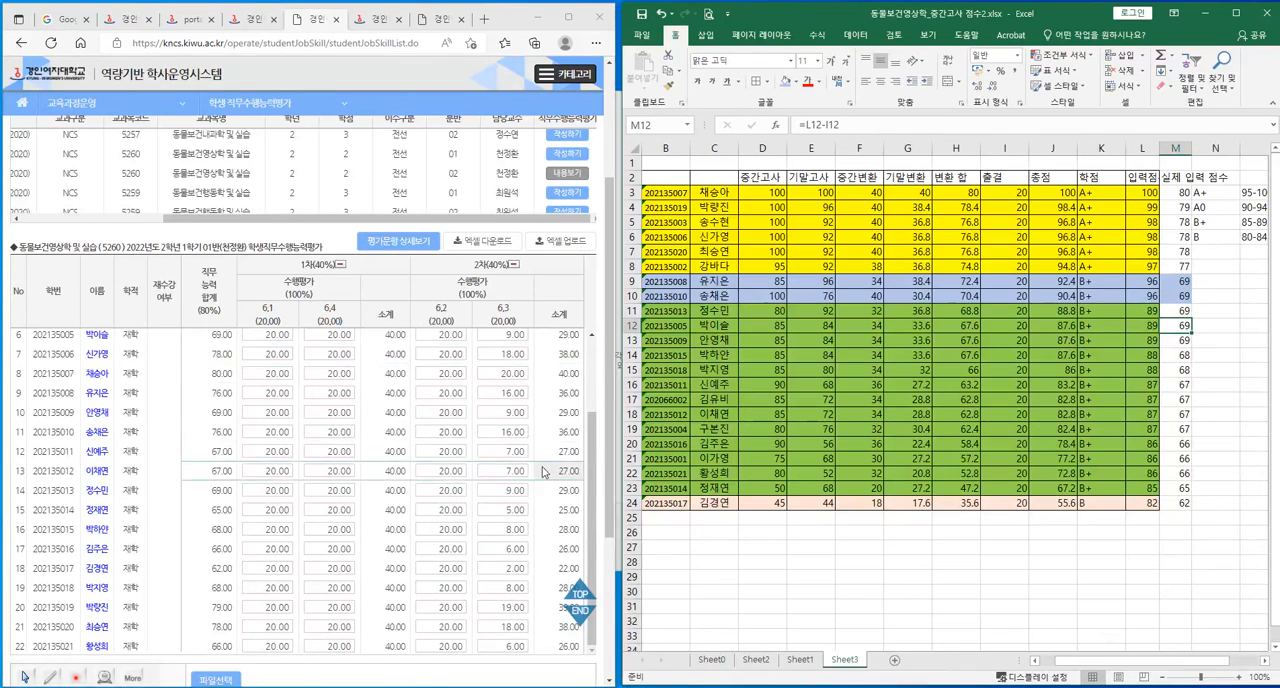
Change the item 6.3 score to 9 for the students numbered 9 and 11 in the evaluation system.
{"action": "scroll", "coordinate": [303, 466], "scroll_direction": "up", "scroll_amount": 2}
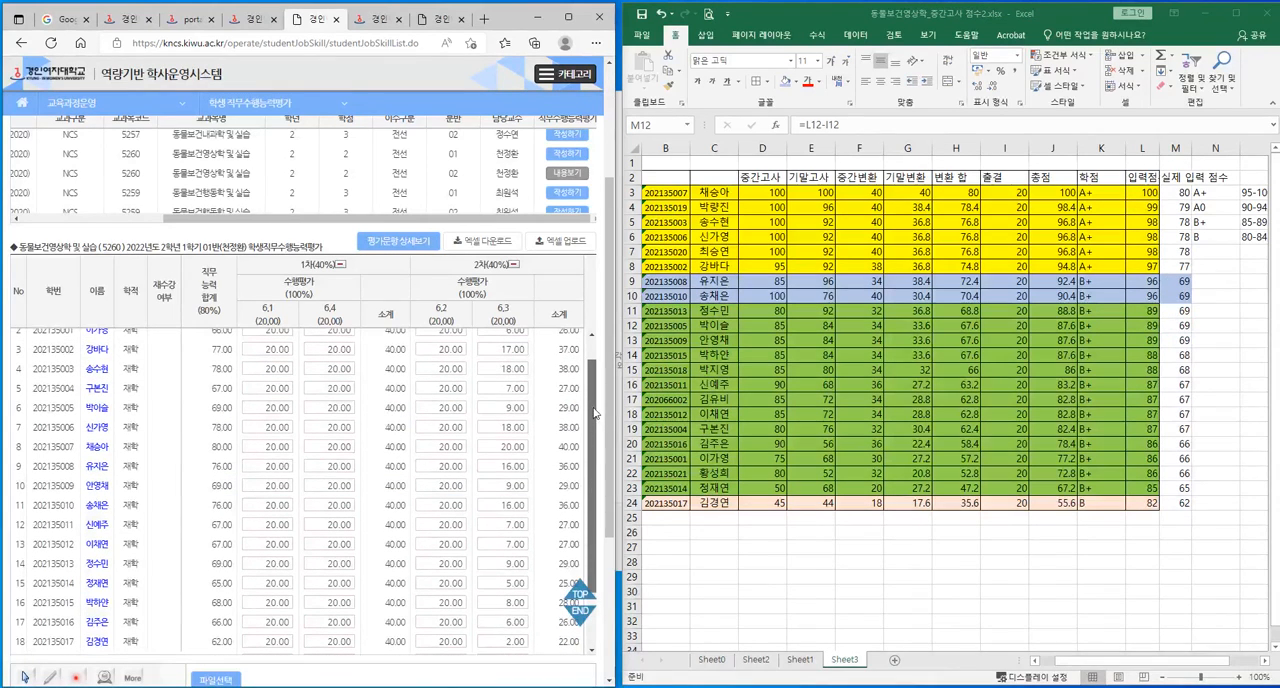
{"action": "double_click", "coordinate": [522, 466]}
{"action": "type", "text": "9"}
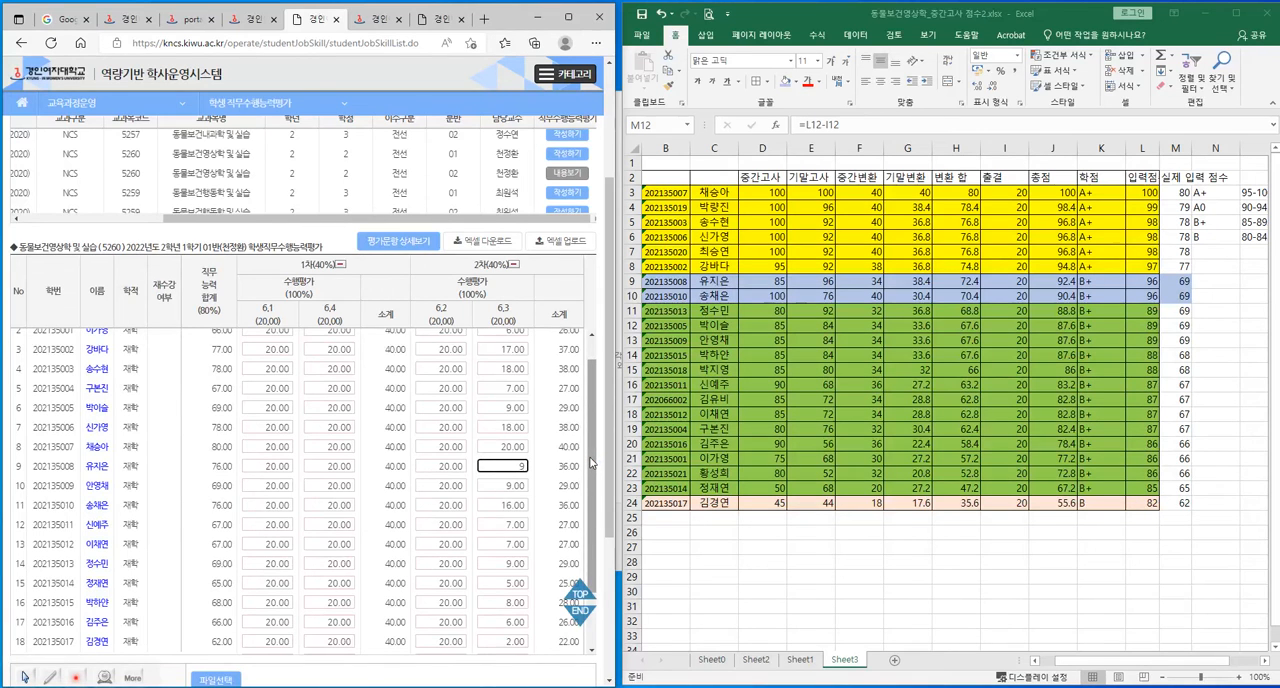
{"action": "double_click", "coordinate": [505, 505]}
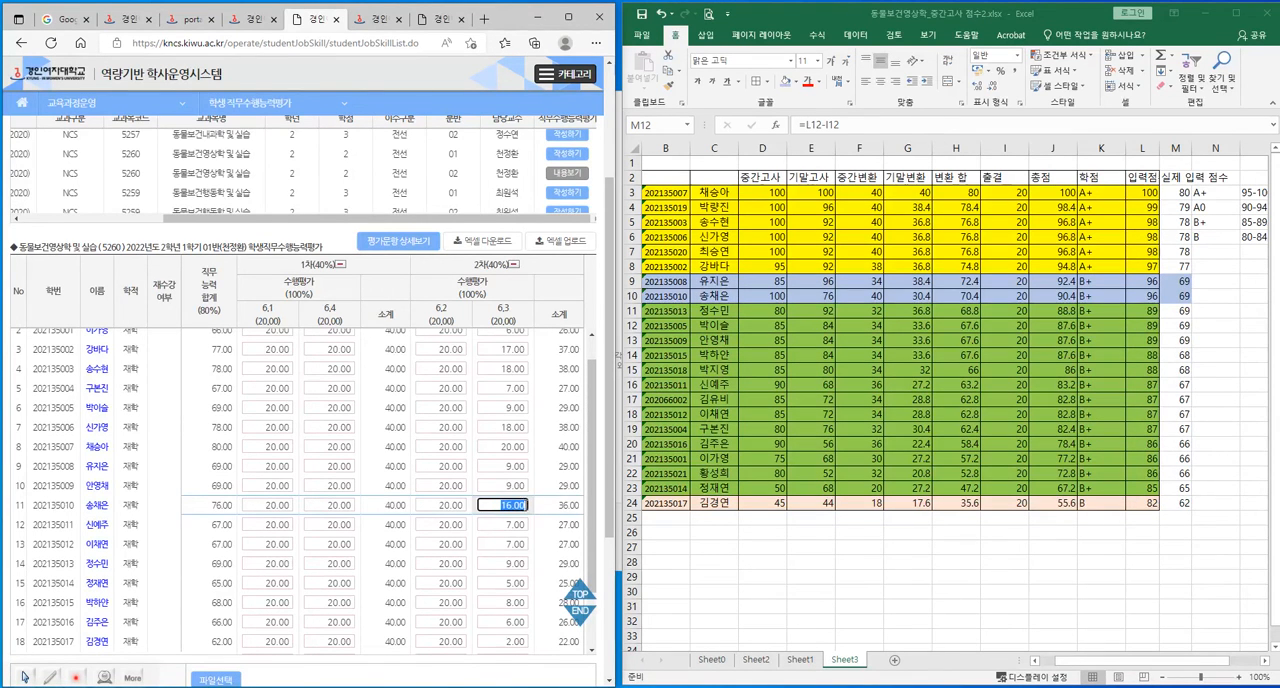
{"action": "type", "text": "9"}
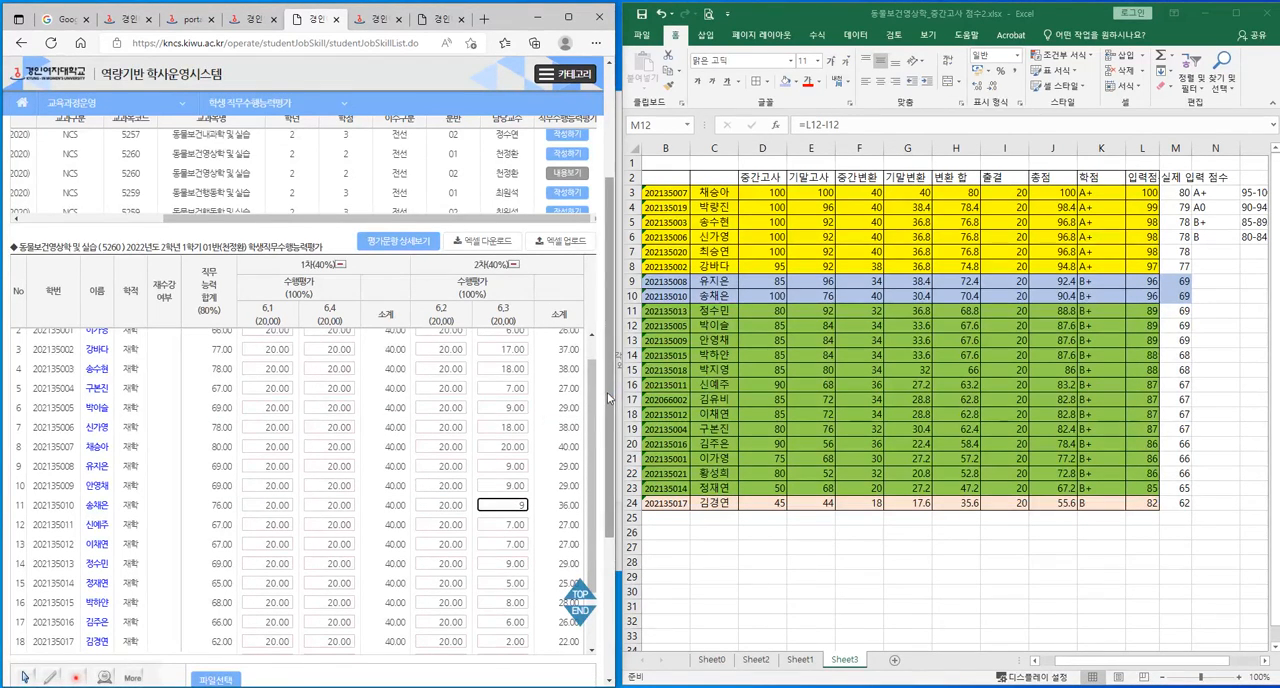
Maximize the evaluation system's browser window and examine all students' item scores for class 01.
{"action": "left_click_drag", "start_coordinate": [606, 398], "coordinate": [604, 483]}
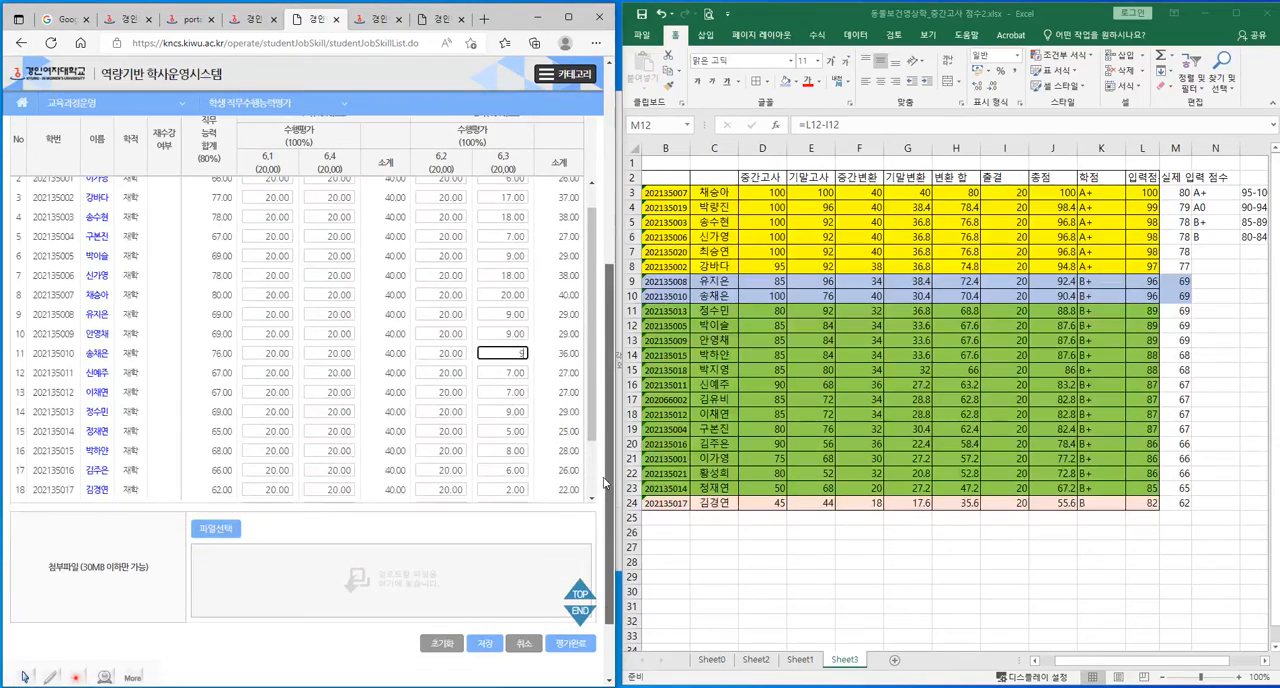
{"action": "left_click", "coordinate": [568, 18]}
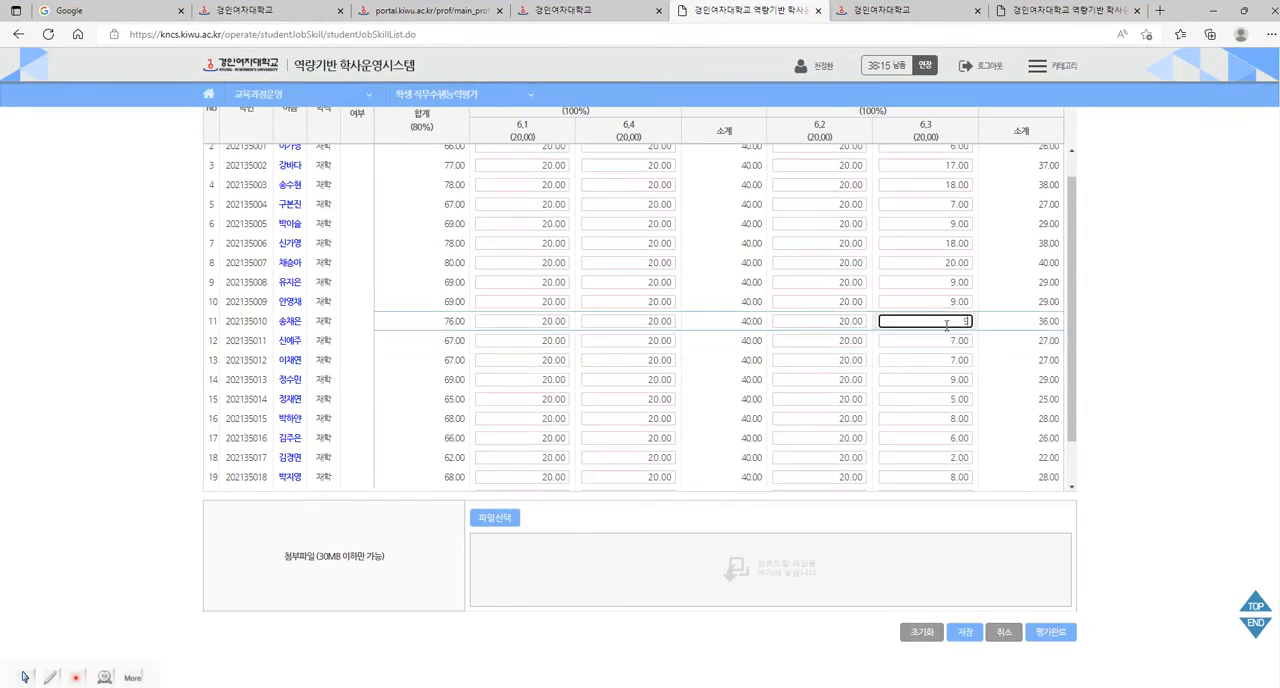
{"action": "scroll", "coordinate": [995, 370], "scroll_direction": "up", "scroll_amount": 5}
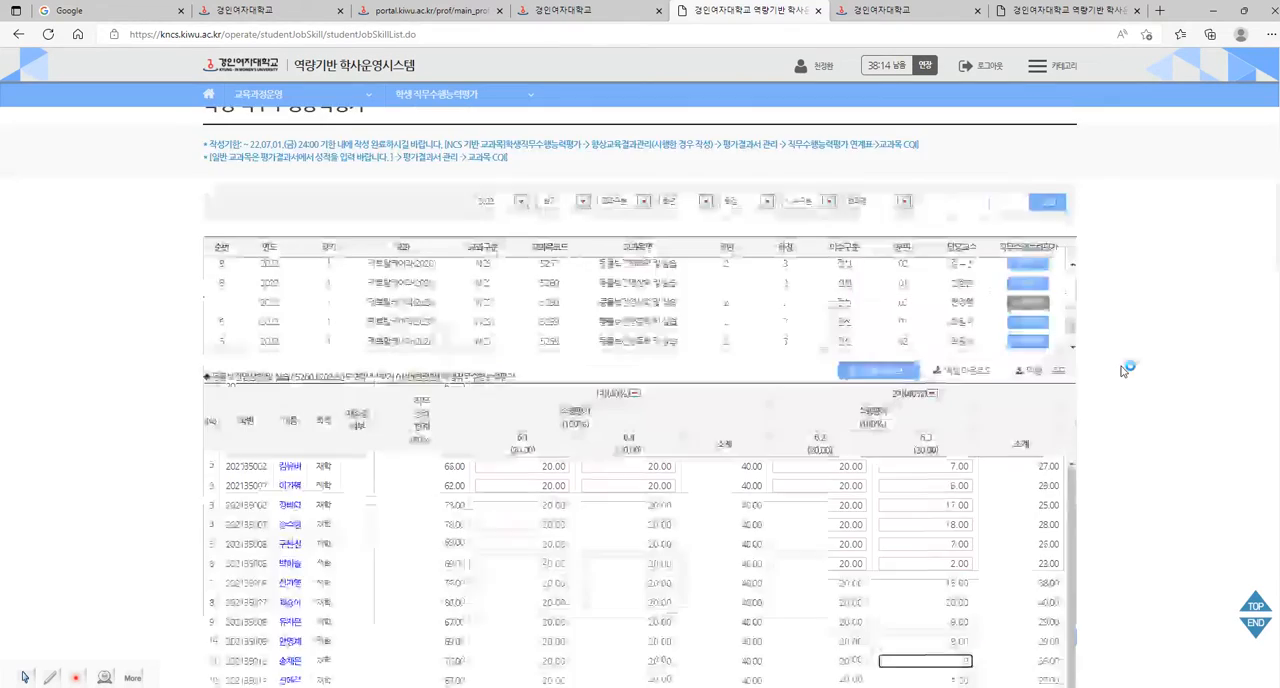
{"action": "scroll", "coordinate": [1164, 378], "scroll_direction": "down", "scroll_amount": 5}
{"action": "scroll", "coordinate": [1164, 378], "scroll_direction": "up", "scroll_amount": 5}
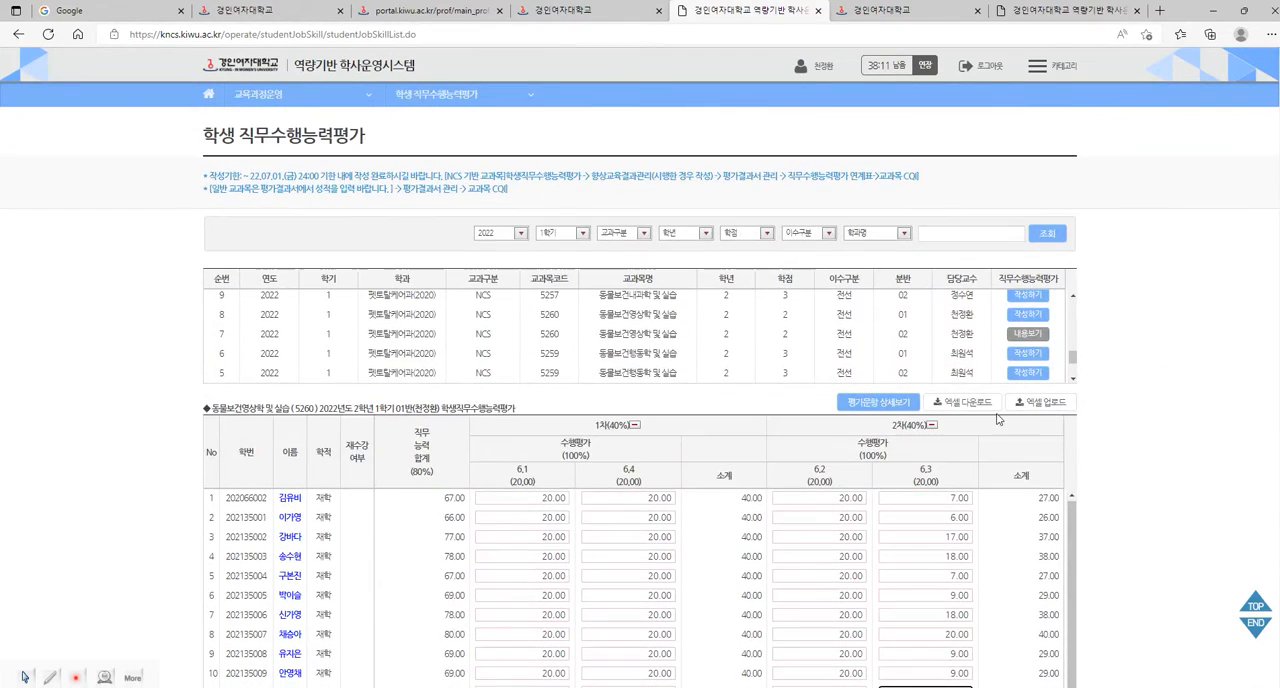
{"action": "scroll", "coordinate": [1010, 470], "scroll_direction": "down", "scroll_amount": 1}
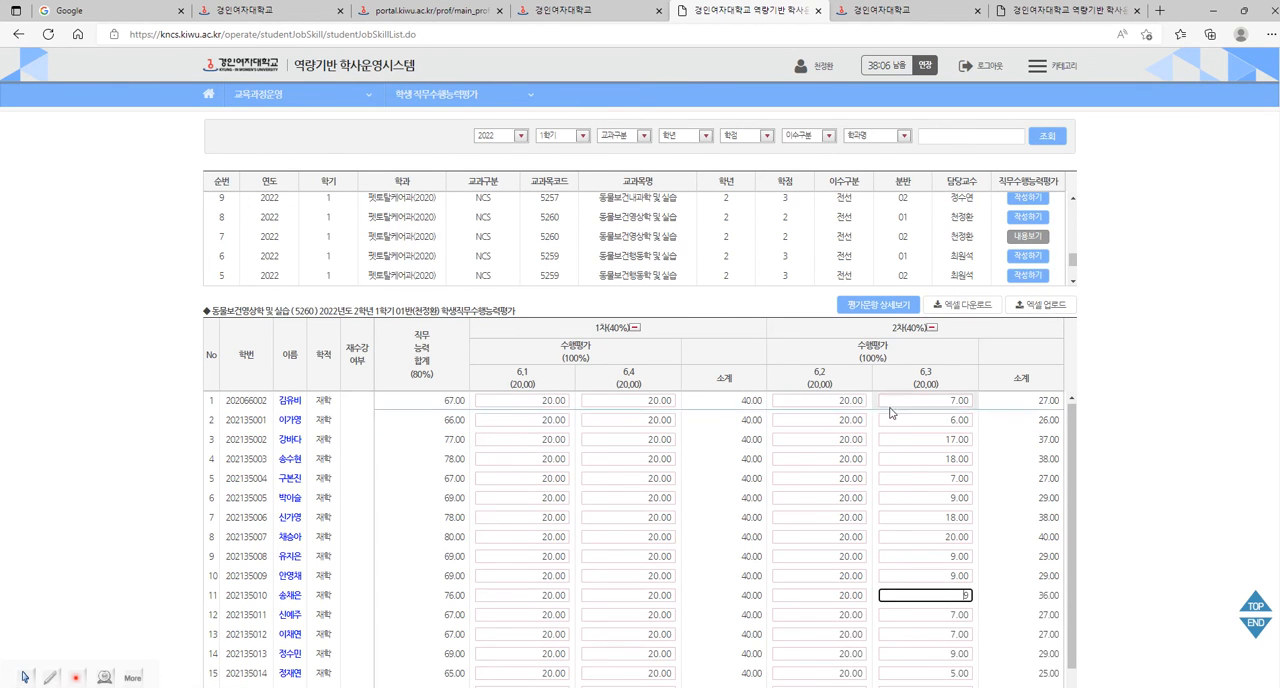
{"action": "scroll", "coordinate": [1118, 462], "scroll_direction": "down", "scroll_amount": 1}
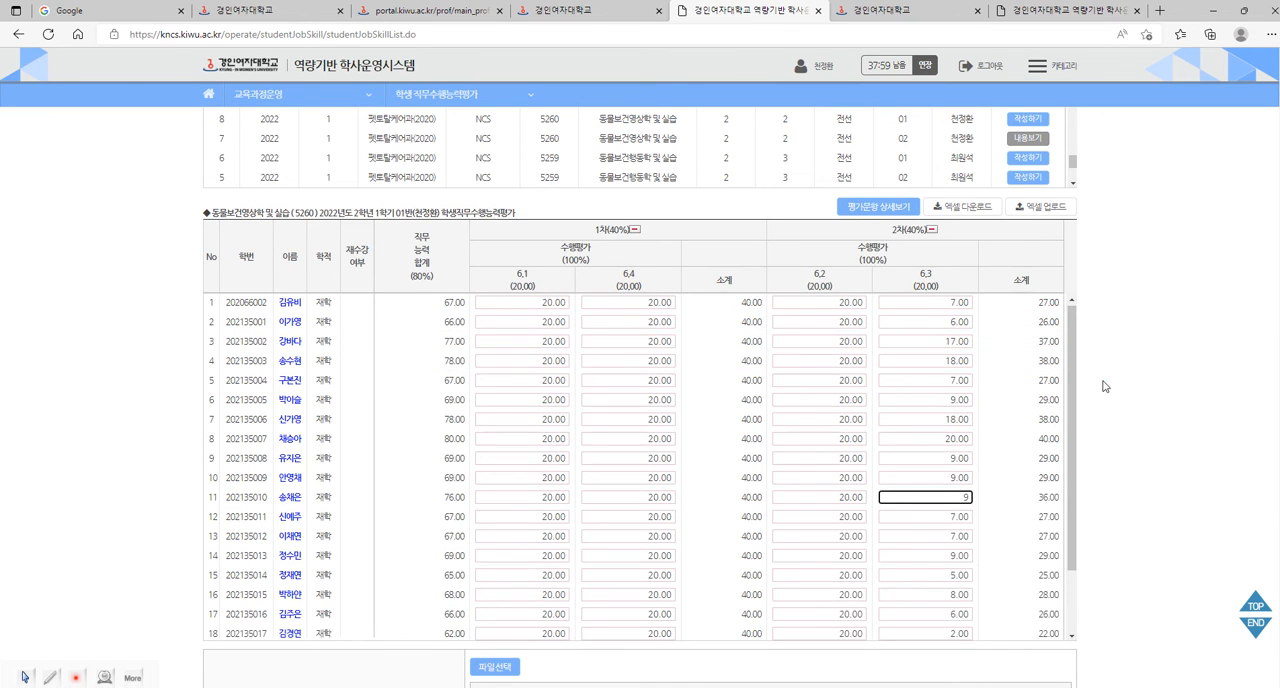
{"action": "scroll", "coordinate": [1108, 386], "scroll_direction": "down", "scroll_amount": 2}
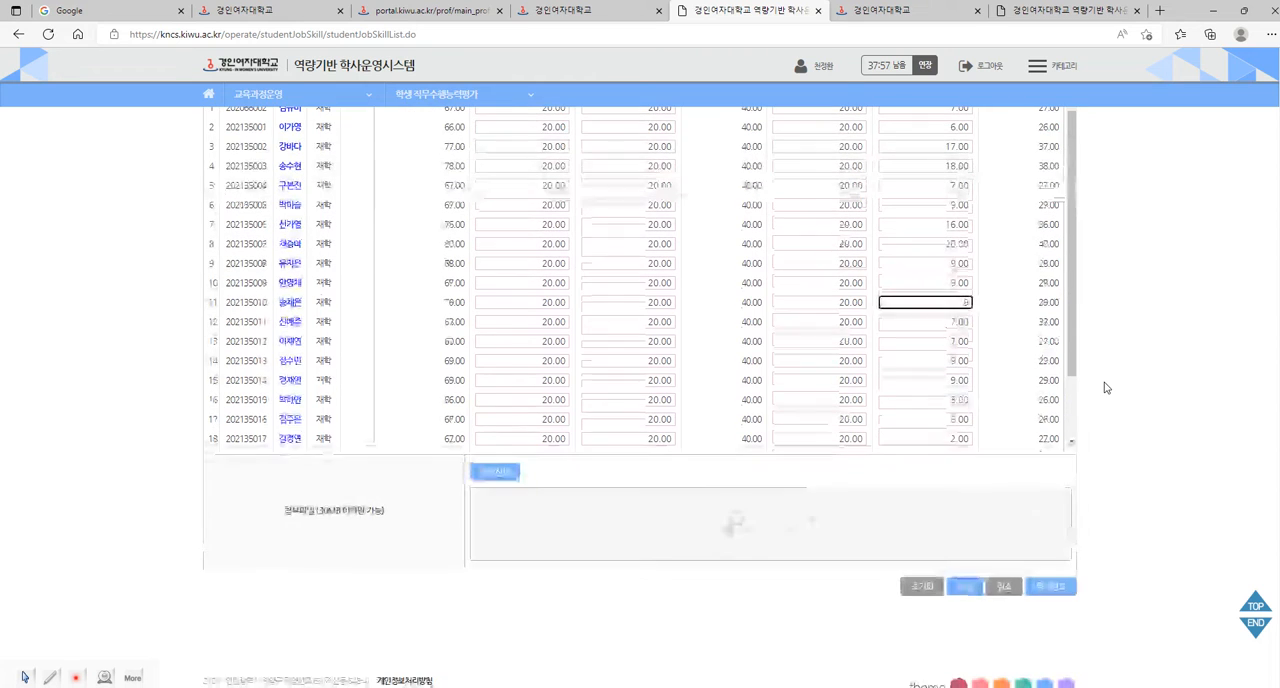
Save the class 01 scores and close the job-performance evaluation as complete, confirming the prompts.
{"action": "left_click", "coordinate": [965, 587]}
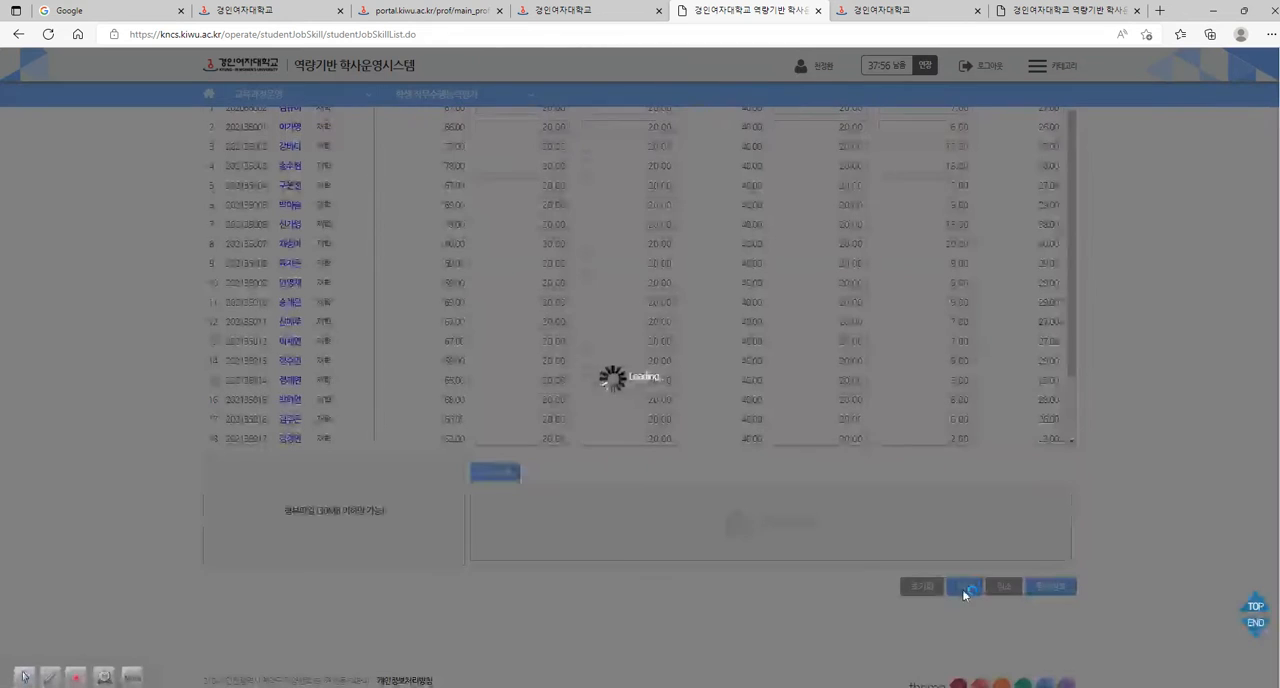
{"action": "left_click", "coordinate": [767, 108]}
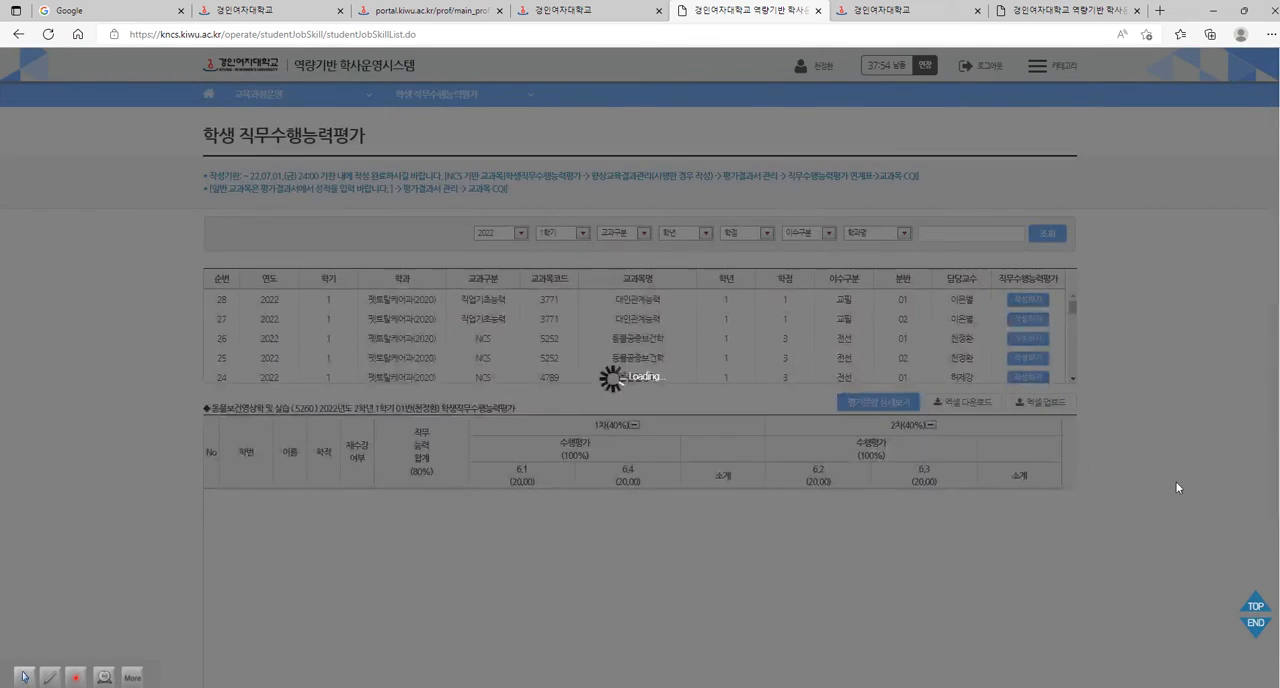
{"action": "scroll", "coordinate": [1172, 489], "scroll_direction": "down", "scroll_amount": 3}
{"action": "scroll", "coordinate": [1172, 489], "scroll_direction": "down", "scroll_amount": 1}
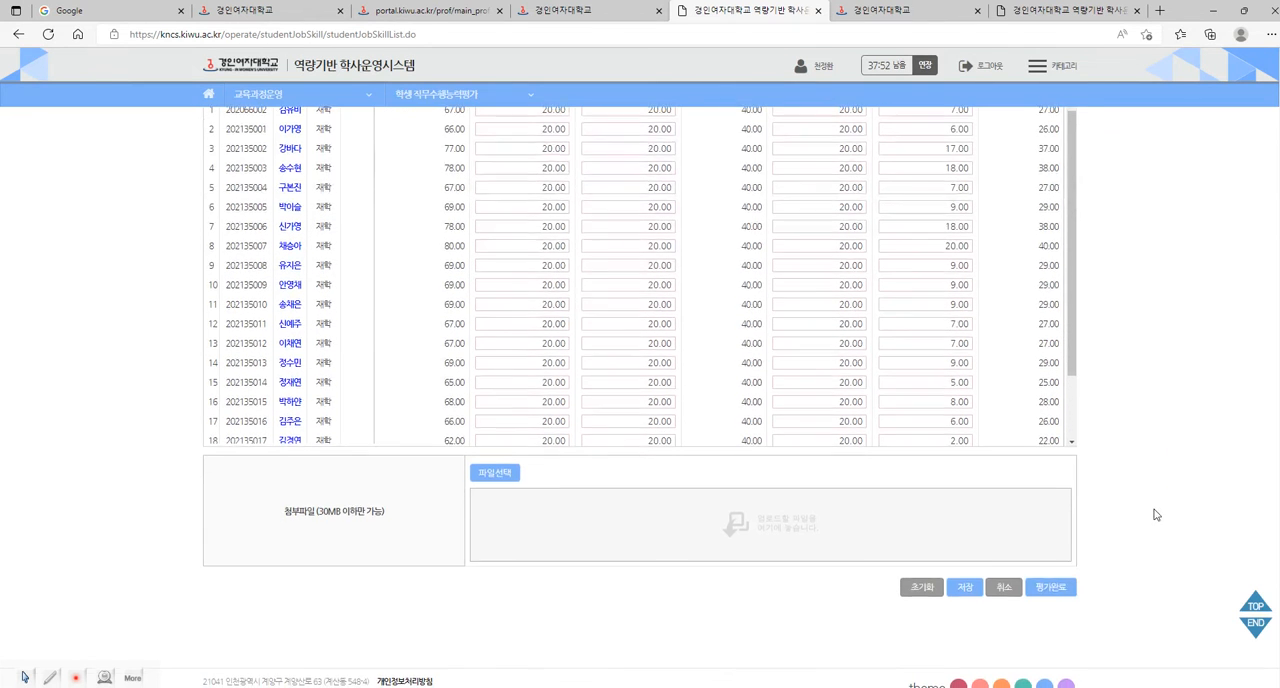
{"action": "left_click", "coordinate": [1052, 590]}
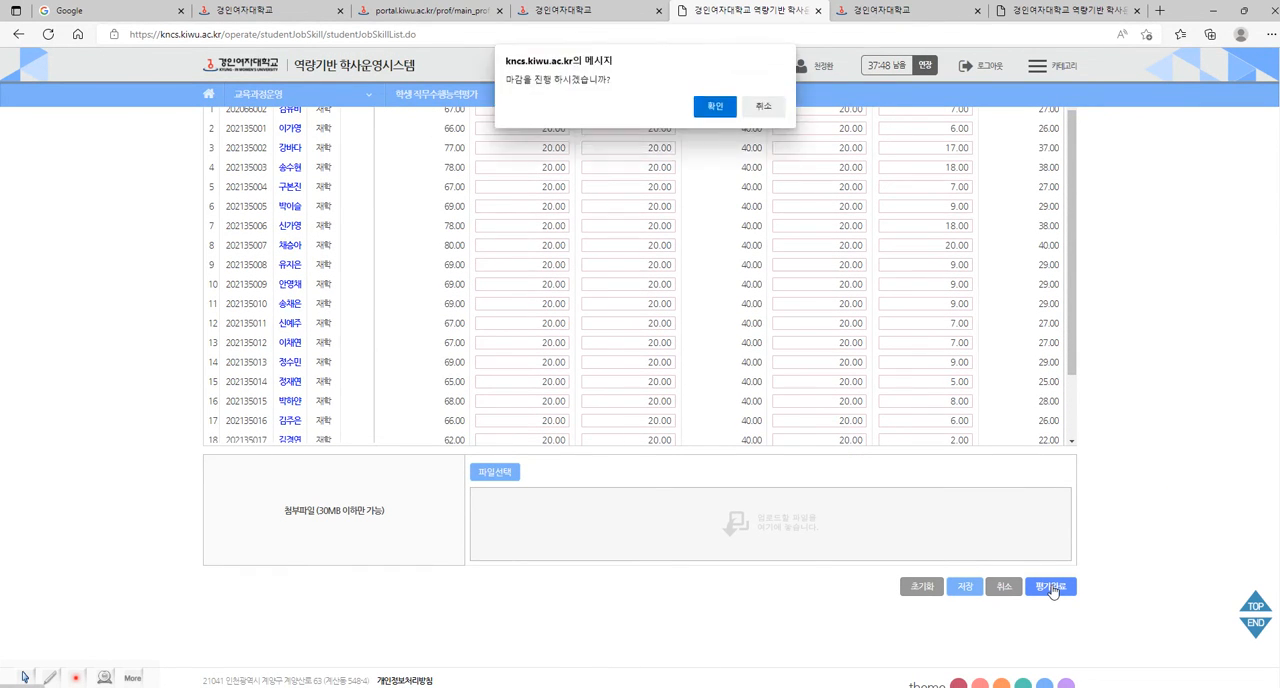
{"action": "left_click", "coordinate": [716, 107]}
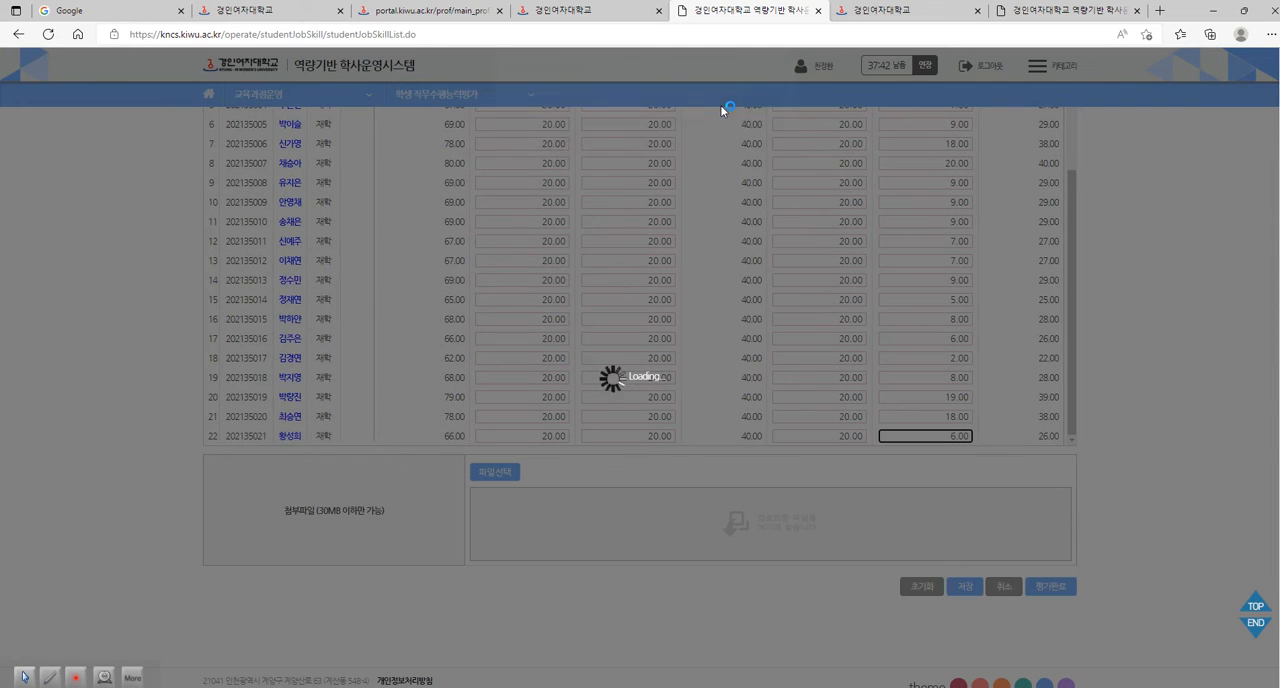
{"action": "left_click", "coordinate": [773, 112]}
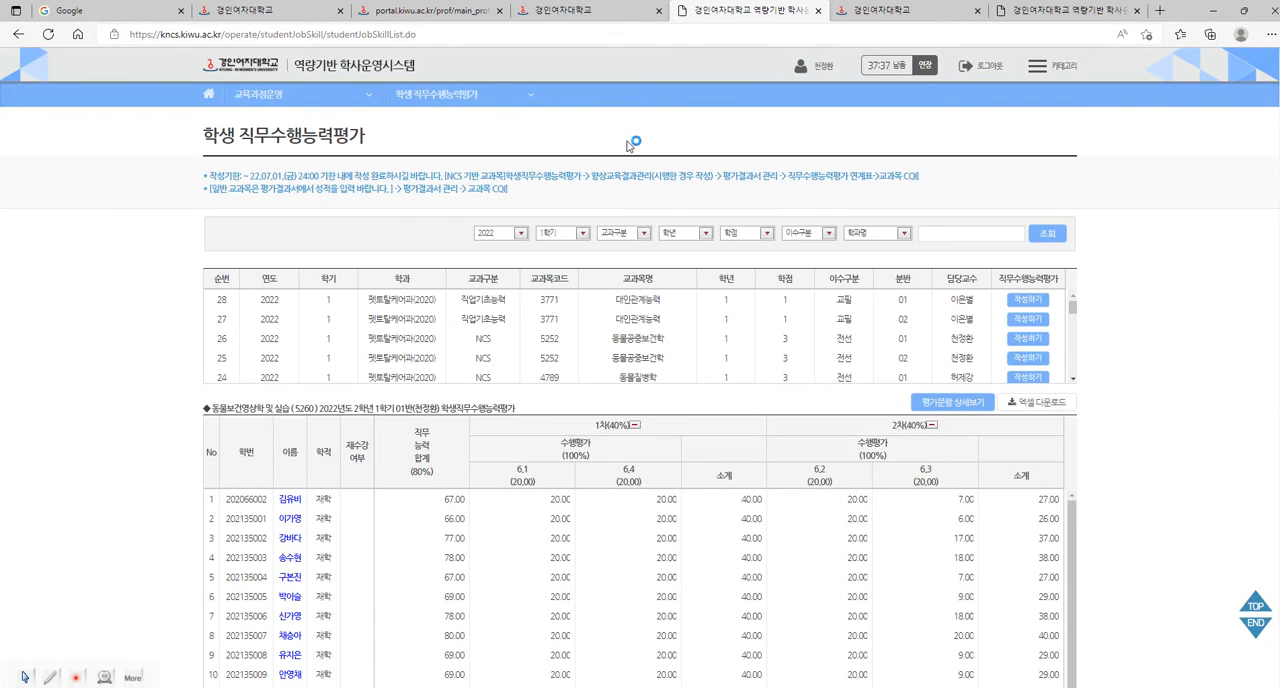
Close the evaluation page, reopen the academic system from the portal, and open the 평가결과서 관리 result for 동물보건영상학 및 실습 class 01.
{"action": "left_click", "coordinate": [819, 12]}
{"action": "left_click", "coordinate": [620, 12]}
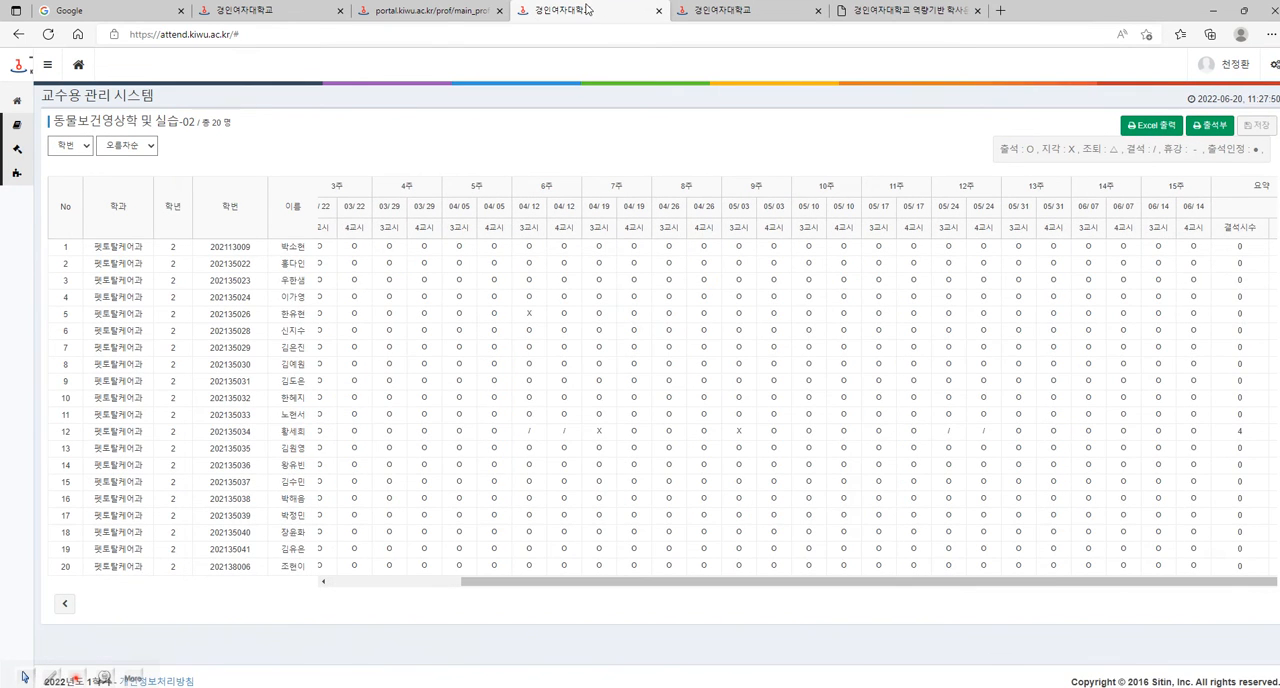
{"action": "left_click", "coordinate": [432, 12]}
{"action": "left_click", "coordinate": [432, 84]}
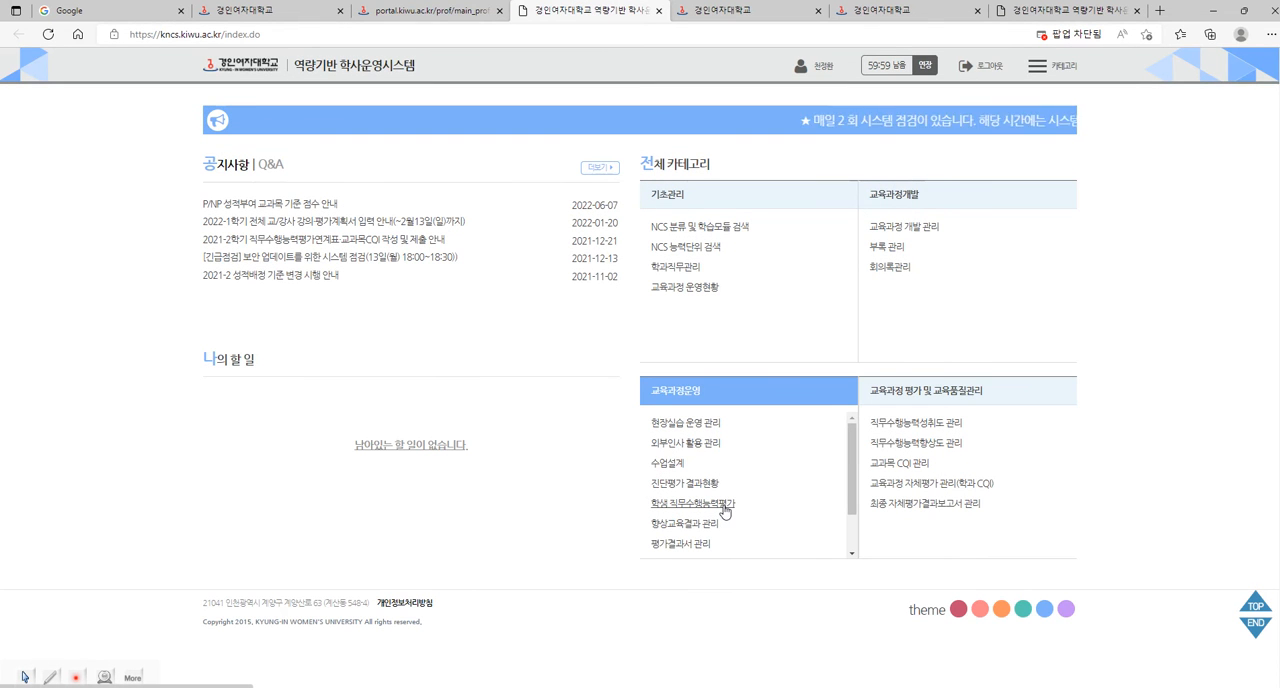
{"action": "left_click", "coordinate": [727, 512]}
{"action": "scroll", "coordinate": [800, 505], "scroll_direction": "down", "scroll_amount": 1}
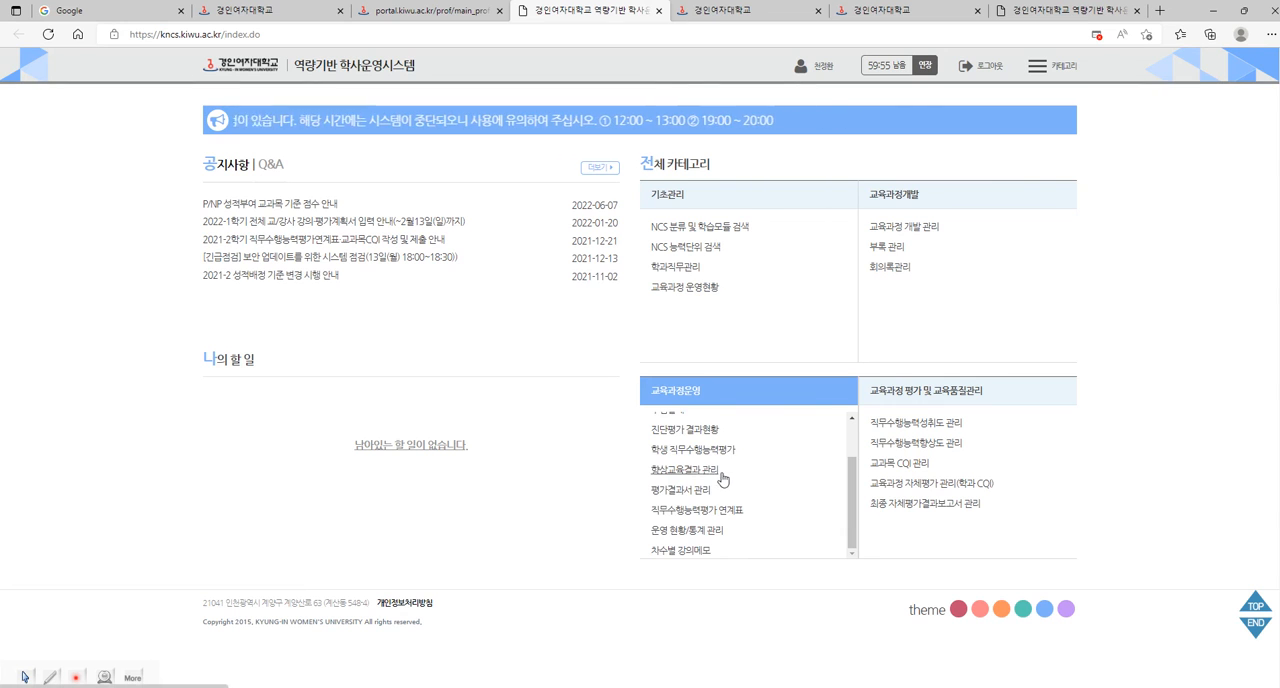
{"action": "left_click", "coordinate": [697, 492]}
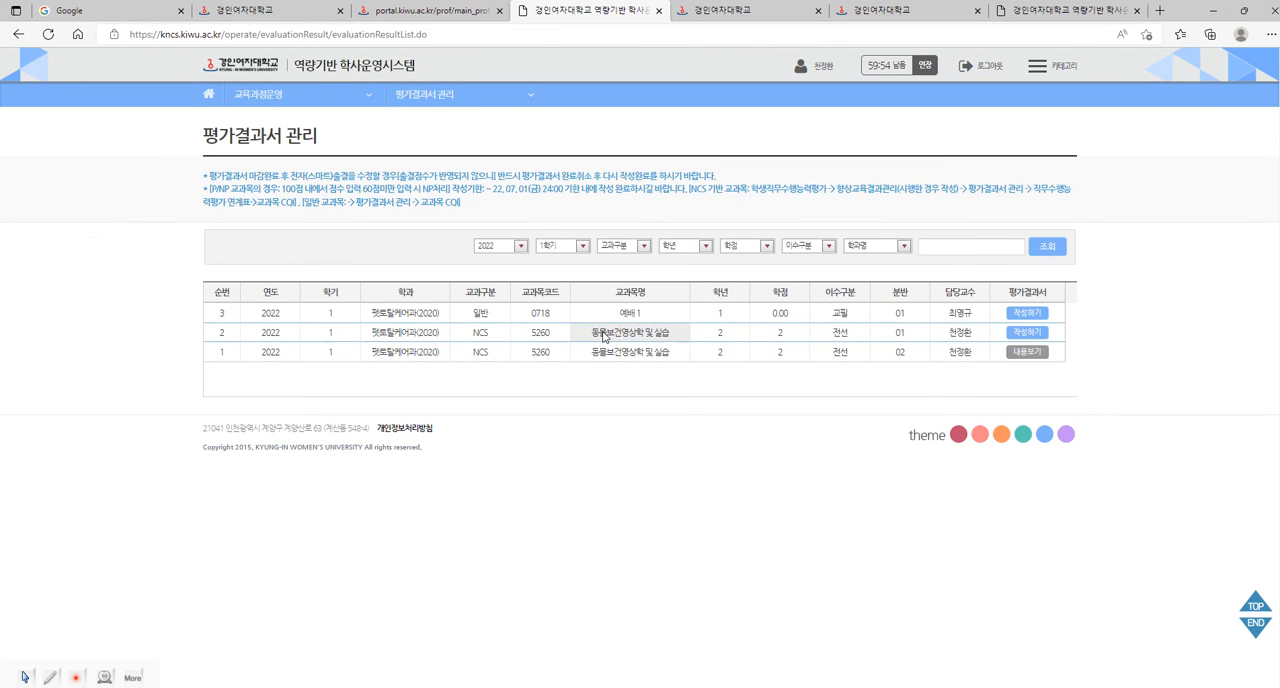
{"action": "left_click", "coordinate": [1022, 333]}
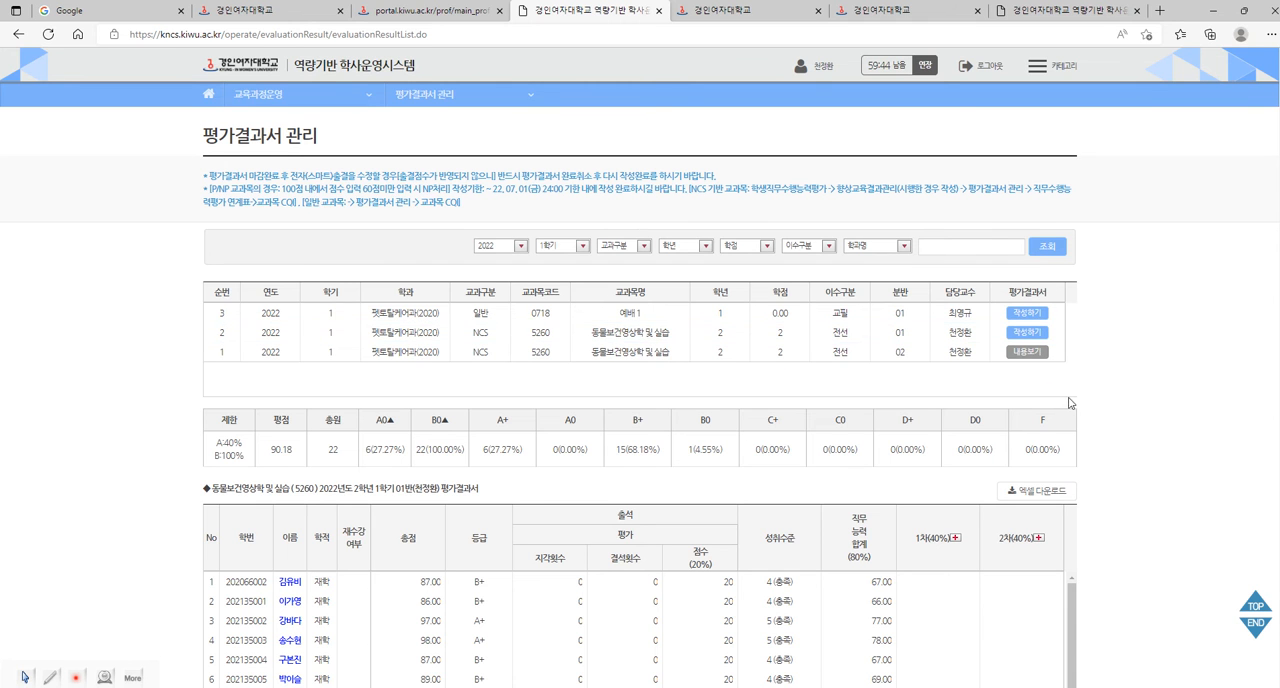
Review the class 01 grade distribution, totals, grades and attendance scores, and bring up the Excel score sheet for comparison.
{"action": "left_click_drag", "start_coordinate": [496, 189], "coordinate": [546, 189]}
{"action": "left_click", "coordinate": [1186, 429]}
{"action": "scroll", "coordinate": [1152, 441], "scroll_direction": "down", "scroll_amount": 1}
{"action": "scroll", "coordinate": [1152, 441], "scroll_direction": "down", "scroll_amount": 2}
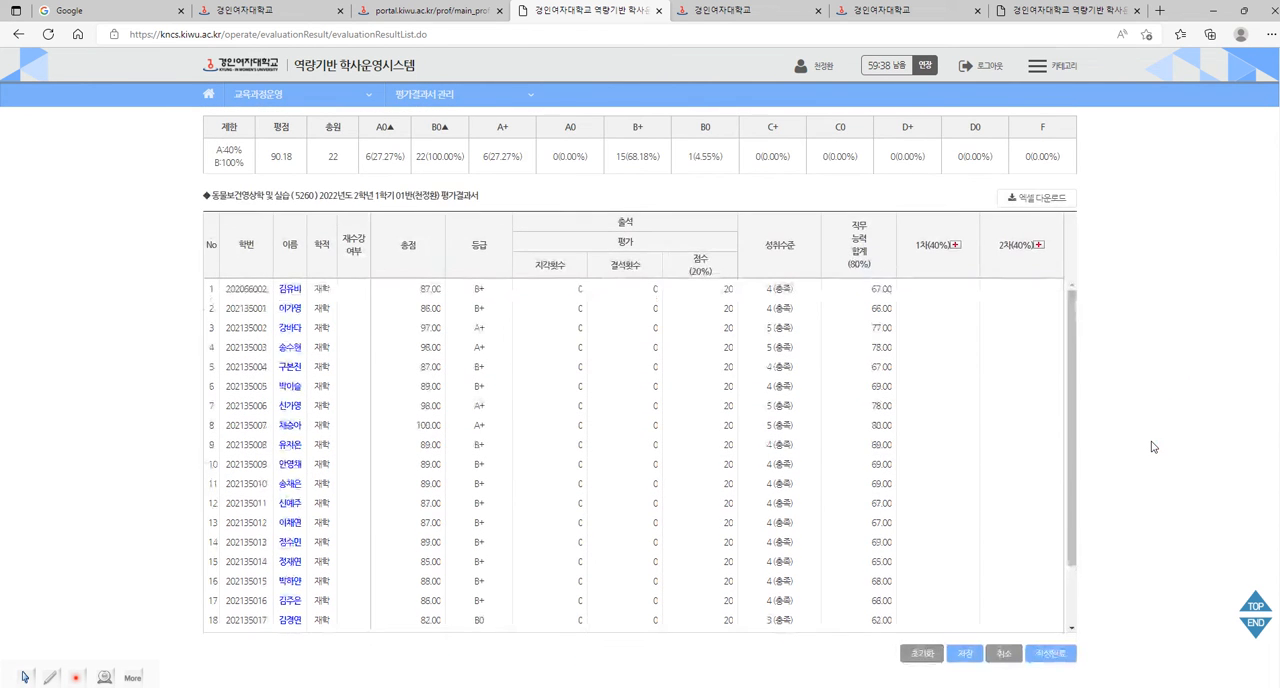
{"action": "mouse_move", "coordinate": [380, 687]}
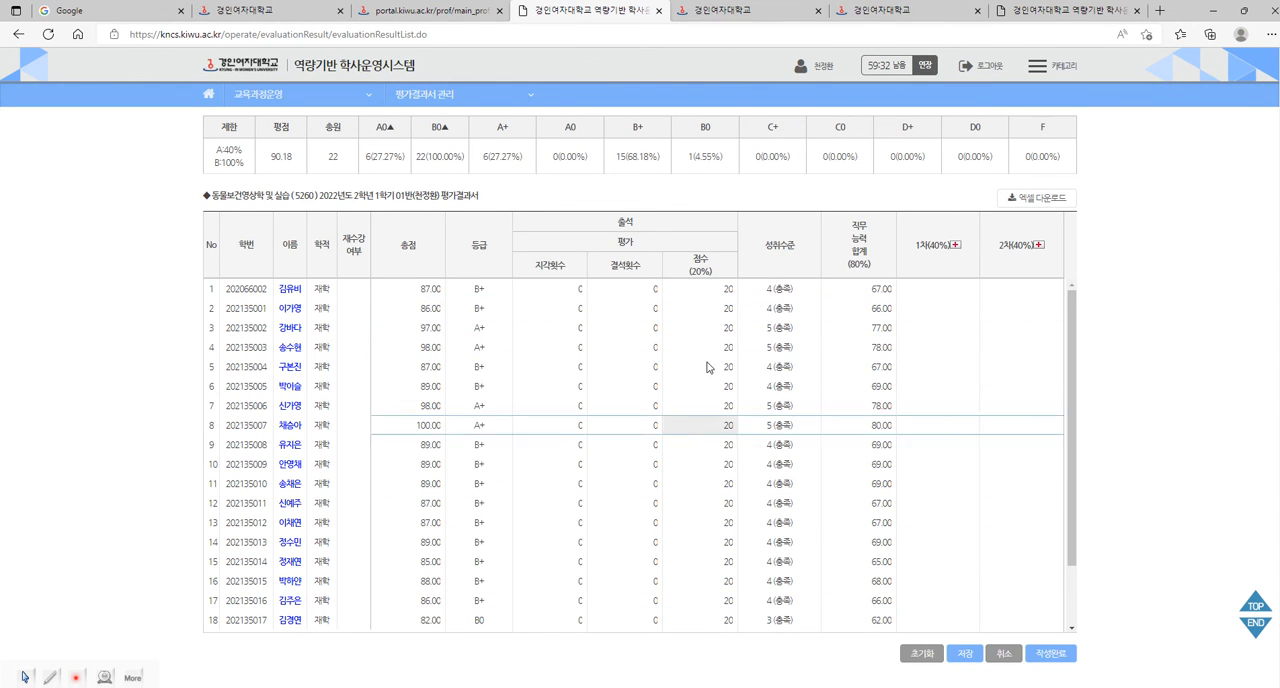
{"action": "left_click_drag", "start_coordinate": [1073, 320], "coordinate": [1085, 420]}
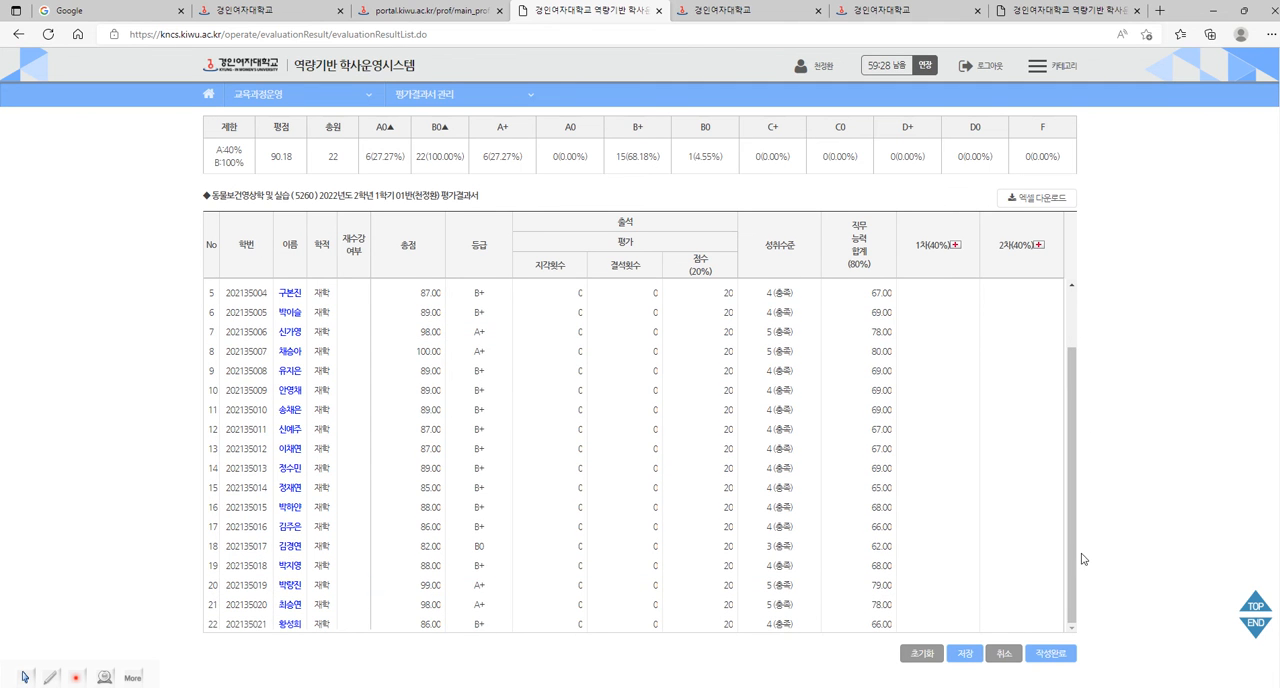
{"action": "left_click_drag", "start_coordinate": [1075, 551], "coordinate": [1074, 471]}
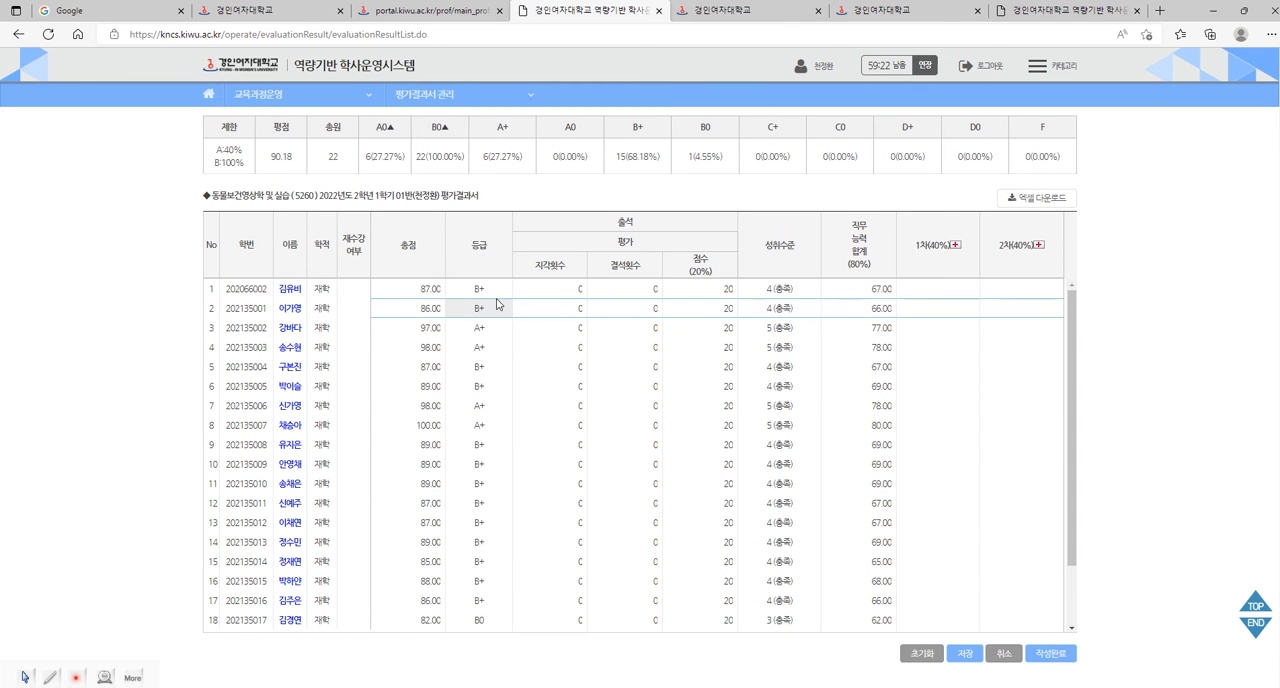
{"action": "left_click_drag", "start_coordinate": [1074, 312], "coordinate": [1076, 334]}
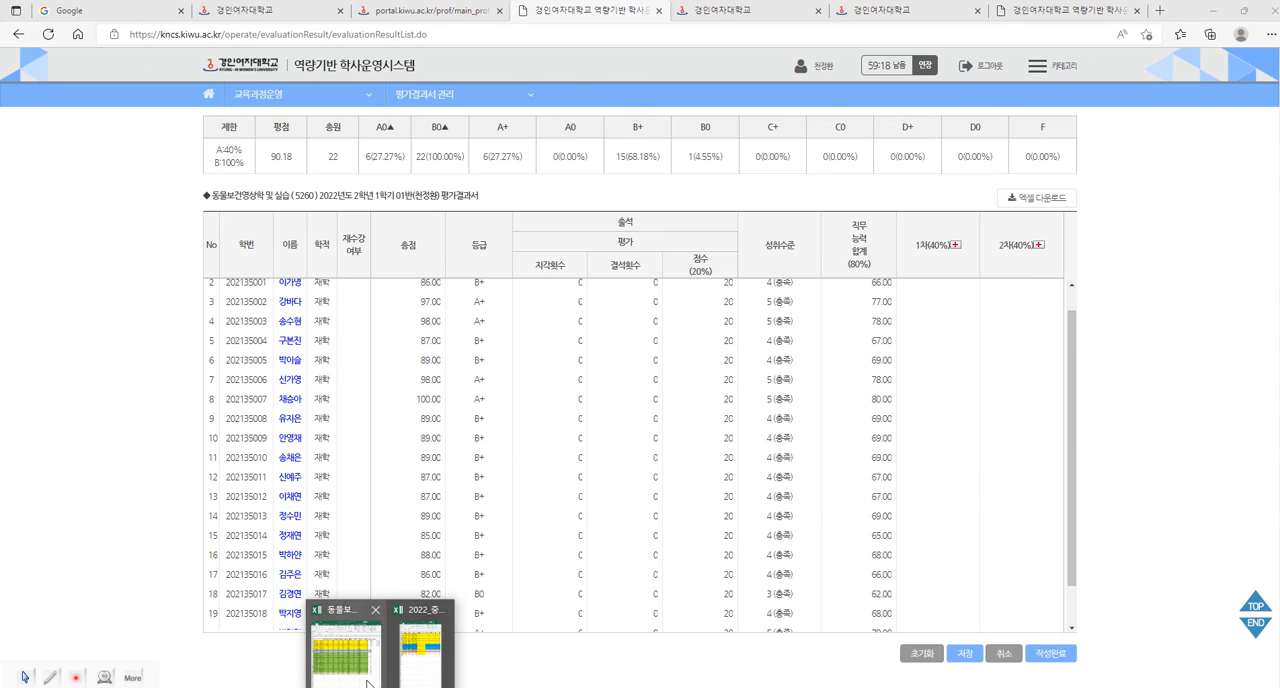
{"action": "left_click", "coordinate": [446, 662]}
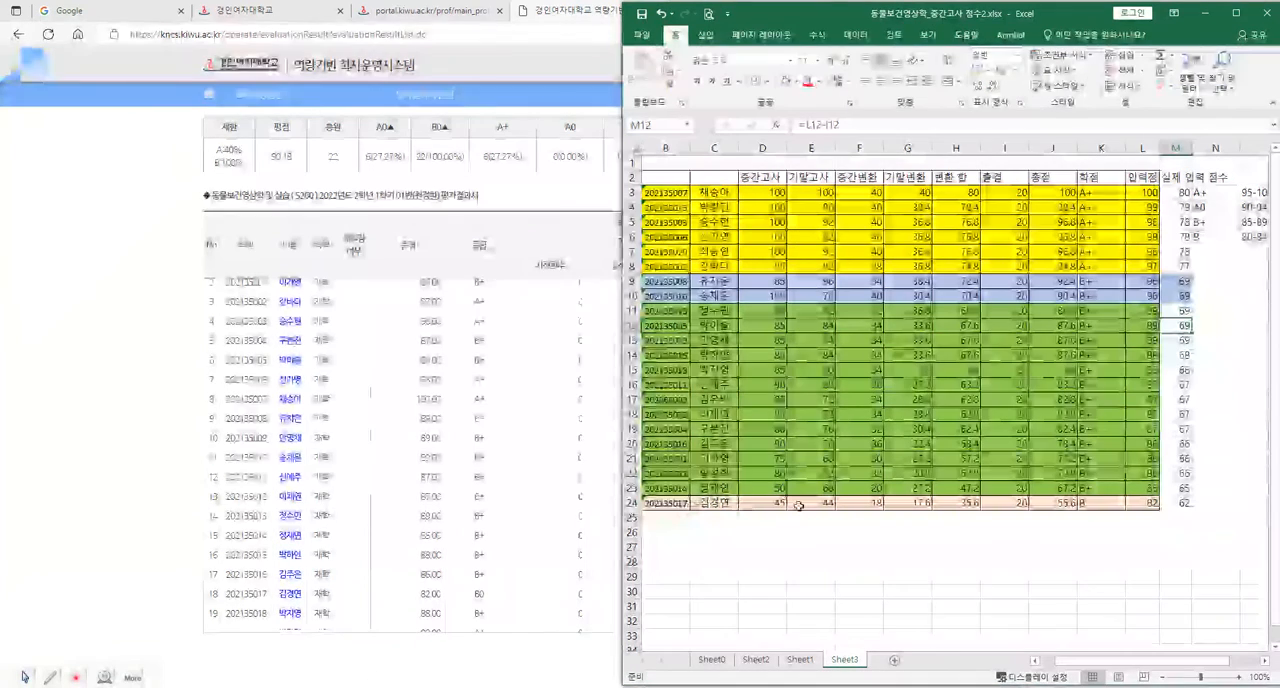
Compare the class 01 grade limits and the A0-and-above and B0-and-above ratios with the grades in the Excel score sheet.
{"action": "left_click", "coordinate": [389, 673]}
{"action": "left_click", "coordinate": [463, 595]}
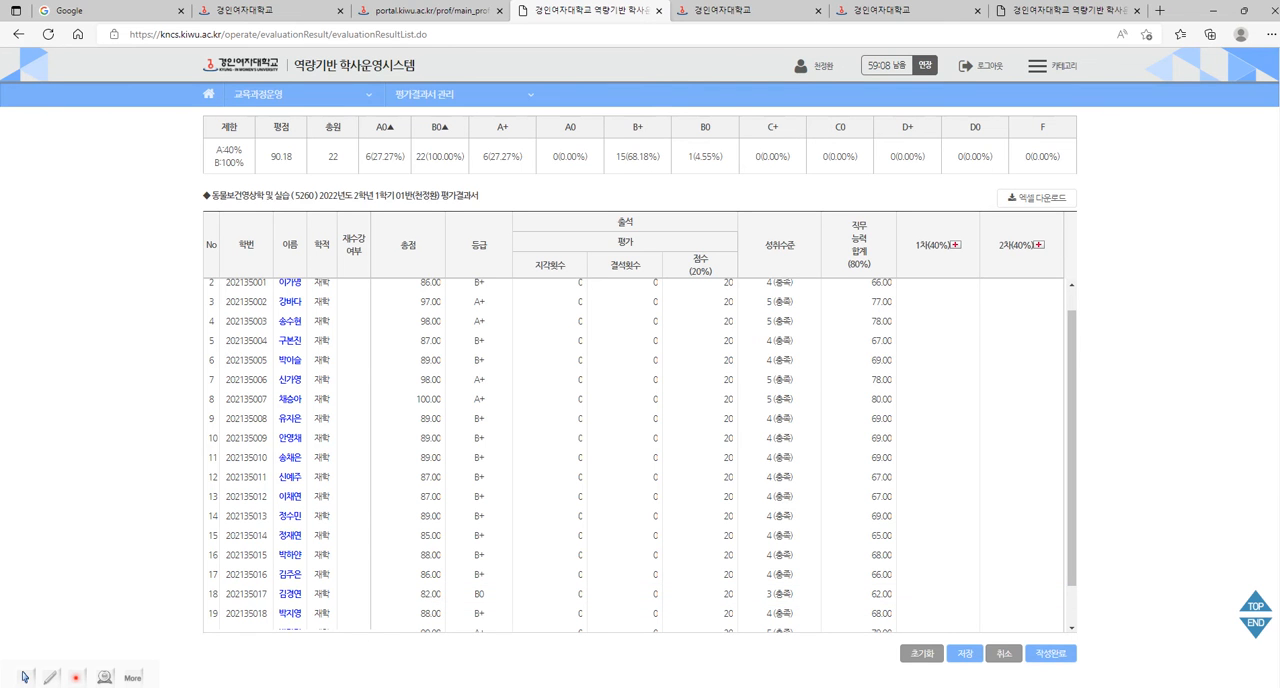
{"action": "left_click", "coordinate": [344, 655]}
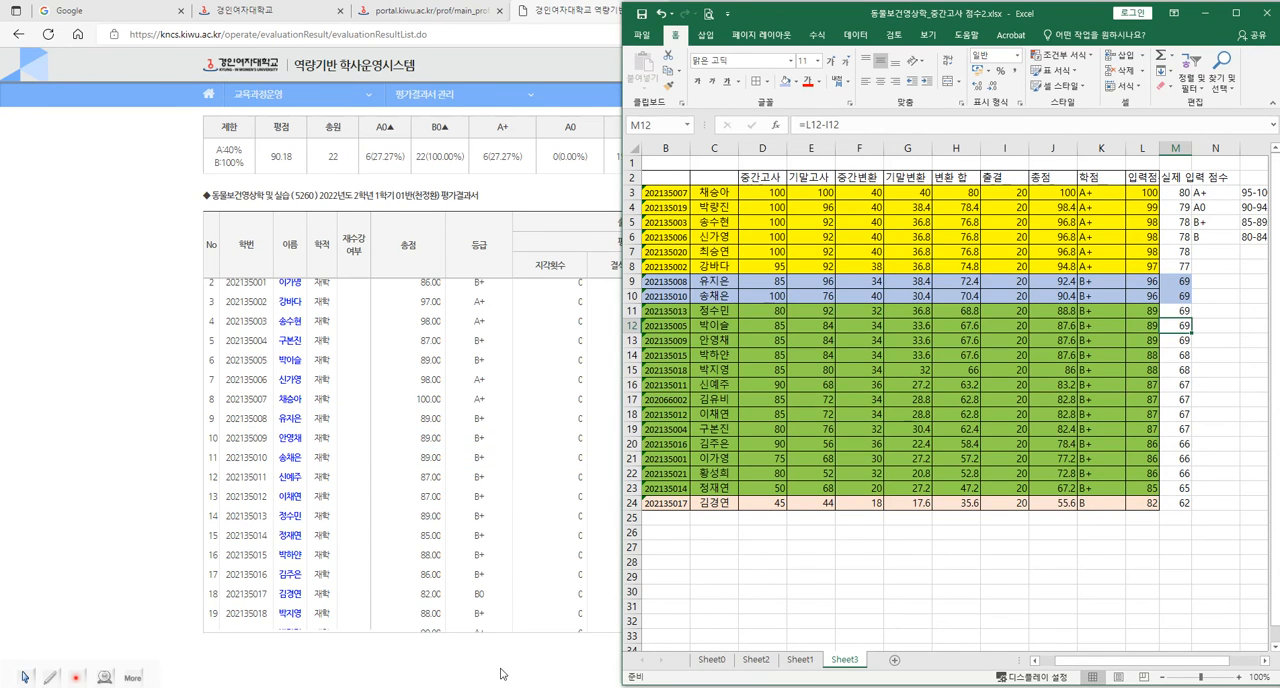
{"action": "left_click", "coordinate": [486, 460]}
{"action": "scroll", "coordinate": [516, 638], "scroll_direction": "up", "scroll_amount": 1}
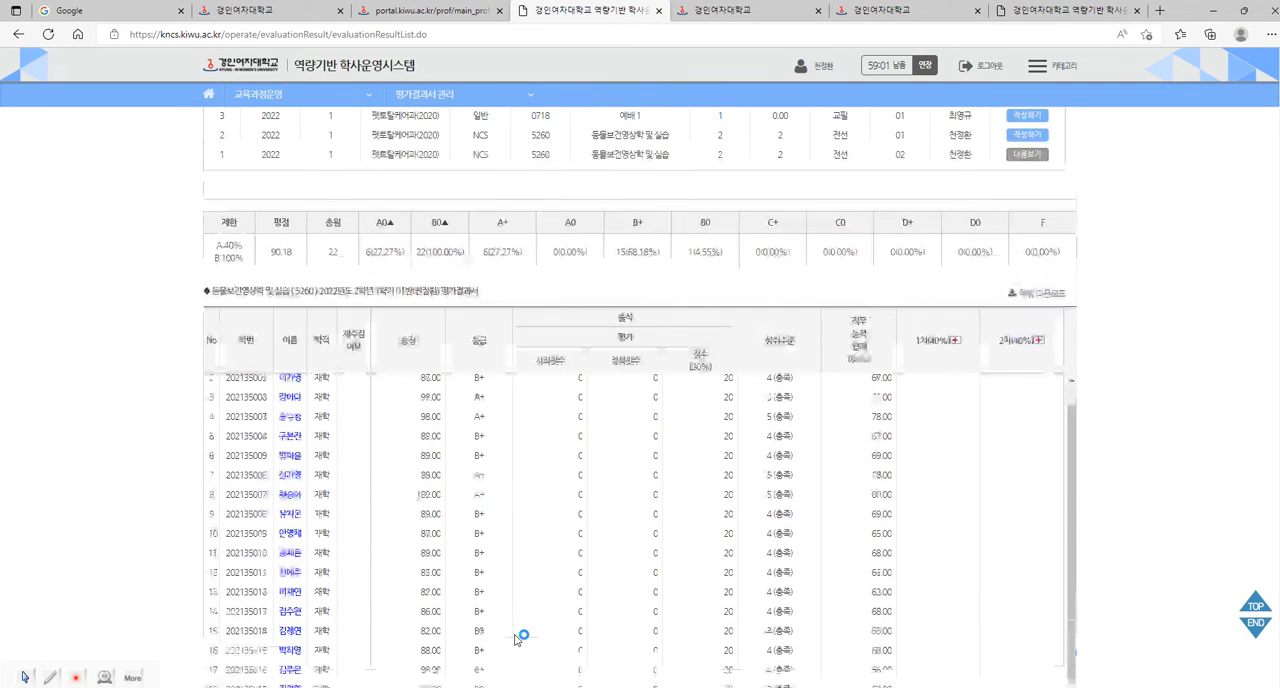
{"action": "left_click_drag", "start_coordinate": [216, 248], "coordinate": [246, 264]}
{"action": "left_click", "coordinate": [244, 271]}
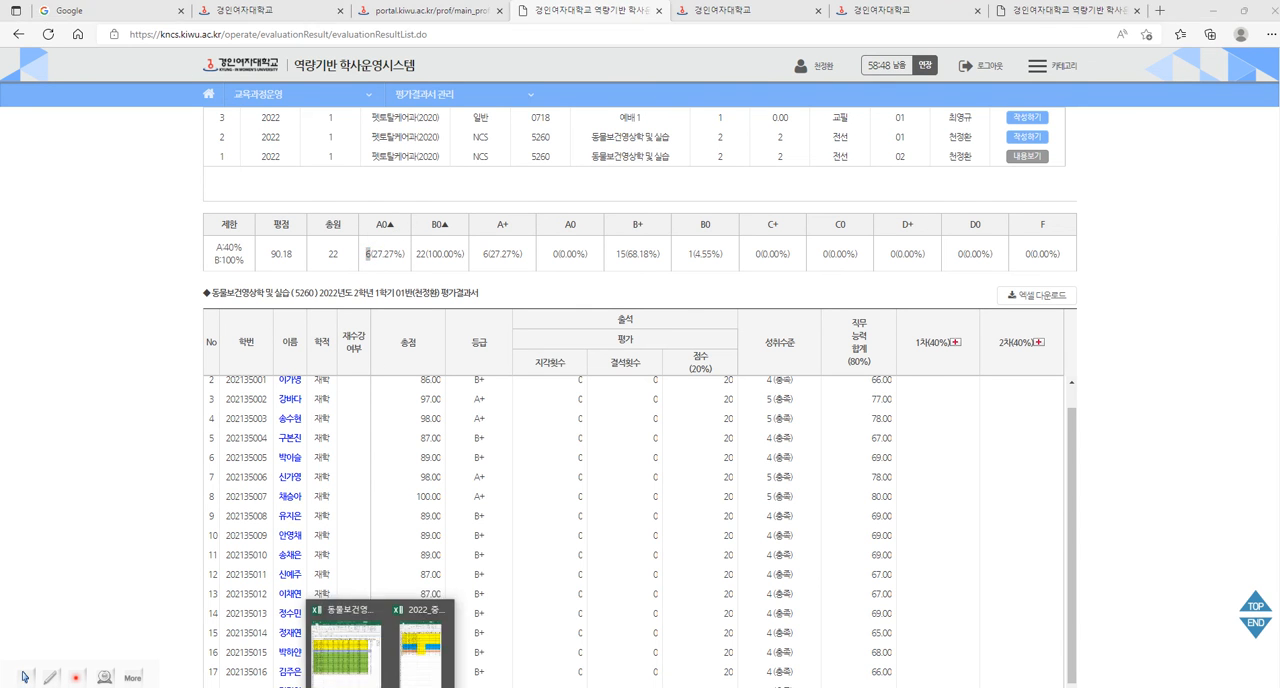
{"action": "left_click", "coordinate": [451, 619]}
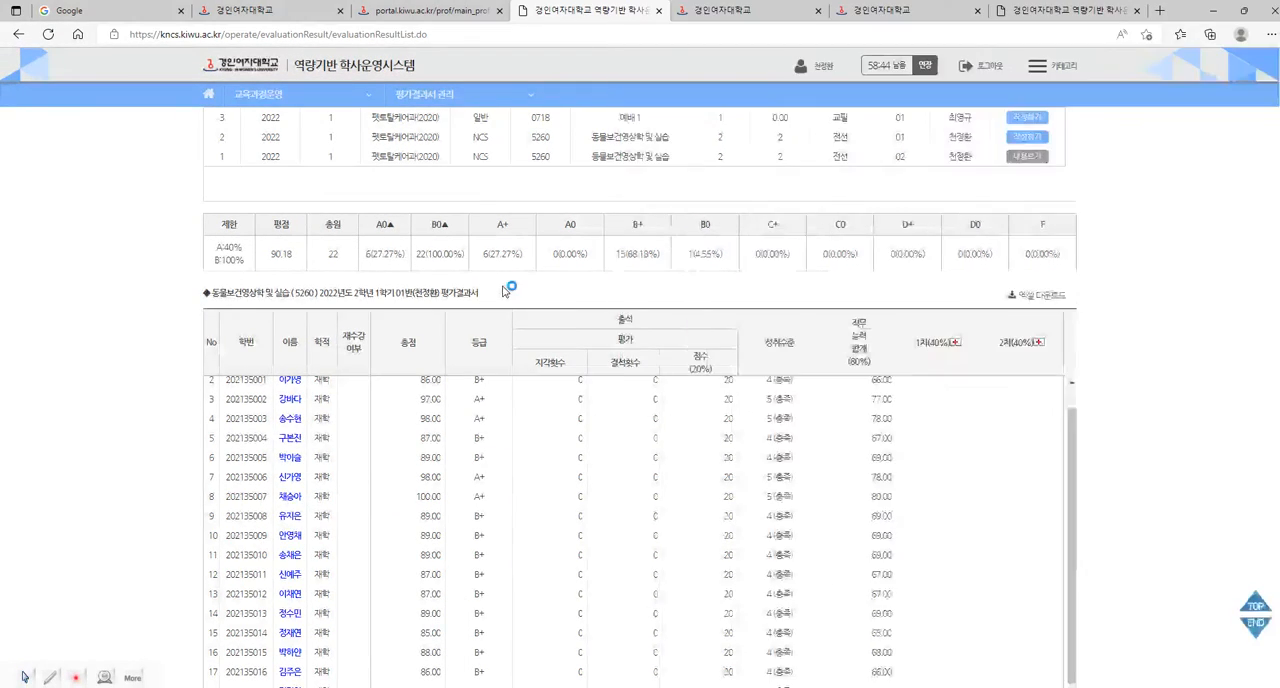
{"action": "left_click", "coordinate": [506, 285]}
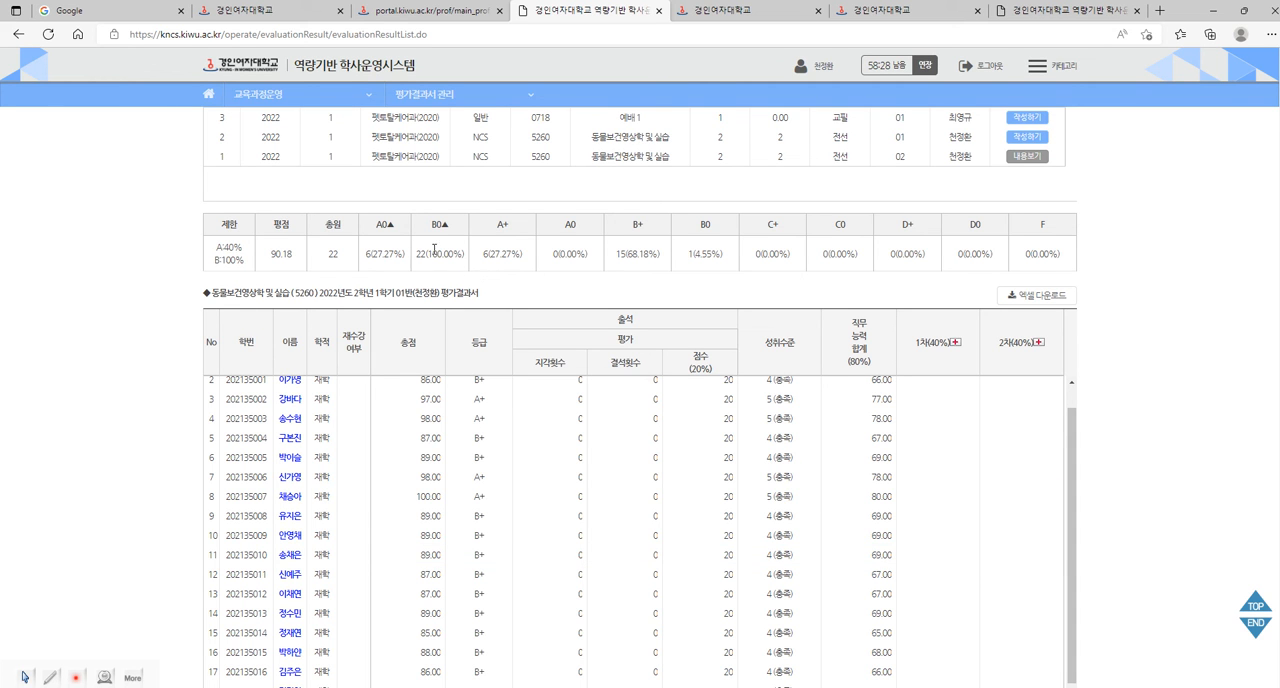
Examine all students' totals, attendance scores and achievement levels in the class 01 report, comparing attendance with the 출결 column in Excel.
{"action": "scroll", "coordinate": [1104, 393], "scroll_direction": "down", "scroll_amount": 1}
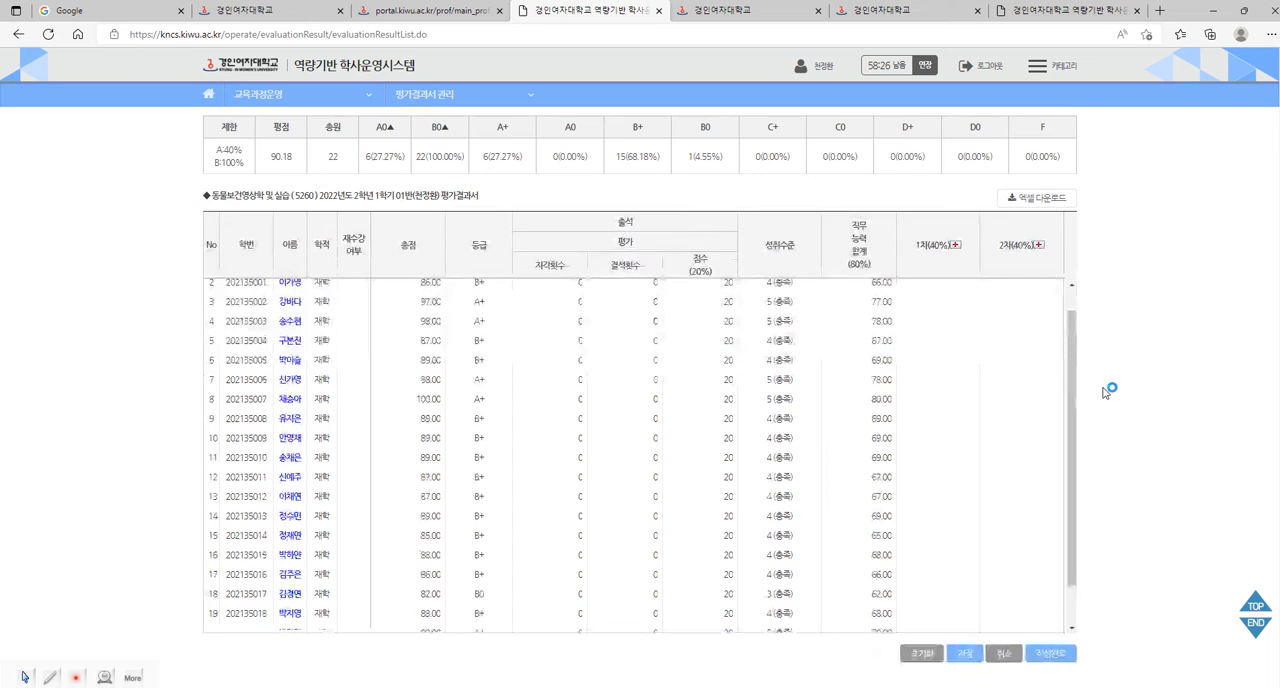
{"action": "left_click_drag", "start_coordinate": [1074, 386], "coordinate": [1073, 365]}
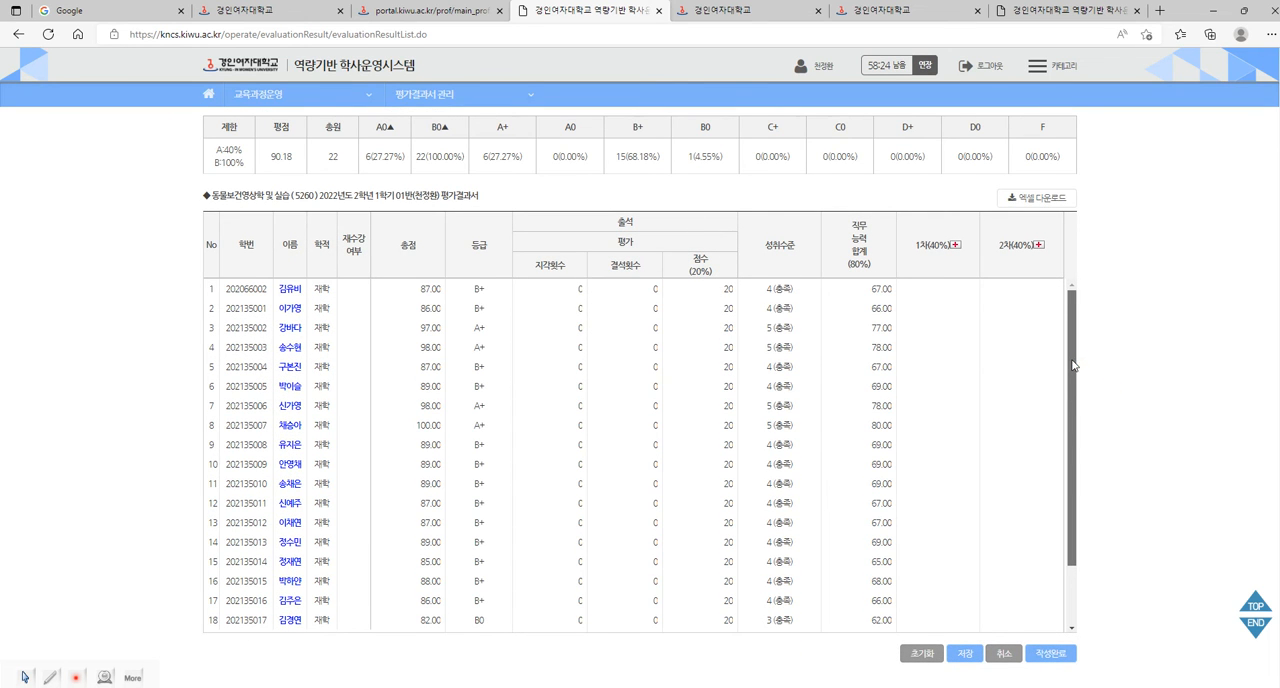
{"action": "left_click", "coordinate": [716, 291]}
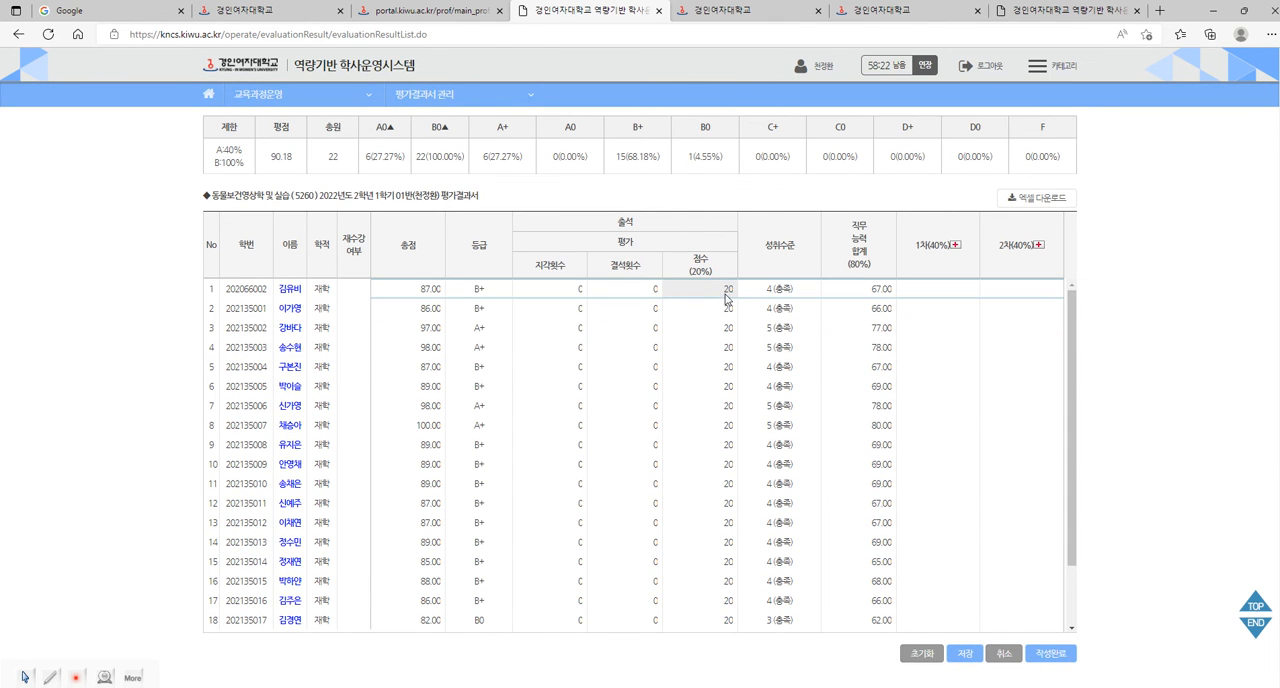
{"action": "left_click", "coordinate": [1074, 364]}
{"action": "left_click_drag", "start_coordinate": [1071, 367], "coordinate": [1079, 440]}
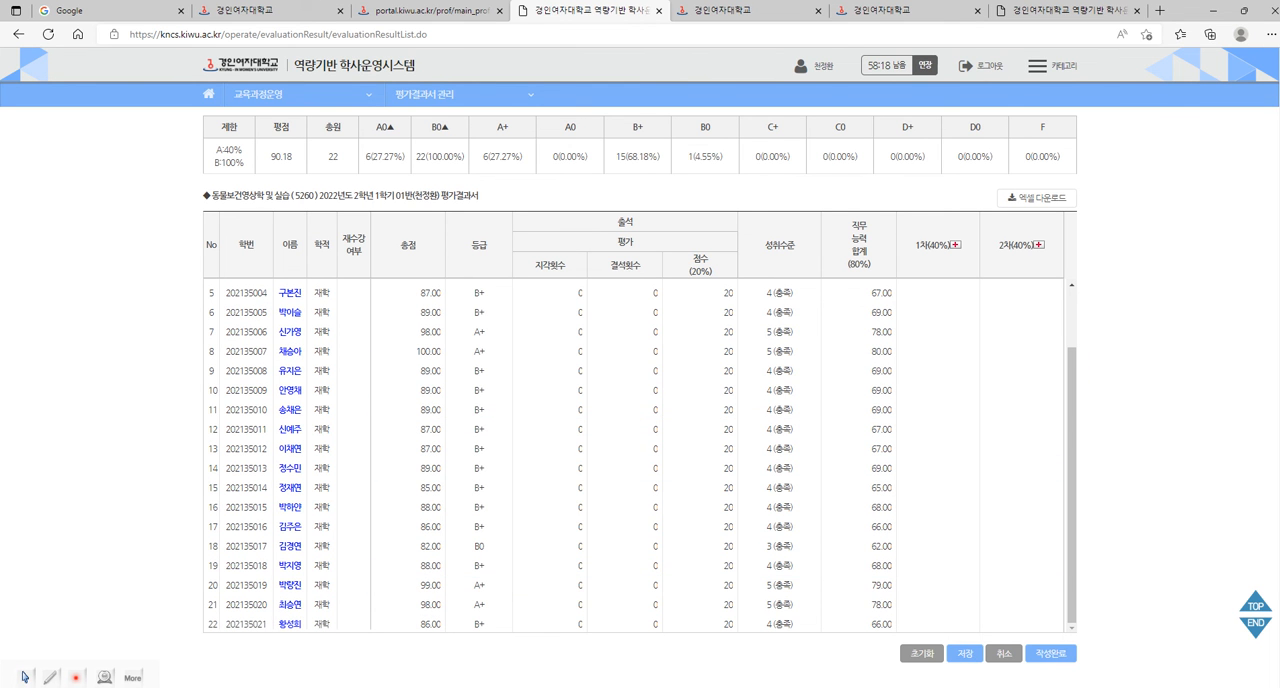
{"action": "mouse_move", "coordinate": [345, 684]}
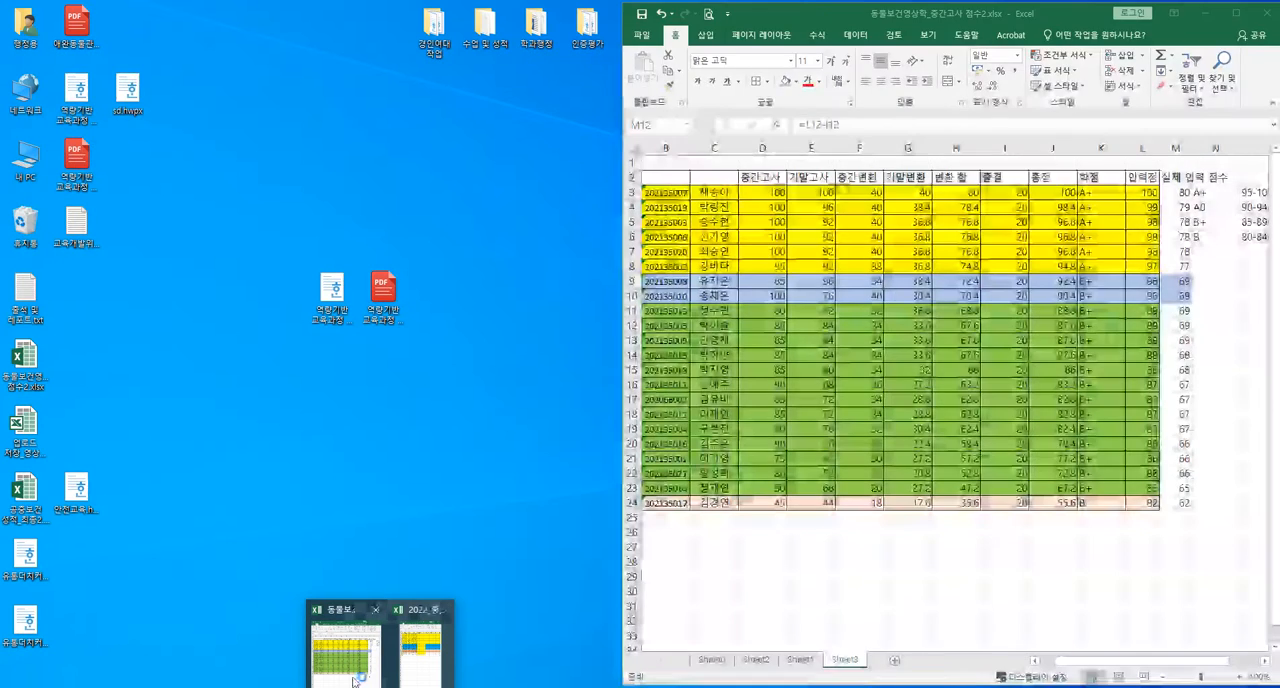
{"action": "left_click", "coordinate": [352, 680]}
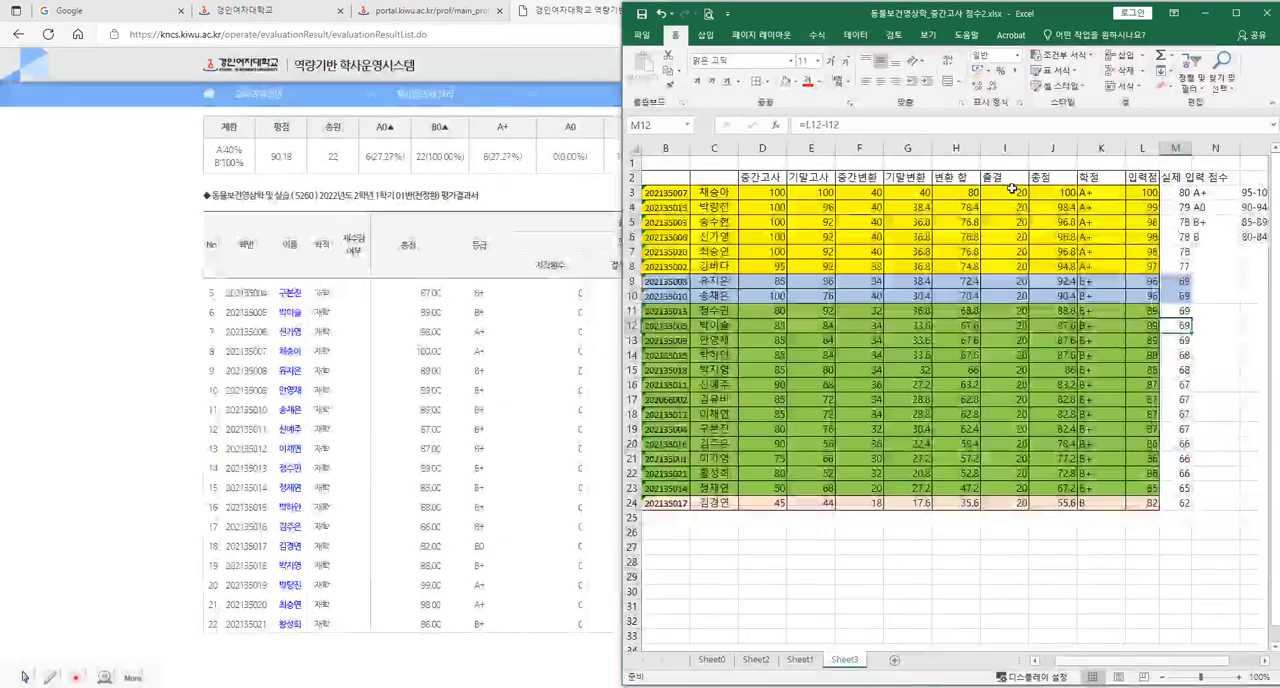
{"action": "left_click_drag", "start_coordinate": [1012, 192], "coordinate": [1014, 488]}
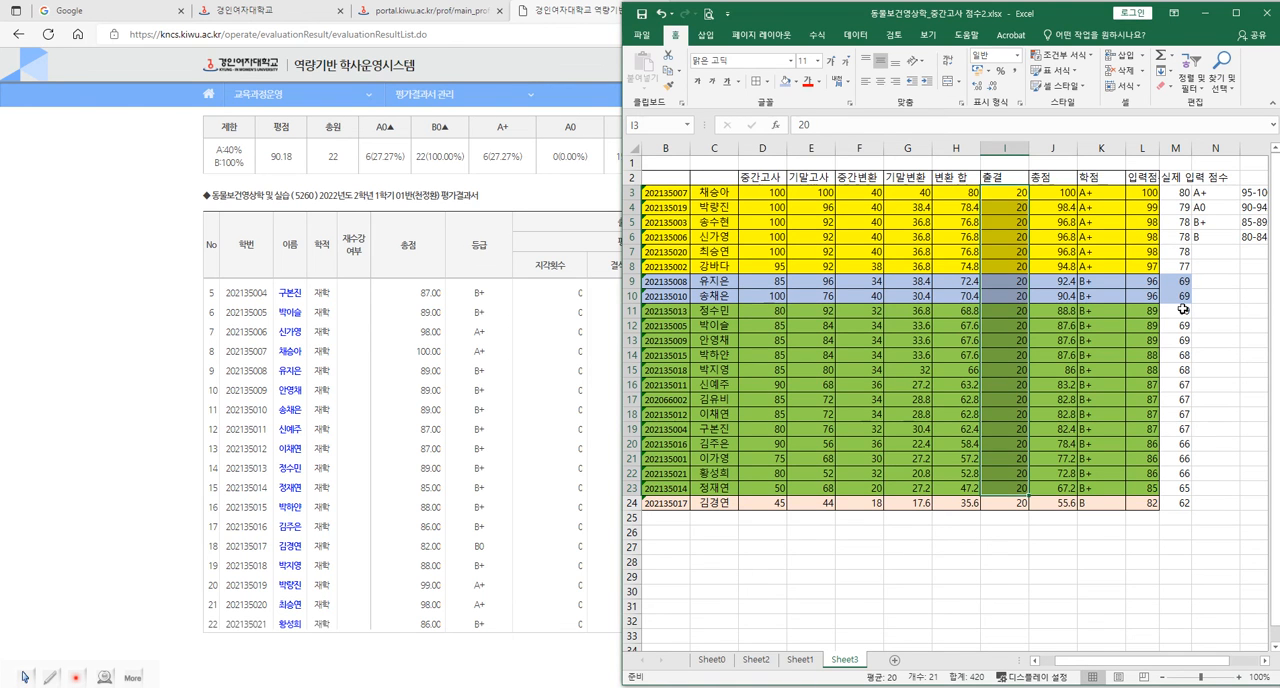
{"action": "left_click", "coordinate": [570, 662]}
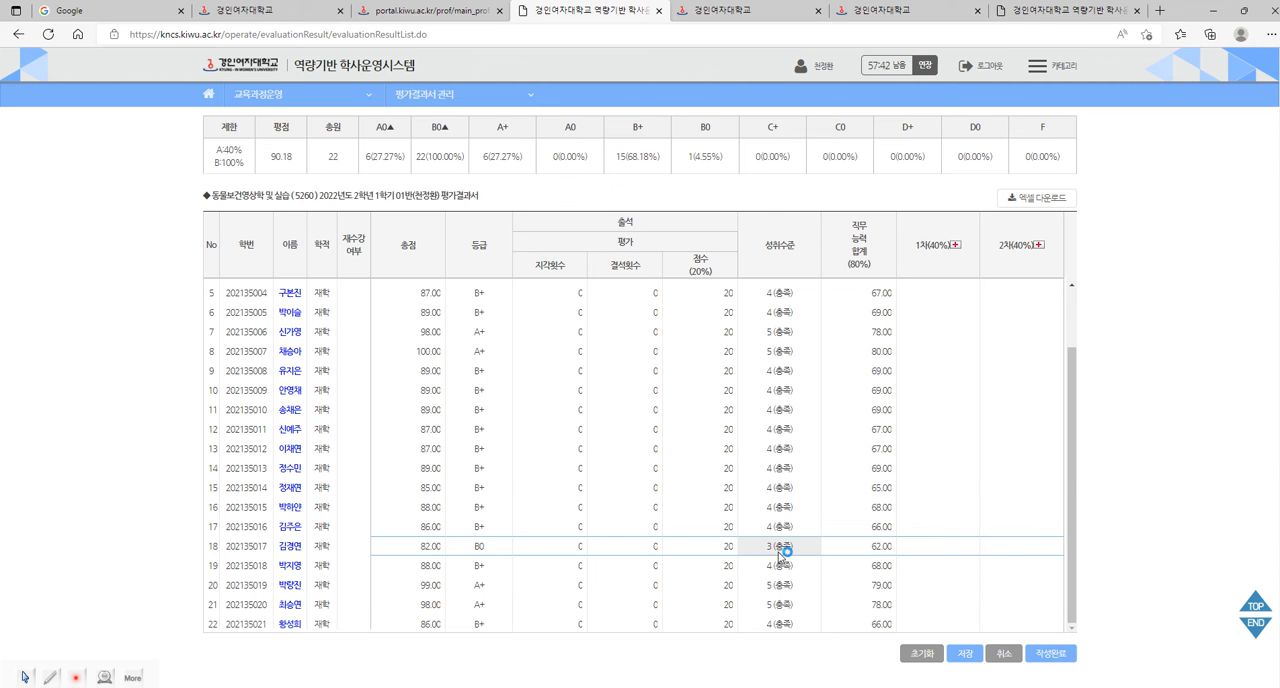
{"action": "left_click_drag", "start_coordinate": [1072, 473], "coordinate": [1064, 520]}
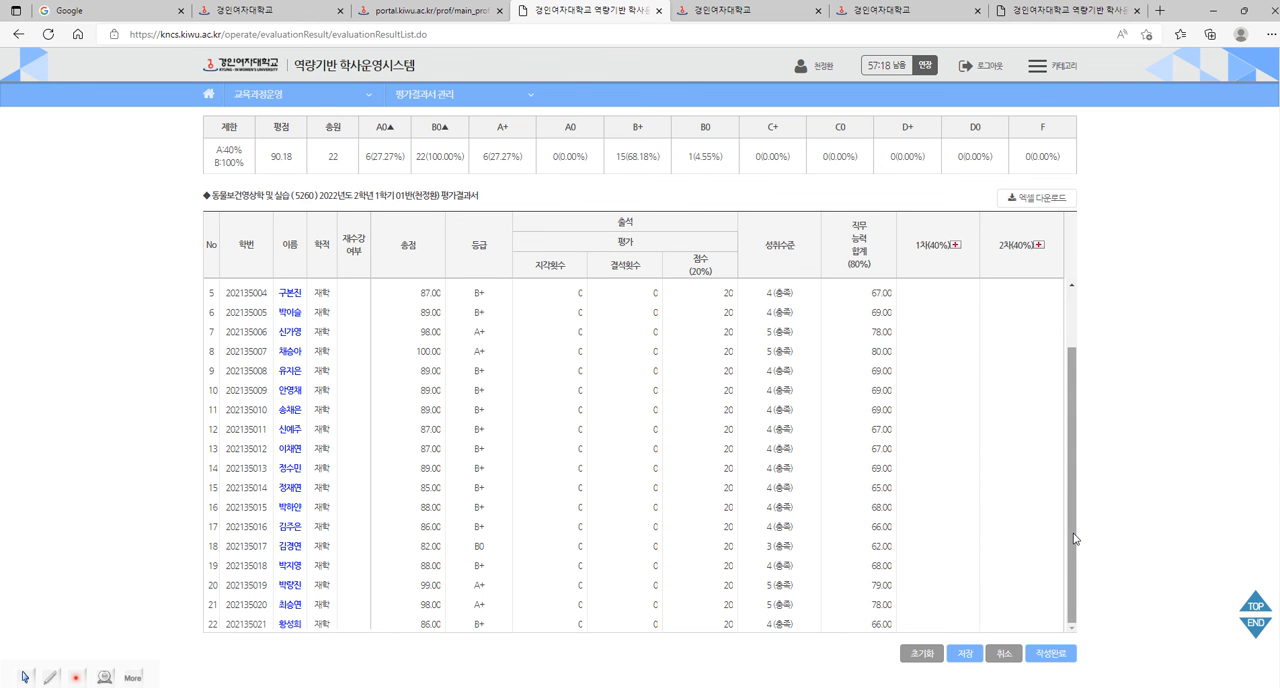
Save the class 01 evaluation result report and mark it as complete (작성완료), confirming the prompts.
{"action": "left_click", "coordinate": [962, 654]}
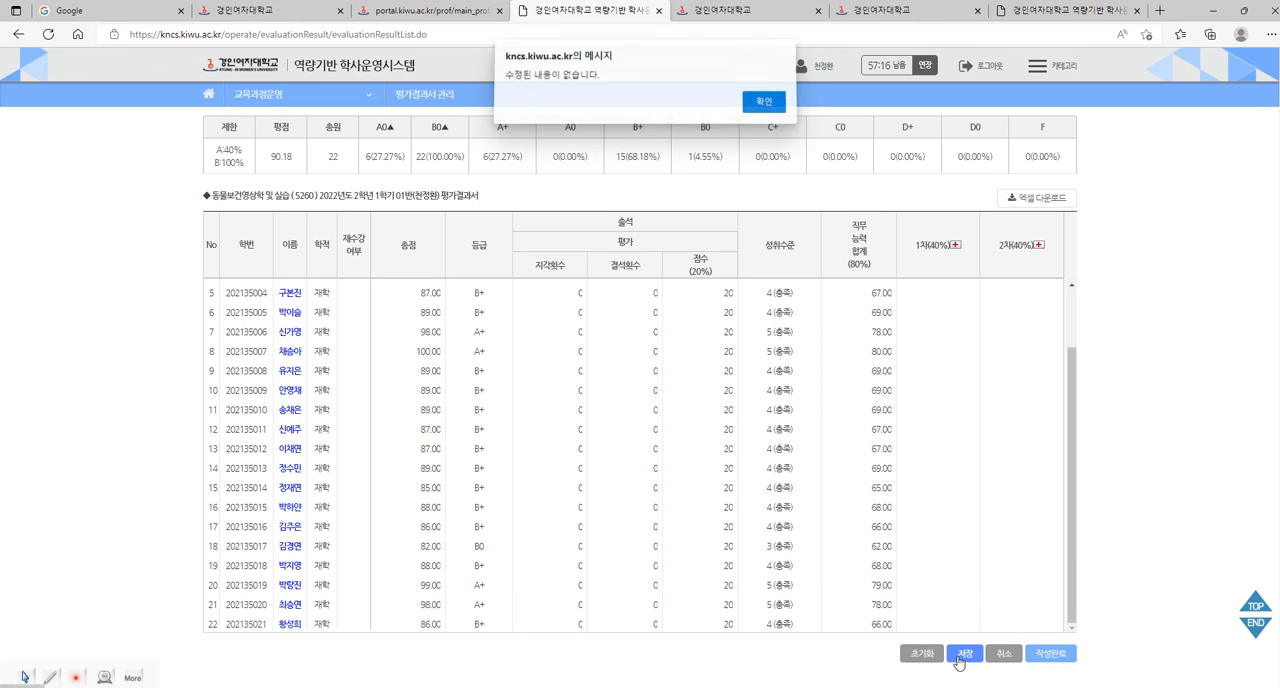
{"action": "left_click", "coordinate": [763, 108]}
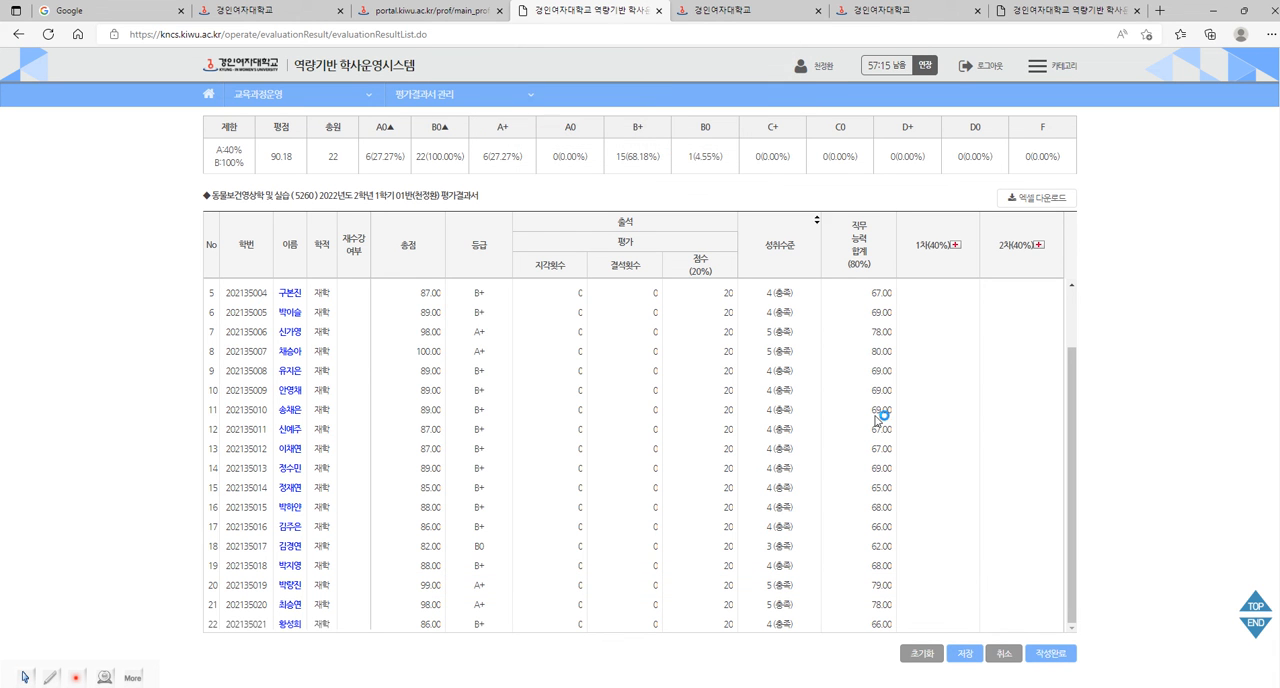
{"action": "left_click", "coordinate": [1049, 655]}
{"action": "left_click", "coordinate": [734, 110]}
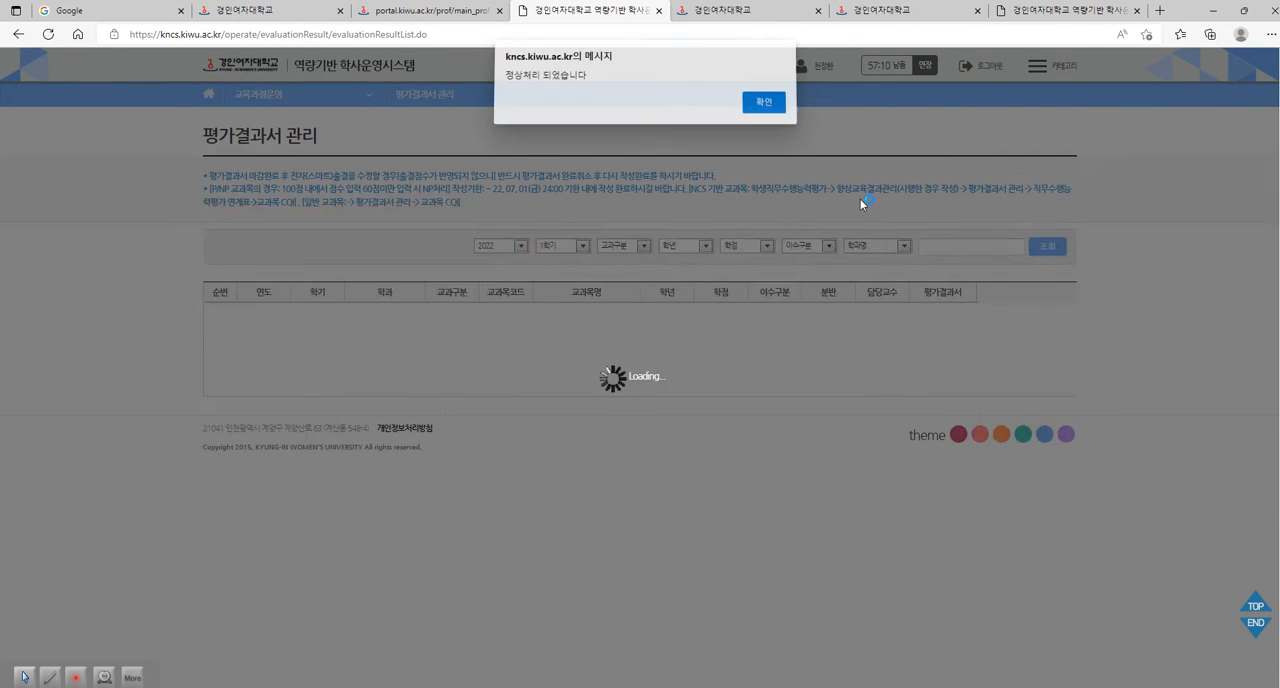
{"action": "left_click", "coordinate": [763, 108]}
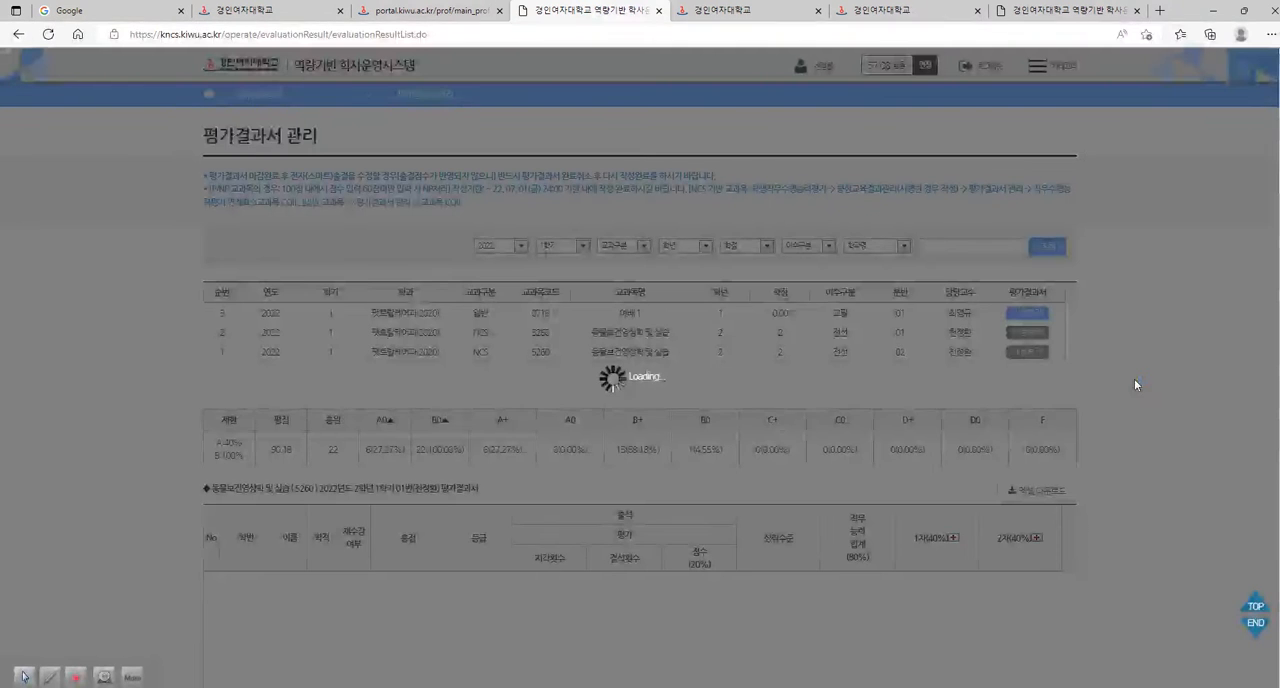
Examine the completed class 01 report, including the grade distribution, the students' totals and the attendance scores.
{"action": "scroll", "coordinate": [1100, 458], "scroll_direction": "down", "scroll_amount": 1}
{"action": "scroll", "coordinate": [1060, 458], "scroll_direction": "down", "scroll_amount": 3}
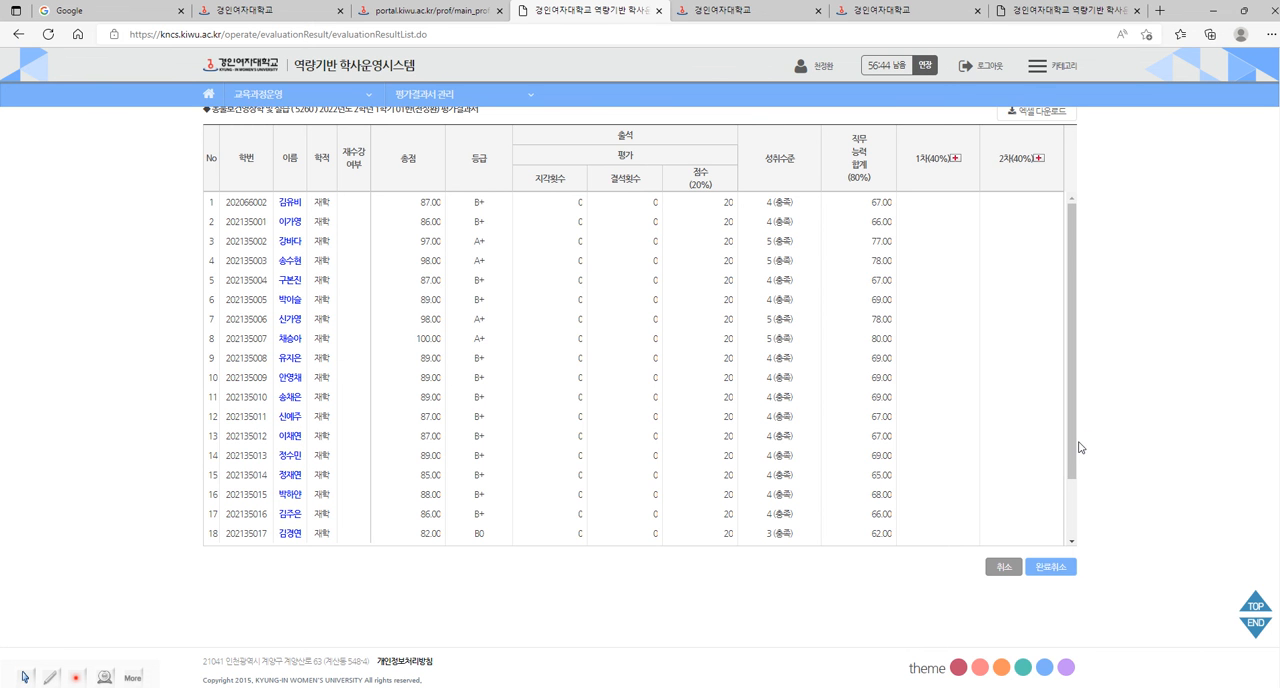
{"action": "scroll", "coordinate": [1109, 477], "scroll_direction": "up", "scroll_amount": 3}
{"action": "scroll", "coordinate": [1109, 477], "scroll_direction": "up", "scroll_amount": 2}
{"action": "scroll", "coordinate": [1107, 479], "scroll_direction": "down", "scroll_amount": 4}
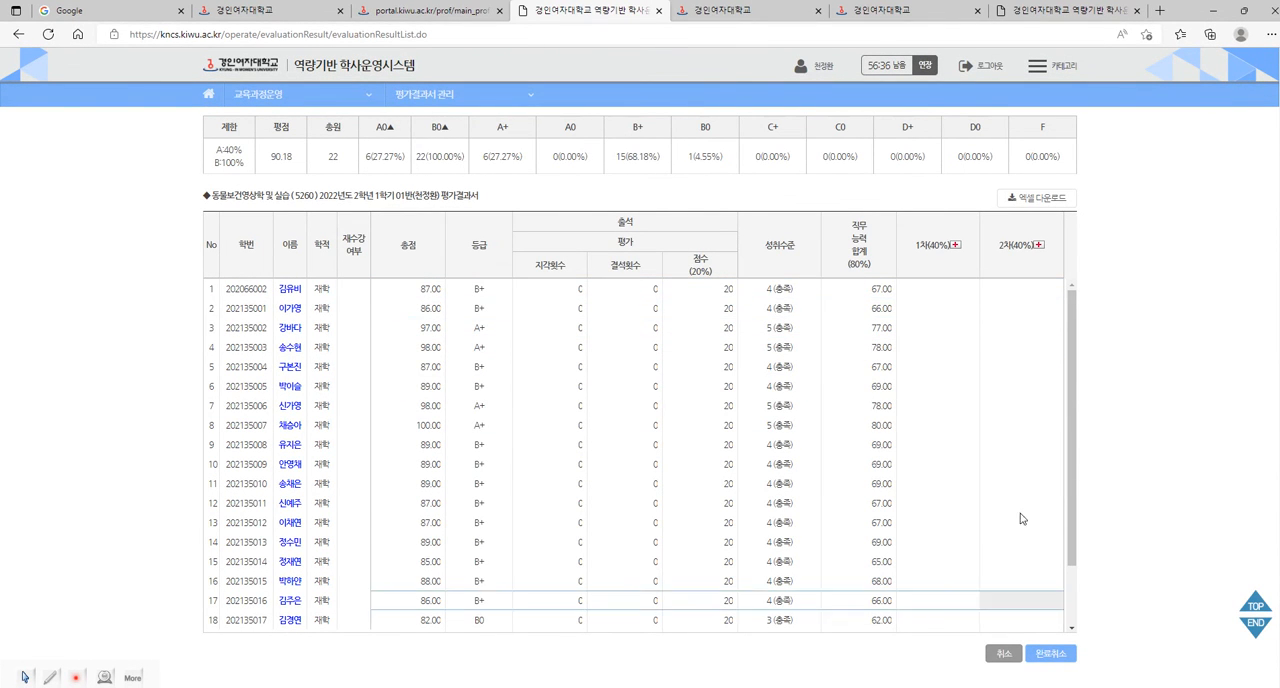
{"action": "left_click", "coordinate": [734, 623]}
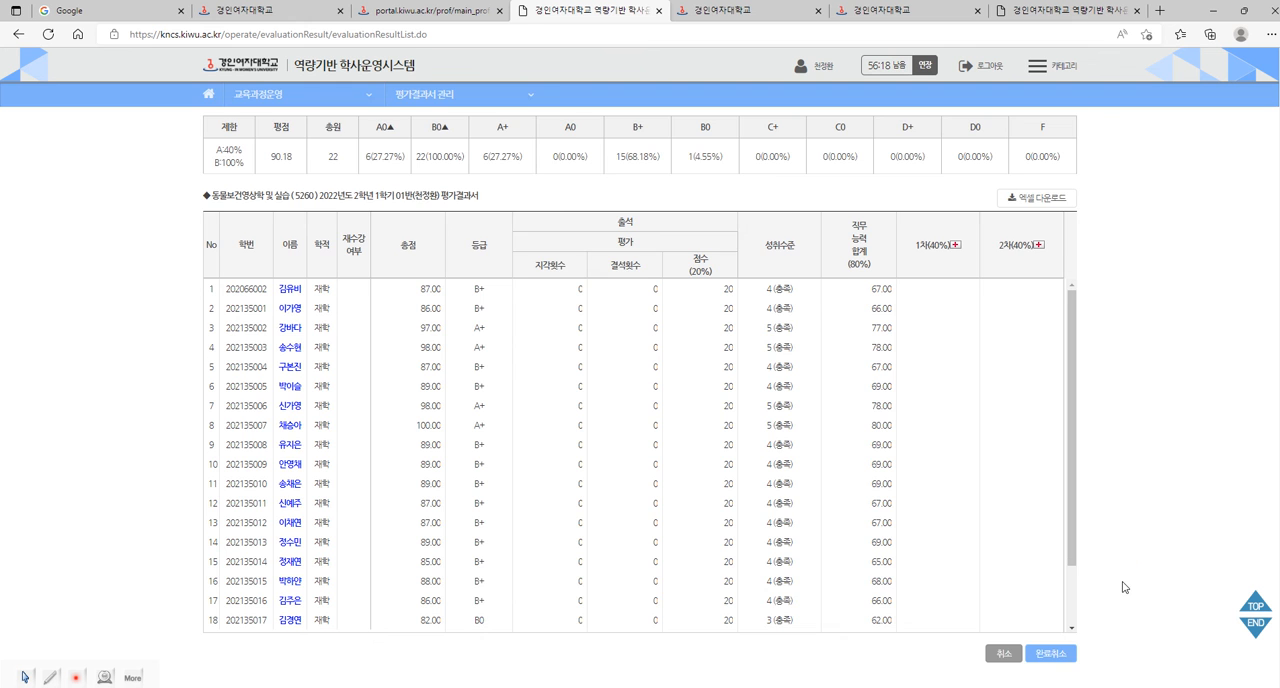
{"action": "scroll", "coordinate": [1123, 587], "scroll_direction": "down", "scroll_amount": 1}
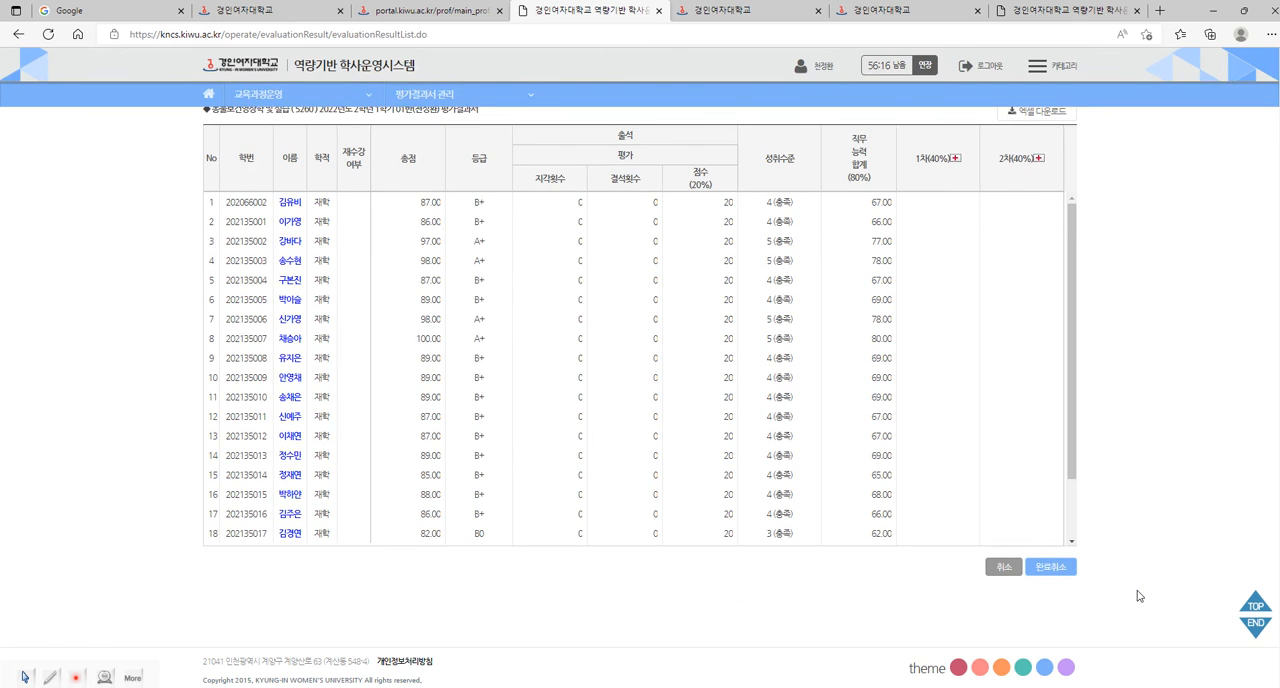
{"action": "scroll", "coordinate": [1140, 595], "scroll_direction": "up", "scroll_amount": 1}
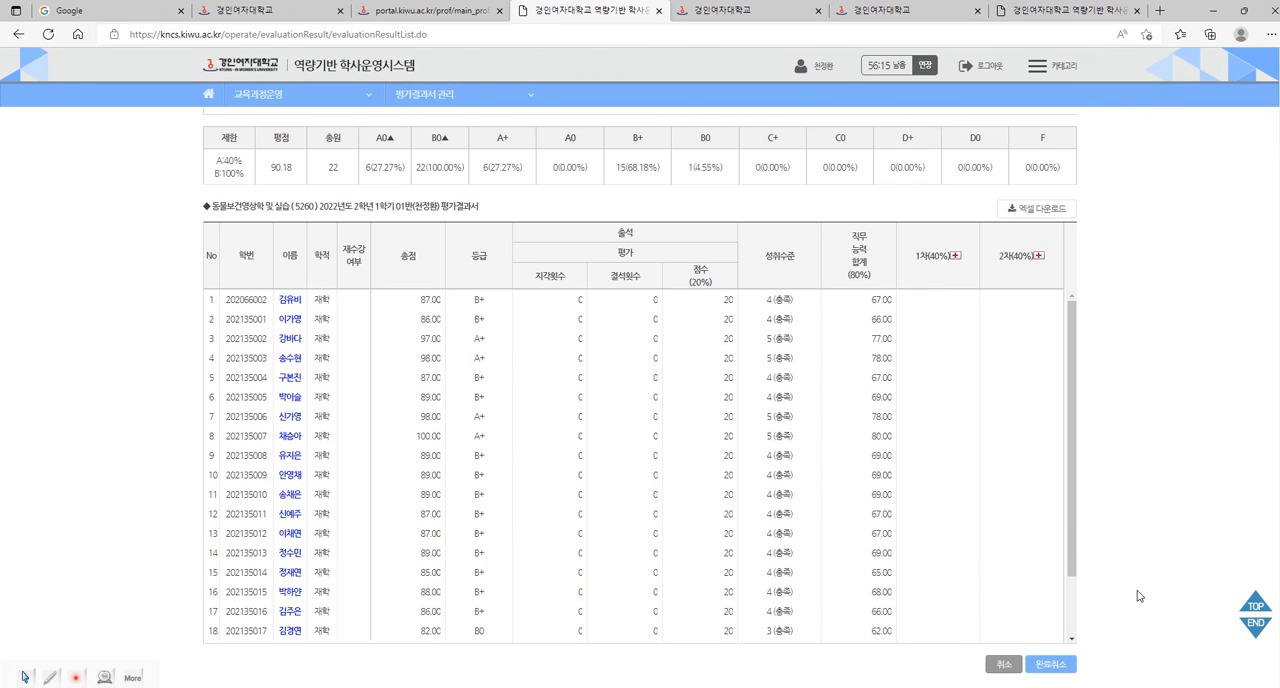
Cancel the completion of the class 01 evaluation result report (완료취소) and confirm the prompts.
{"action": "left_click", "coordinate": [1064, 667]}
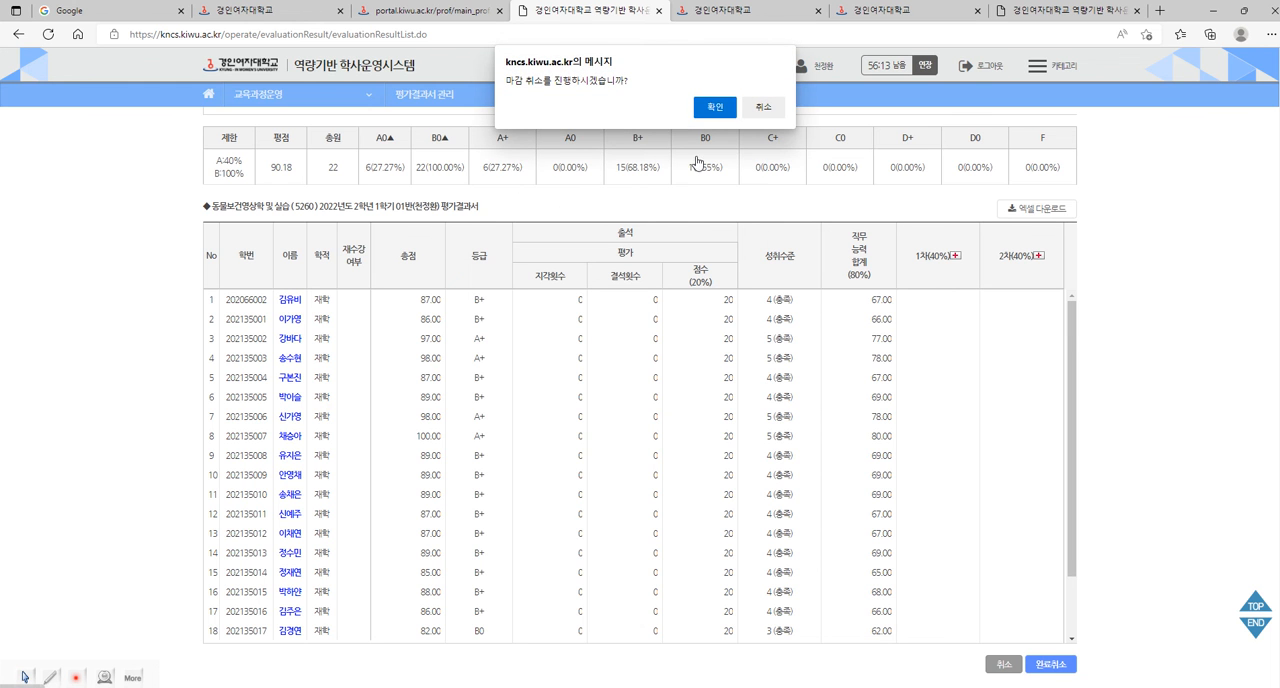
{"action": "left_click", "coordinate": [717, 109]}
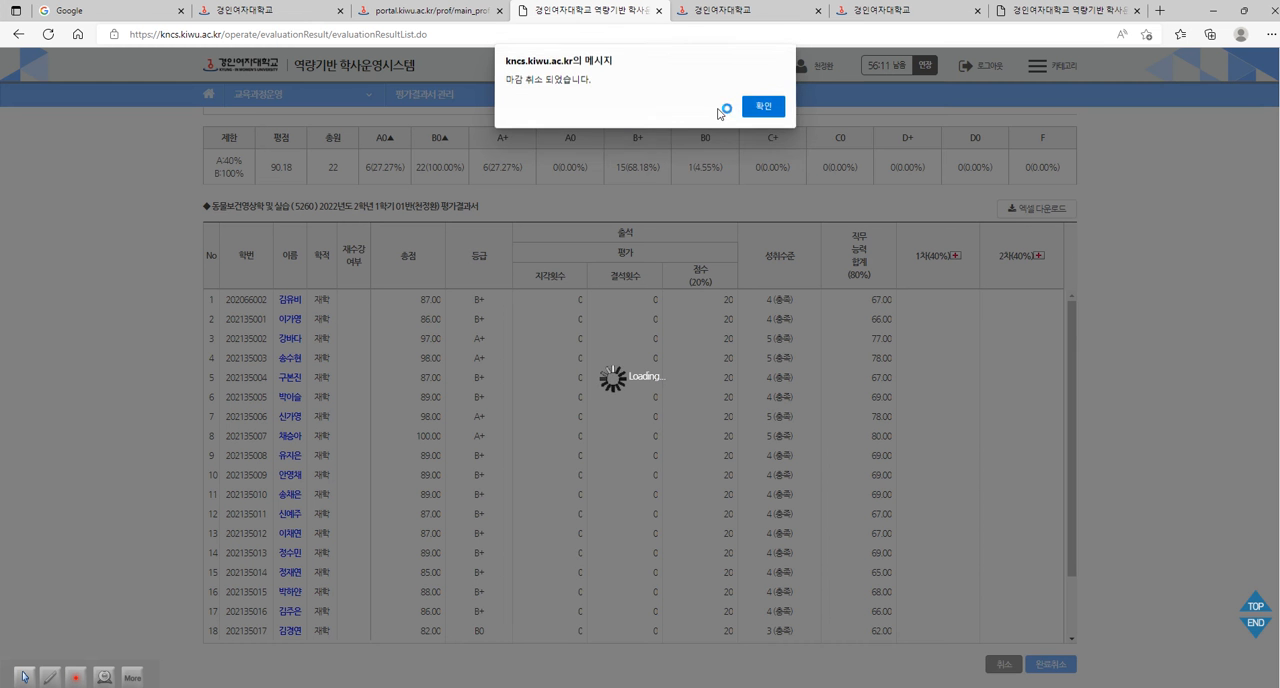
{"action": "left_click", "coordinate": [778, 111]}
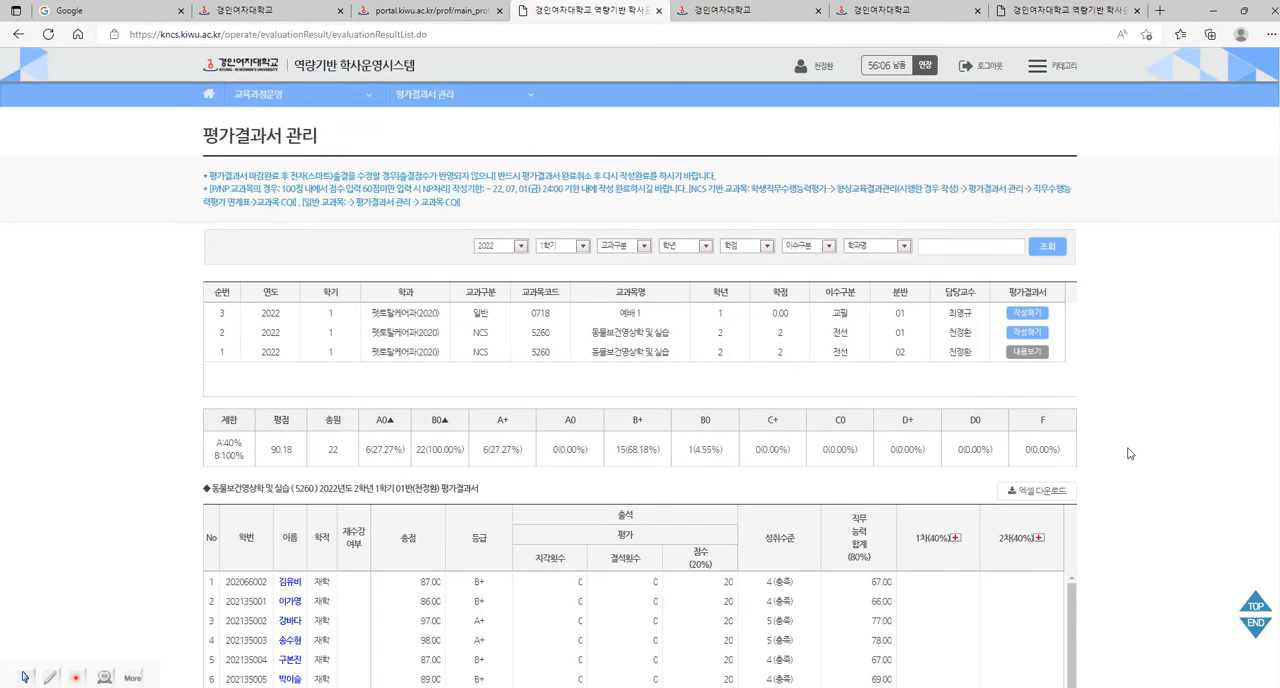
Go to 학생 직무수행능력평가 and open the 동물보건영상학 및 실습 class 01 evaluation.
{"action": "mouse_move", "coordinate": [491, 96]}
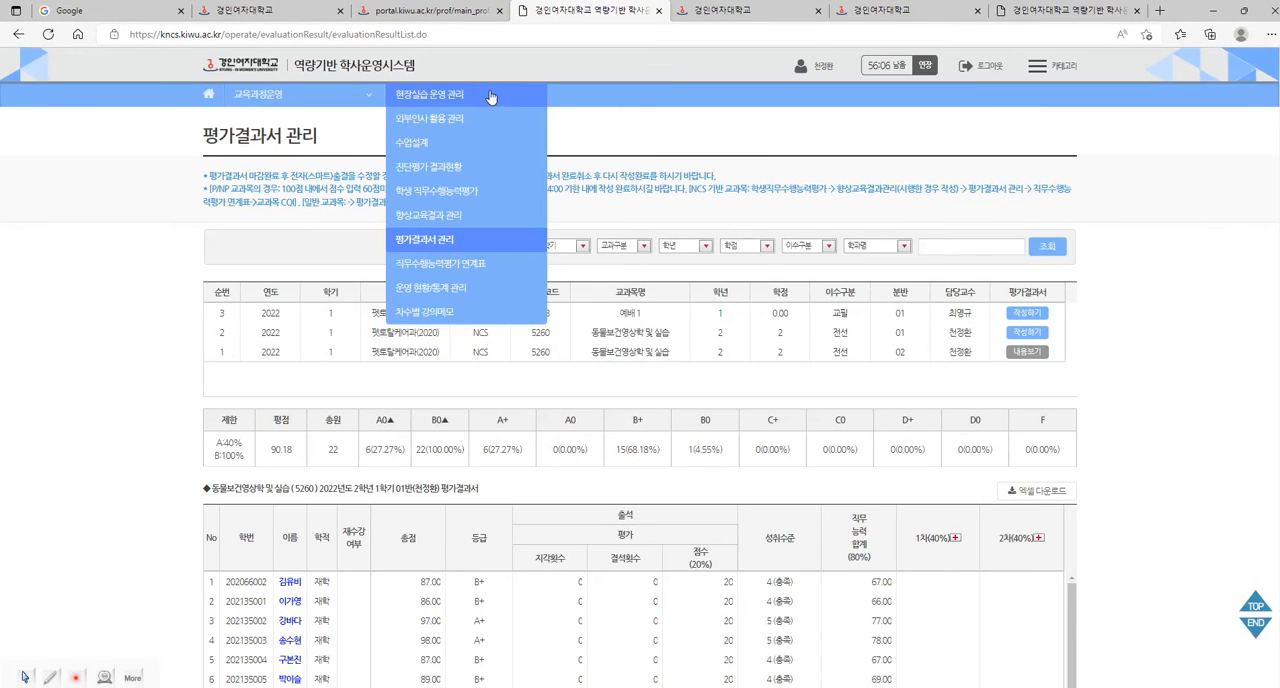
{"action": "left_click", "coordinate": [455, 200]}
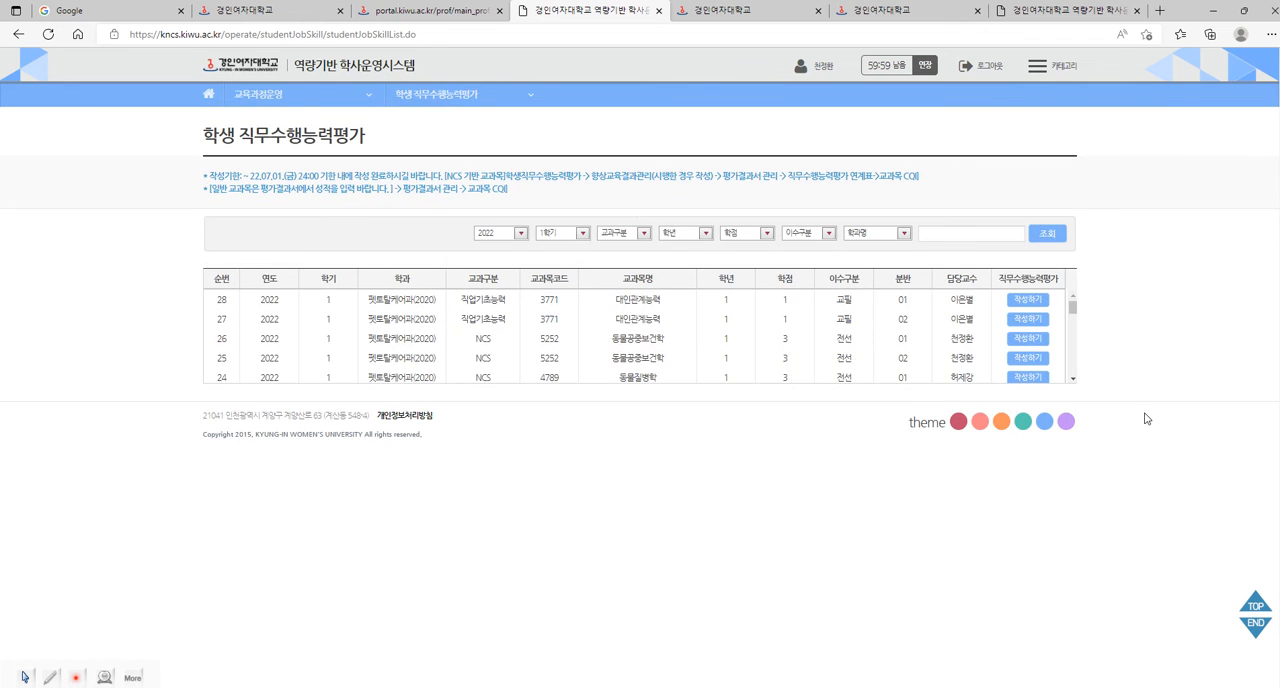
{"action": "left_click_drag", "start_coordinate": [1070, 305], "coordinate": [1073, 362]}
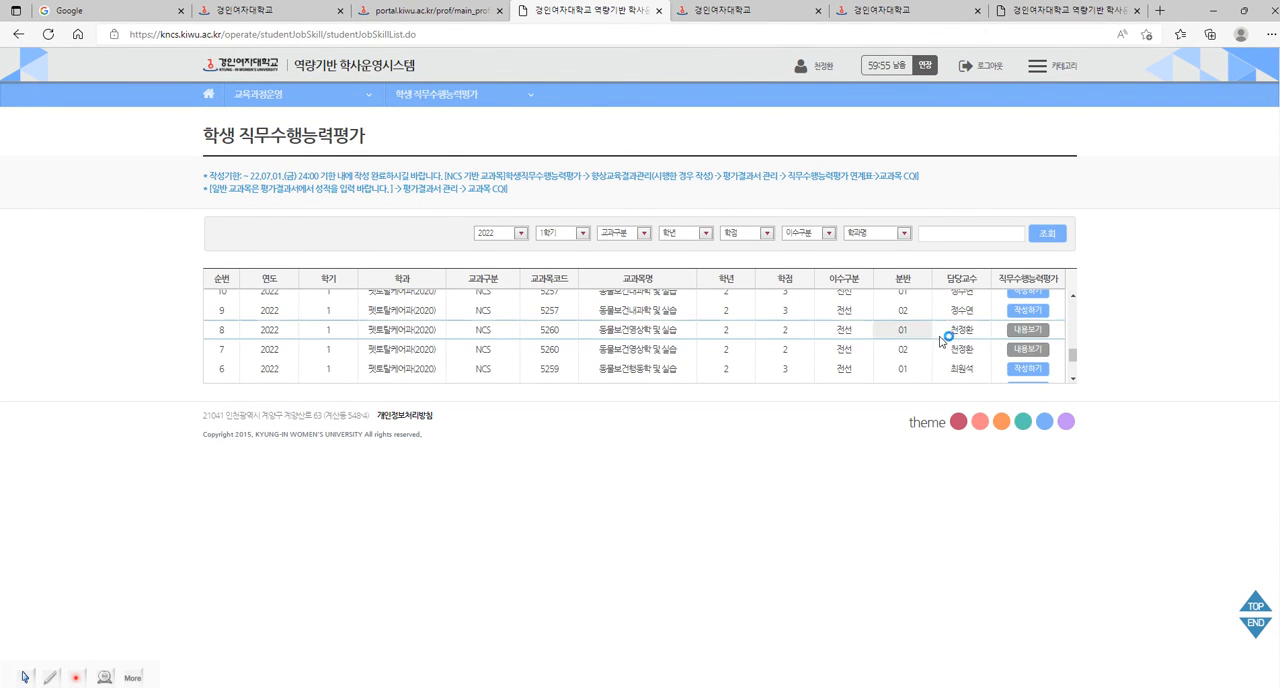
{"action": "left_click", "coordinate": [1024, 333]}
Cancel the completion of the class 01 job-performance evaluation (완료취소), confirming the prompts, so its scores can be edited.
{"action": "scroll", "coordinate": [1112, 400], "scroll_direction": "down", "scroll_amount": 4}
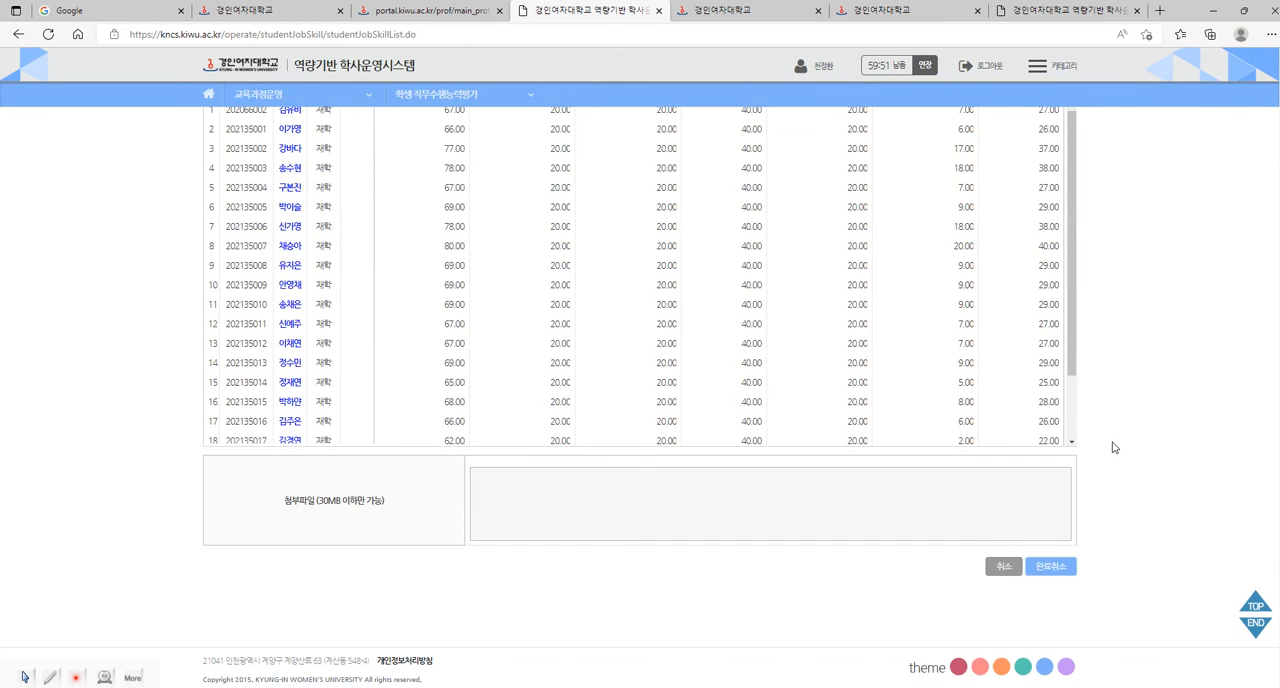
{"action": "left_click", "coordinate": [1041, 571]}
{"action": "left_click", "coordinate": [716, 114]}
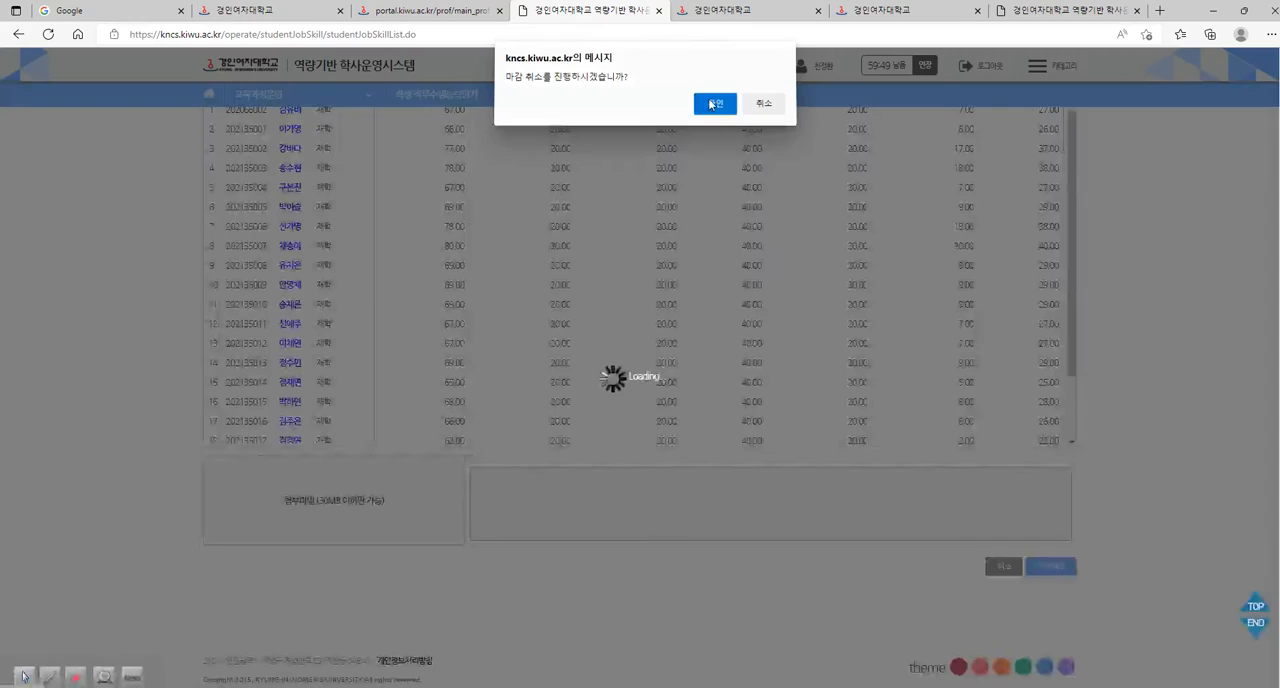
{"action": "left_click", "coordinate": [772, 108]}
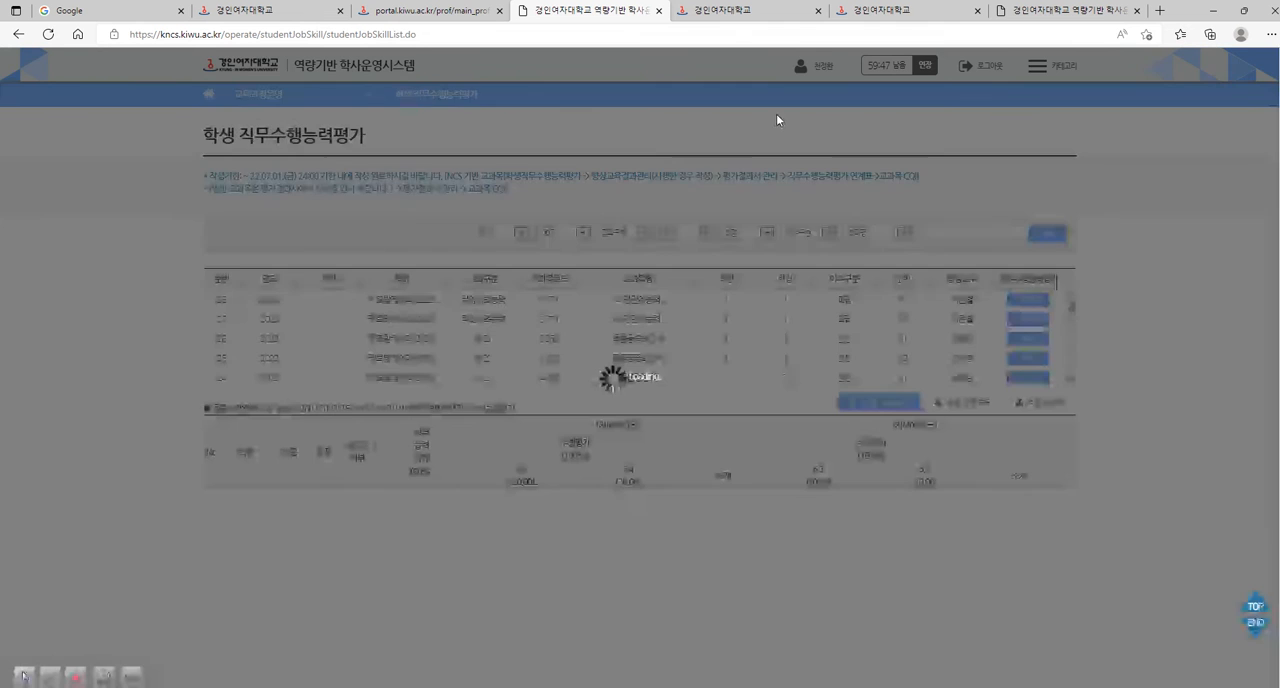
Set the 6.3 score of the first student in the class 01 list to 8.
{"action": "scroll", "coordinate": [1112, 384], "scroll_direction": "down", "scroll_amount": 2}
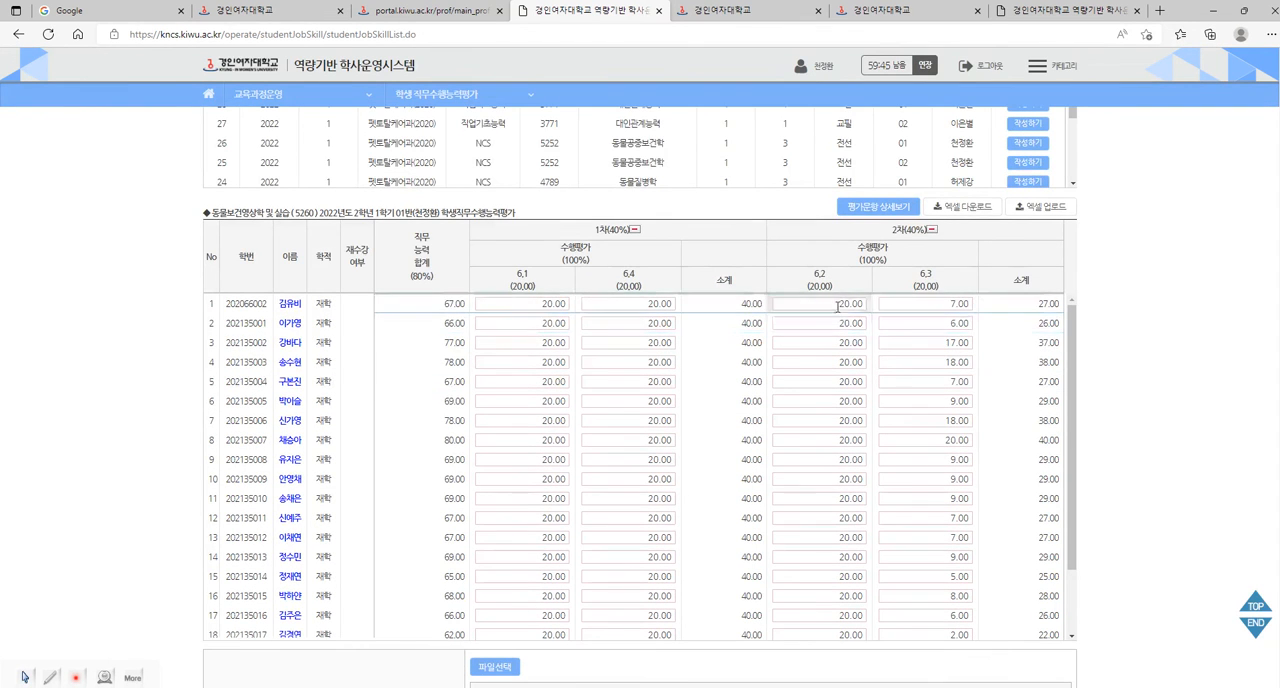
{"action": "double_click", "coordinate": [958, 304]}
{"action": "left_click", "coordinate": [968, 300]}
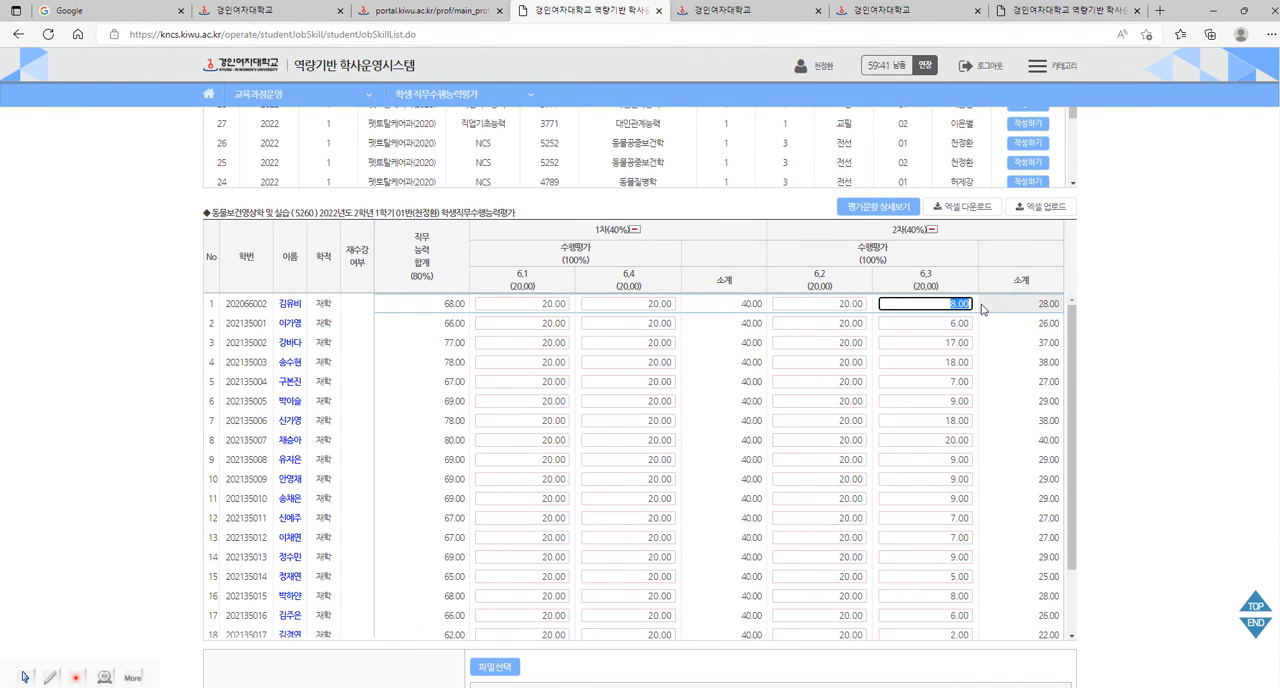
Mark the class 01 job-performance evaluation as complete (평가완료), confirming the prompts.
{"action": "scroll", "coordinate": [1200, 400], "scroll_direction": "down", "scroll_amount": 2}
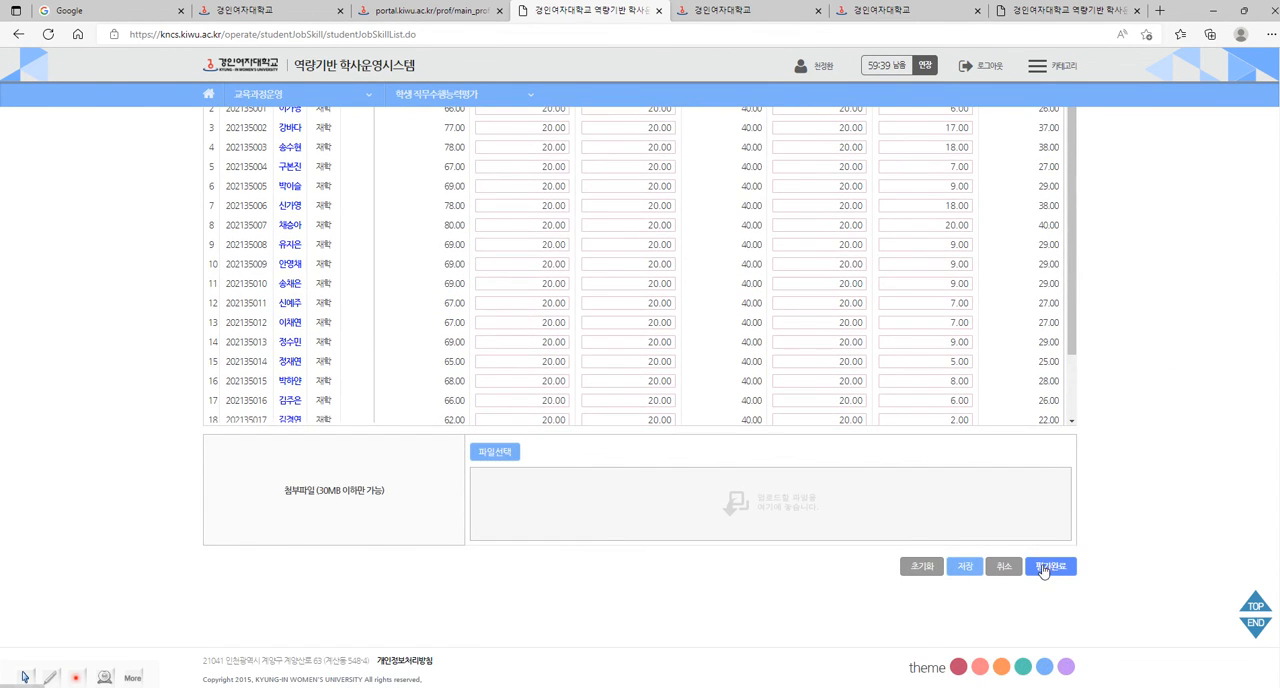
{"action": "left_click", "coordinate": [1043, 568]}
{"action": "left_click", "coordinate": [709, 106]}
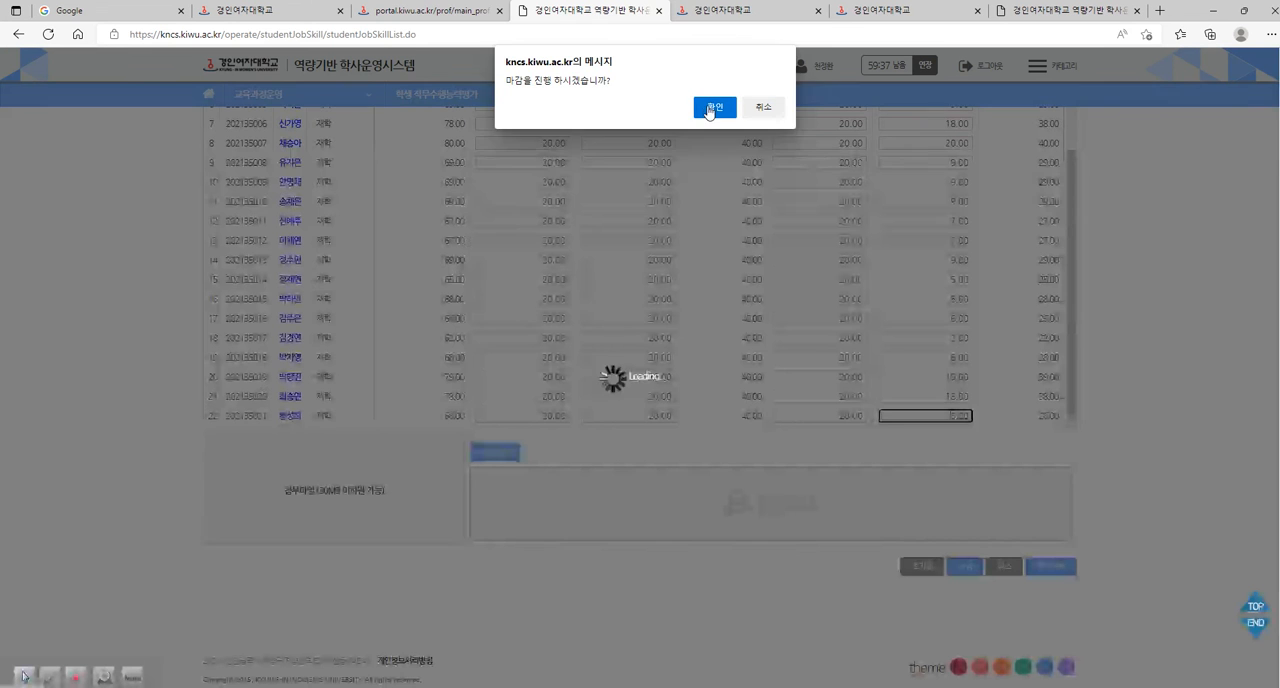
{"action": "left_click", "coordinate": [763, 108]}
{"action": "scroll", "coordinate": [1105, 380], "scroll_direction": "down", "scroll_amount": 2}
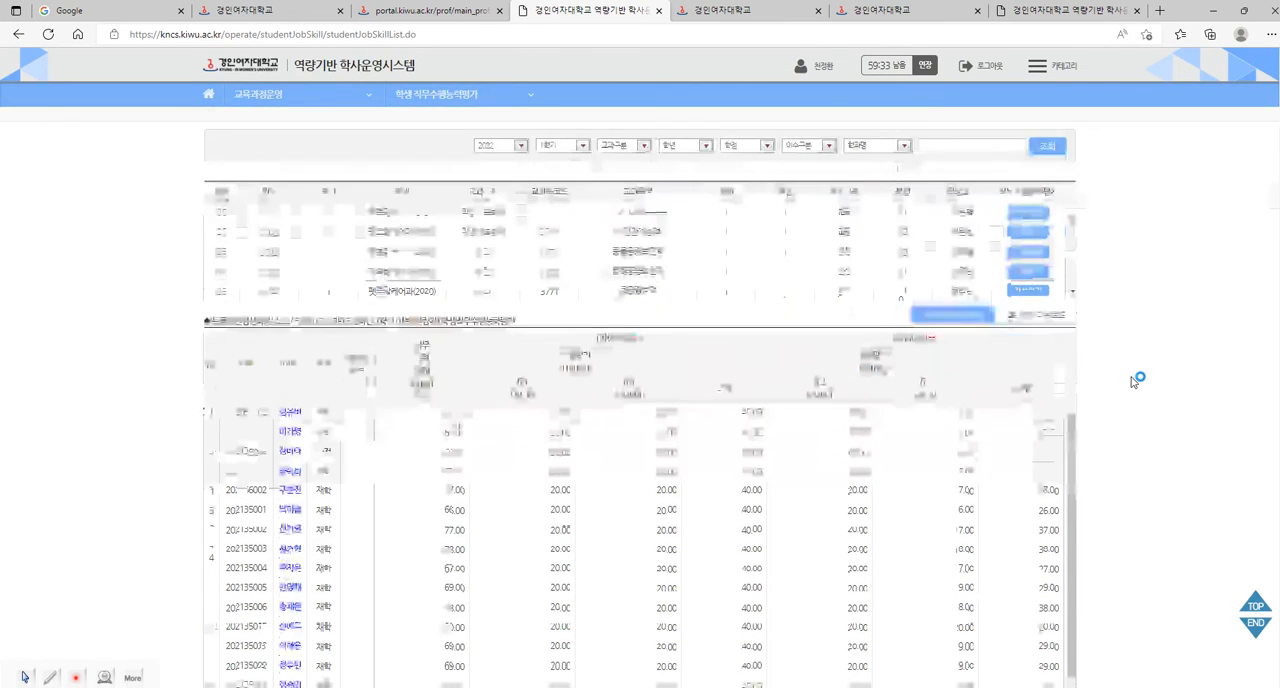
{"action": "scroll", "coordinate": [1121, 377], "scroll_direction": "up", "scroll_amount": 2}
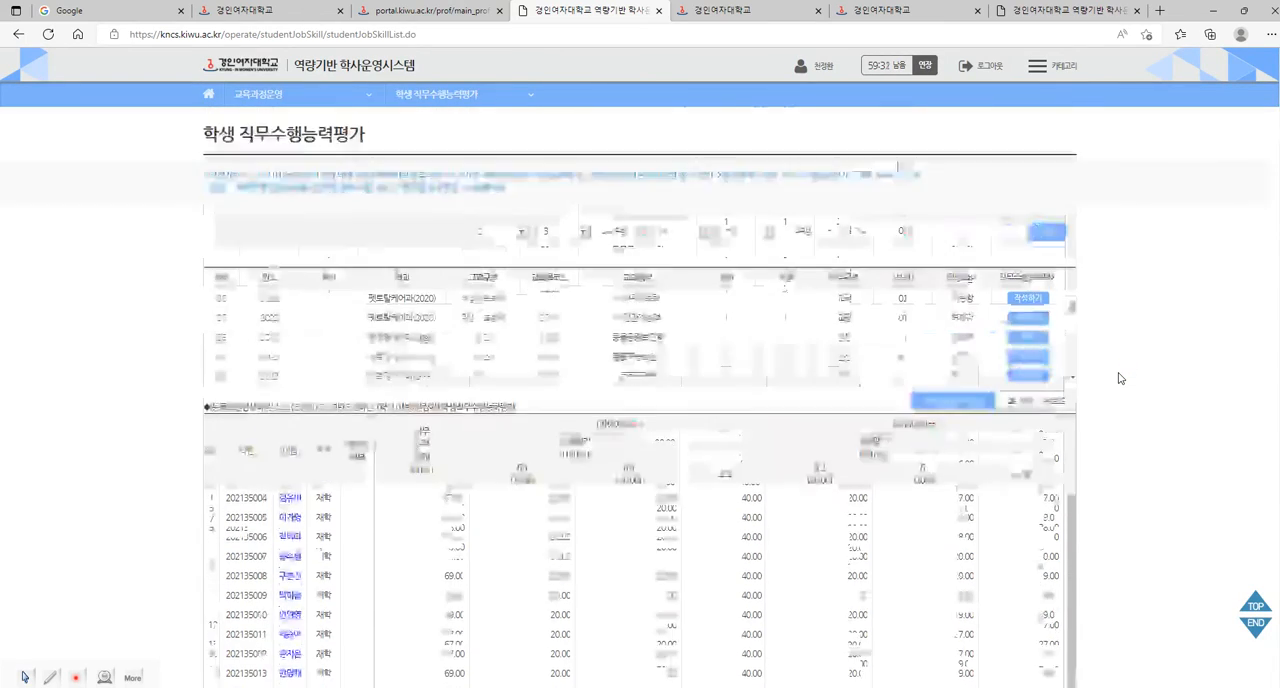
Close the 학생 직무수행능력평가 page and reopen the KNCS system's home page from the university portal.
{"action": "mouse_move", "coordinate": [417, 93]}
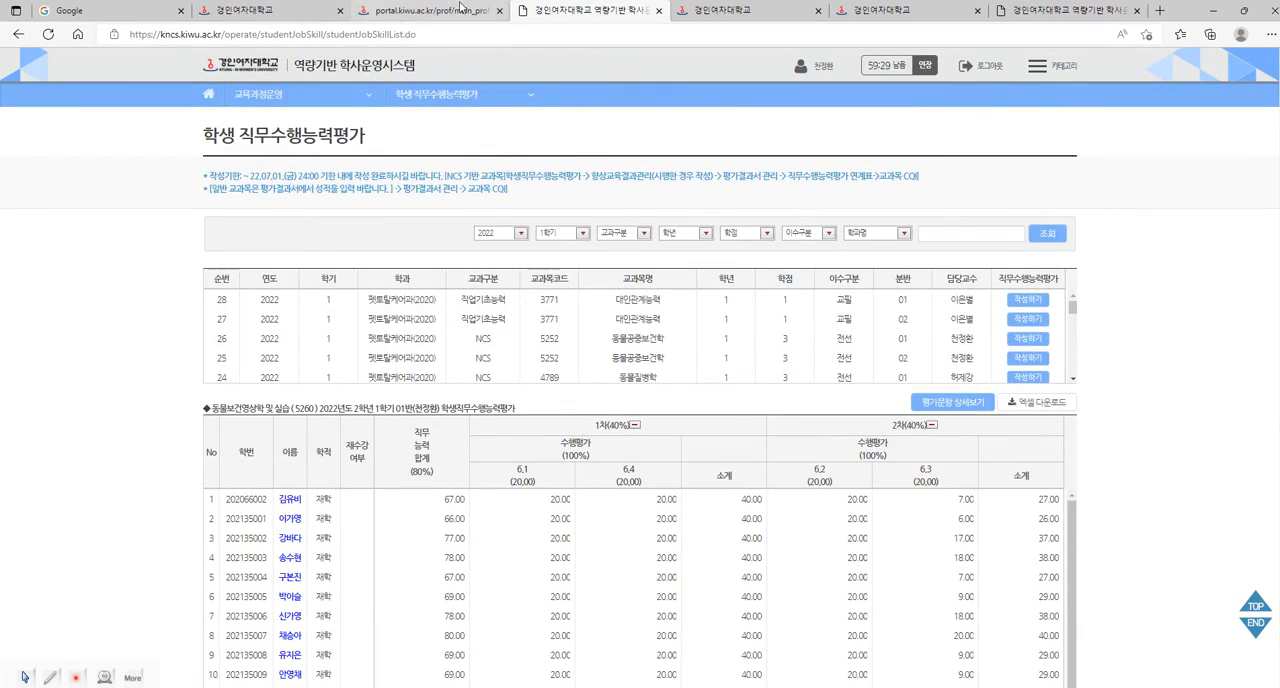
{"action": "left_click", "coordinate": [468, 8]}
{"action": "left_click", "coordinate": [555, 16]}
{"action": "mouse_move", "coordinate": [379, 104]}
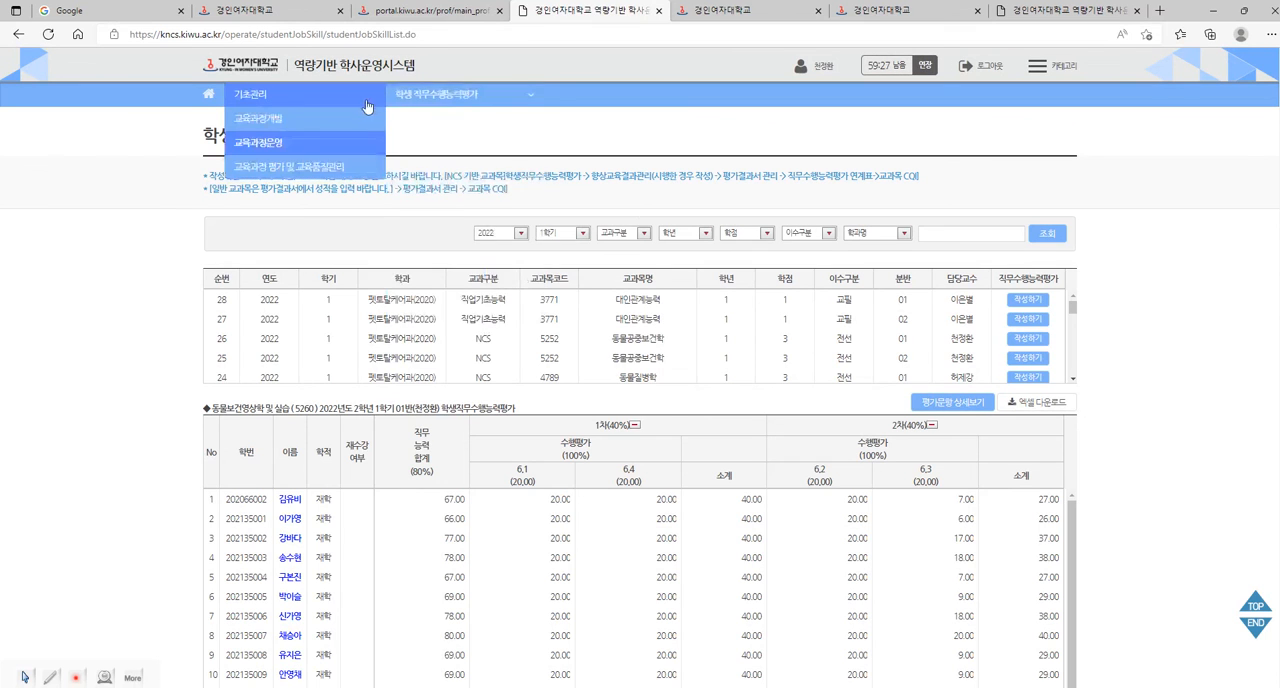
{"action": "left_click", "coordinate": [259, 101]}
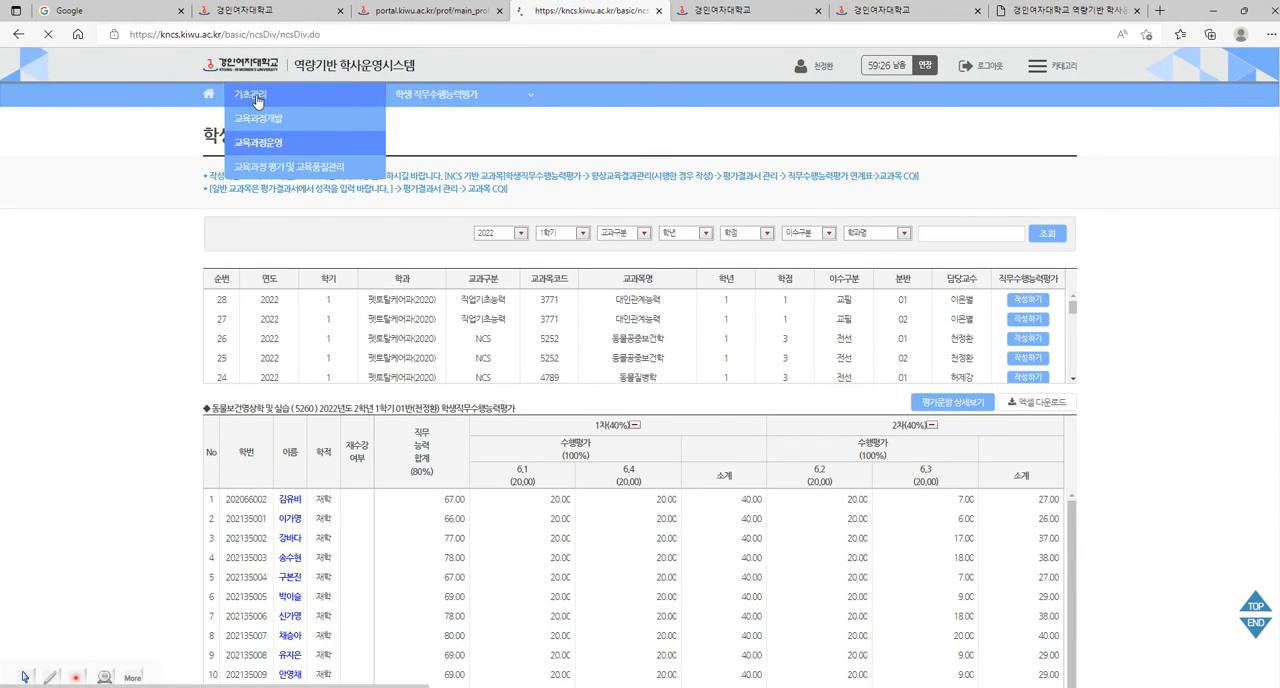
{"action": "left_click", "coordinate": [440, 11]}
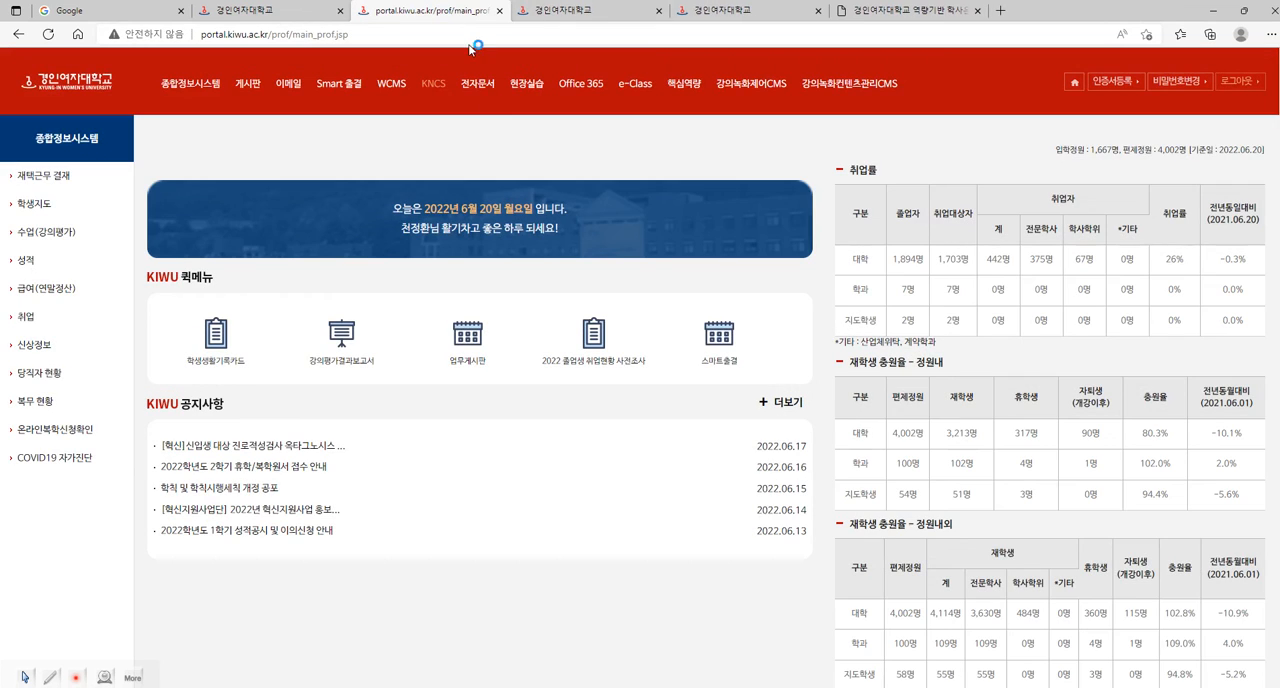
{"action": "left_click", "coordinate": [436, 87]}
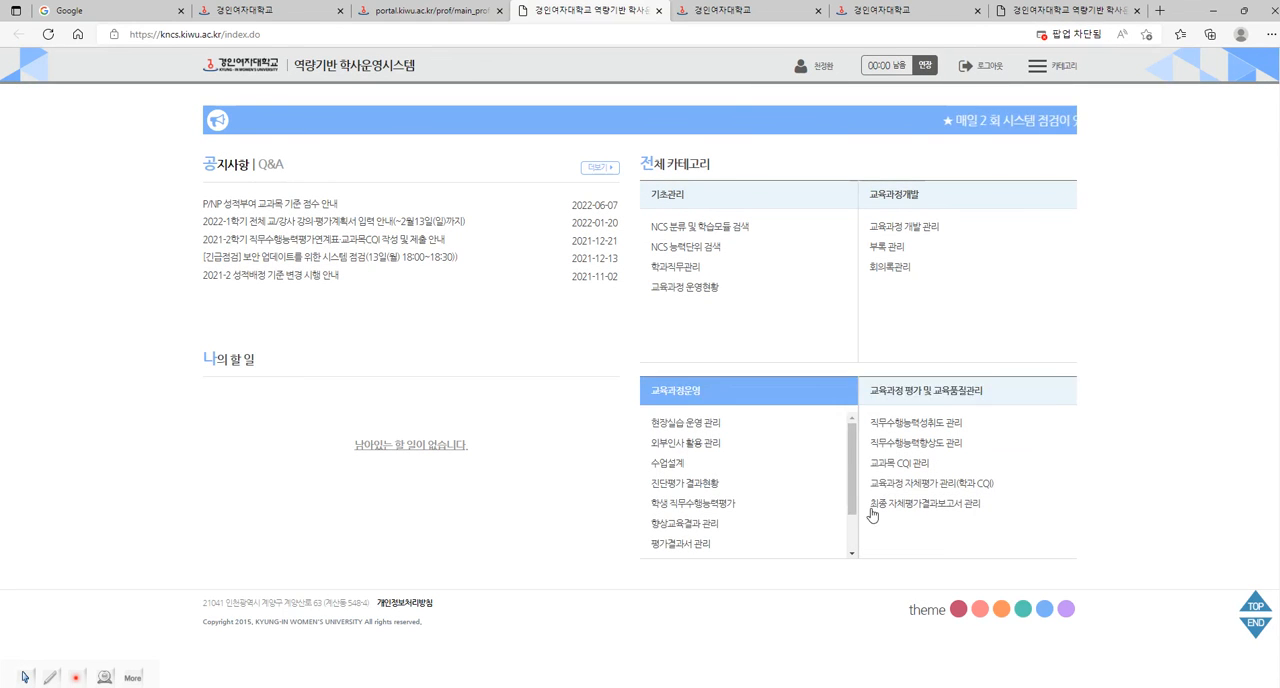
View the 향상교육결과 관리 course list under 교육과정운영 and return to the KNCS home page.
{"action": "left_click_drag", "start_coordinate": [853, 453], "coordinate": [861, 474]}
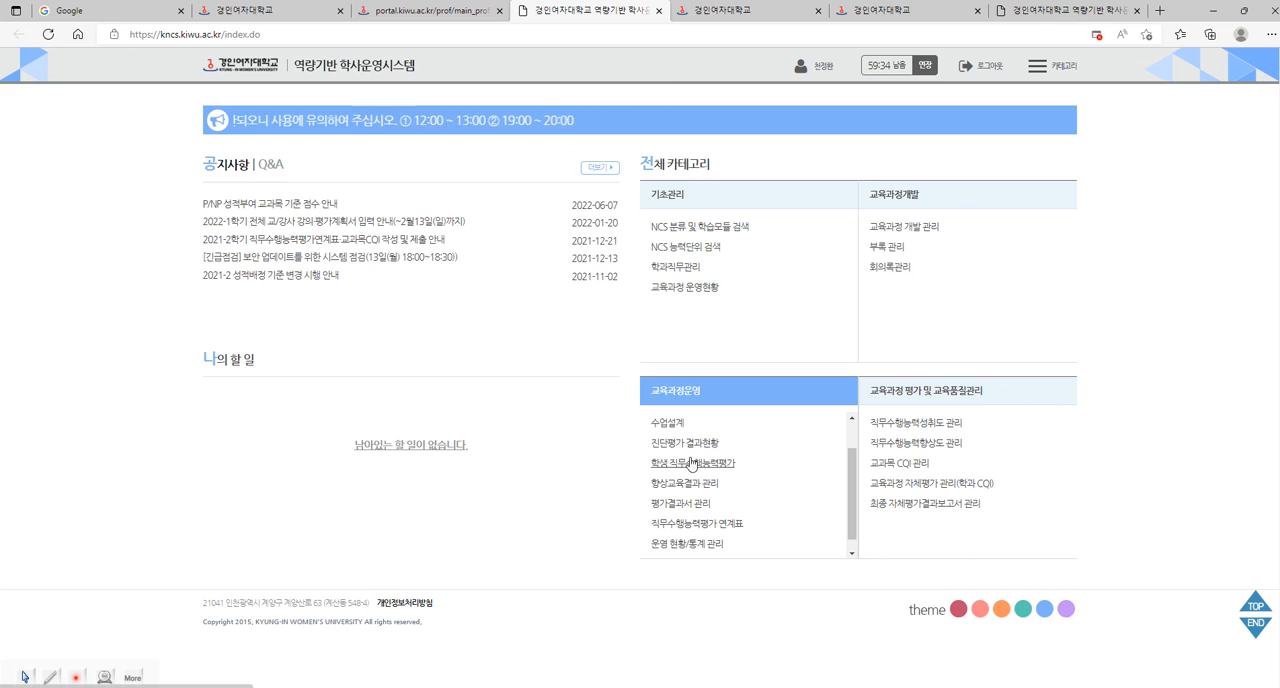
{"action": "scroll", "coordinate": [855, 474], "scroll_direction": "down", "scroll_amount": 1}
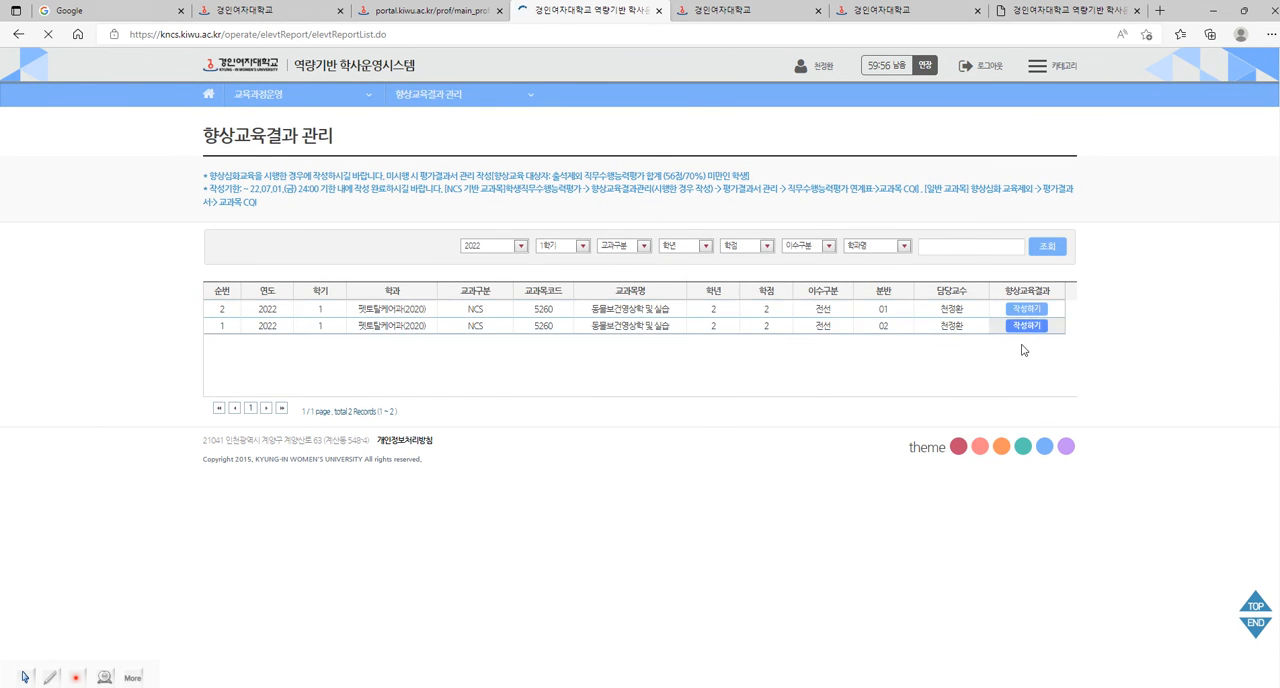
{"action": "mouse_move", "coordinate": [280, 94]}
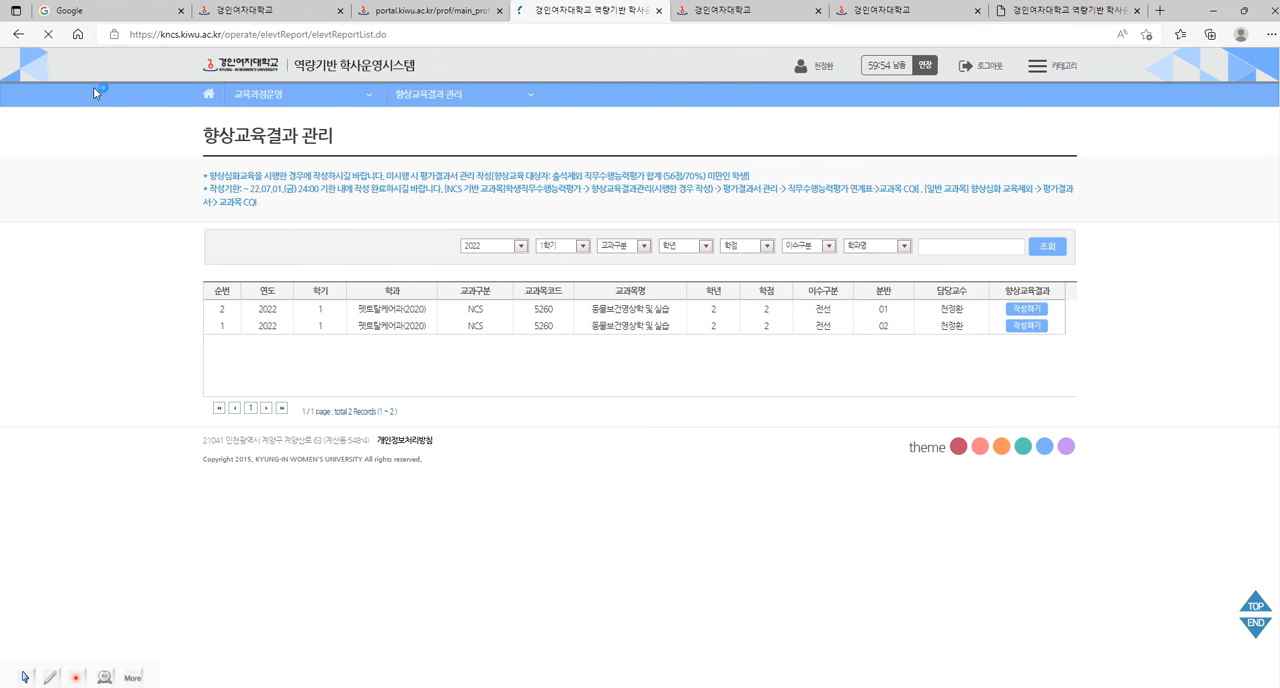
{"action": "left_click", "coordinate": [18, 36]}
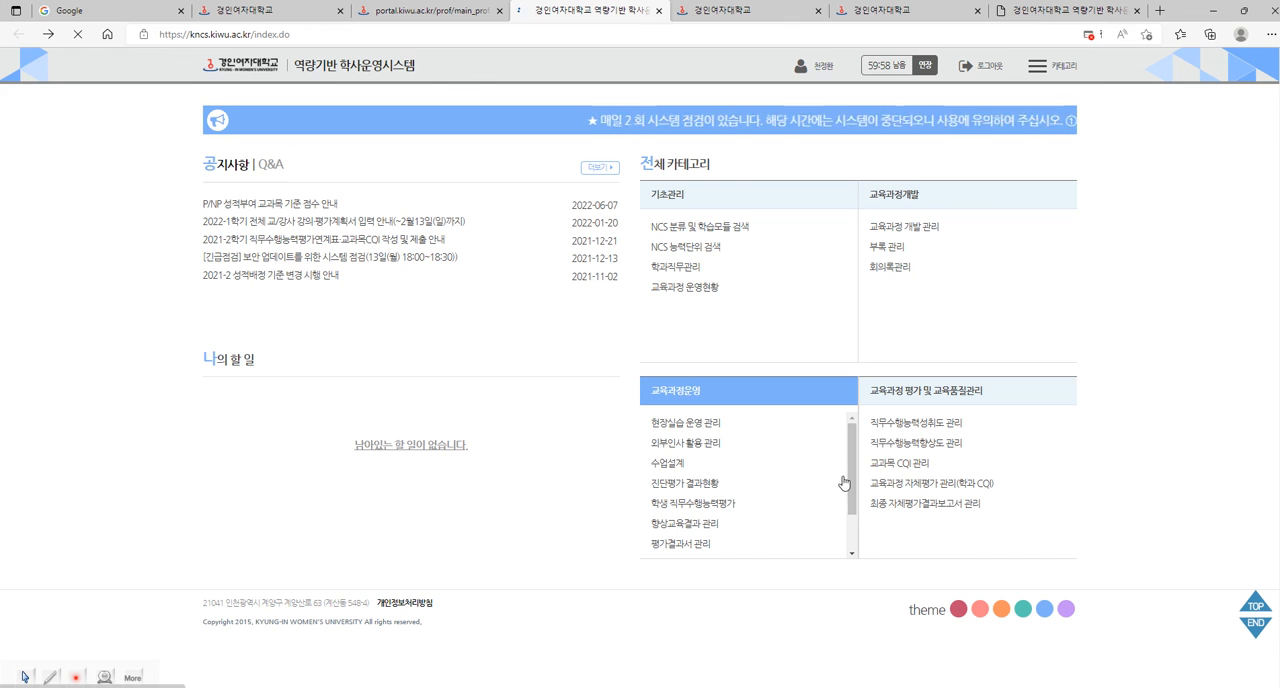
Open the class 02 직무수행능력평가 연계표 for 동물보건영상학 및 실습 and review its 관련평가문항 and 평가방법 entry fields.
{"action": "scroll", "coordinate": [850, 470], "scroll_direction": "down", "scroll_amount": 2}
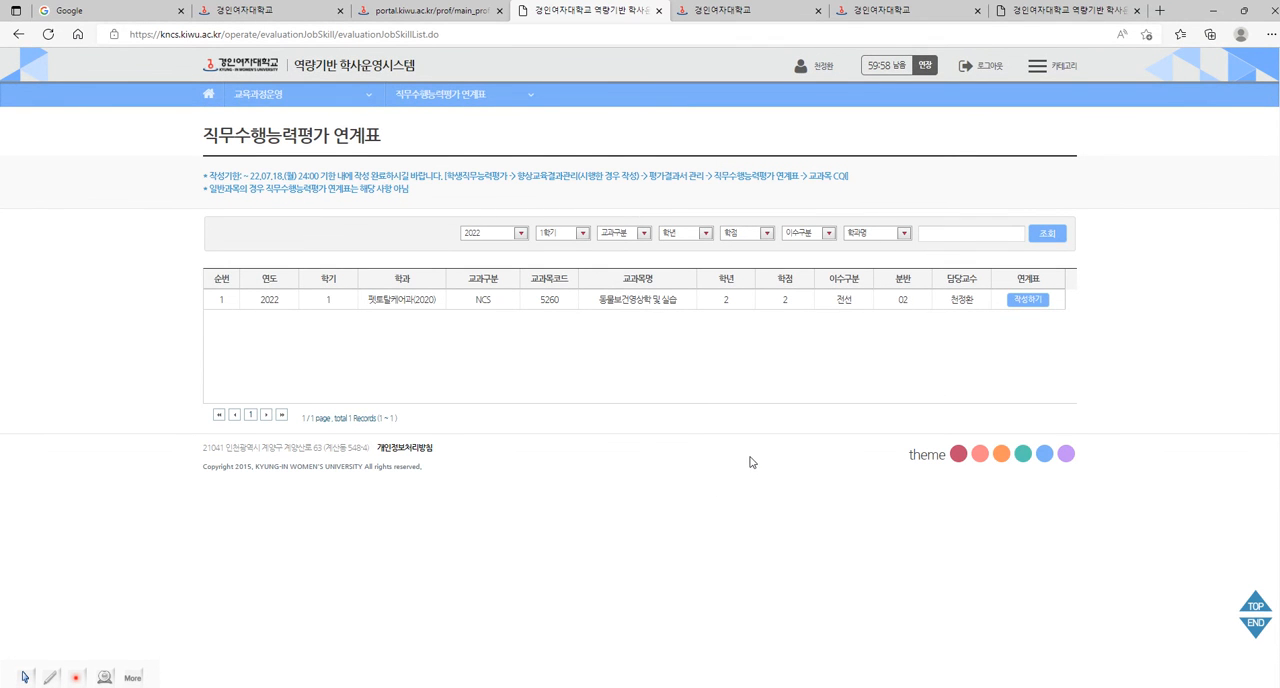
{"action": "left_click", "coordinate": [1025, 299]}
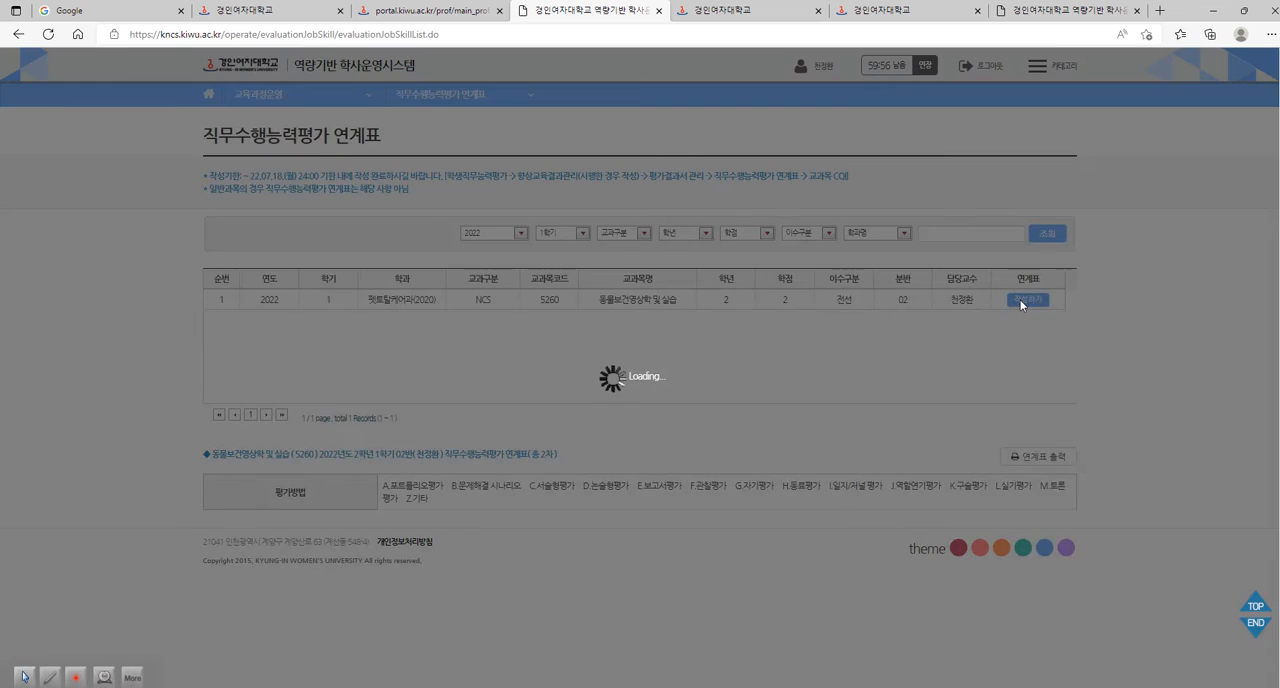
{"action": "scroll", "coordinate": [1108, 502], "scroll_direction": "down", "scroll_amount": 1}
{"action": "scroll", "coordinate": [1108, 502], "scroll_direction": "down", "scroll_amount": 1}
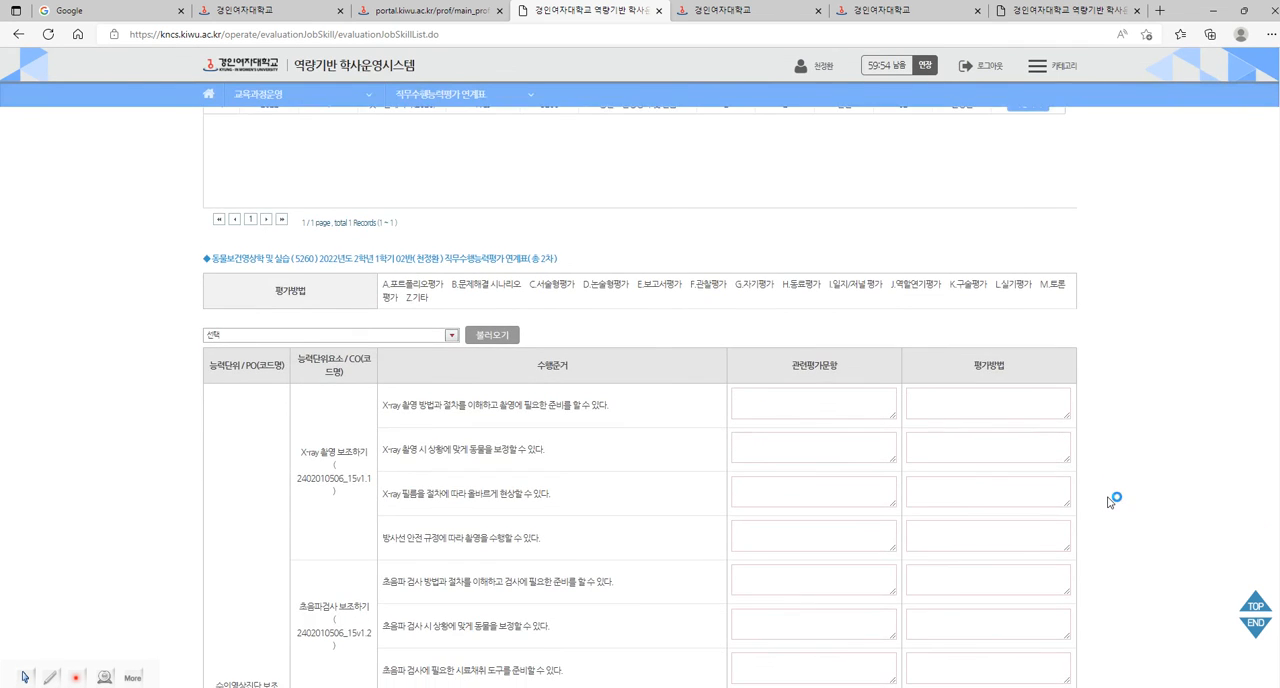
{"action": "scroll", "coordinate": [1108, 502], "scroll_direction": "down", "scroll_amount": 5}
{"action": "scroll", "coordinate": [1108, 502], "scroll_direction": "up", "scroll_amount": 4}
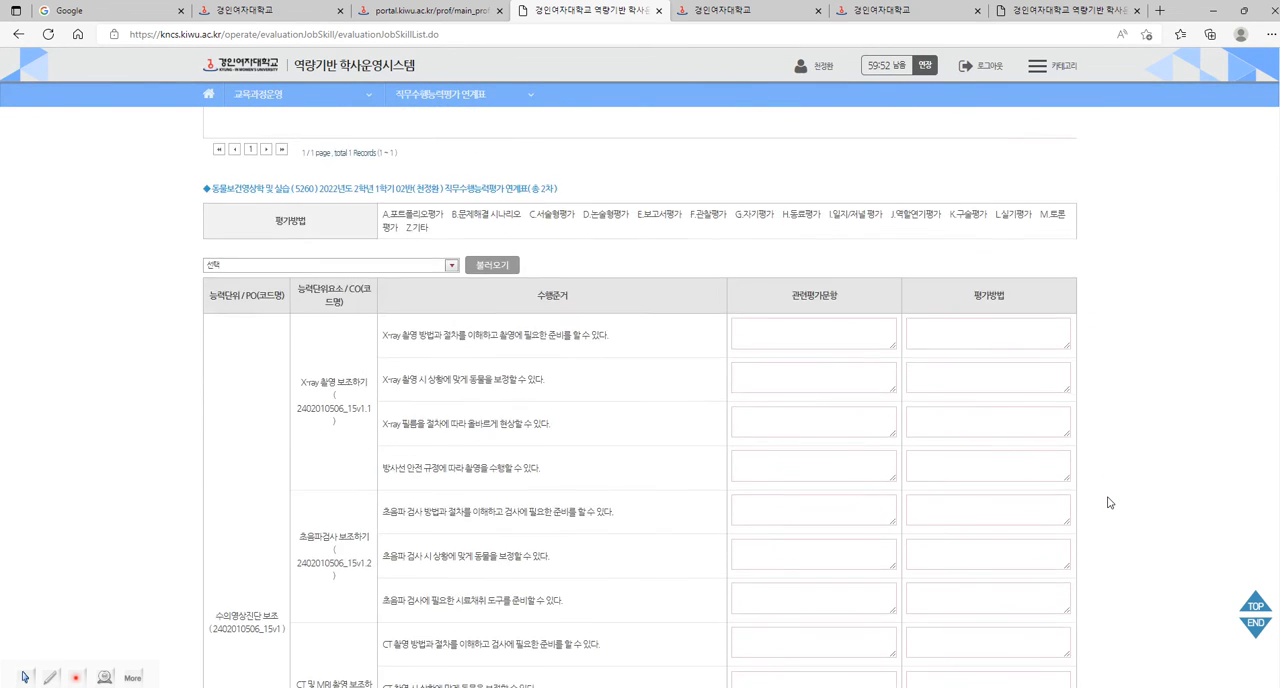
Highlight the deadline date in the 작성기한 notice of the 직무수행능력평가 연계표 page.
{"action": "scroll", "coordinate": [1108, 502], "scroll_direction": "up", "scroll_amount": 3}
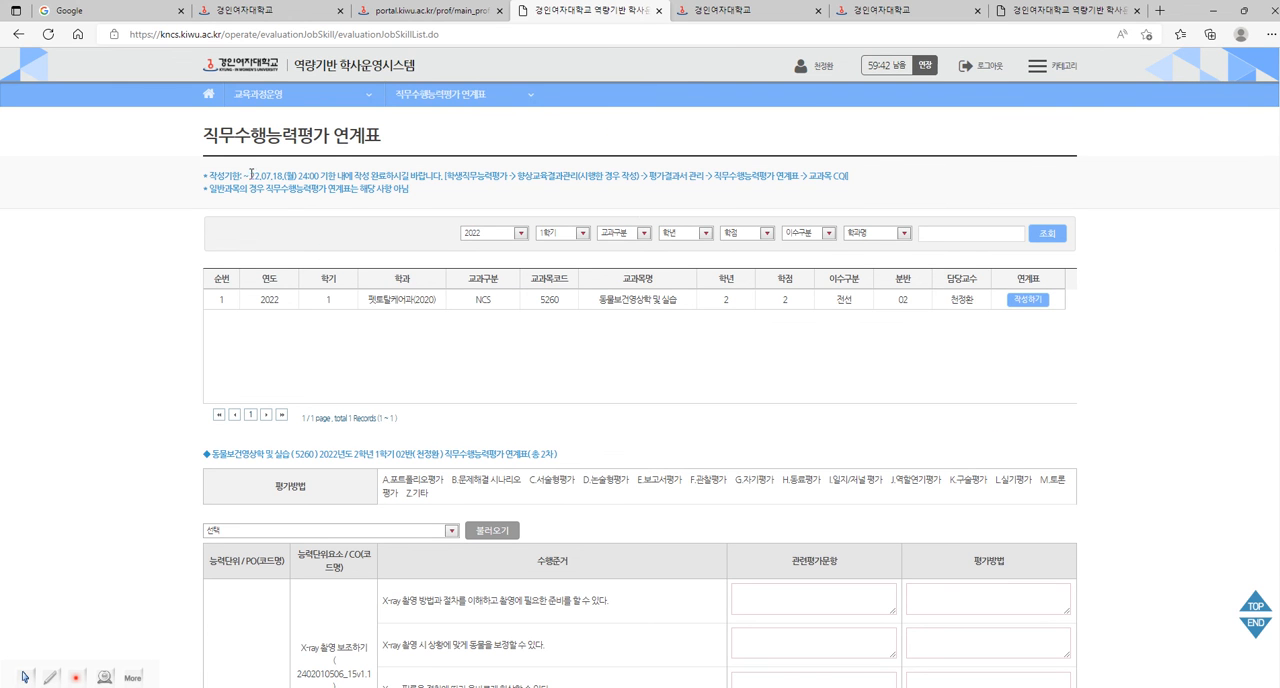
{"action": "left_click_drag", "start_coordinate": [245, 176], "coordinate": [302, 175]}
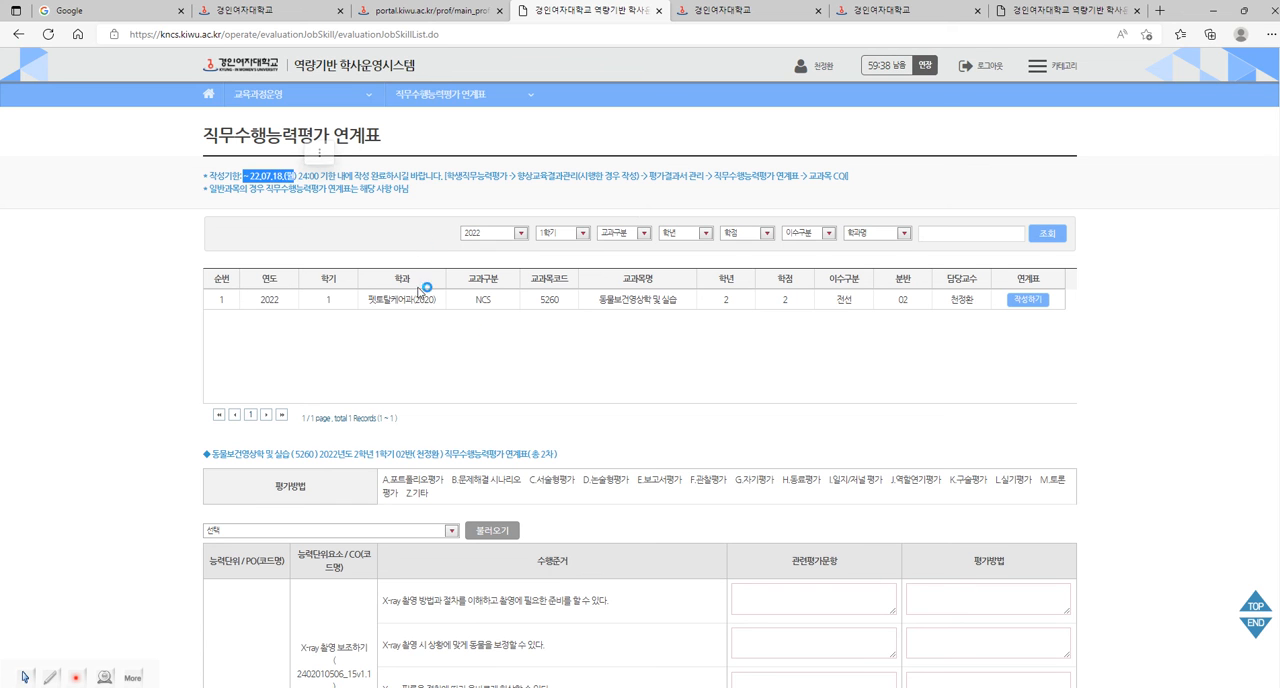
{"action": "left_click", "coordinate": [590, 378]}
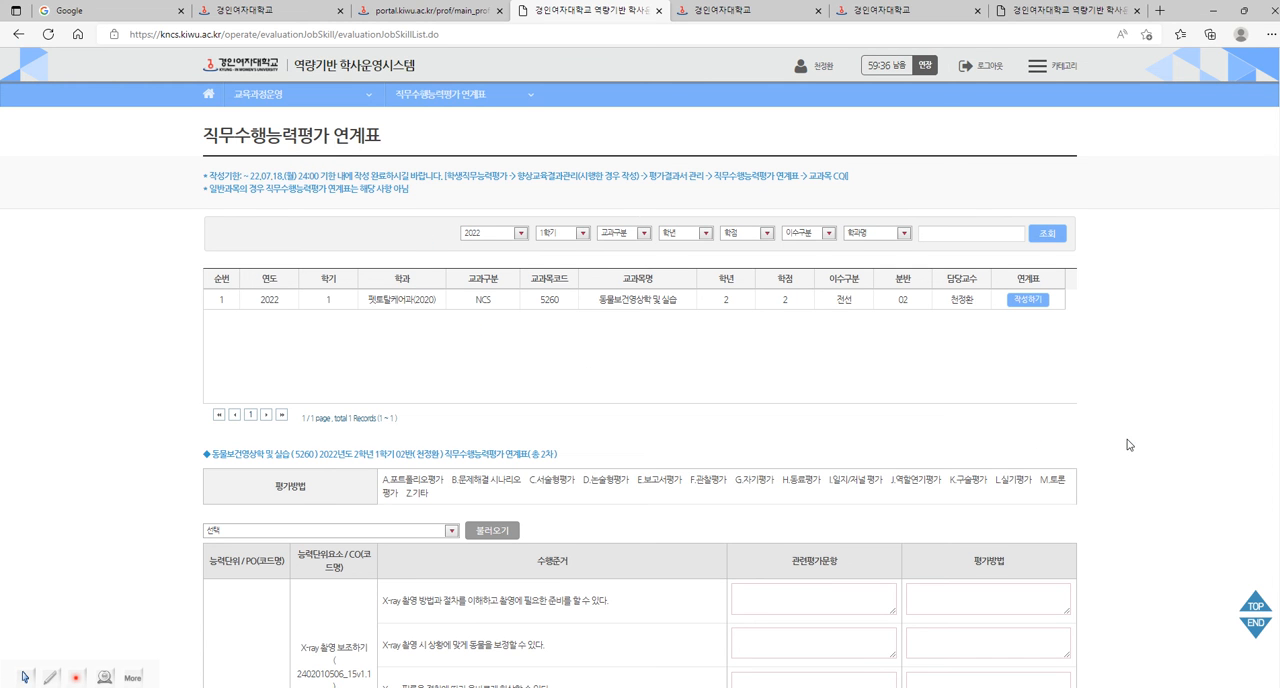
Try to save the class 02 연계표 with its fields left blank, and close the KNCS page.
{"action": "scroll", "coordinate": [1147, 449], "scroll_direction": "down", "scroll_amount": 10}
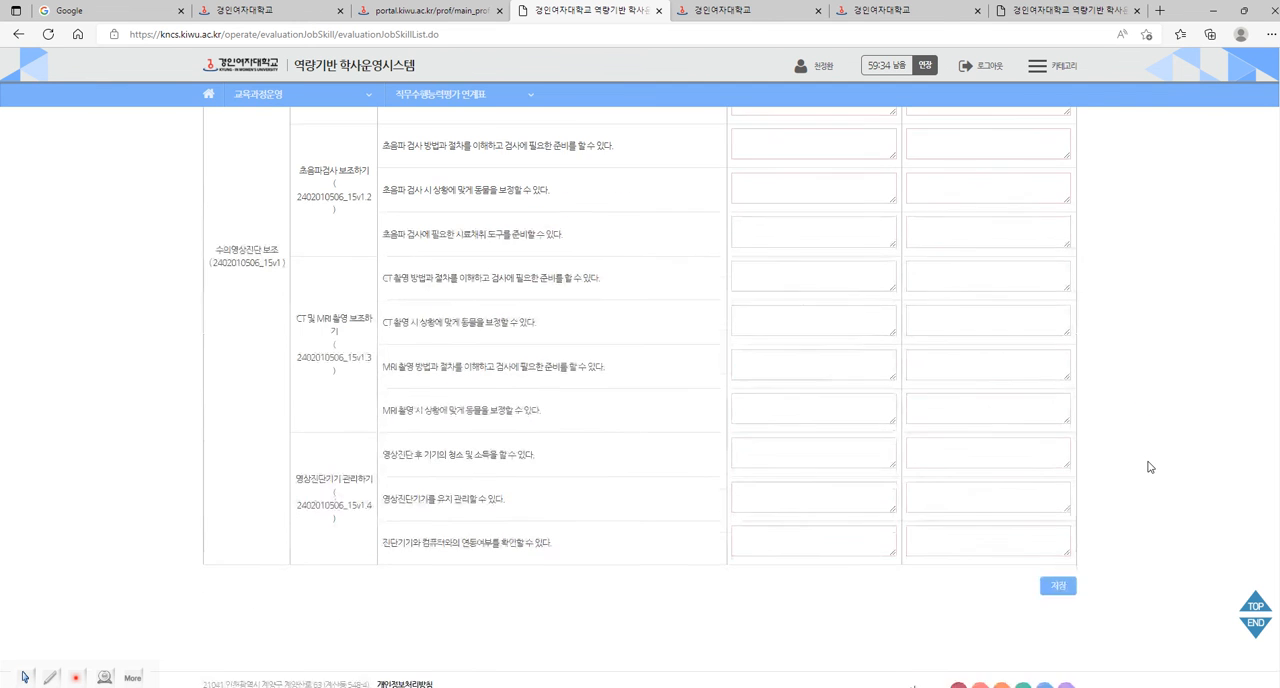
{"action": "left_click", "coordinate": [1040, 557]}
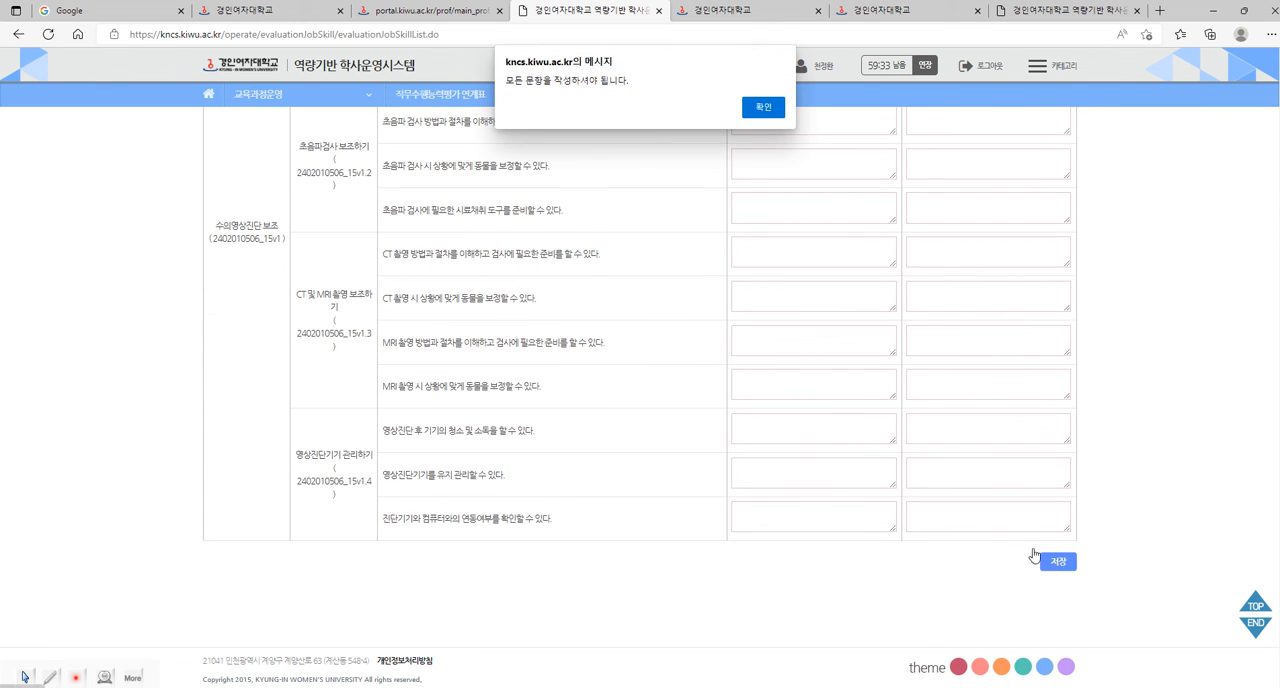
{"action": "left_click", "coordinate": [768, 112]}
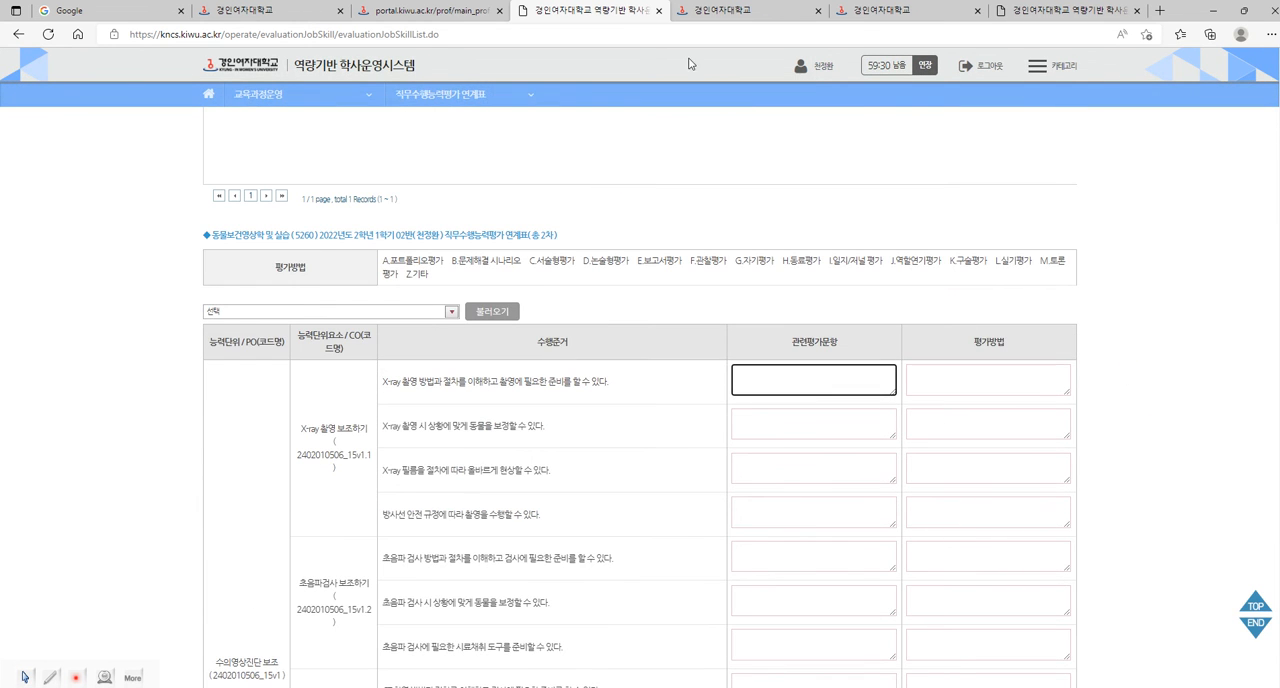
{"action": "left_click", "coordinate": [664, 10]}
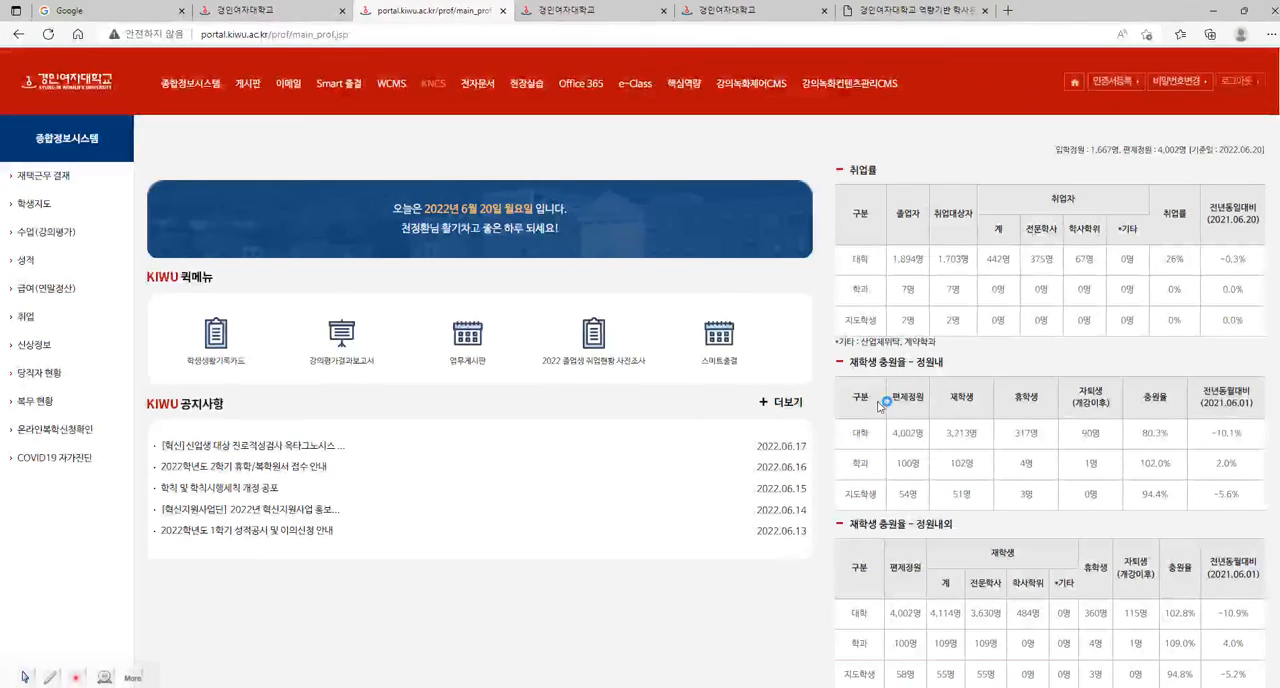